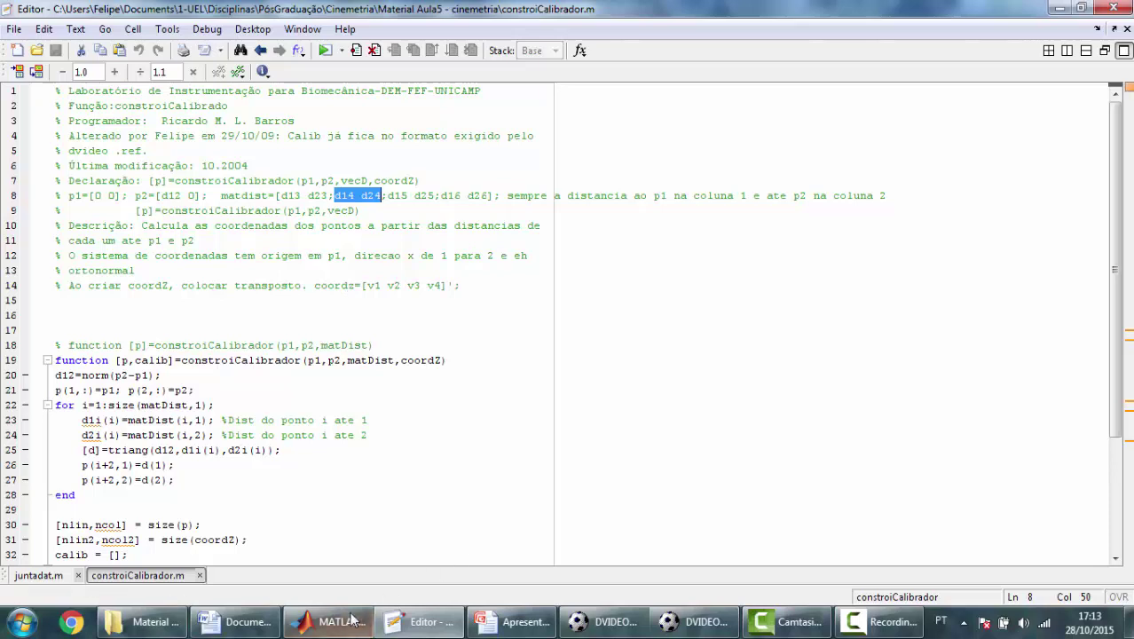
Examine the definitions of points p1 and p2 in the header comments of constroiCalibrador.m
mouse_move(345, 627)
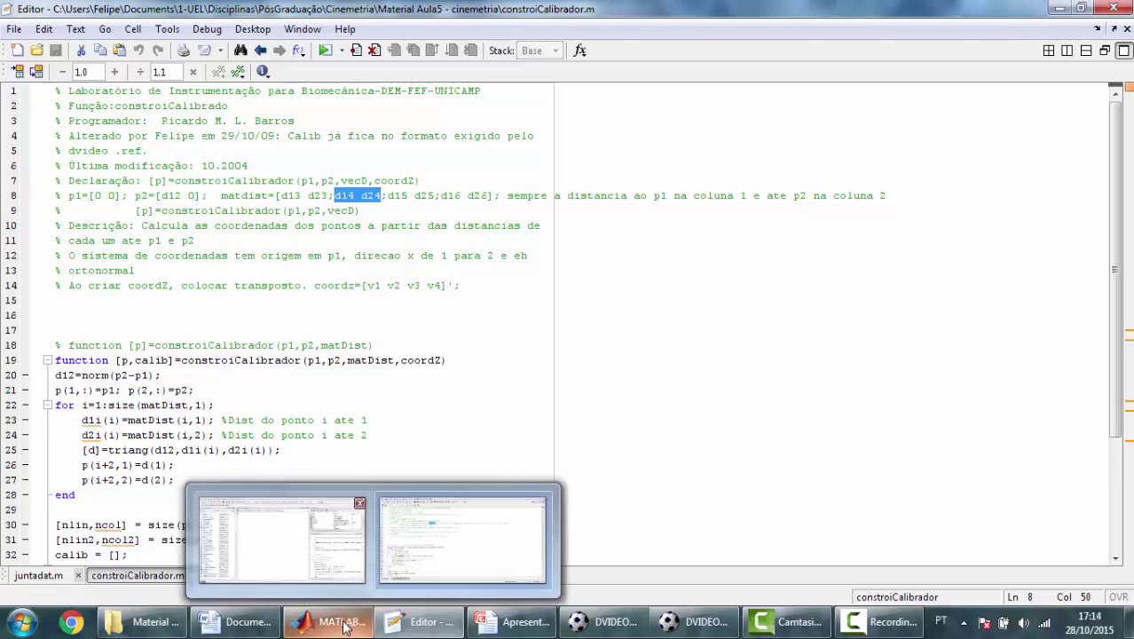
click(345, 627)
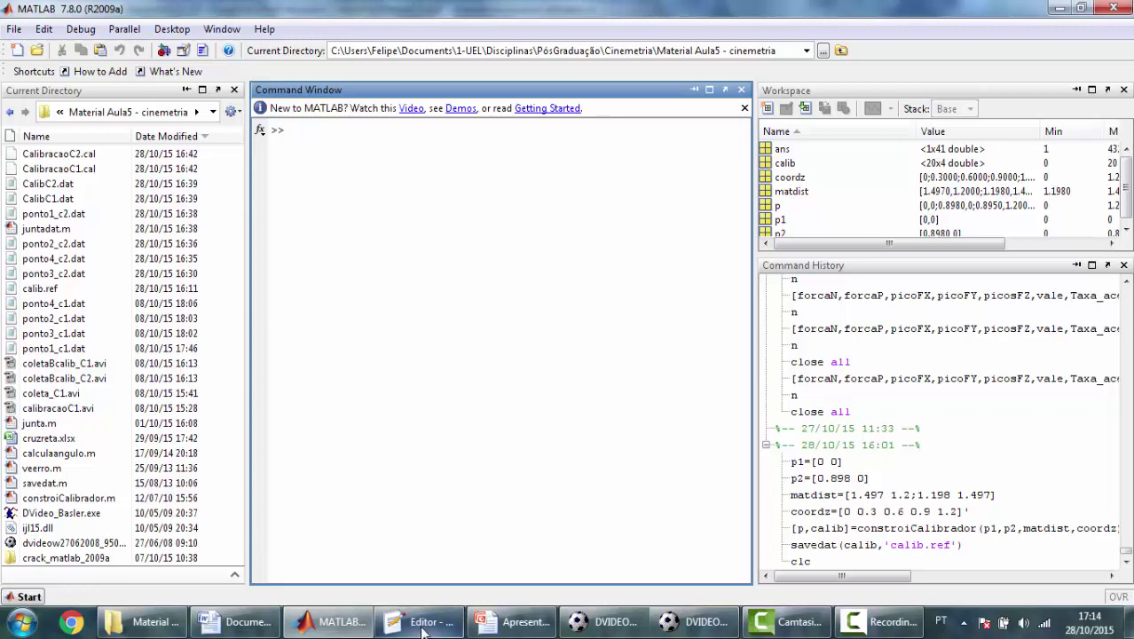
mouse_move(424, 629)
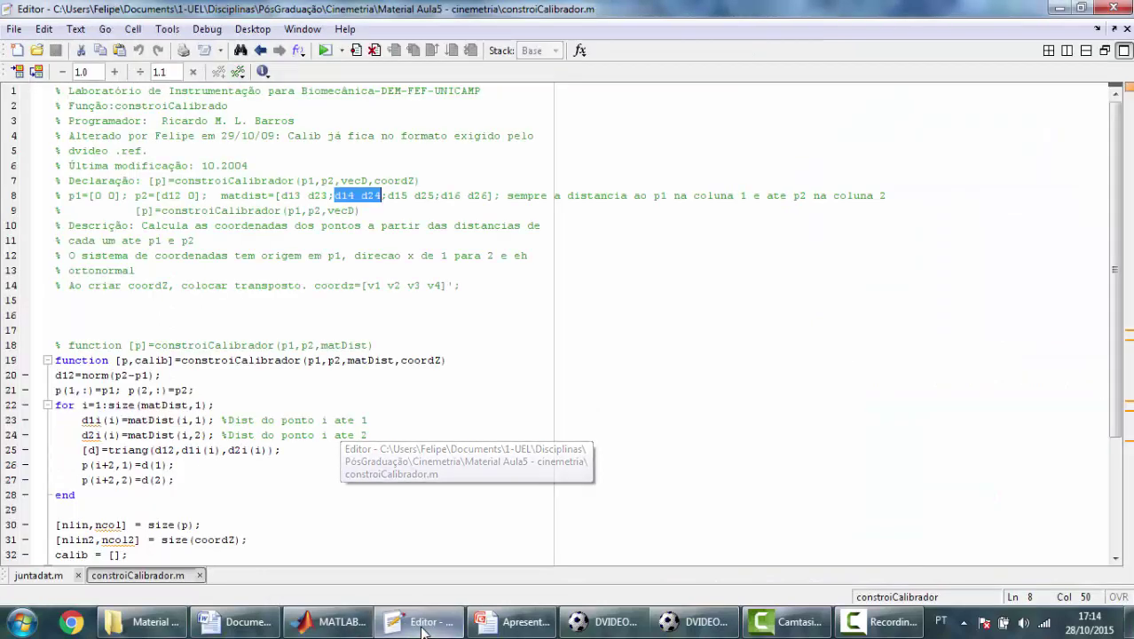
click(462, 539)
click(408, 223)
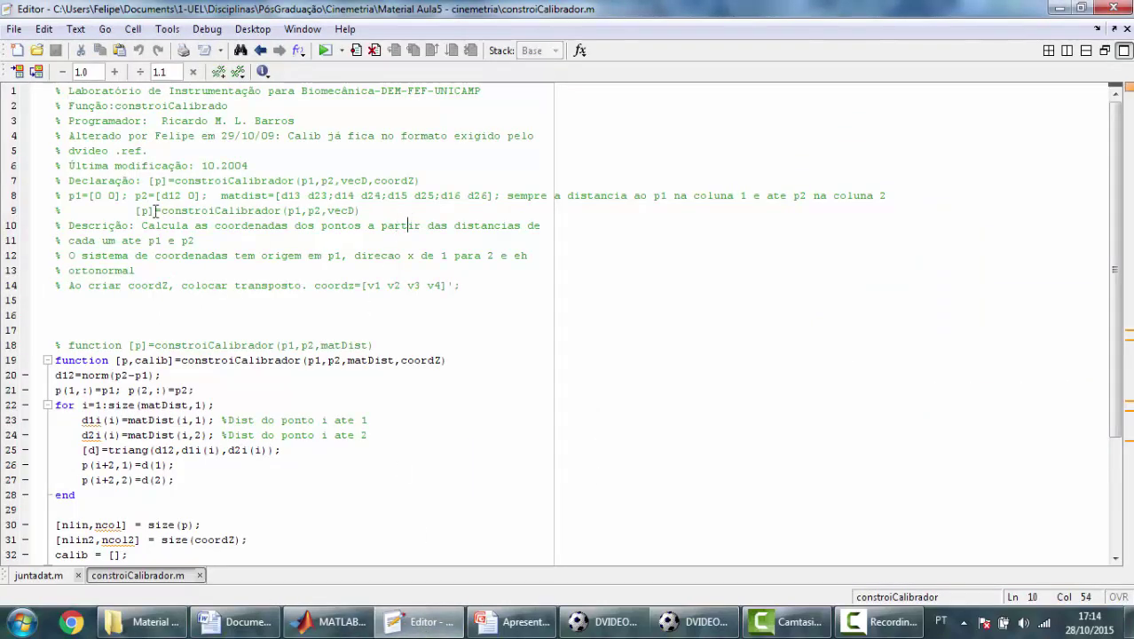
drag(68, 195, 129, 197)
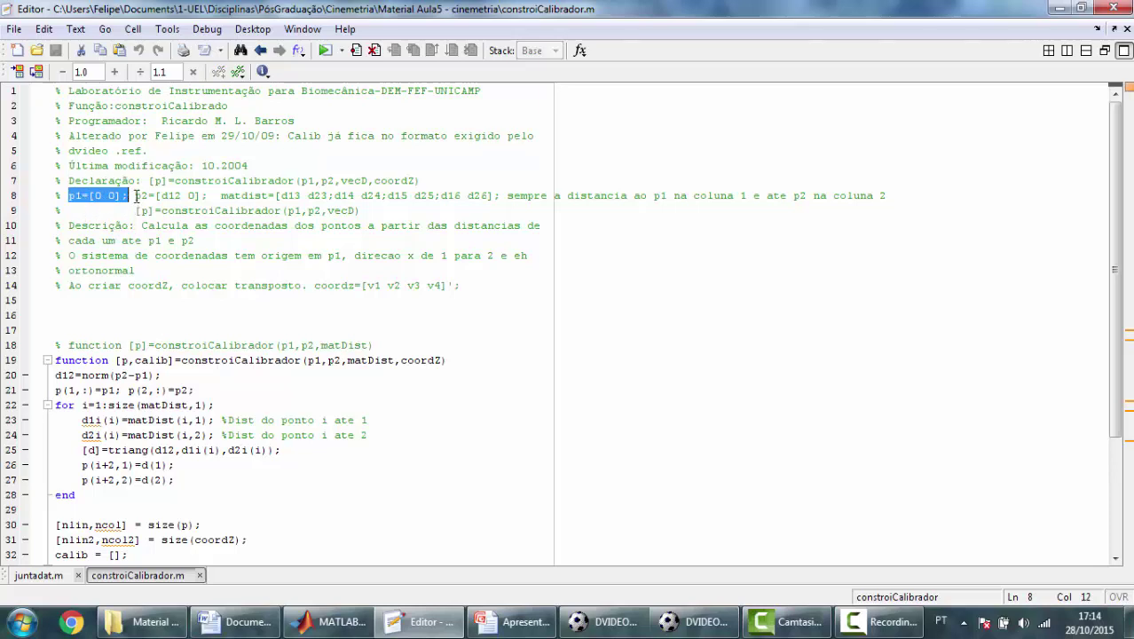
drag(135, 195, 210, 197)
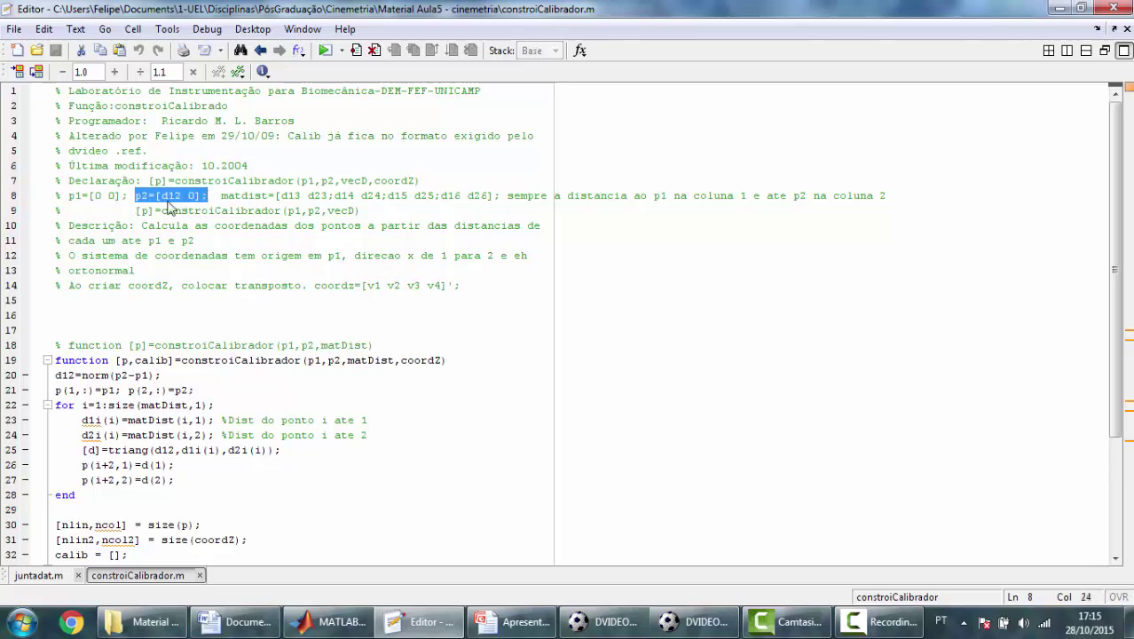
click(187, 196)
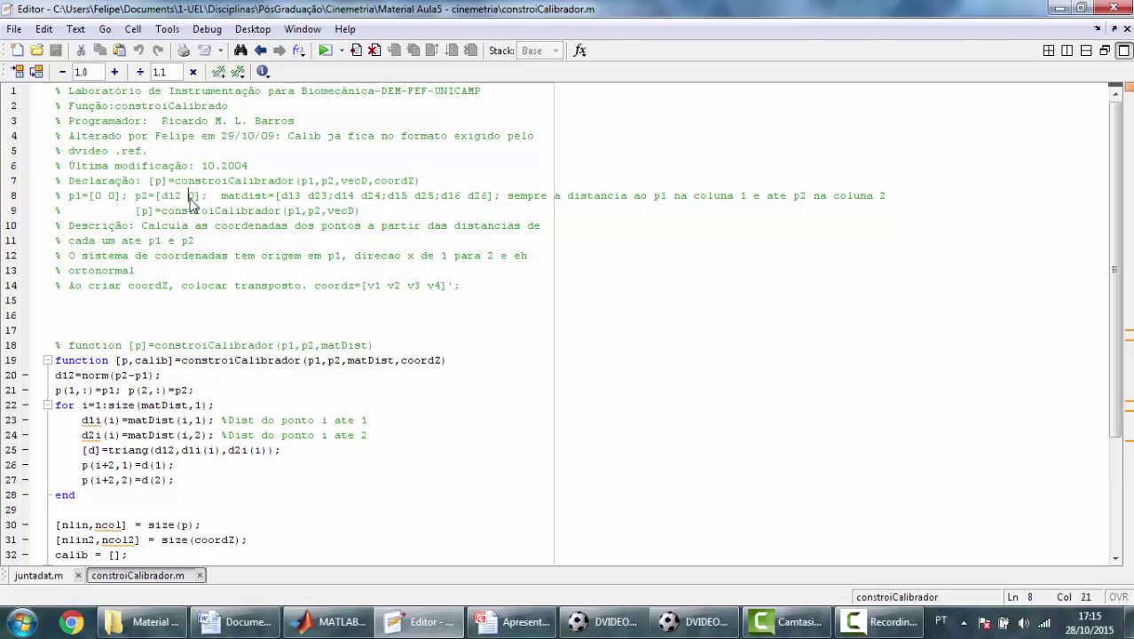
Check the calibration point layout slide in PowerPoint and examine the matdist and coordz definitions in the constroiCalibrador.m comments
click(514, 621)
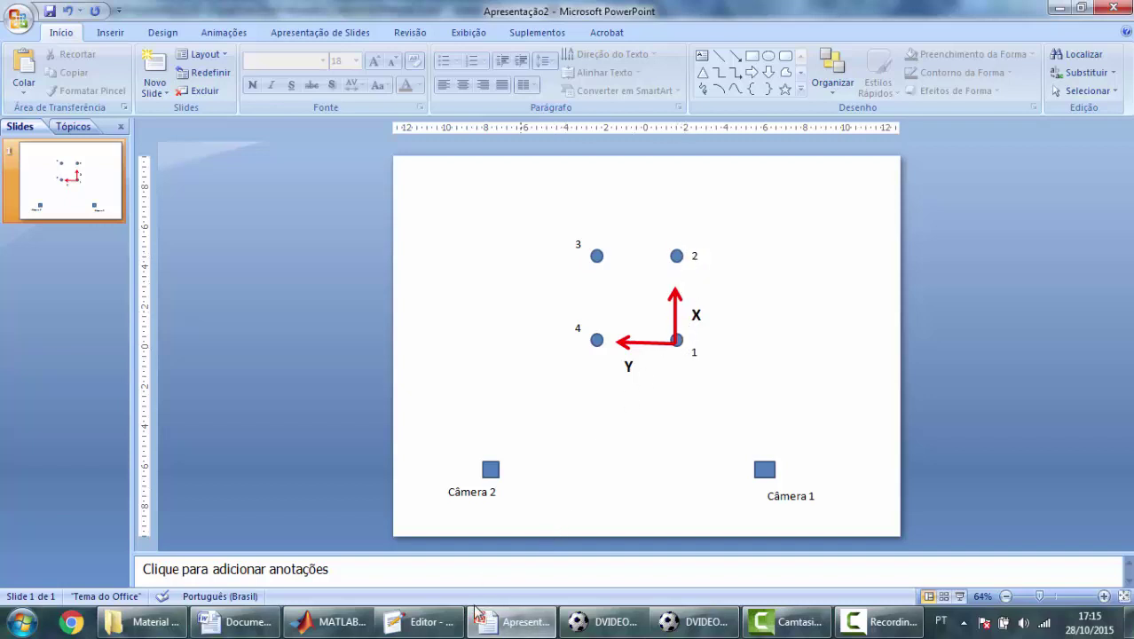
click(433, 624)
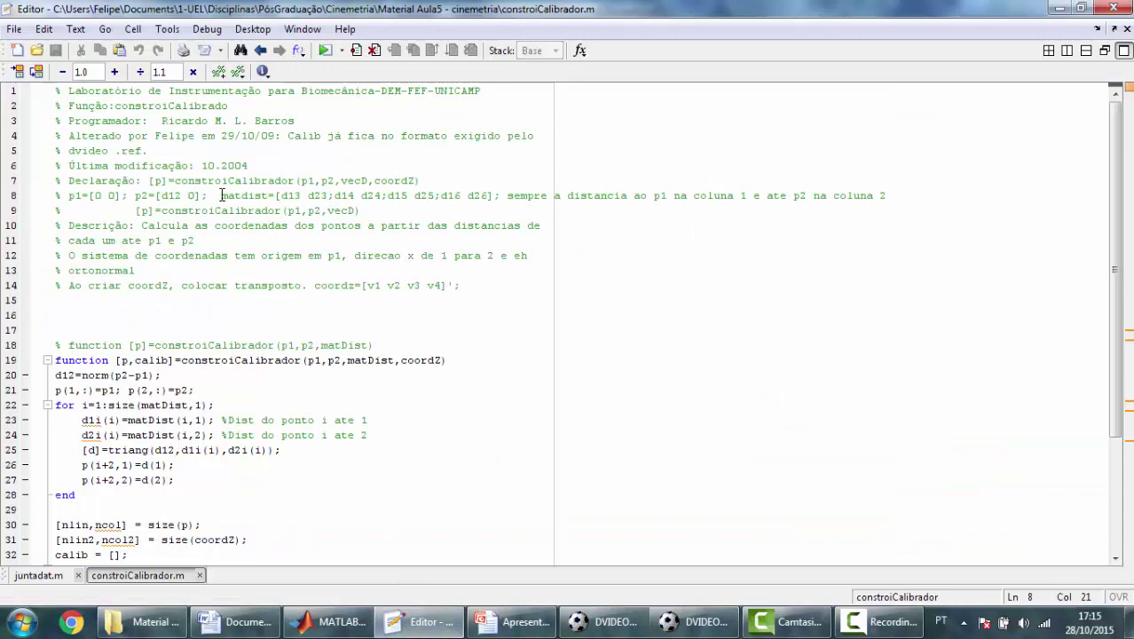
drag(221, 195, 388, 196)
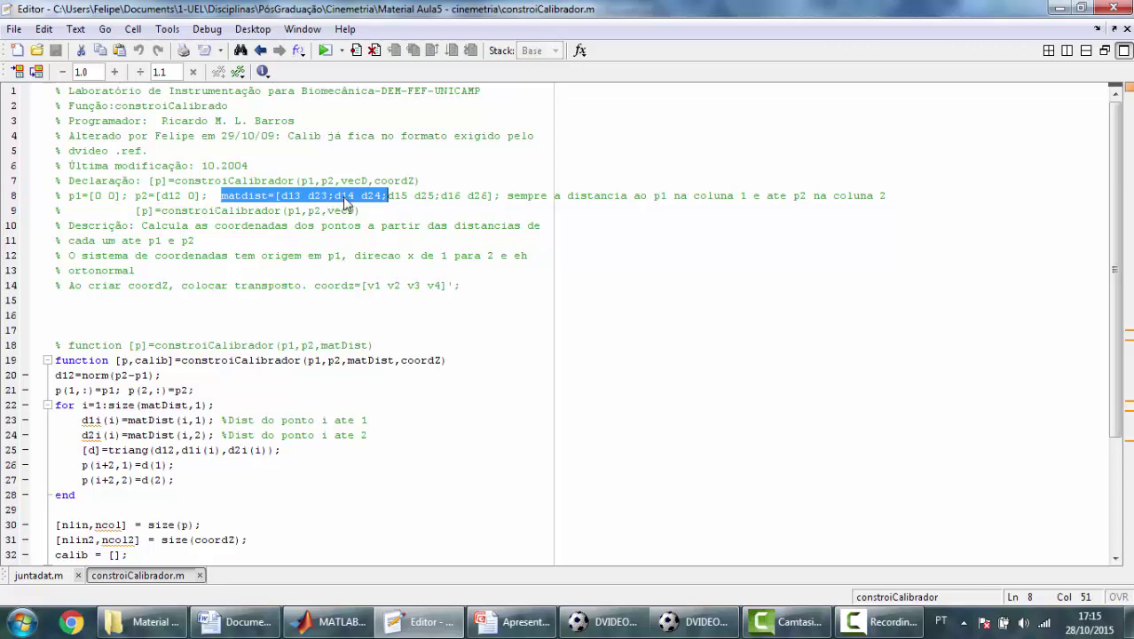
click(404, 211)
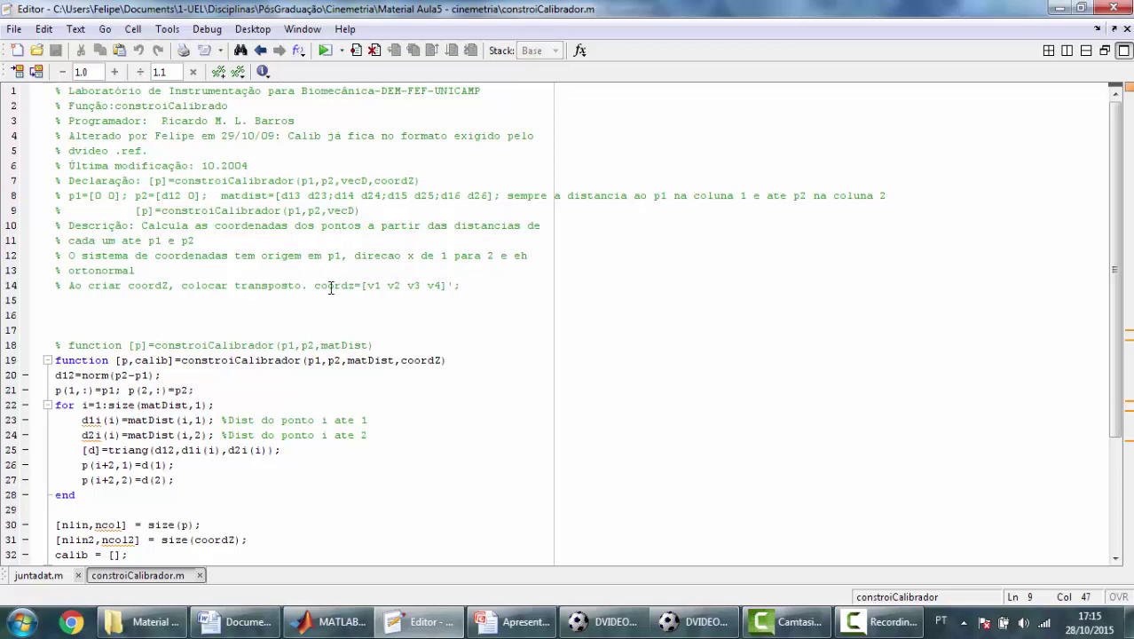
drag(314, 286, 454, 286)
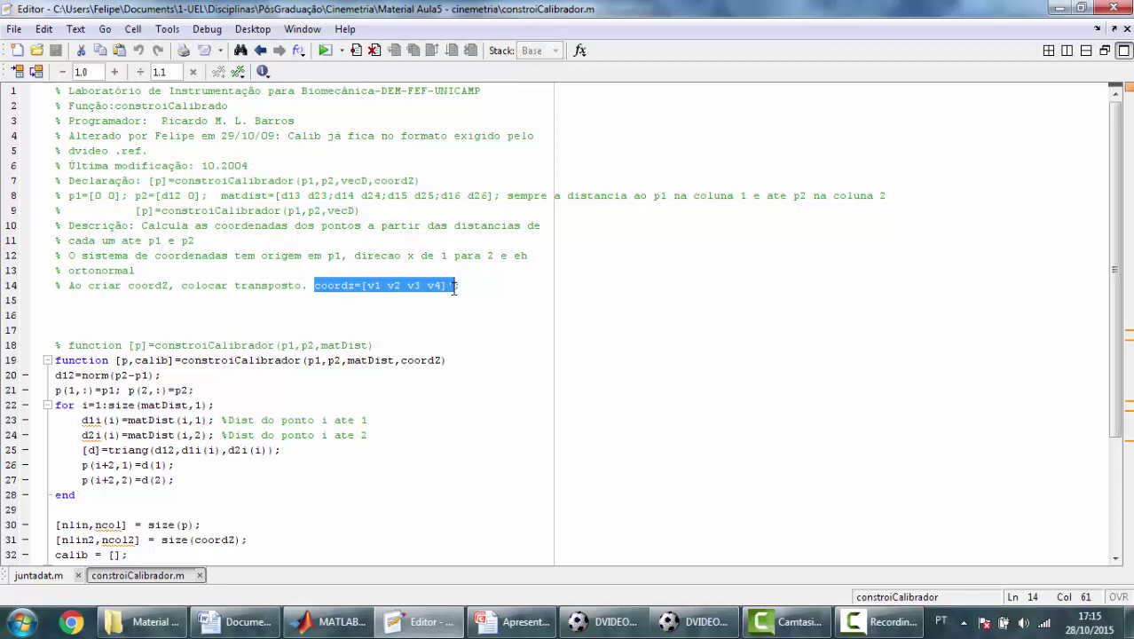
In the MATLAB Command Window, define p1=[0 0] and p2=[0.898 0]
click(328, 623)
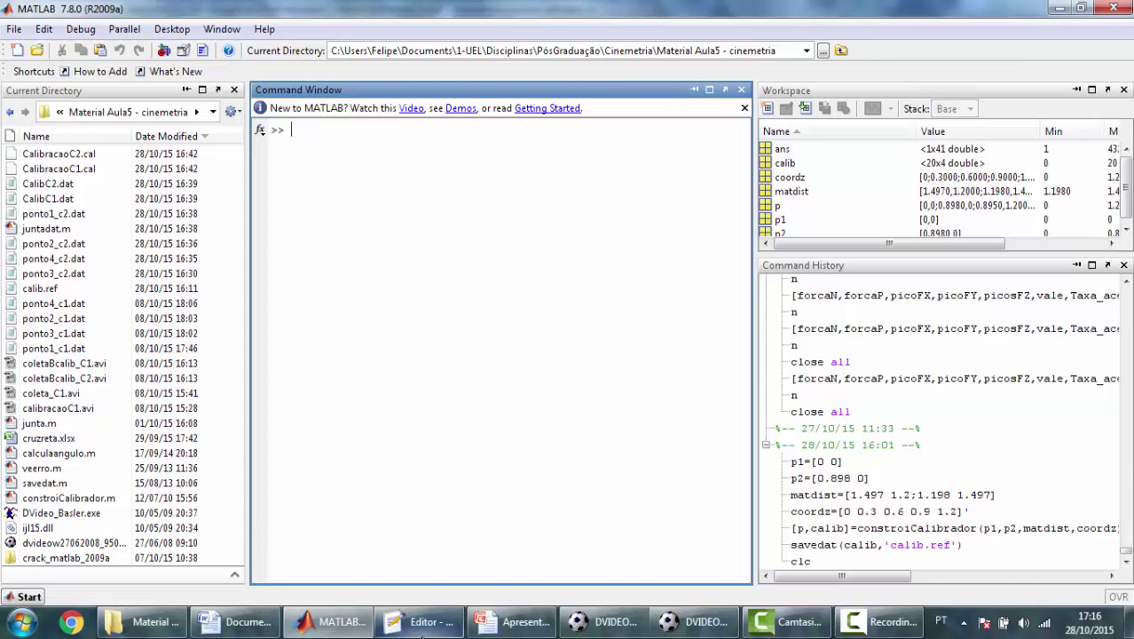
click(422, 625)
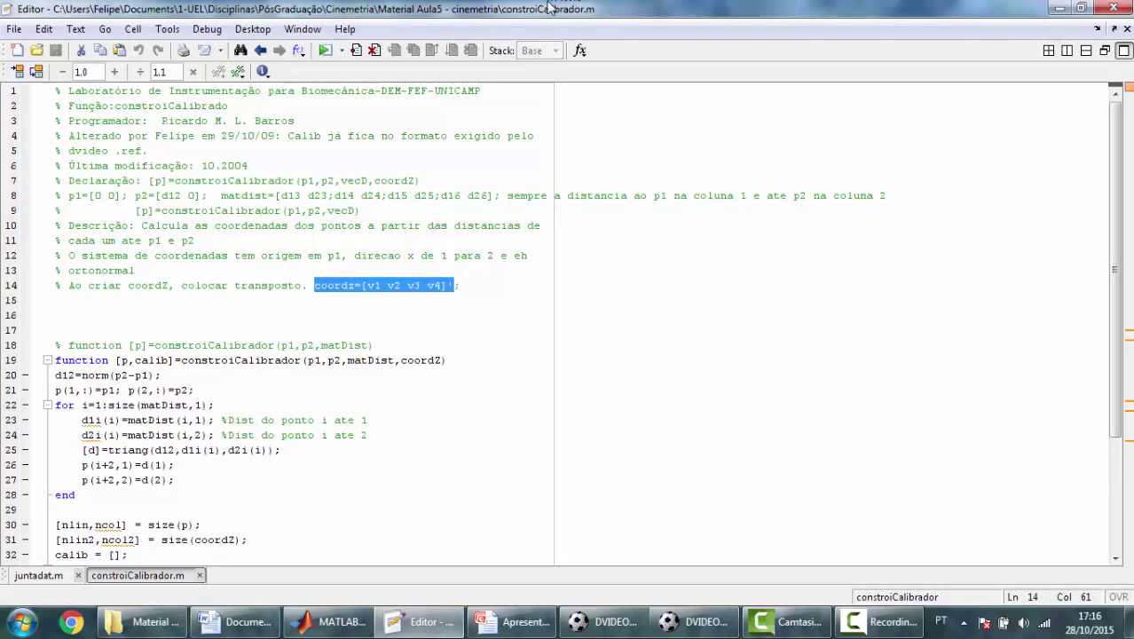
click(336, 622)
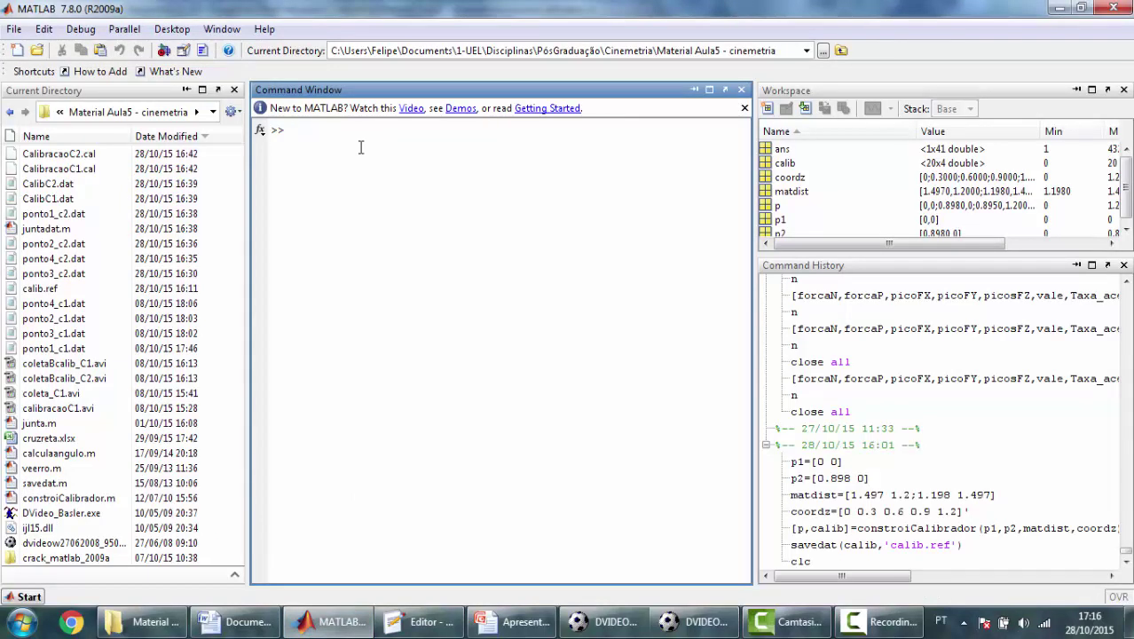
text(p1=[0 0])
key(Return)
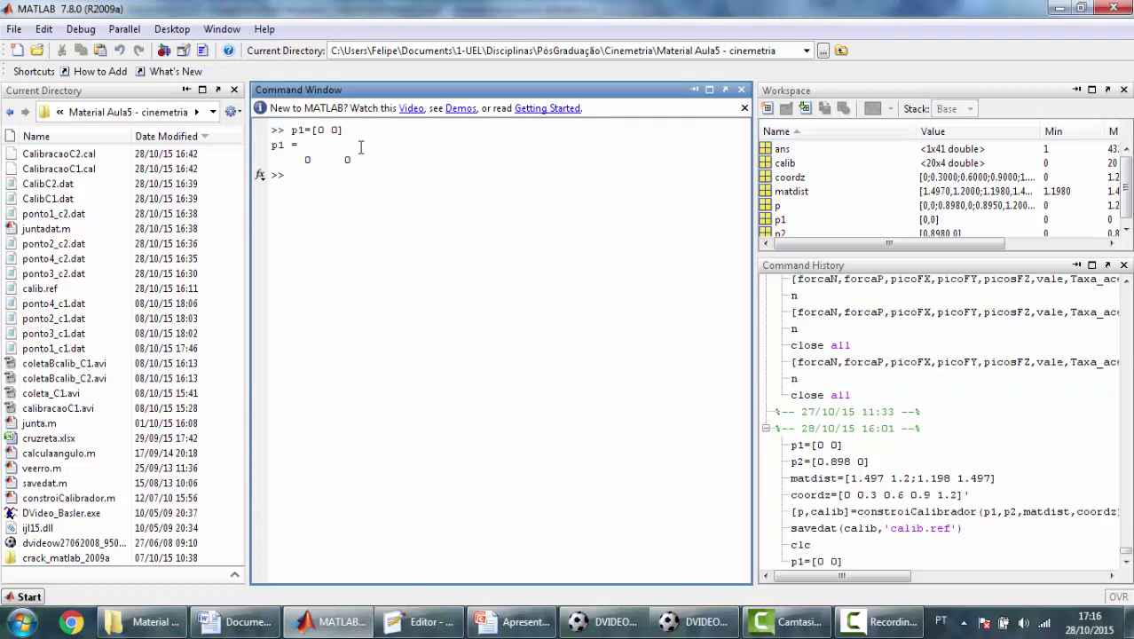
text(p2=[0.898 0])
key(Return)
Define the distance matrix matdist=[1.497 1.2;1.198 1.497], reviewing each distance before running the command
text(mat)
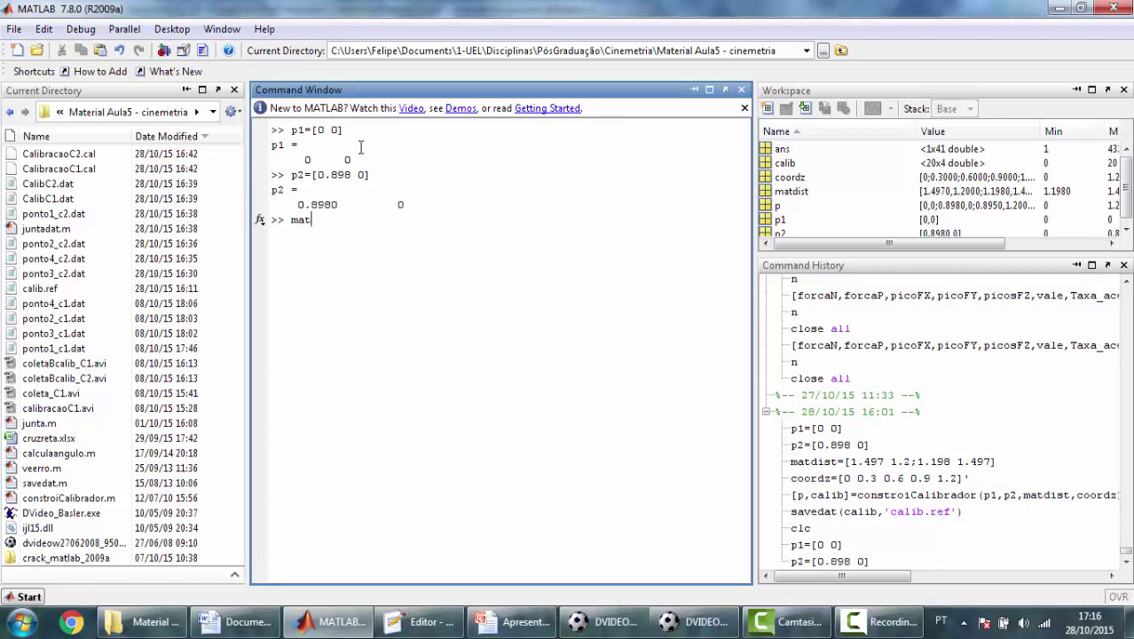
key(Up)
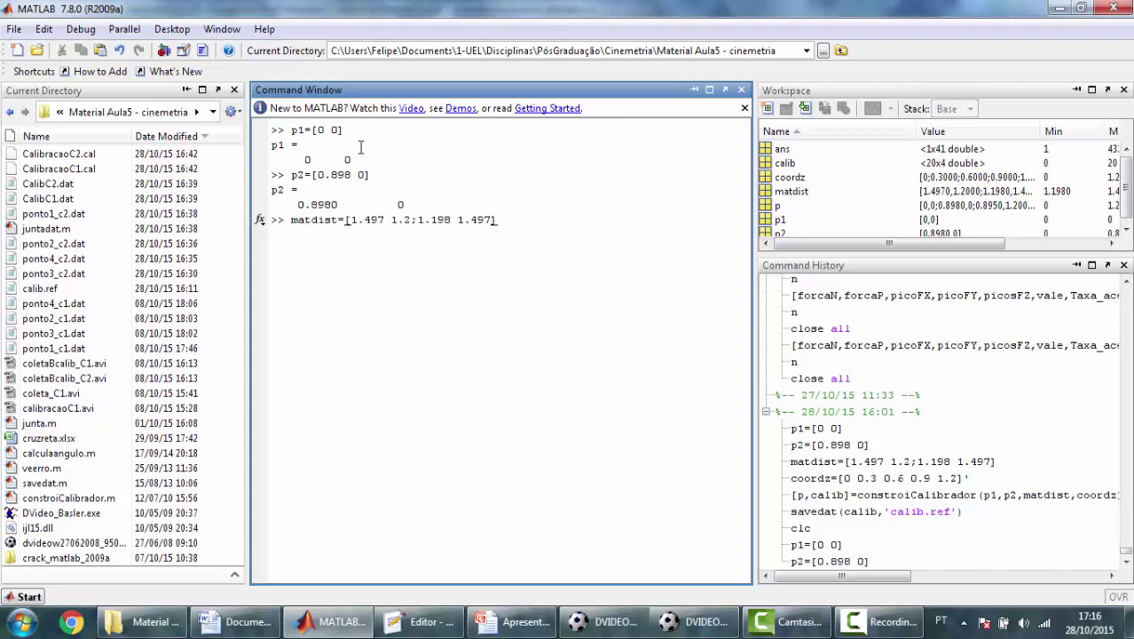
key(Left)
key(Left)
key(Left)
key(Left)
key(Left)
key(Left)
key(Left)
key(Left)
key(Left)
key(Left)
key(Left)
key(Left)
key(Left)
key(Left)
key(Left)
key(Left)
key(Left)
key(Left)
key(Left)
key(Left)
key(shift+Right)
key(shift+Right)
key(shift+Right)
key(shift+Right)
key(shift+Right)
key(Right)
key(Right)
key(shift+Right)
key(shift+Right)
key(shift+Right)
key(Right)
key(Right)
key(shift+Right)
key(shift+Right)
key(shift+Right)
key(shift+Right)
key(shift+Right)
key(Right)
key(shift+Right)
key(shift+Right)
key(shift+Right)
key(shift+Right)
key(shift+Right)
key(shift+Right)
key(Right)
key(Right)
key(Return)
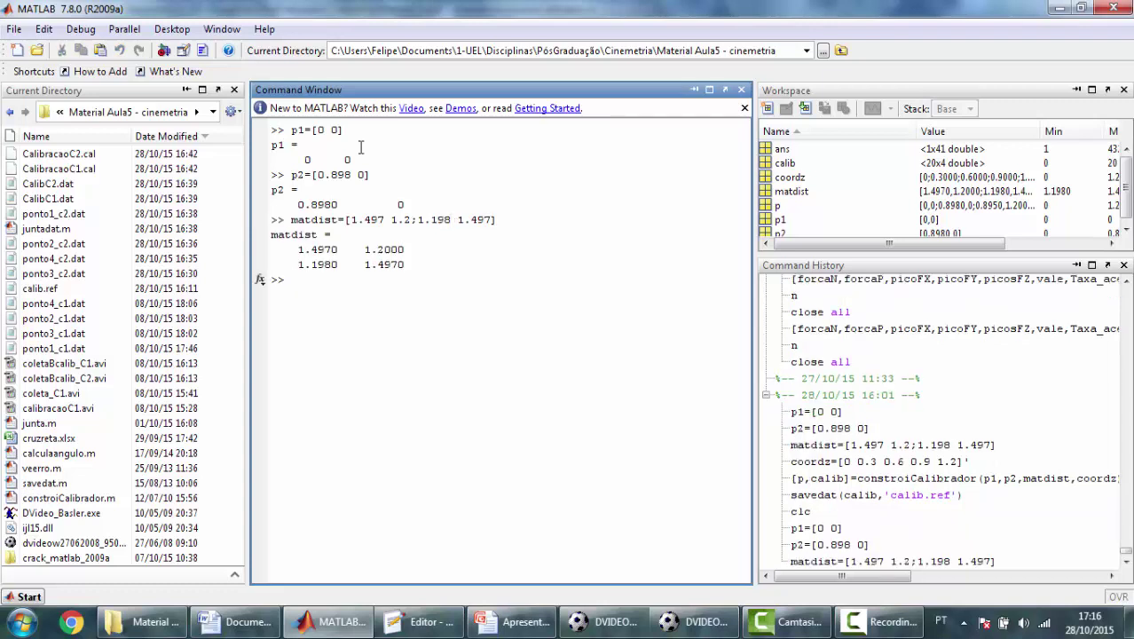
Define the transposed height vector coordz=[0 0.3 0.6 0.9 1.2]', reviewing each height before running the command
text(coor)
key(Up)
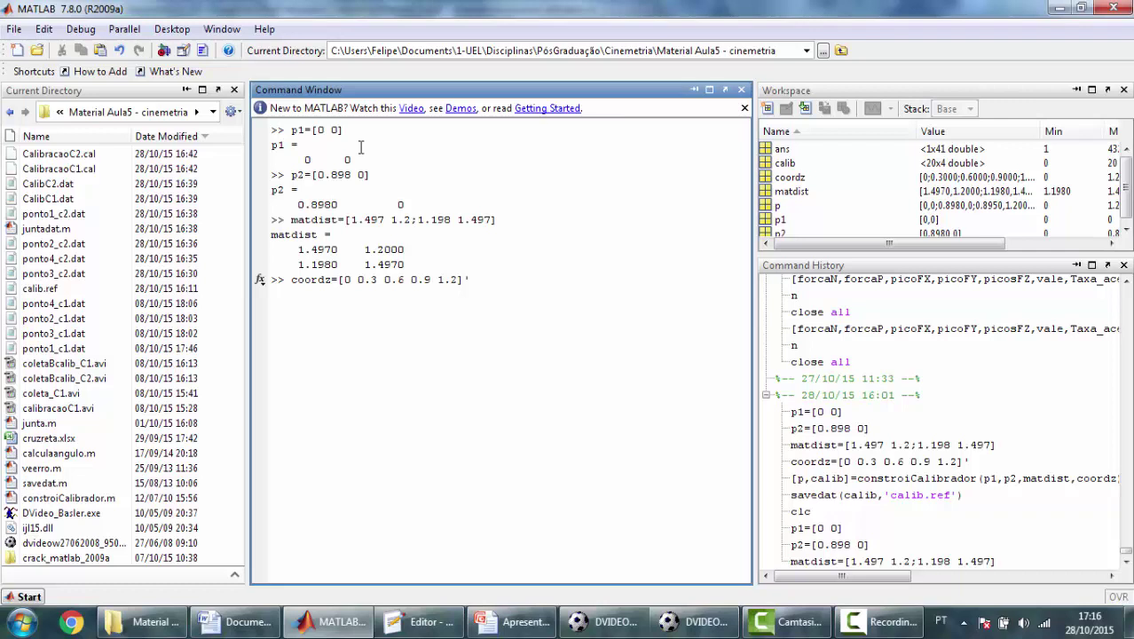
key(Left)
key(Left)
key(Left)
key(Left)
key(Left)
key(Left)
key(Left)
key(Left)
key(Left)
key(Left)
key(Left)
key(Left)
key(Left)
key(Left)
key(Left)
key(Left)
key(Left)
key(Left)
key(Left)
key(Right)
key(shift+Right)
key(shift+Right)
key(shift+Right)
key(Right)
key(Right)
key(shift+Right)
key(shift+Right)
key(shift+Right)
key(Right)
key(Right)
key(shift+Right)
key(shift+Right)
key(shift+Right)
key(Right)
key(Right)
key(shift+Right)
key(shift+Right)
key(shift+Right)
key(shift+Right)
key(Right)
key(Return)
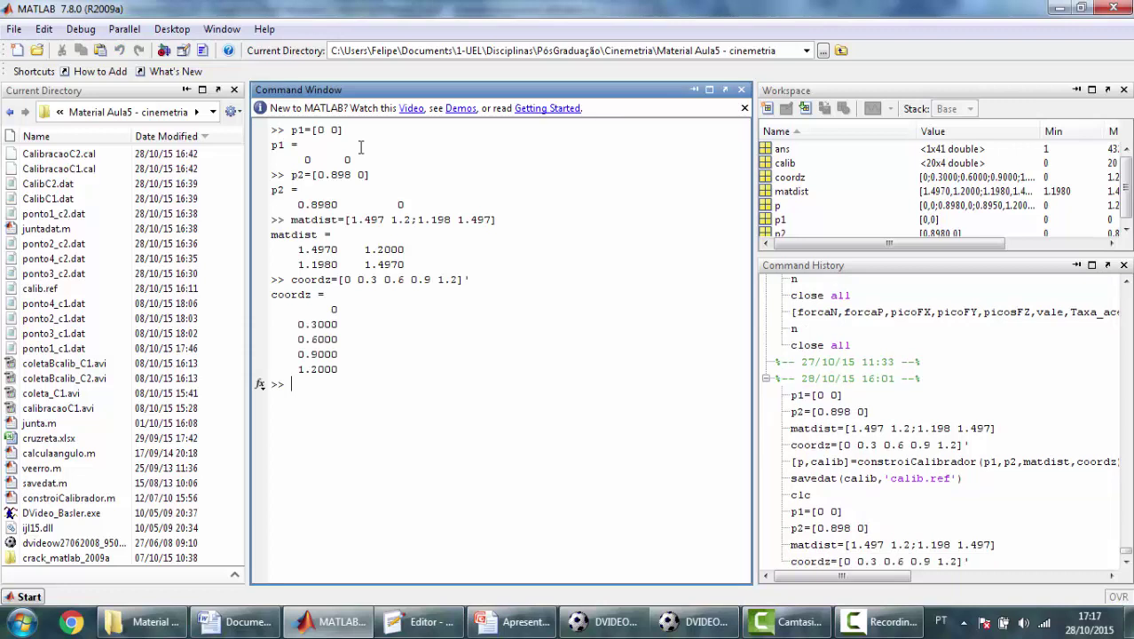
Run [p,calib]=constroiCalibrador(p1,p2,matdist,coordz) in the Command Window, reviewing each output and input argument before executing it
text([p)
key(Up)
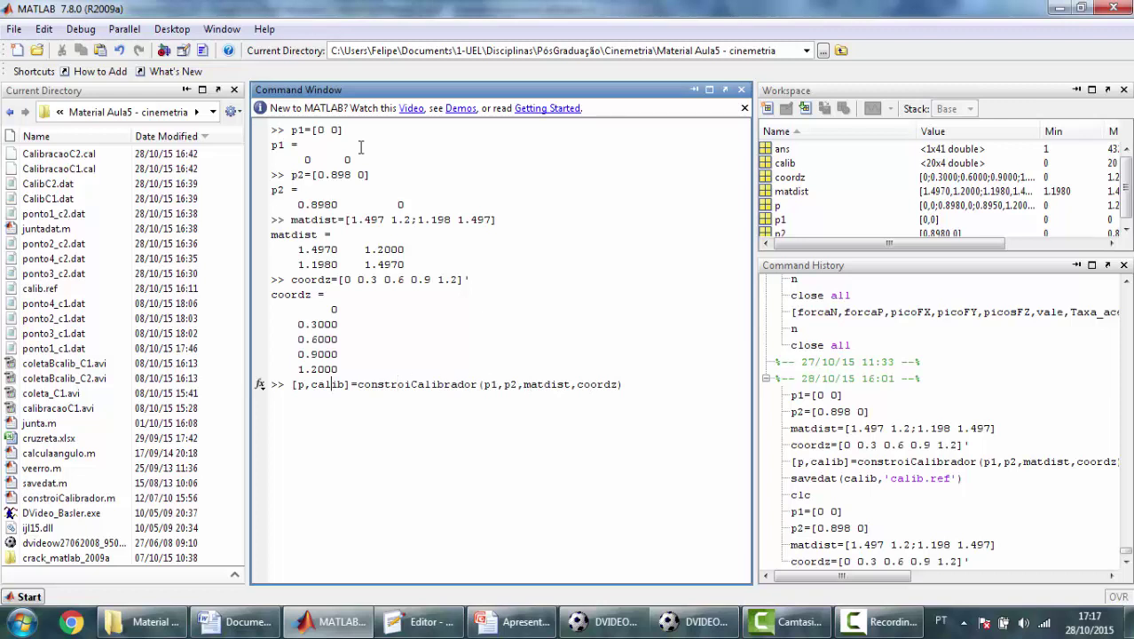
key(Left)
key(Left)
key(Left)
key(Left)
key(Left)
key(Left)
key(Right)
key(Right)
key(Right)
key(Right)
key(Right)
key(Right)
key(Right)
key(Right)
key(Right)
key(Right)
key(Right)
key(Right)
key(Right)
key(shift+Right)
text(C)
key(Right)
key(Right)
key(Right)
key(Right)
key(Right)
key(Right)
key(Right)
key(Right)
key(Right)
key(Right)
key(shift+Right)
key(shift+Right)
key(Right)
key(Right)
key(shift+Right)
key(shift+Right)
key(Right)
key(Right)
key(shift+Right)
key(shift+Right)
key(shift+Right)
key(shift+Right)
key(shift+Right)
key(shift+Right)
key(shift+Right)
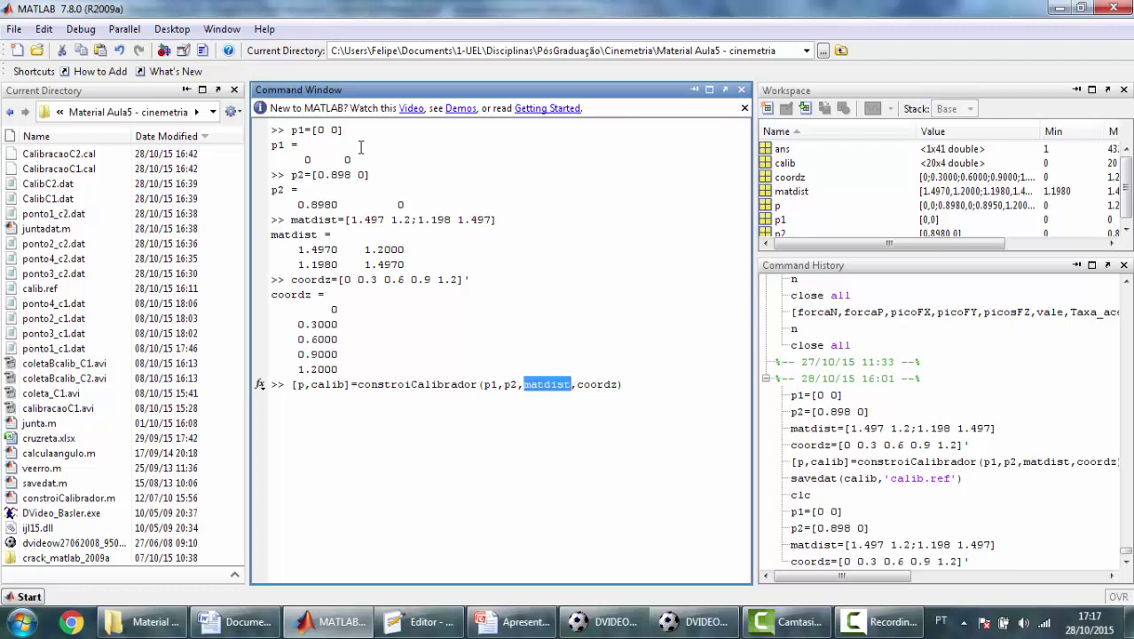
key(Right)
key(Right)
key(shift+Right)
key(shift+Right)
key(shift+Right)
key(shift+Right)
key(shift+Right)
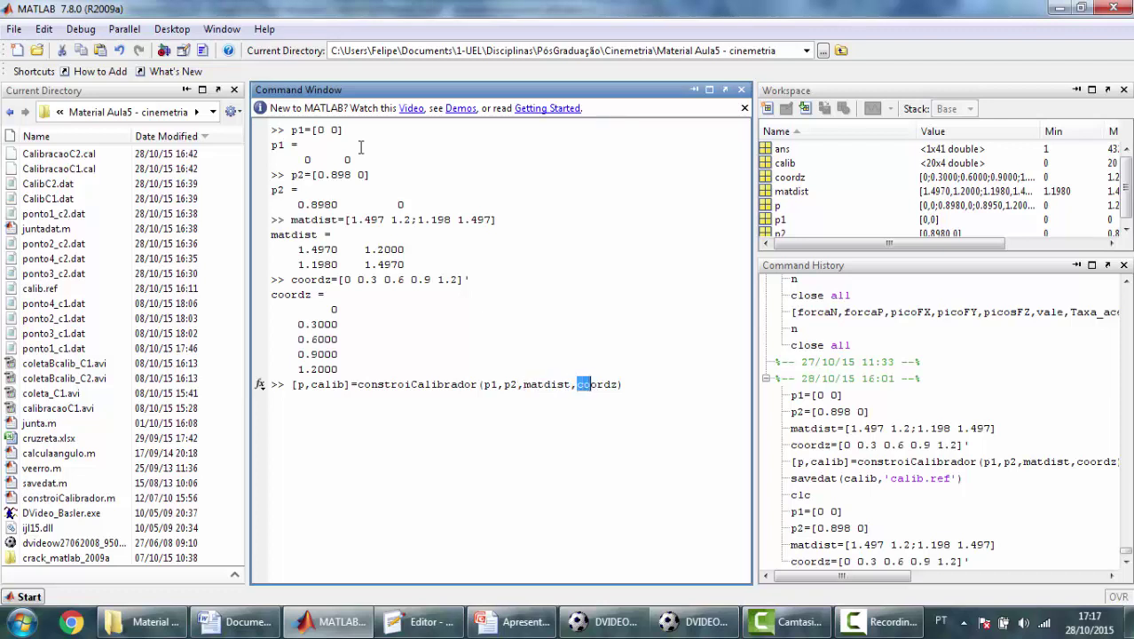
key(shift+Right)
key(Right)
key(Right)
key(Return)
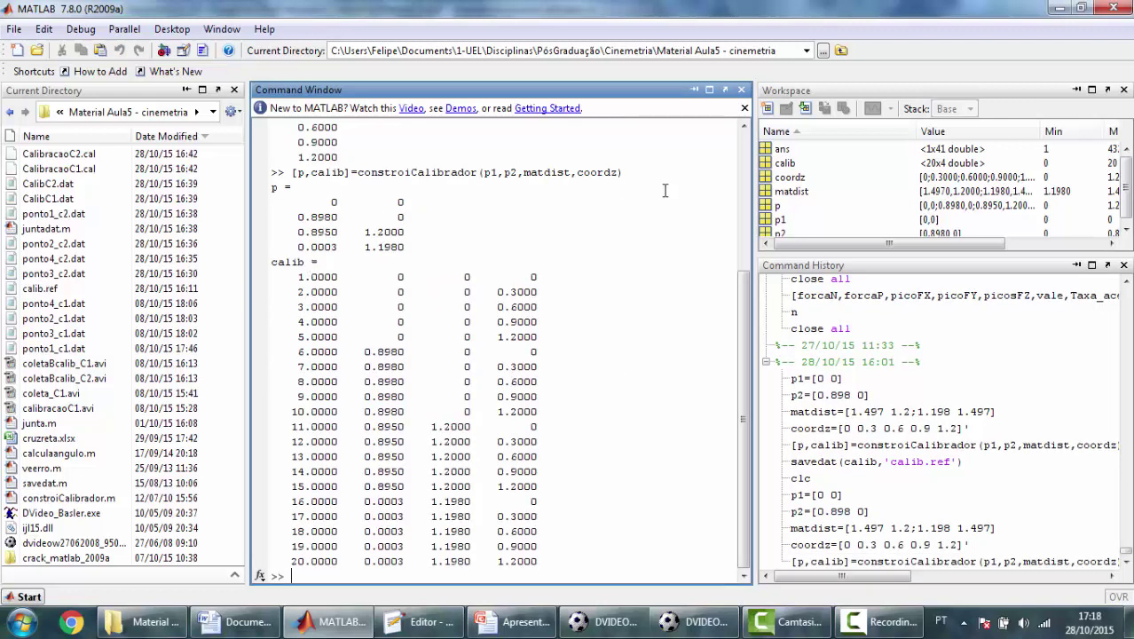
Open the calib matrix in an enlarged Variable Editor, examine its point numbers and X, Y, Z coordinates, and close it
double_click(787, 163)
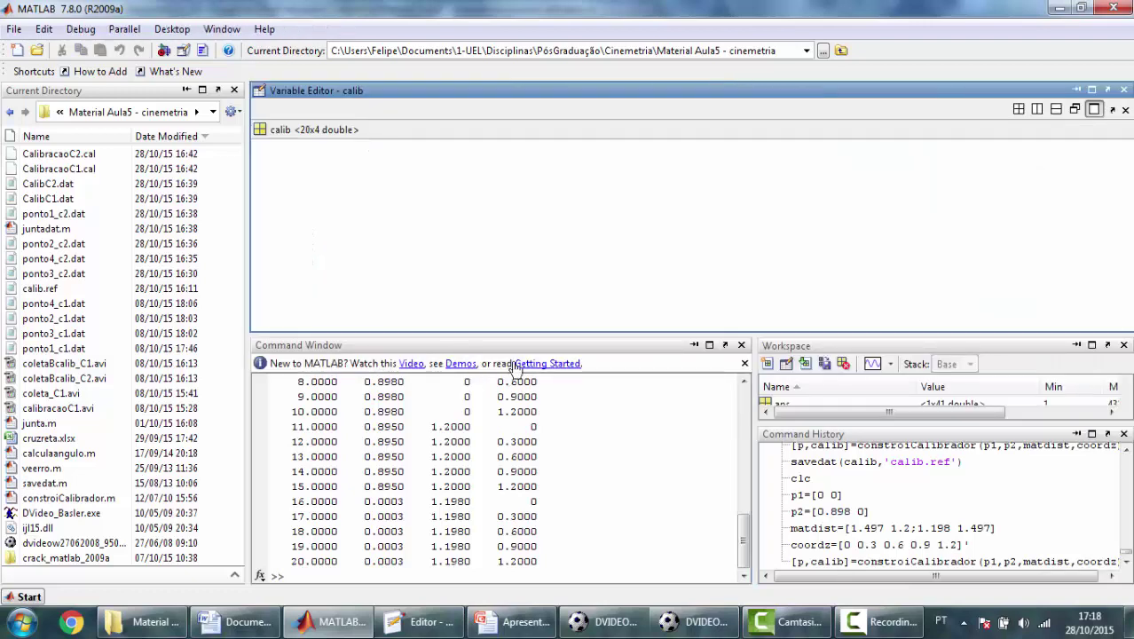
drag(511, 330, 512, 498)
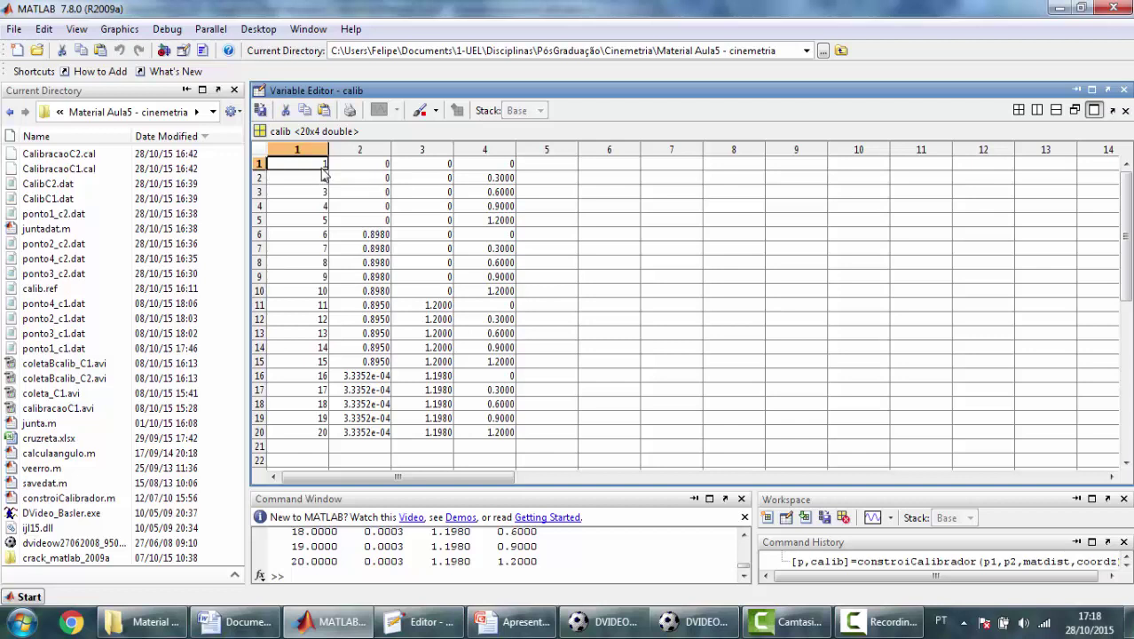
click(372, 172)
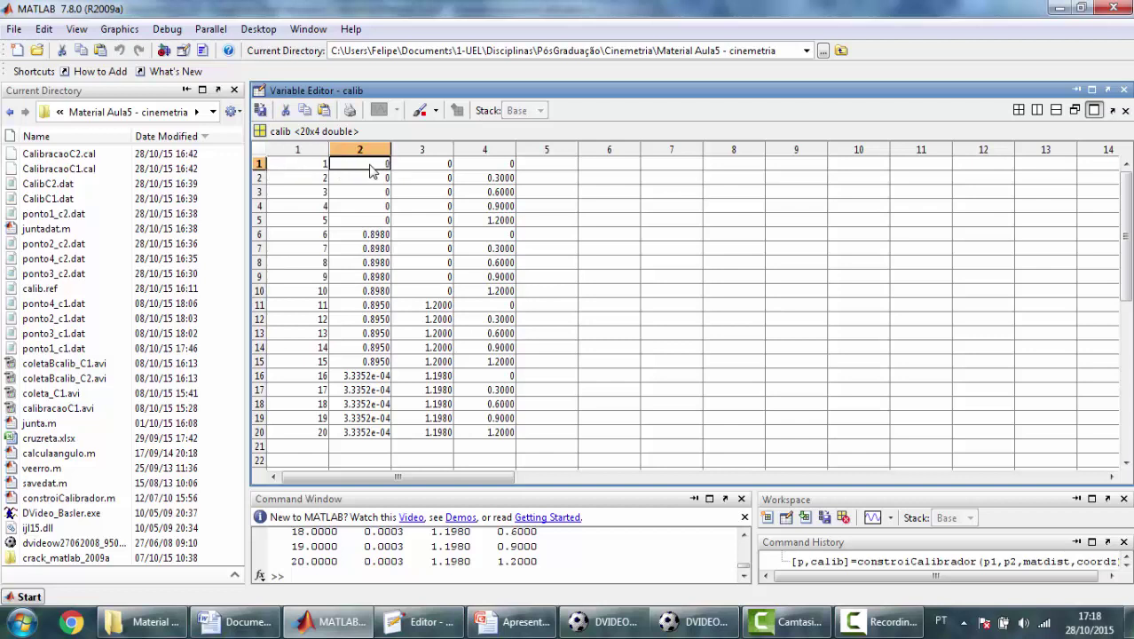
click(415, 172)
click(475, 171)
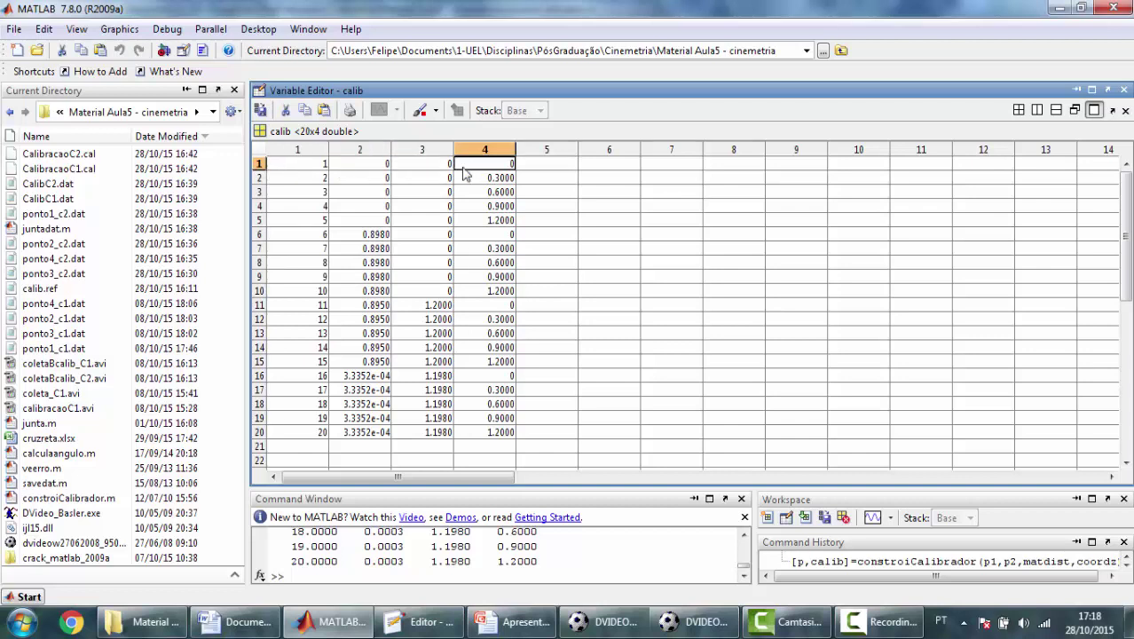
click(366, 181)
click(415, 181)
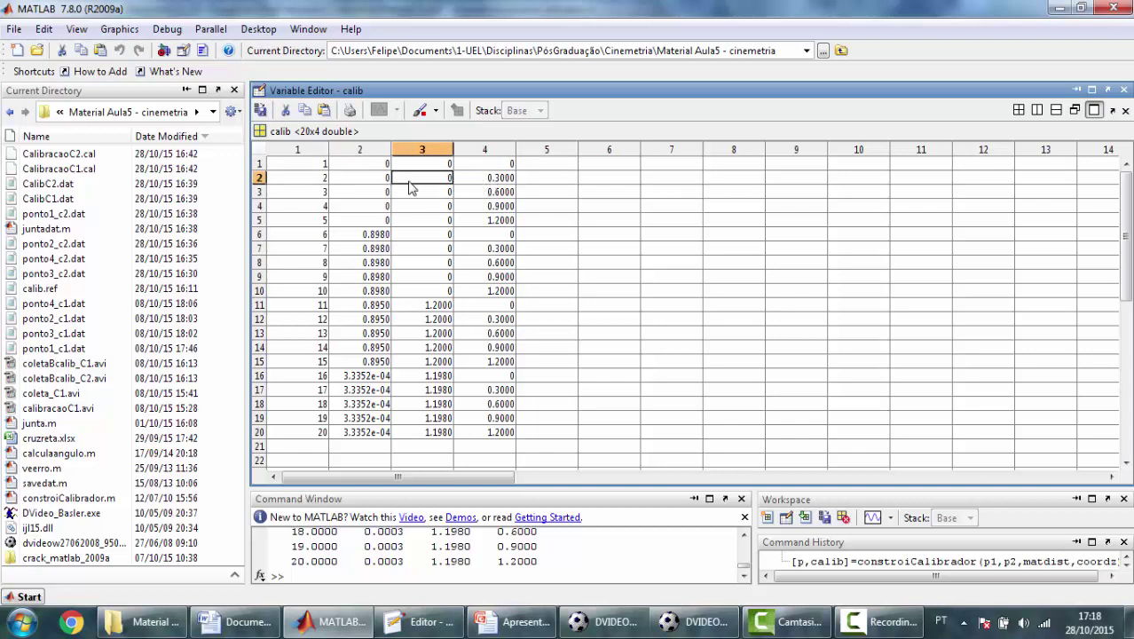
click(491, 182)
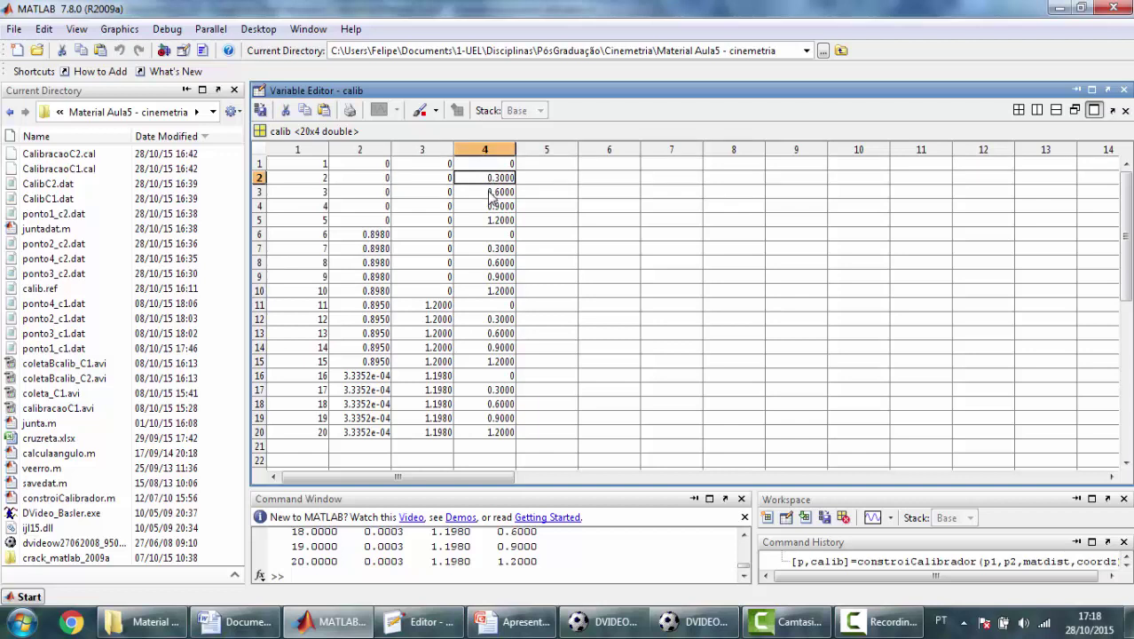
click(489, 193)
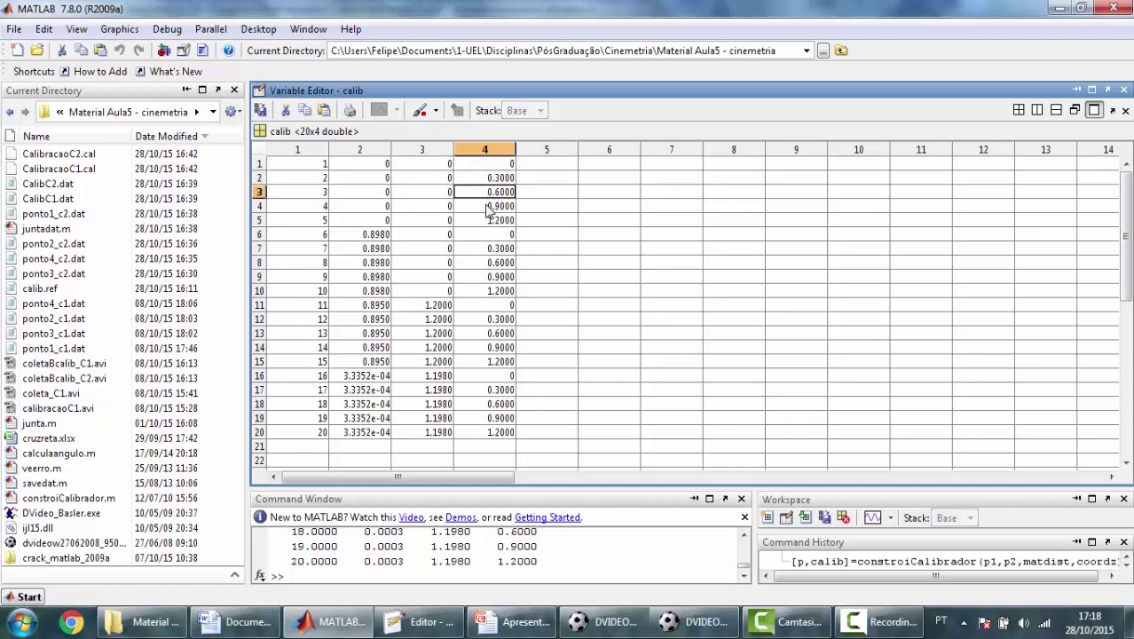
click(489, 207)
click(485, 224)
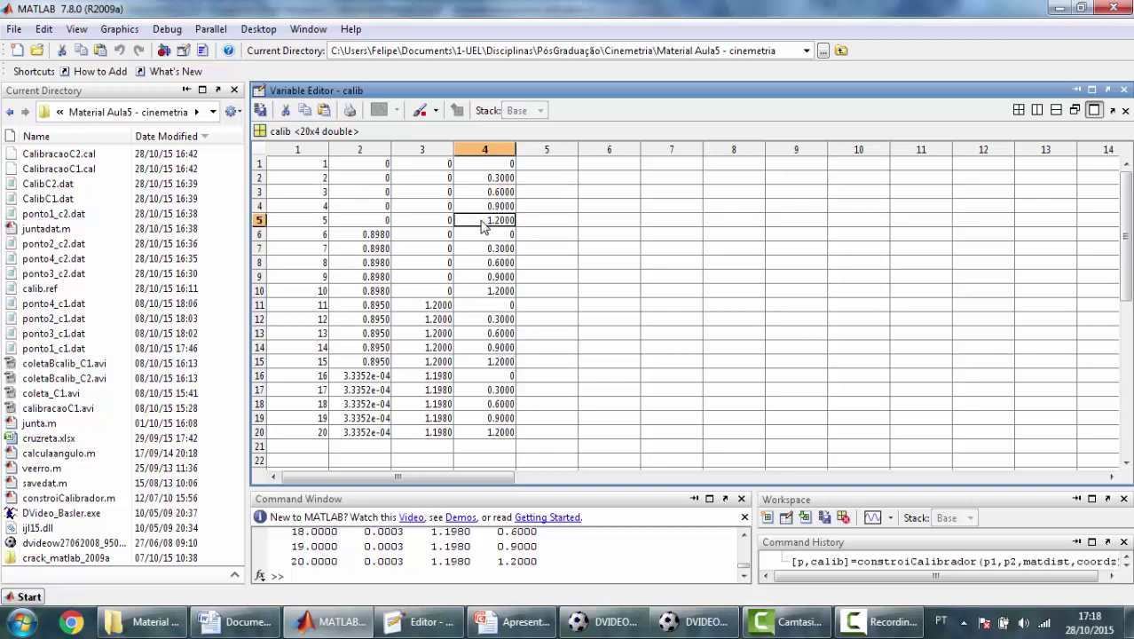
click(374, 236)
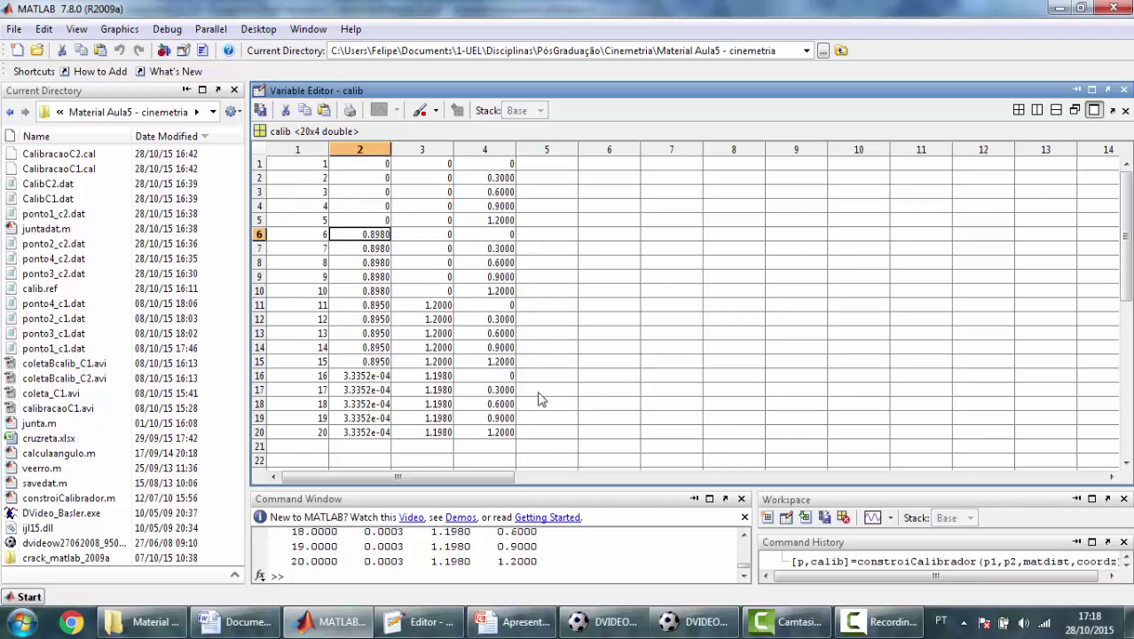
click(1124, 92)
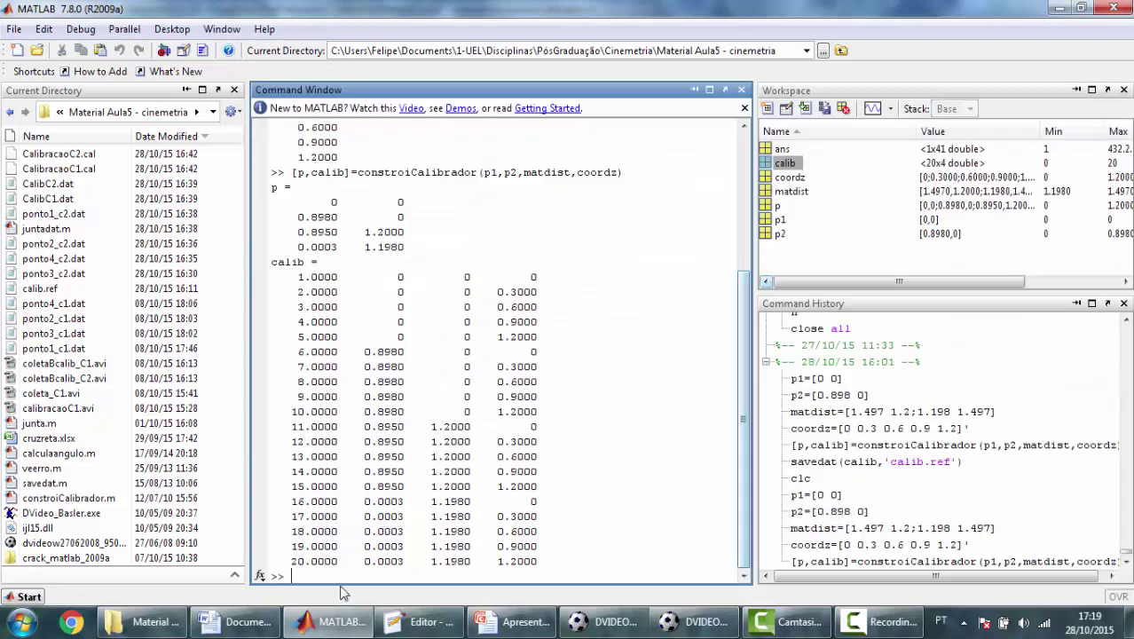
Save the calib matrix to the reference file by running savedat(calib,'calib.ref'), checking the variable and file name first
text(sa)
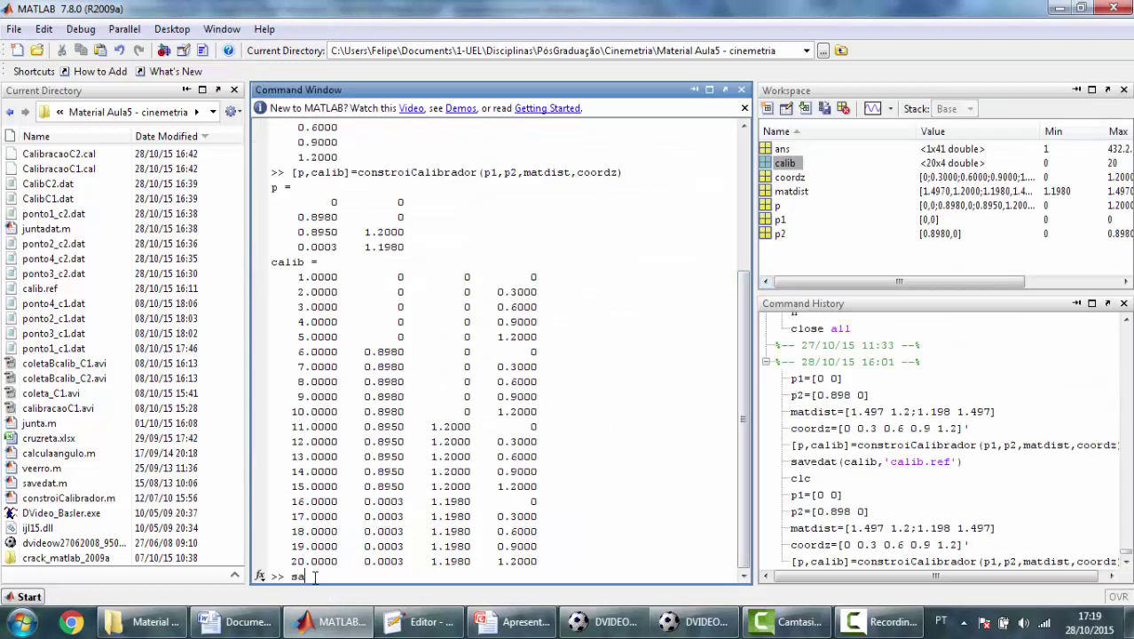
key(Up)
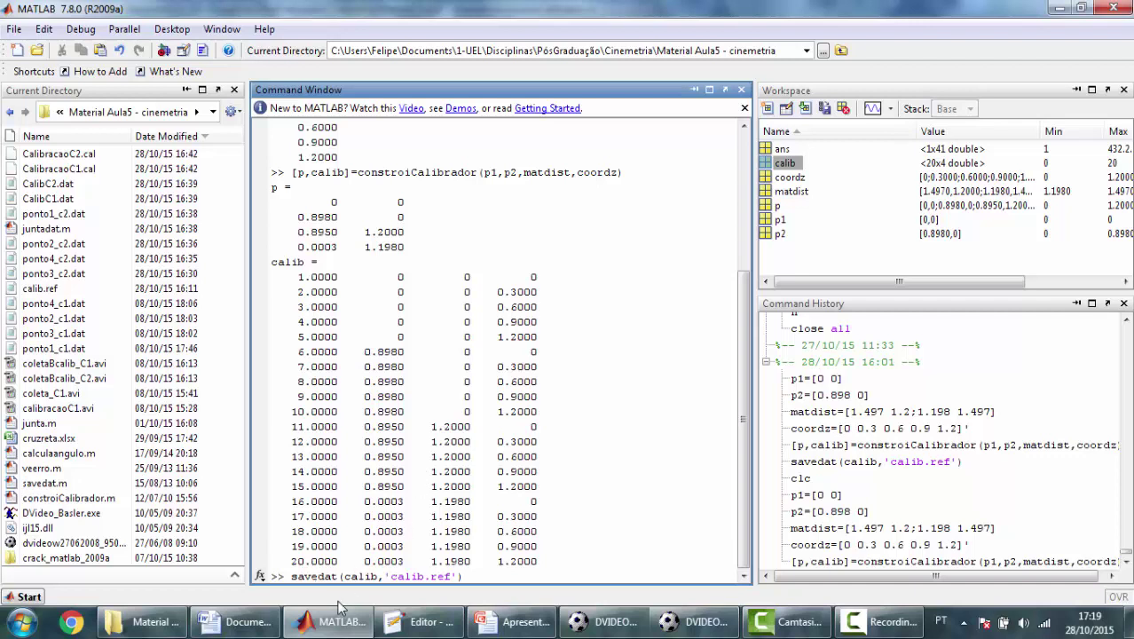
double_click(363, 576)
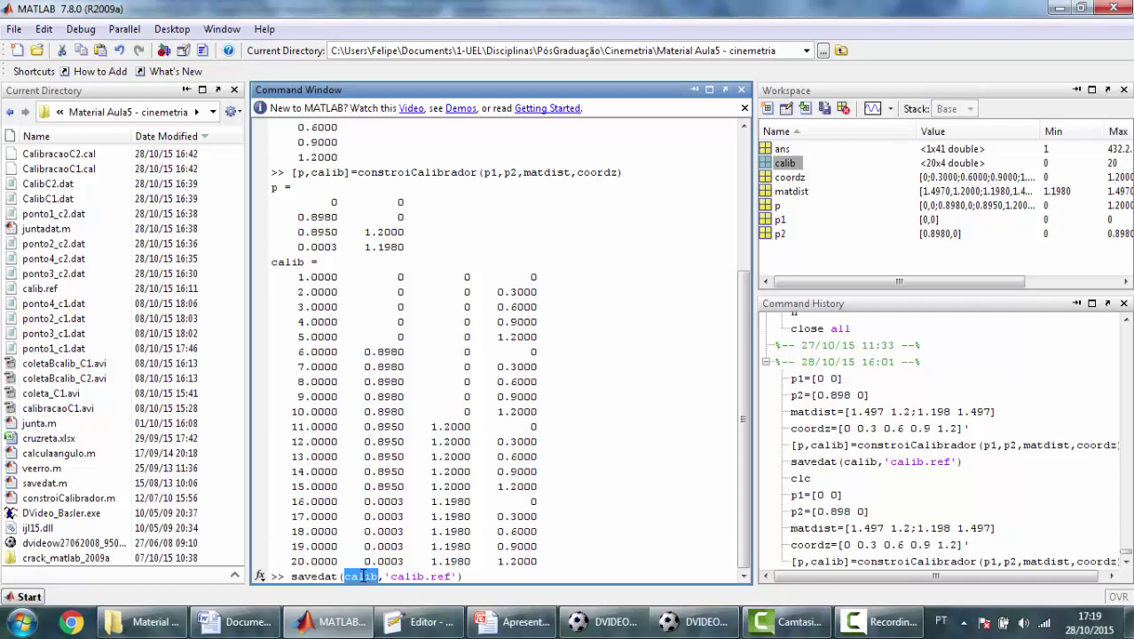
double_click(401, 577)
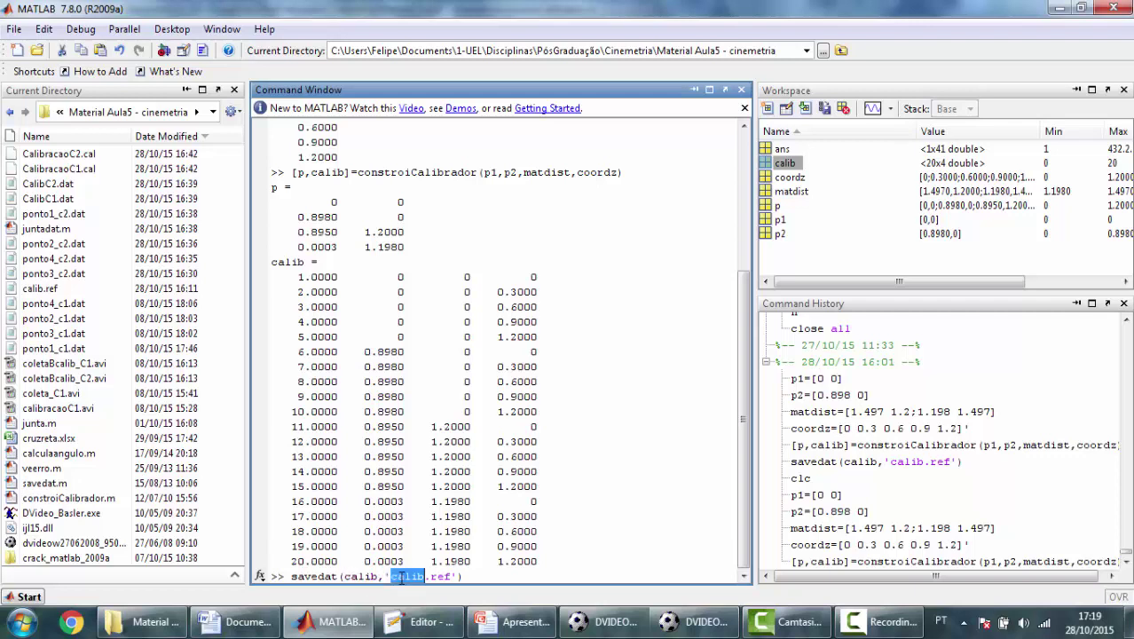
click(487, 576)
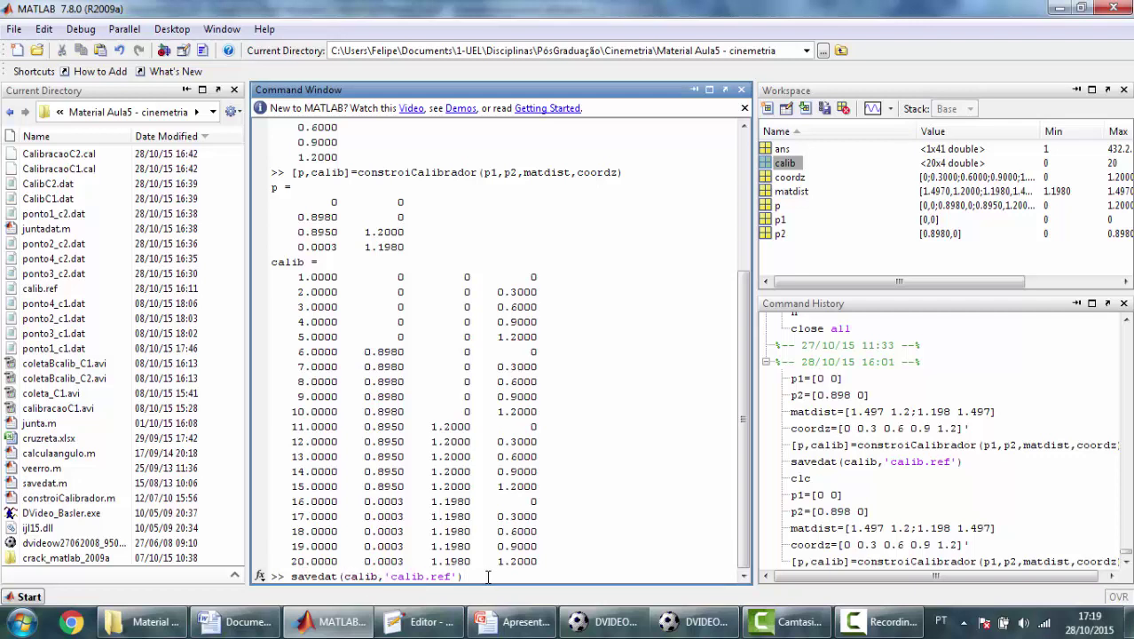
key(Return)
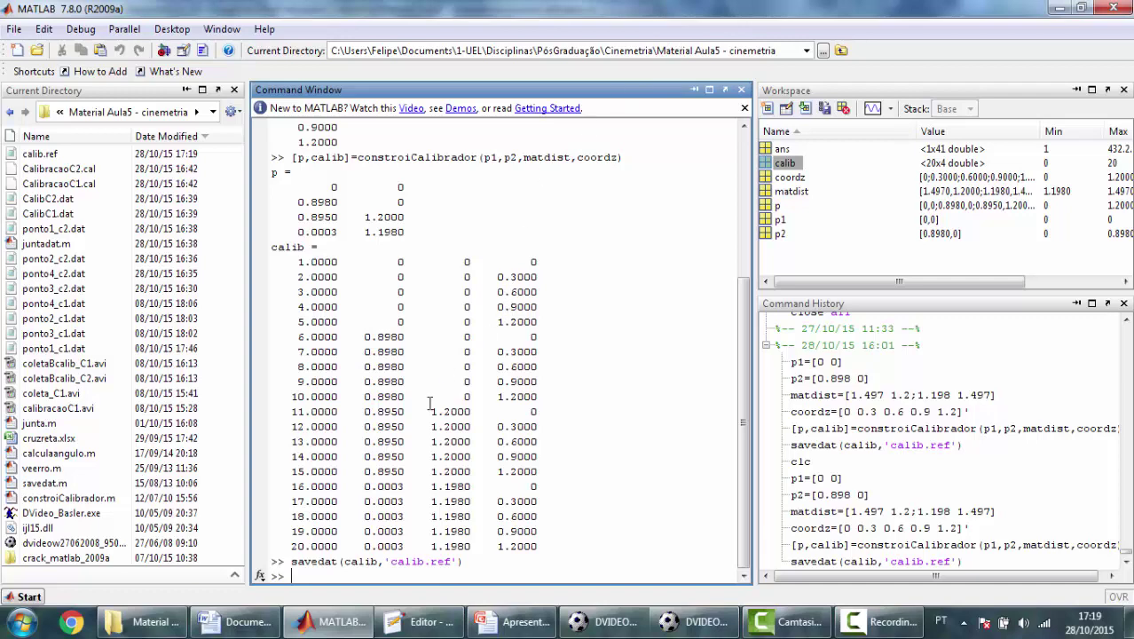
In the Word step list, highlight "1) Criação do arquivo de referências" in yellow and select item 2 about measuring the rod points
click(235, 621)
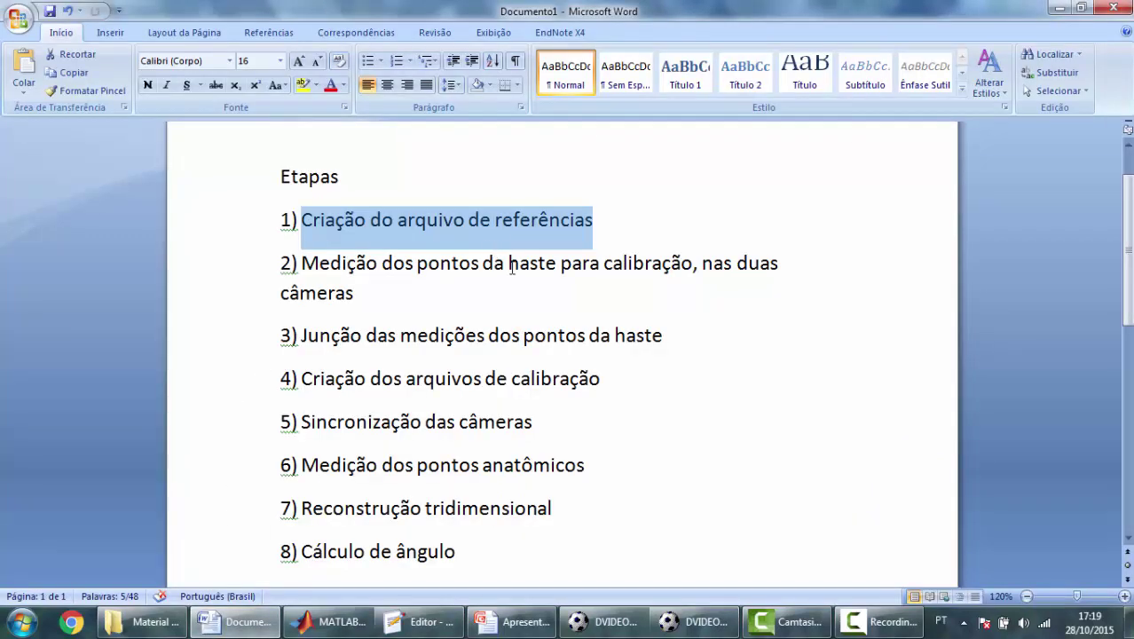
click(435, 222)
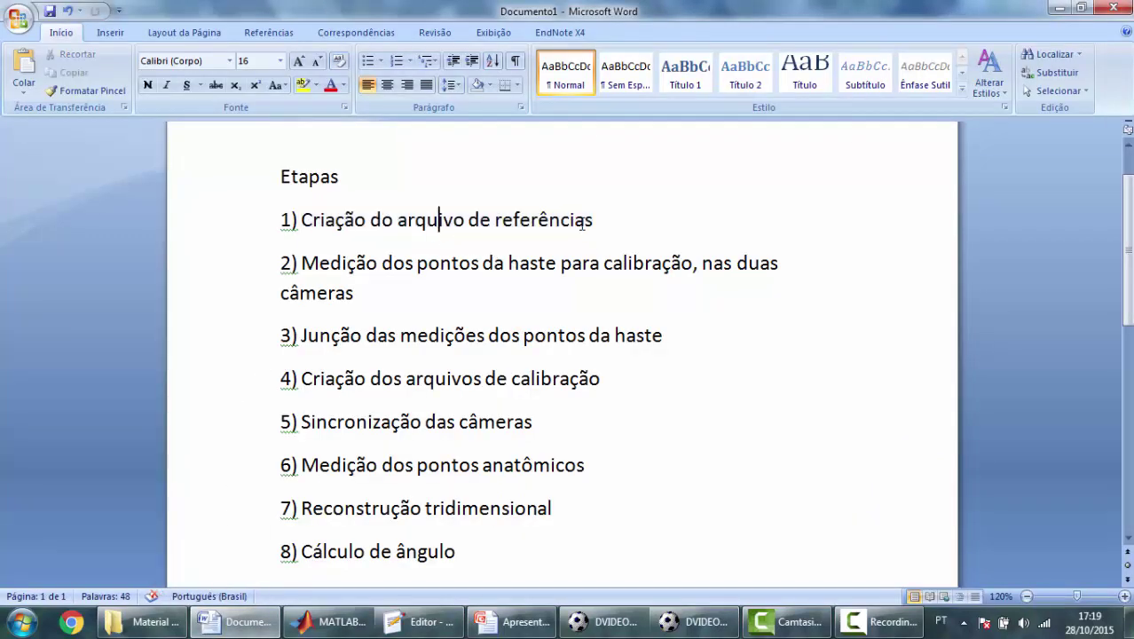
drag(595, 220, 274, 222)
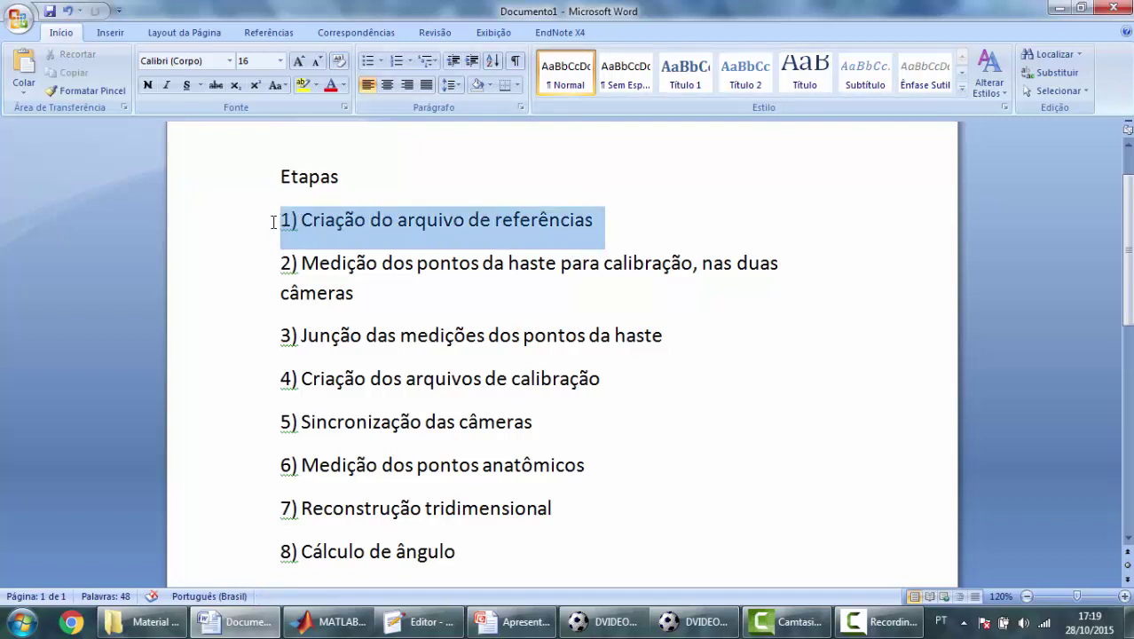
click(303, 85)
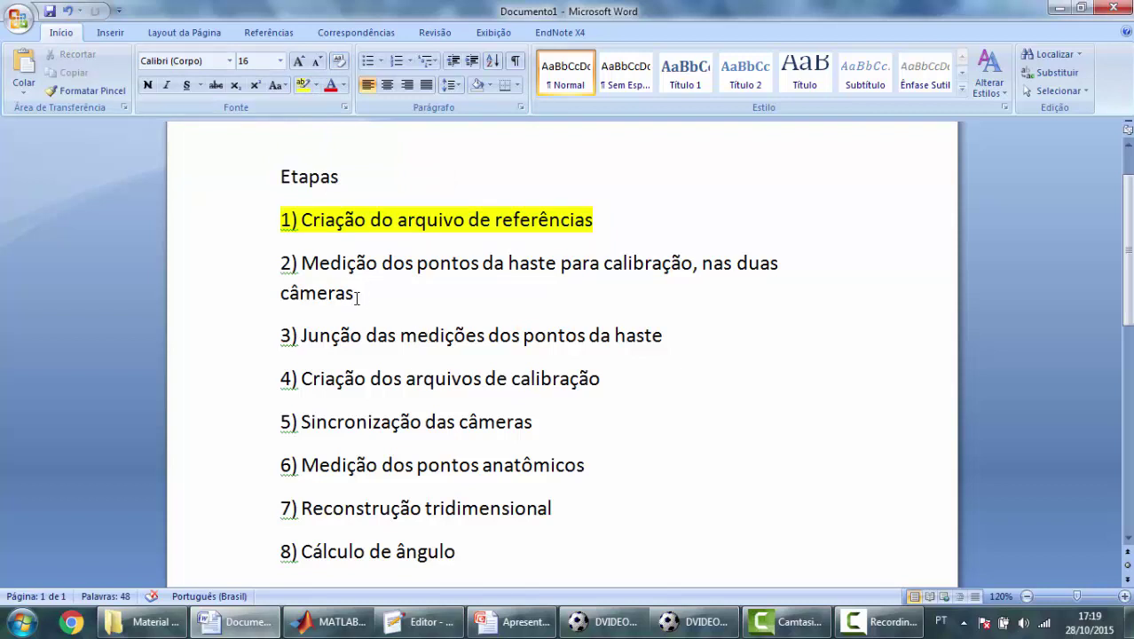
drag(355, 297, 281, 275)
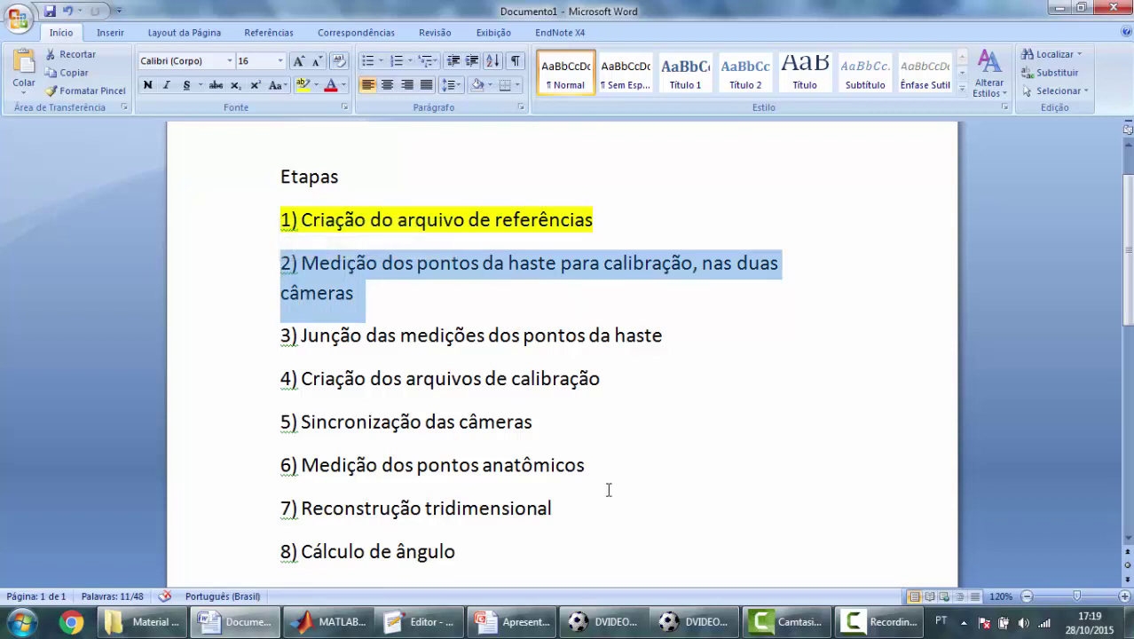
Switch to DVIDEOW and examine the marked rod points in the four camera windows, returning to Camera1
click(611, 627)
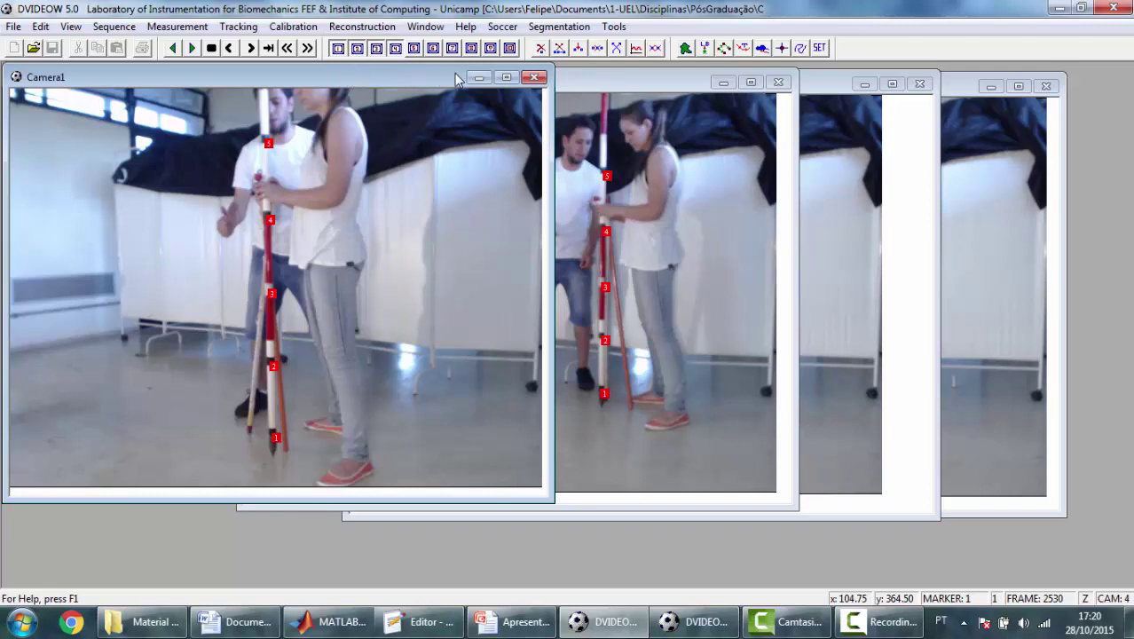
click(600, 86)
click(827, 85)
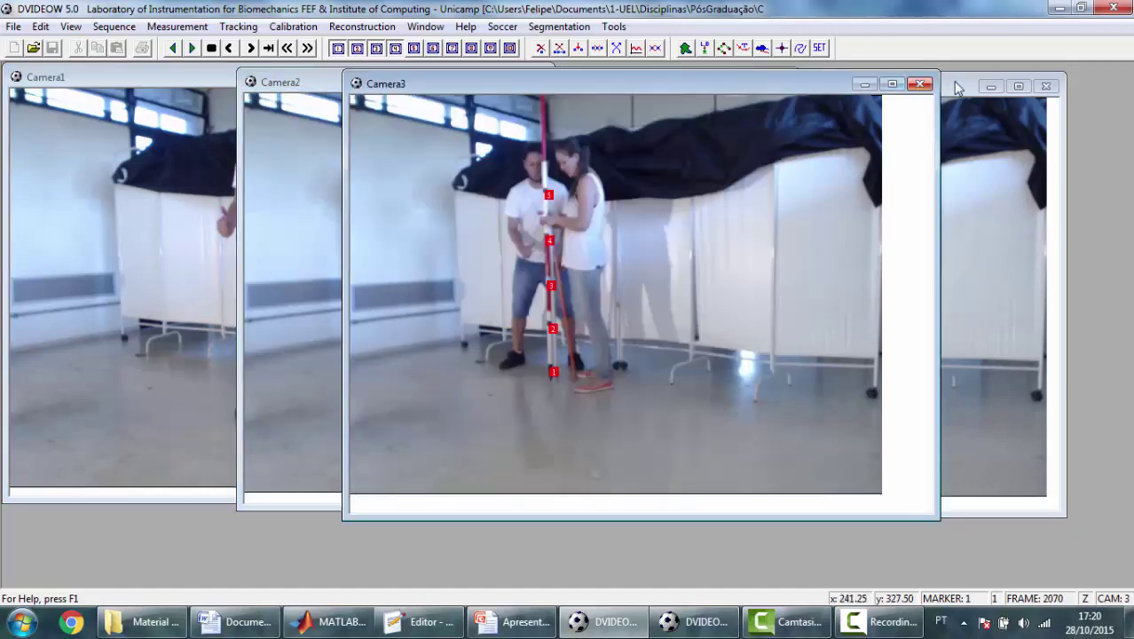
click(957, 87)
click(469, 86)
click(312, 80)
click(211, 80)
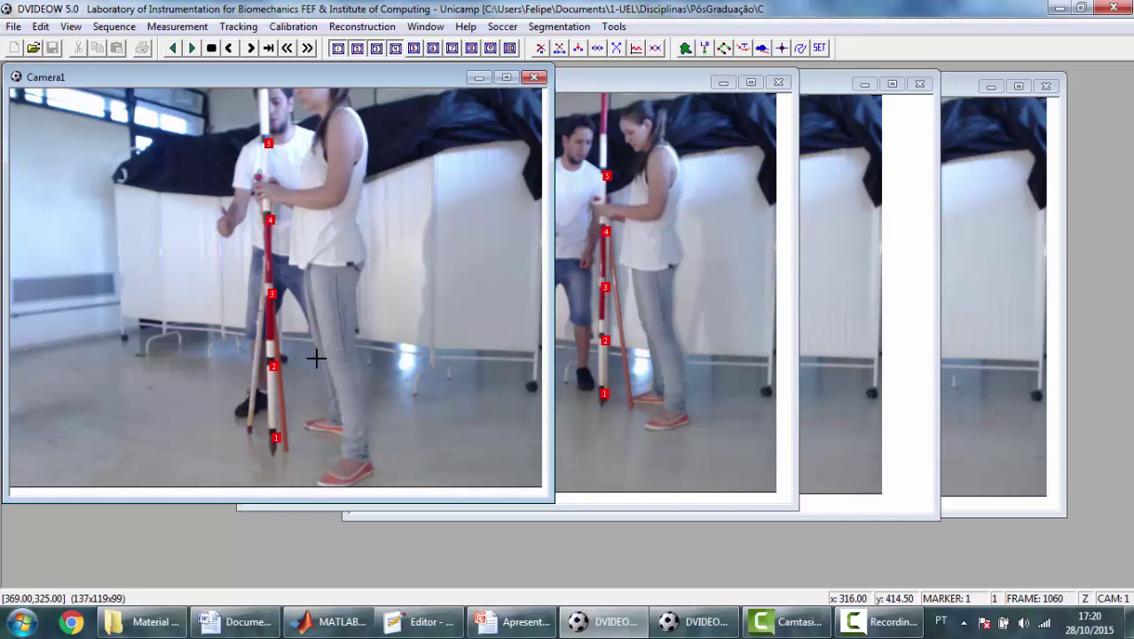
Enable marking for the Camera1 measurement and set the measurement frame range from 1060 to 1060
click(174, 28)
click(203, 47)
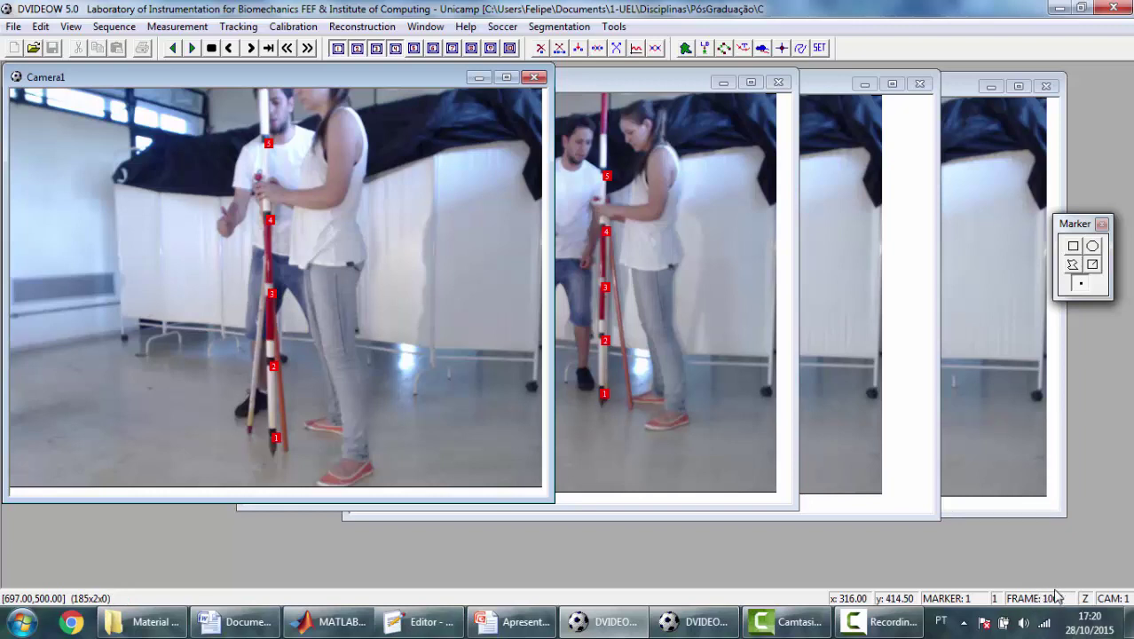
click(171, 31)
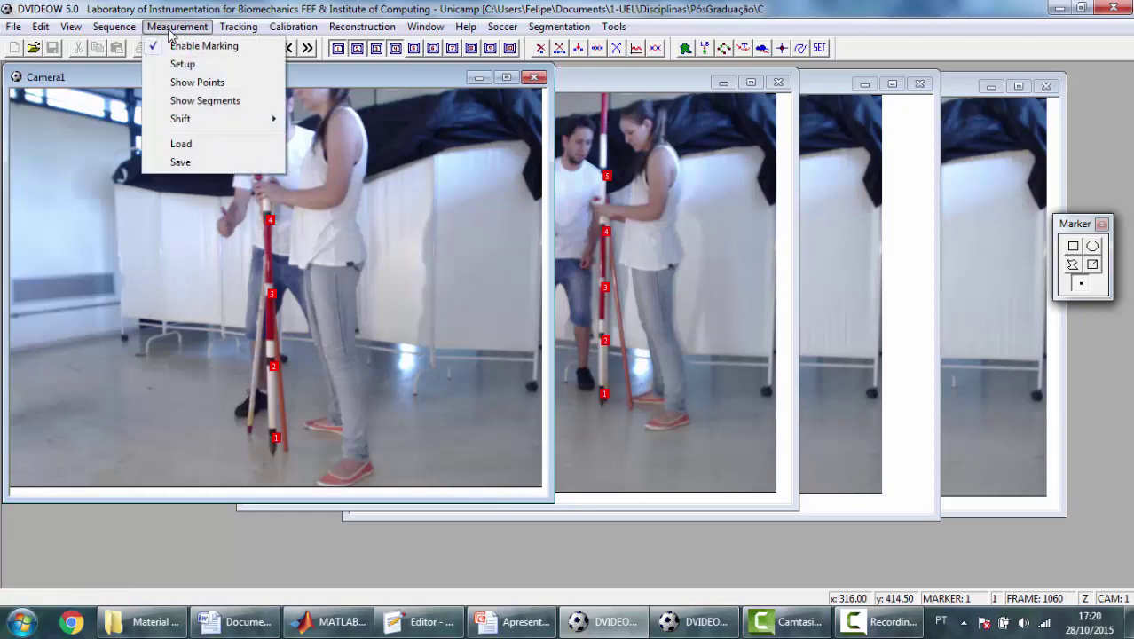
click(179, 67)
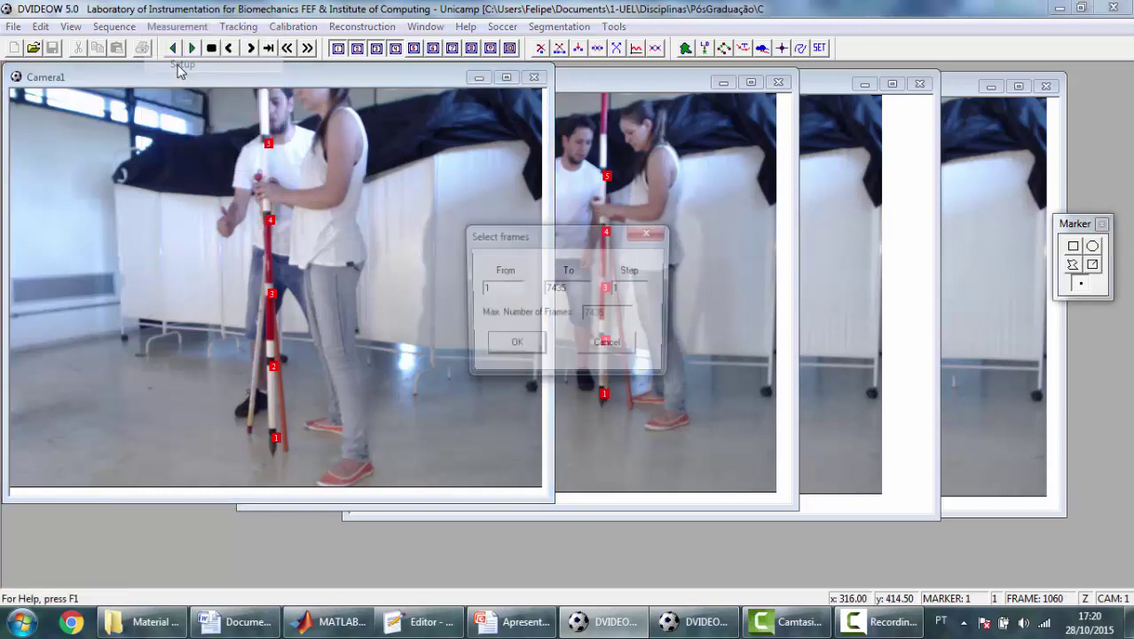
double_click(497, 291)
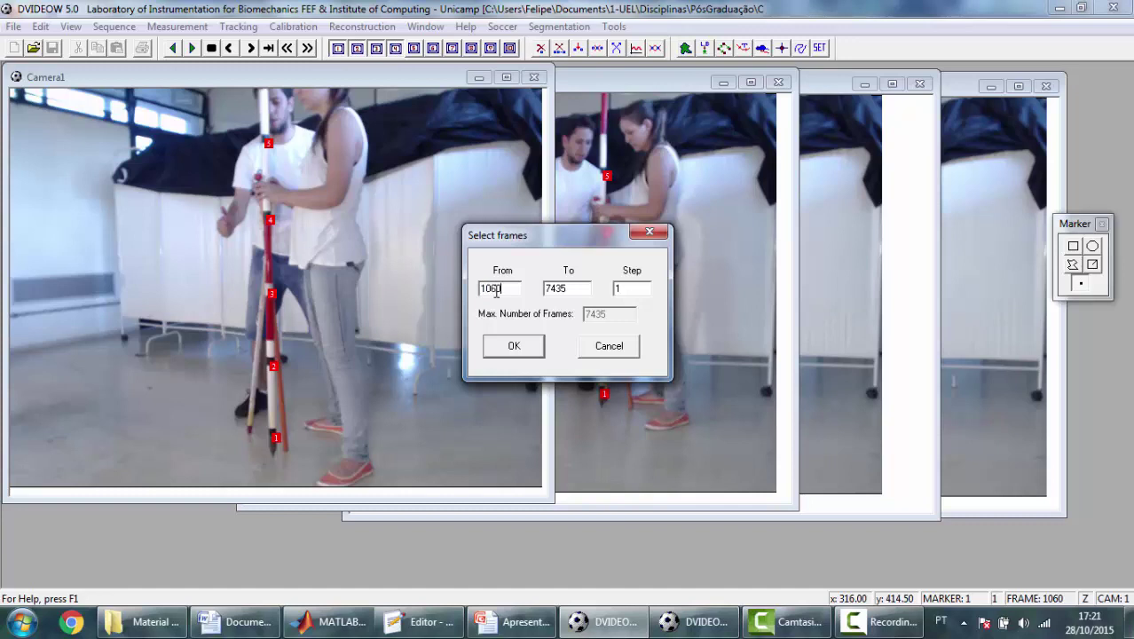
double_click(572, 289)
text(1060)
click(515, 346)
Save the Camera1 measurement data as ponto1_c1.dat
click(180, 28)
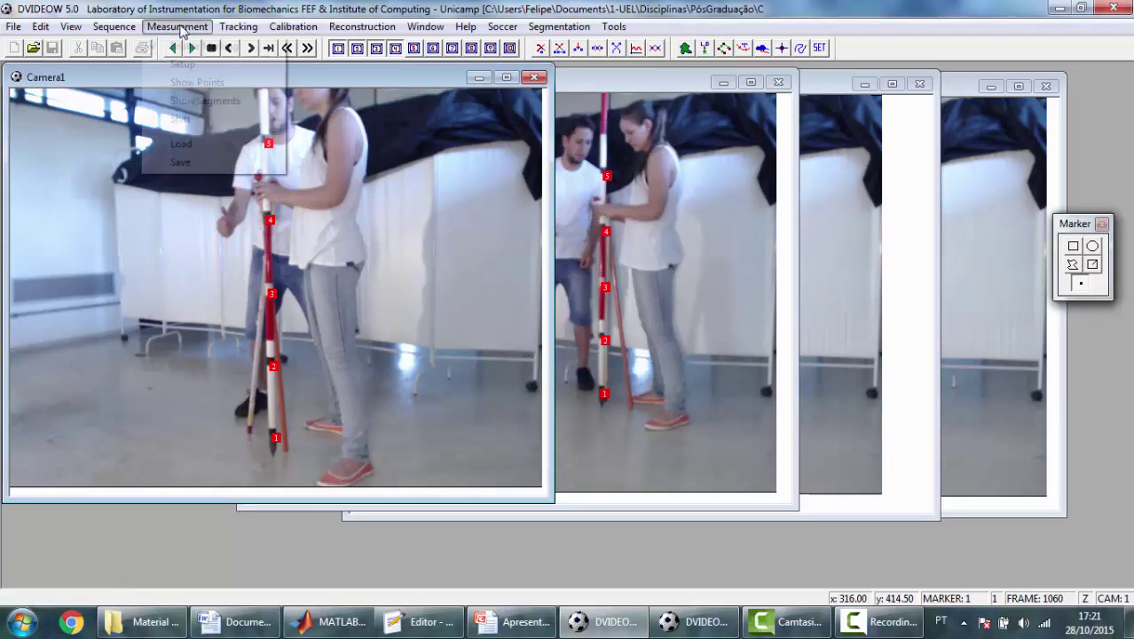
click(208, 164)
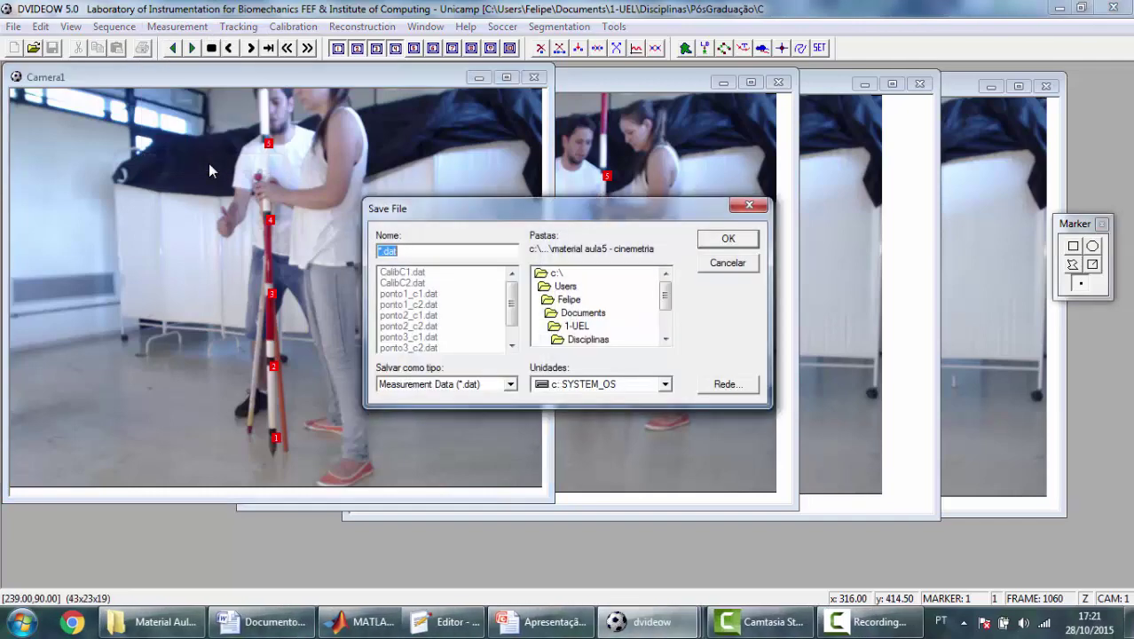
click(411, 295)
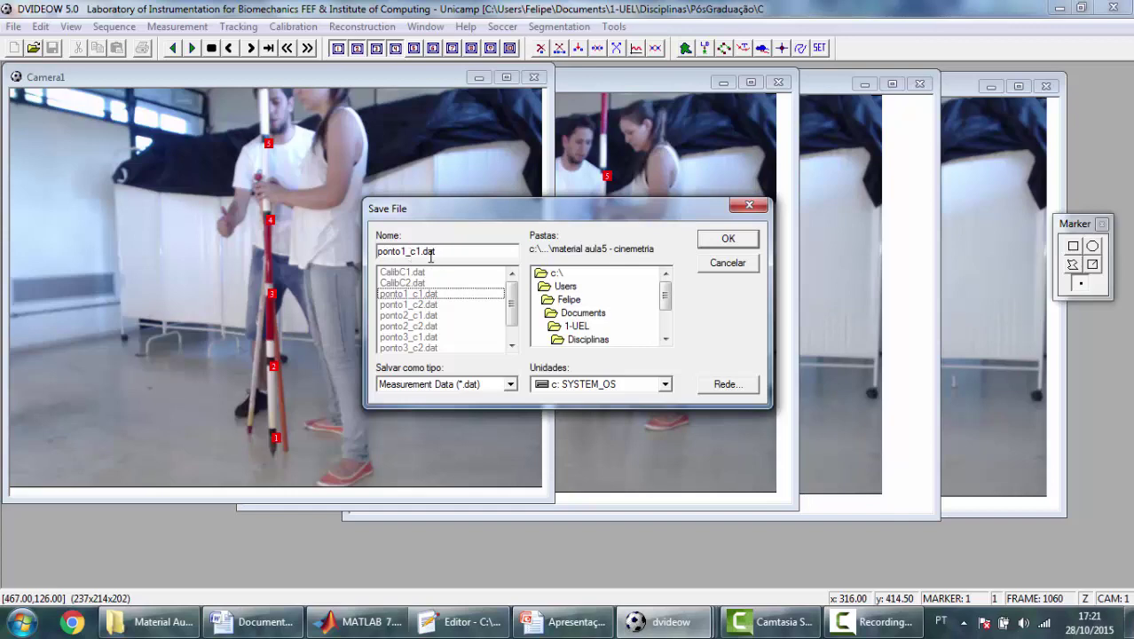
click(732, 238)
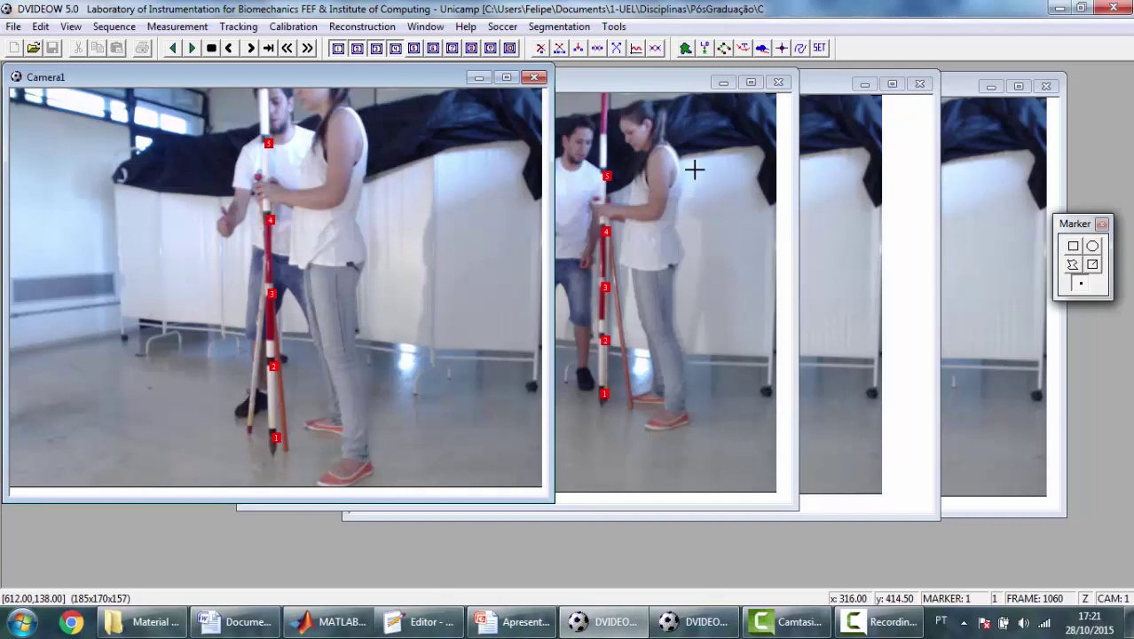
Check the marked rod points and their frames in Camera2, Camera3 and Camera4, returning to Camera1
click(602, 84)
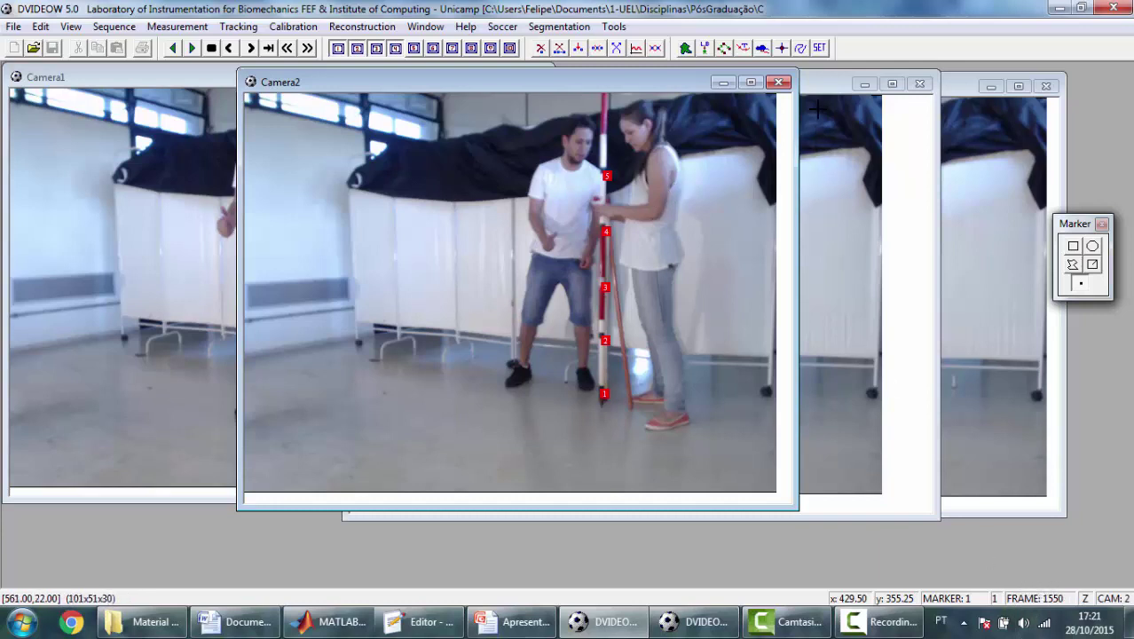
click(826, 90)
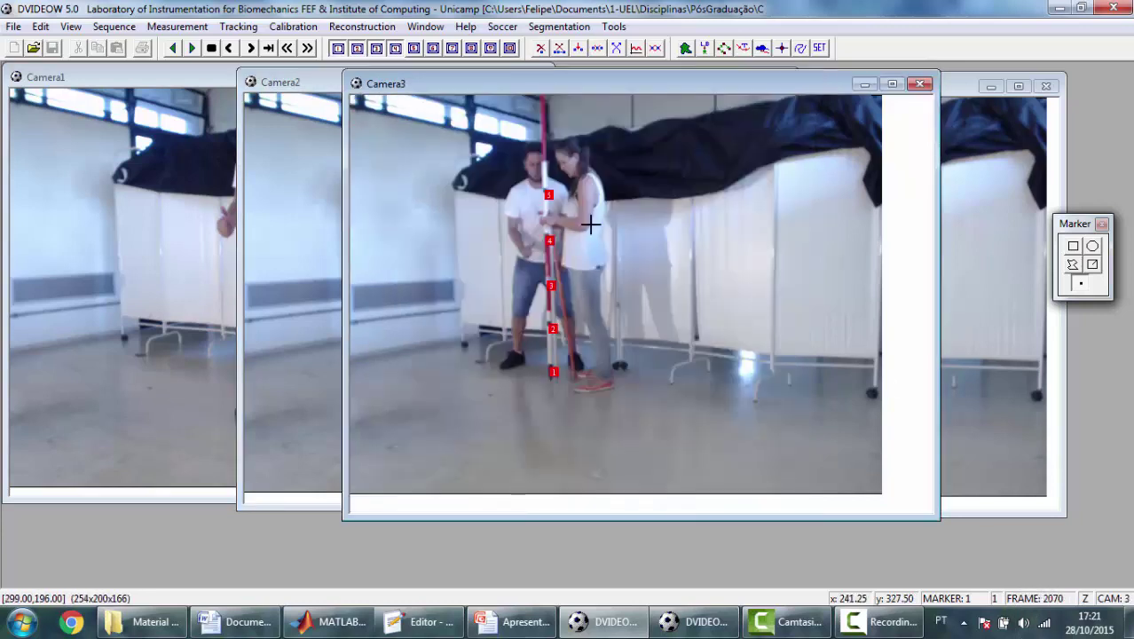
click(966, 86)
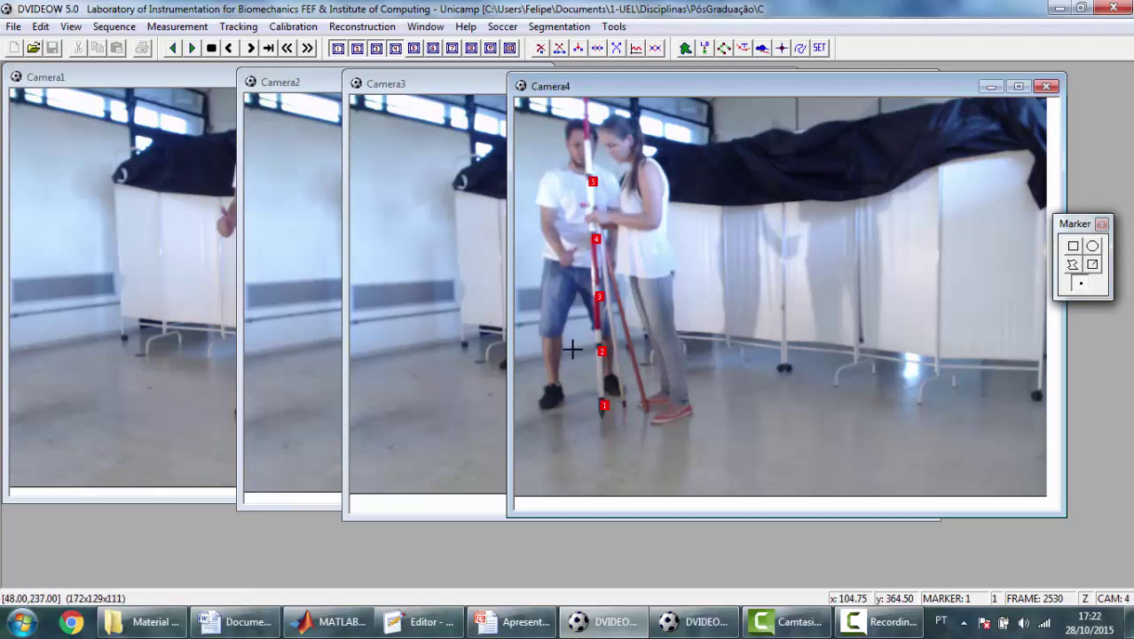
click(465, 83)
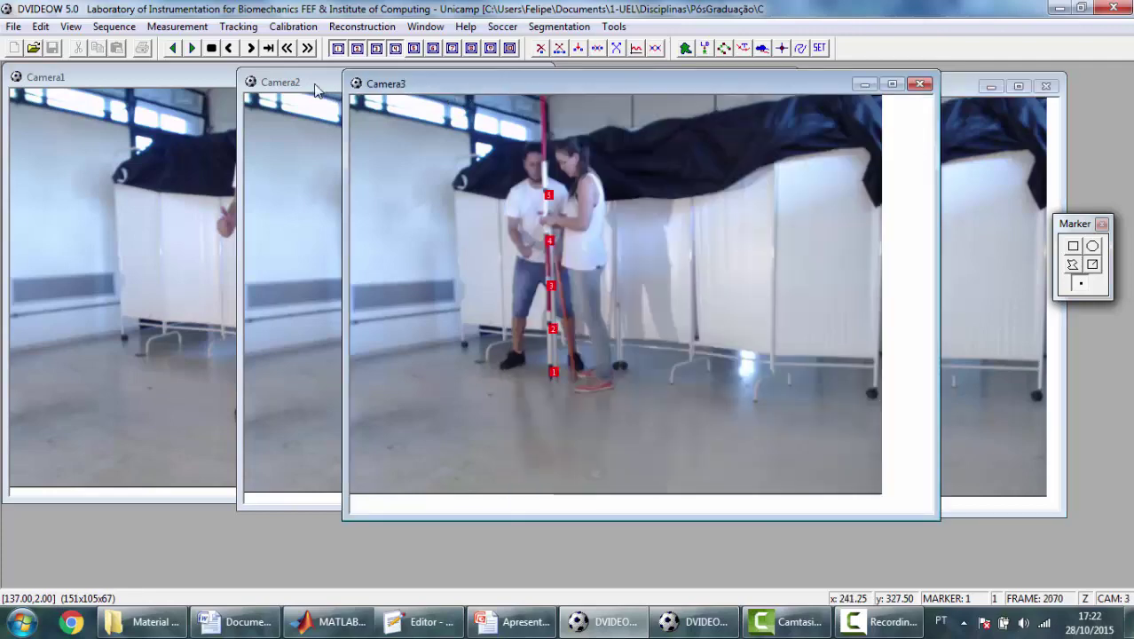
click(316, 86)
click(184, 82)
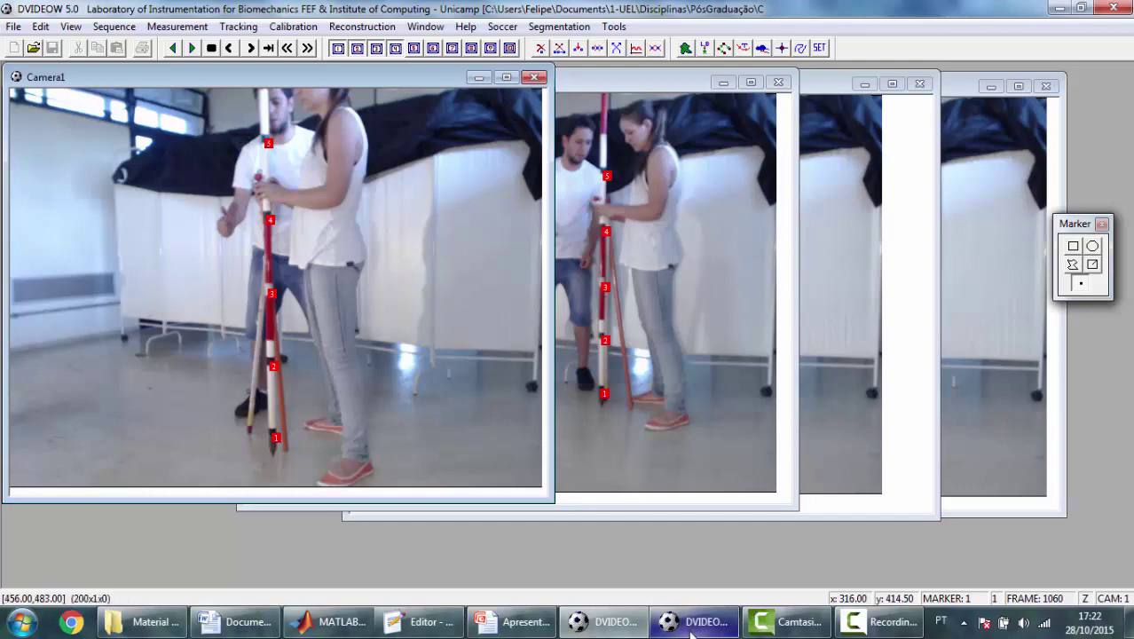
Switch to the other DVIDEOW instance and examine the marked rod points in its four camera windows, returning to Camera1
mouse_move(693, 629)
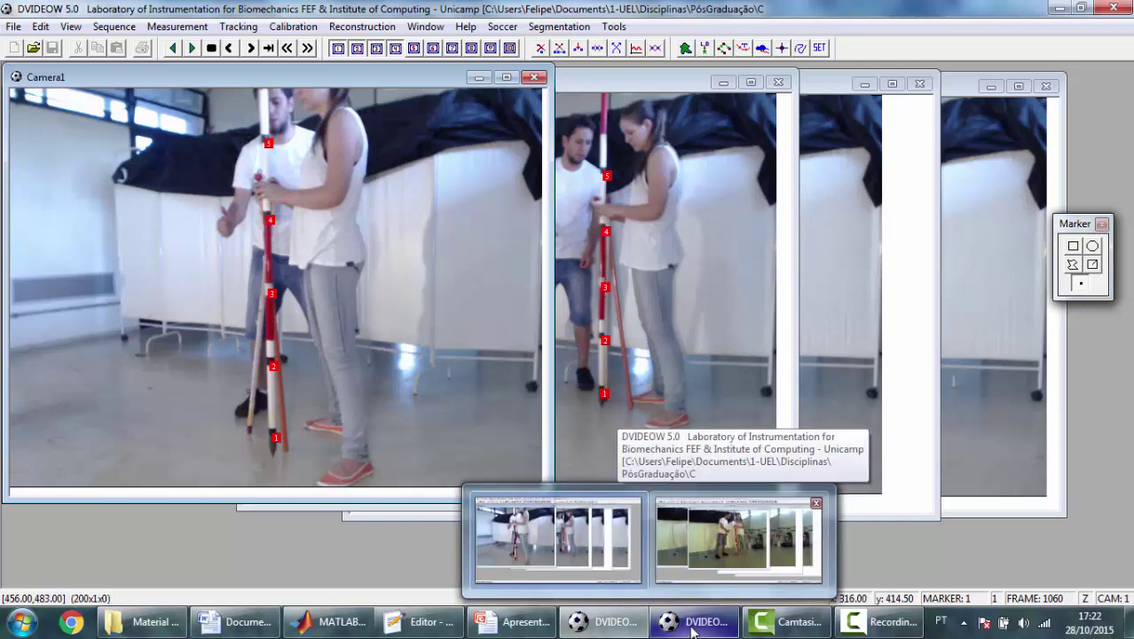
click(692, 627)
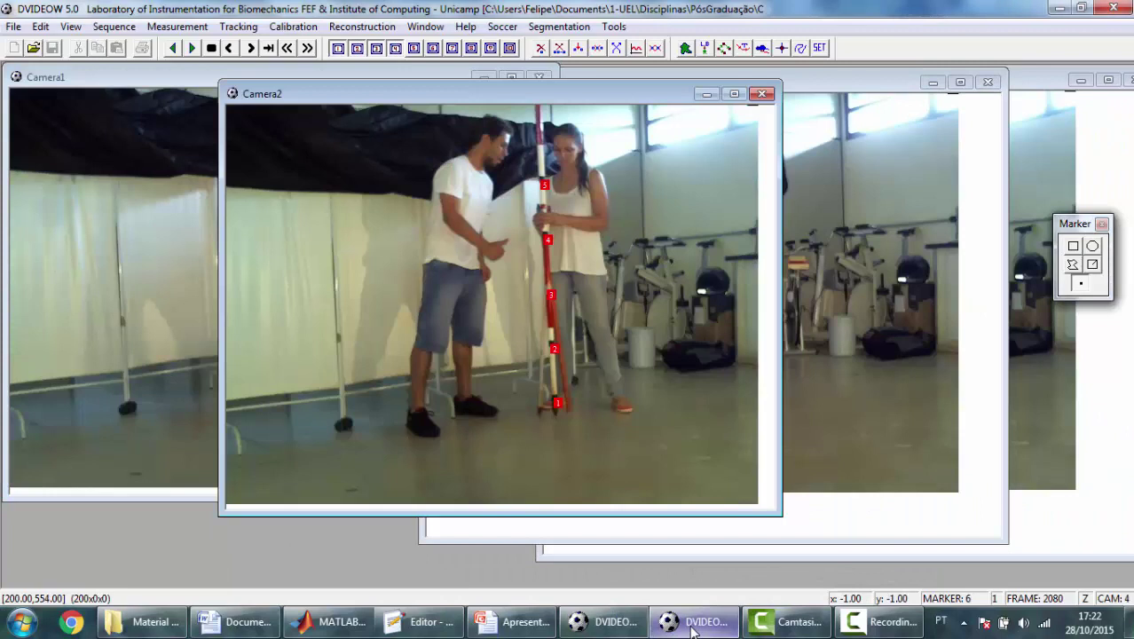
click(188, 75)
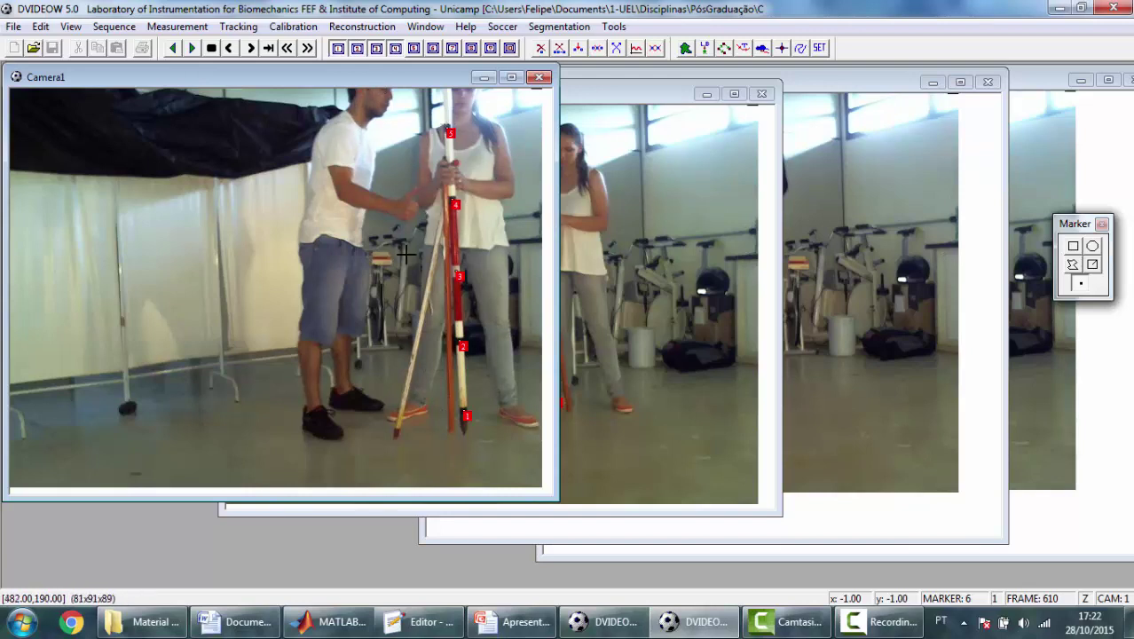
click(619, 98)
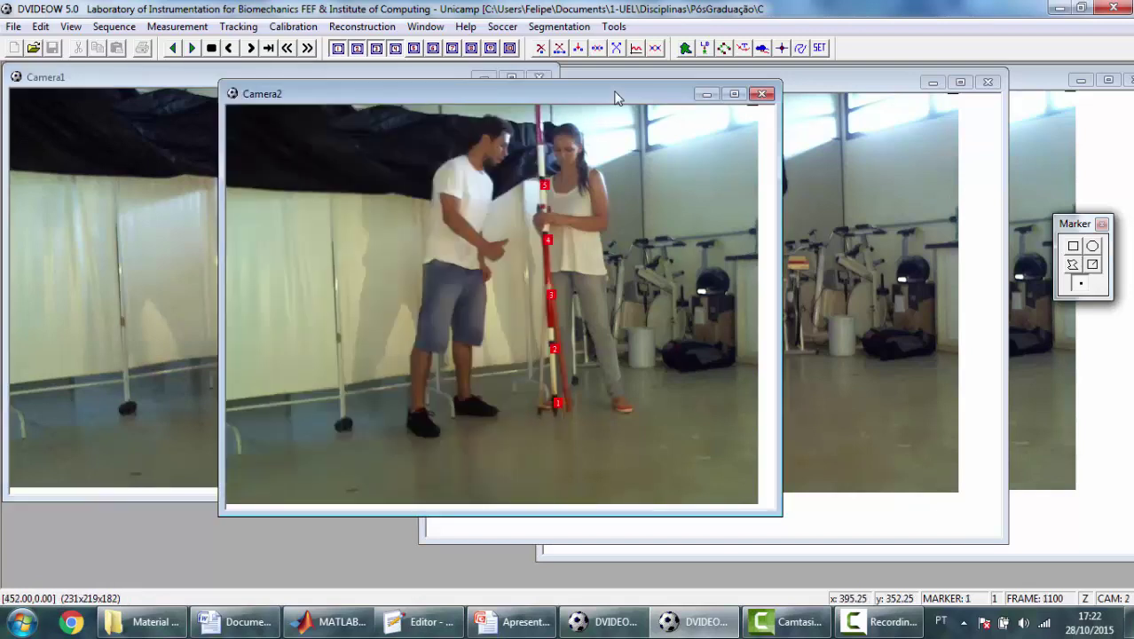
click(835, 80)
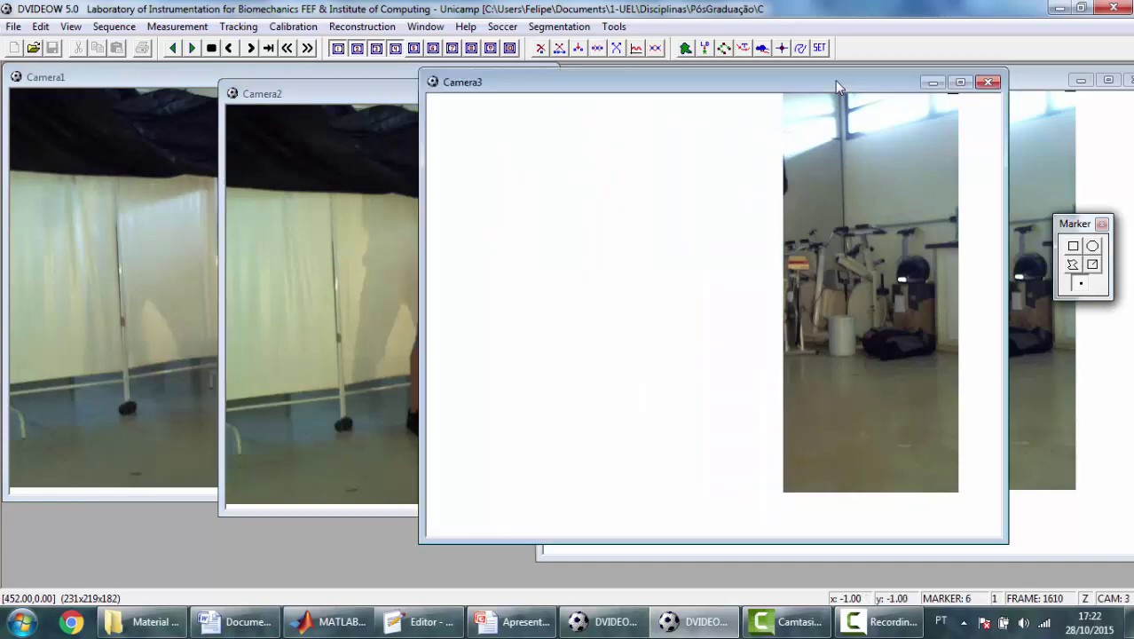
click(1032, 94)
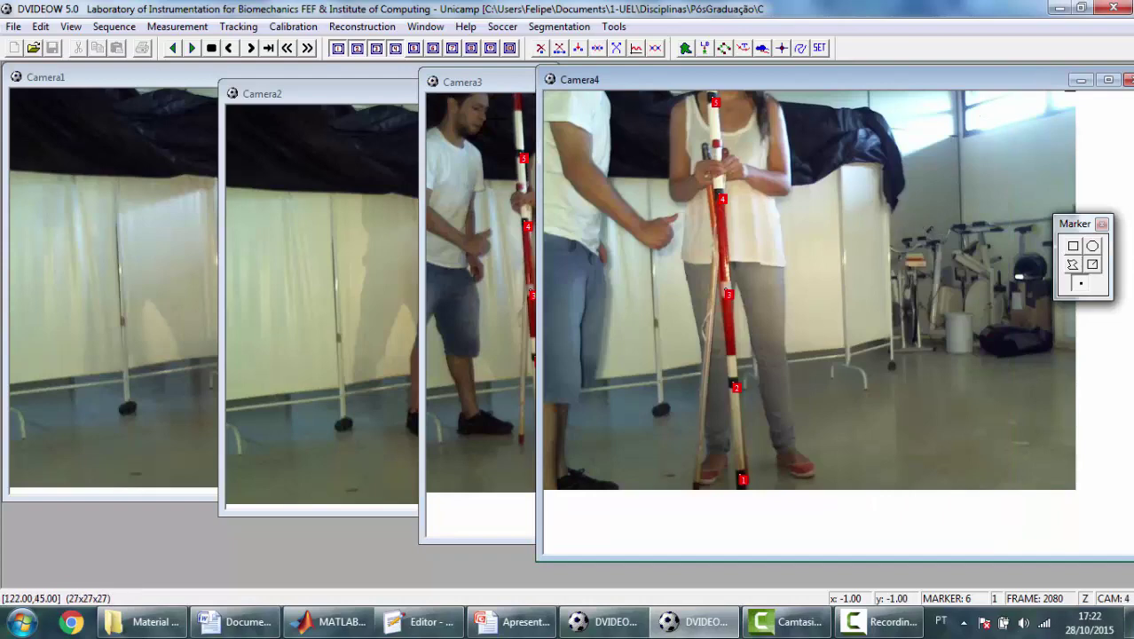
click(524, 85)
click(379, 92)
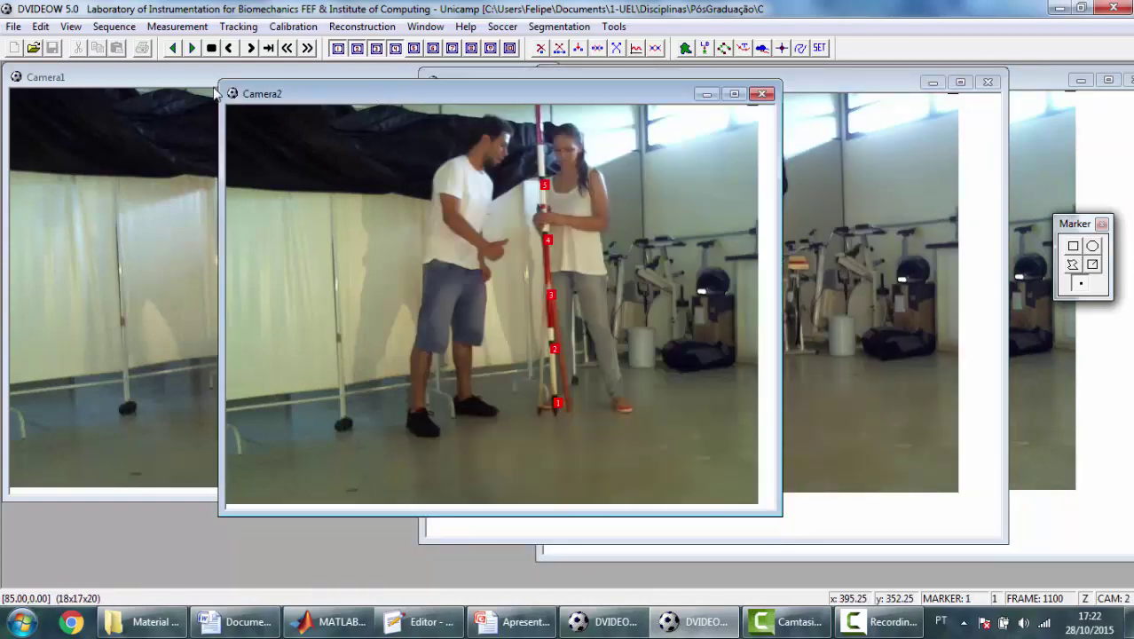
click(189, 79)
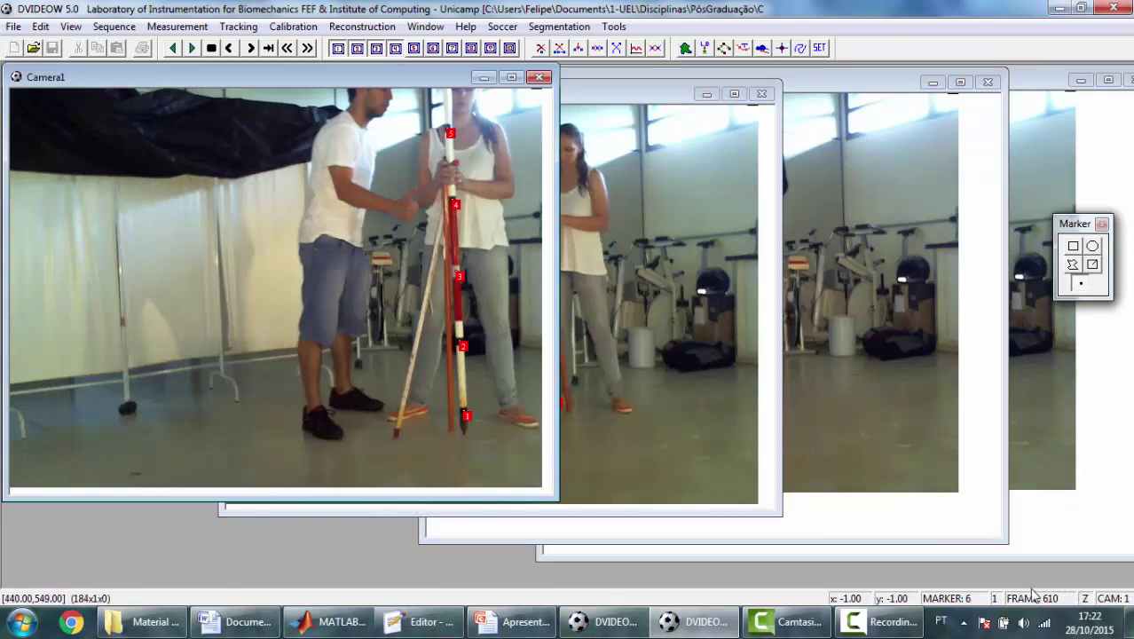
Review Camera2 to Camera4 once more and check the existing .dat files in the measurement save dialog without saving
click(645, 107)
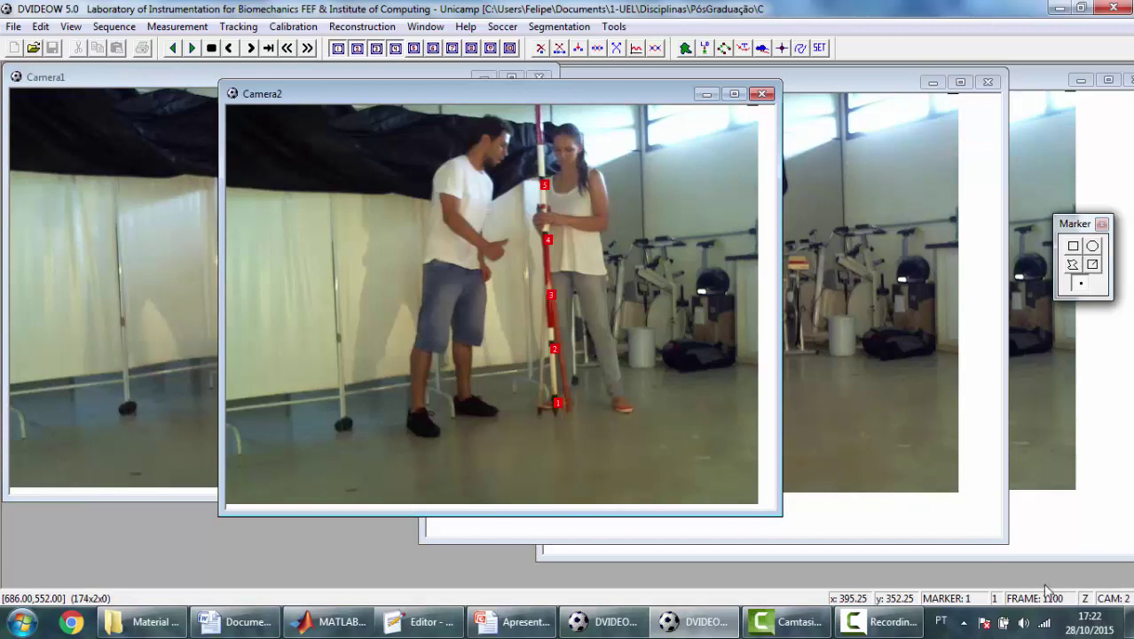
click(835, 94)
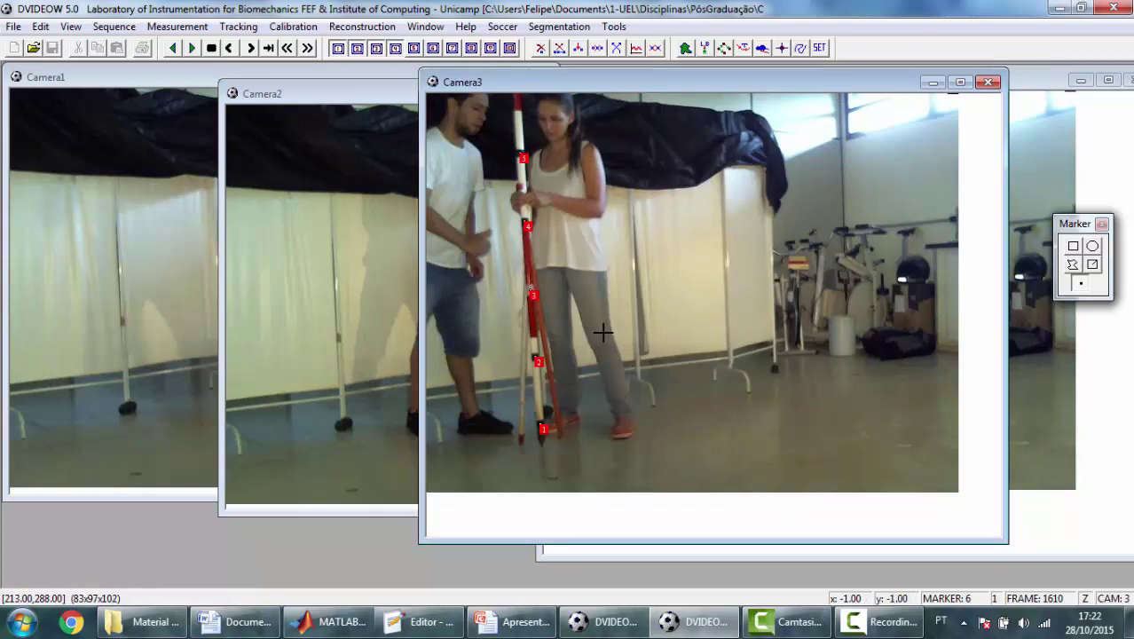
click(1025, 97)
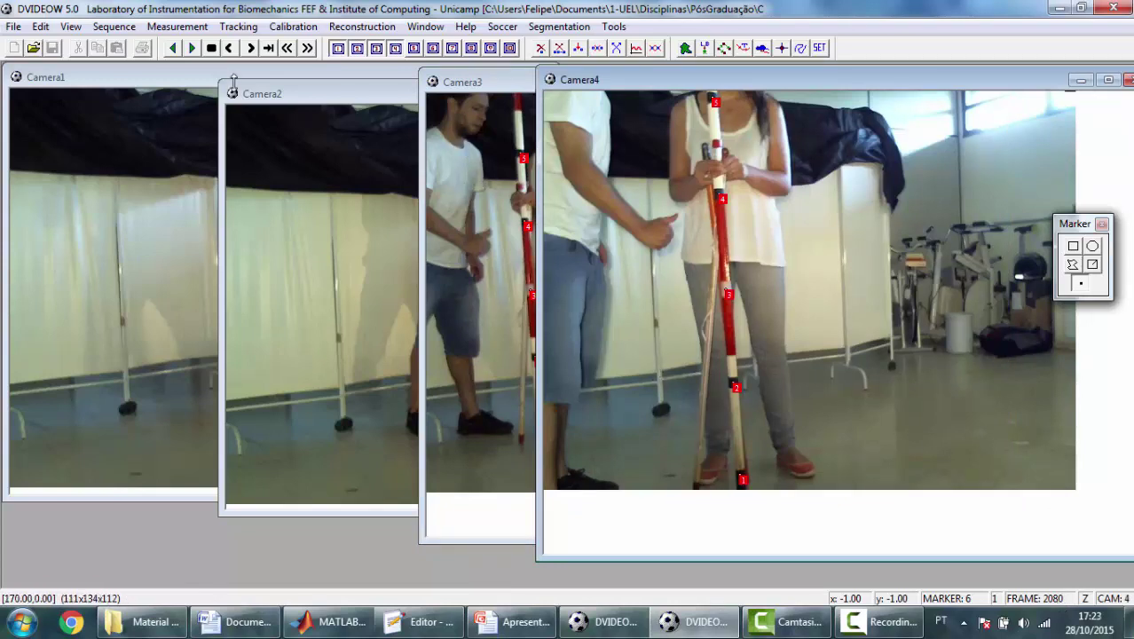
click(176, 28)
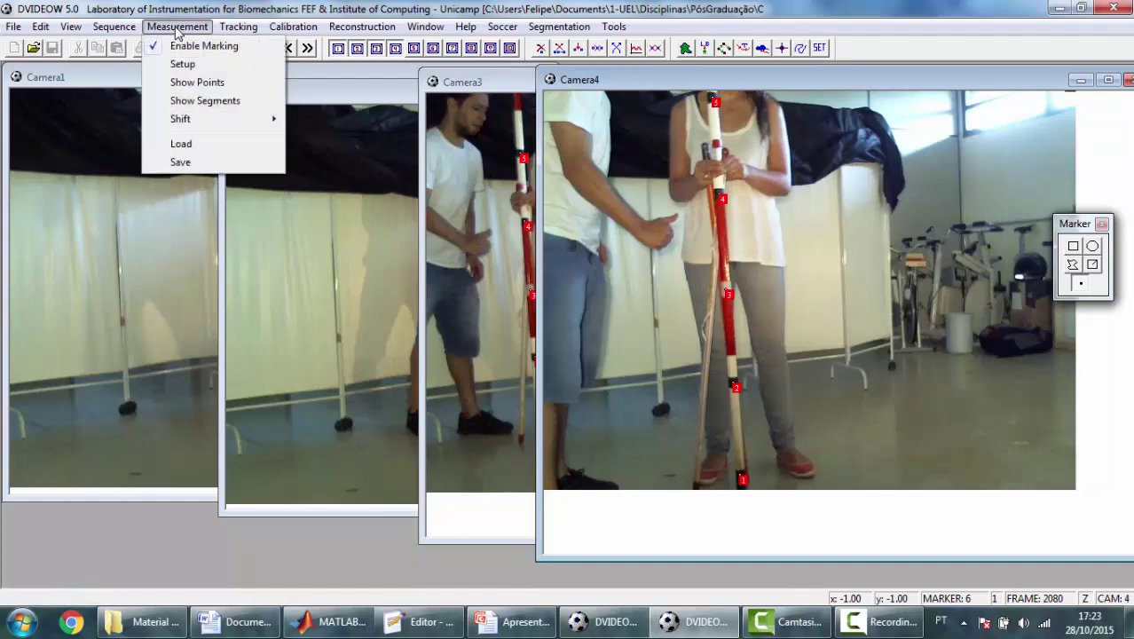
click(181, 162)
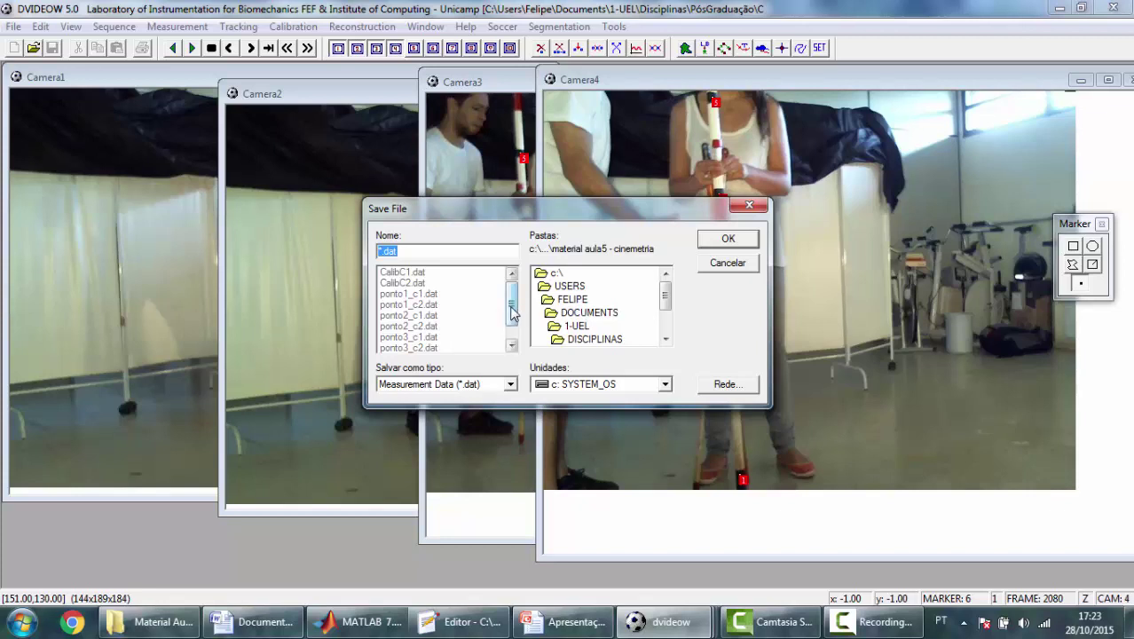
drag(512, 311, 510, 337)
click(718, 263)
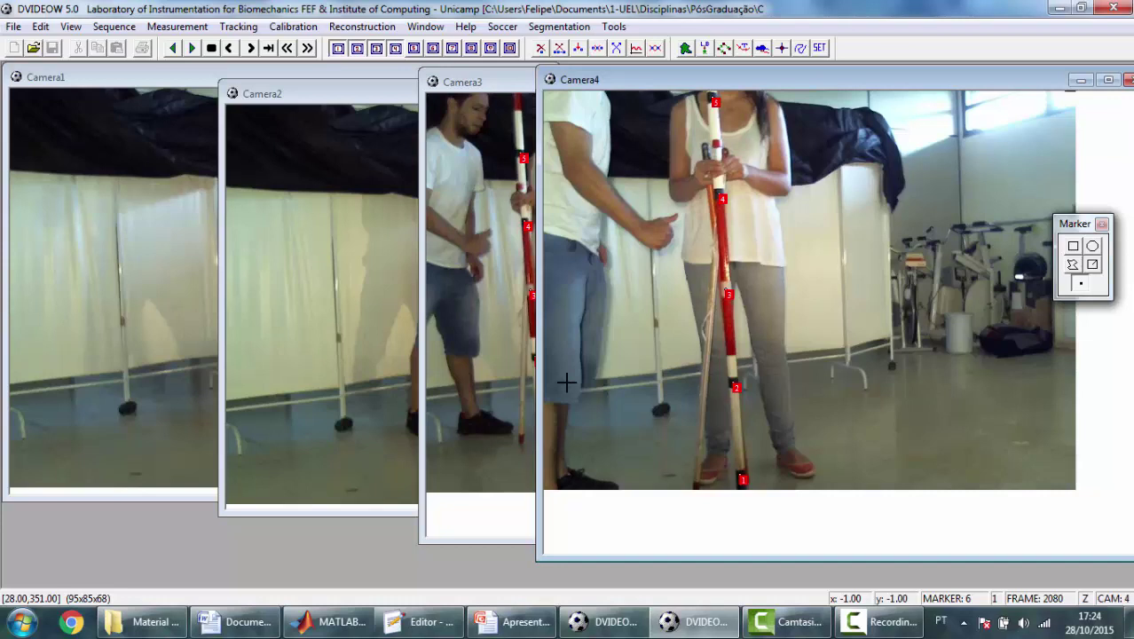
Return to the Camera1 window and close both DVIDEOW instances, confirming each exit
click(512, 85)
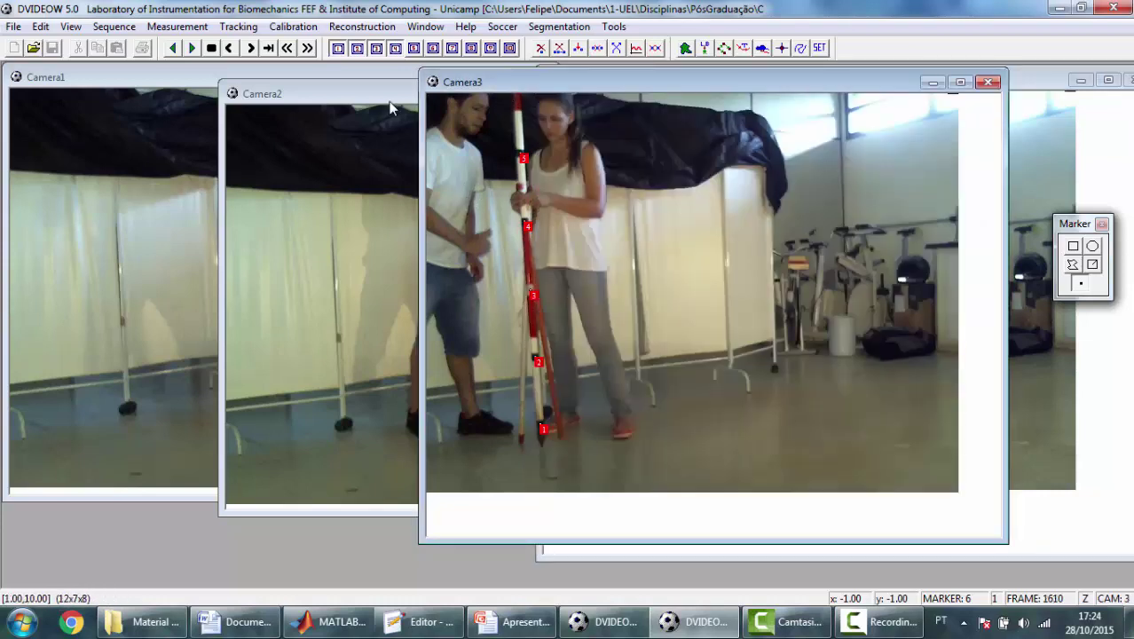
click(379, 92)
click(180, 80)
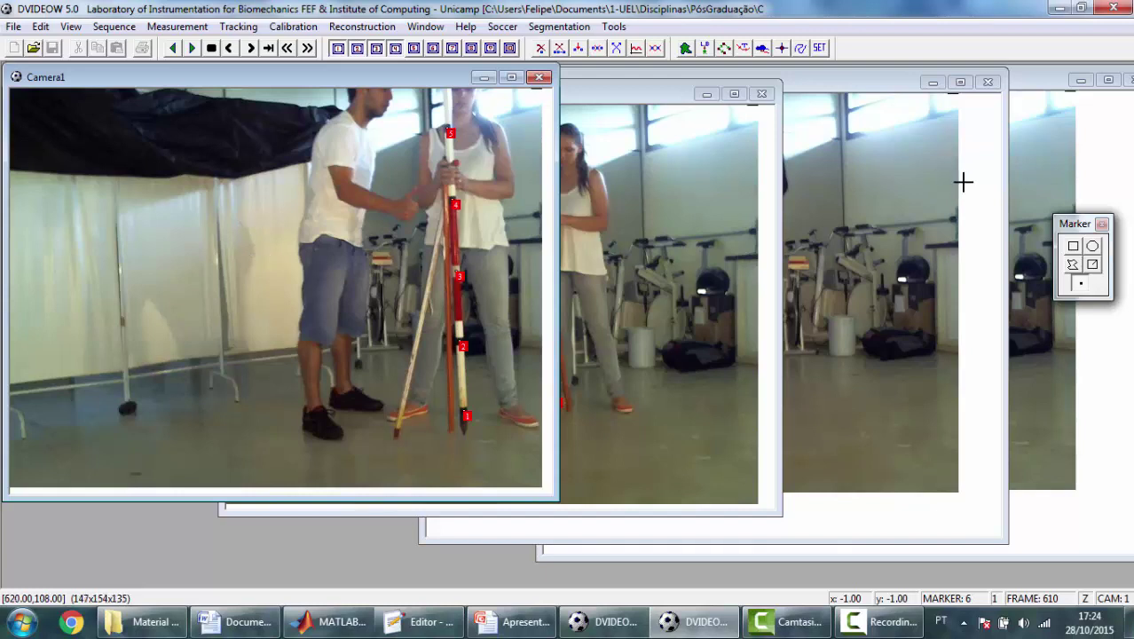
click(1117, 8)
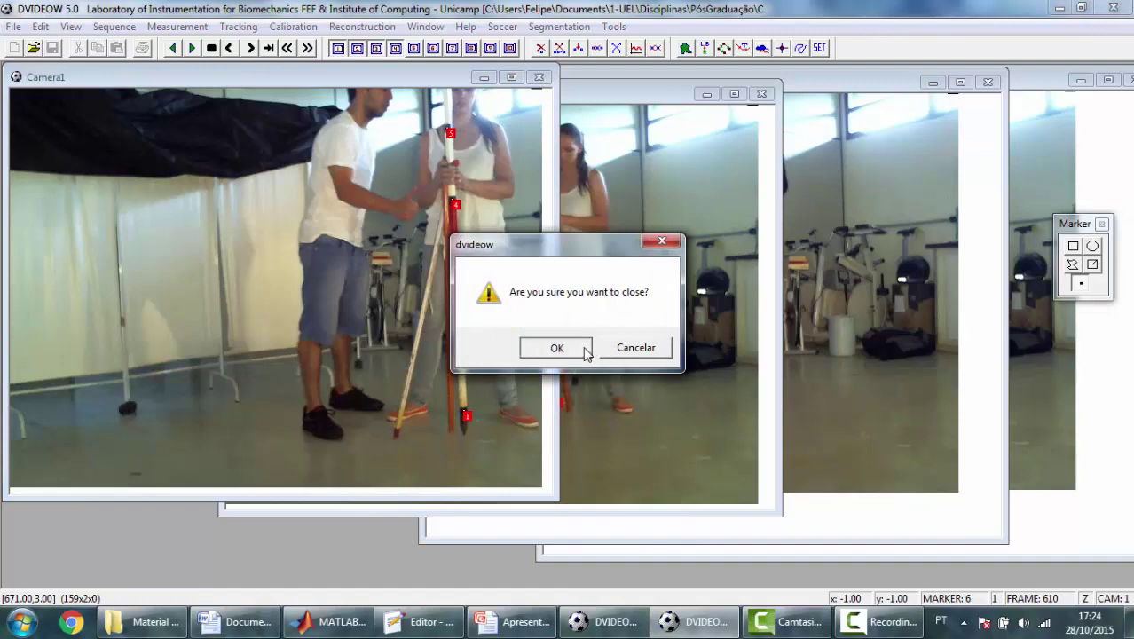
click(582, 346)
click(1114, 11)
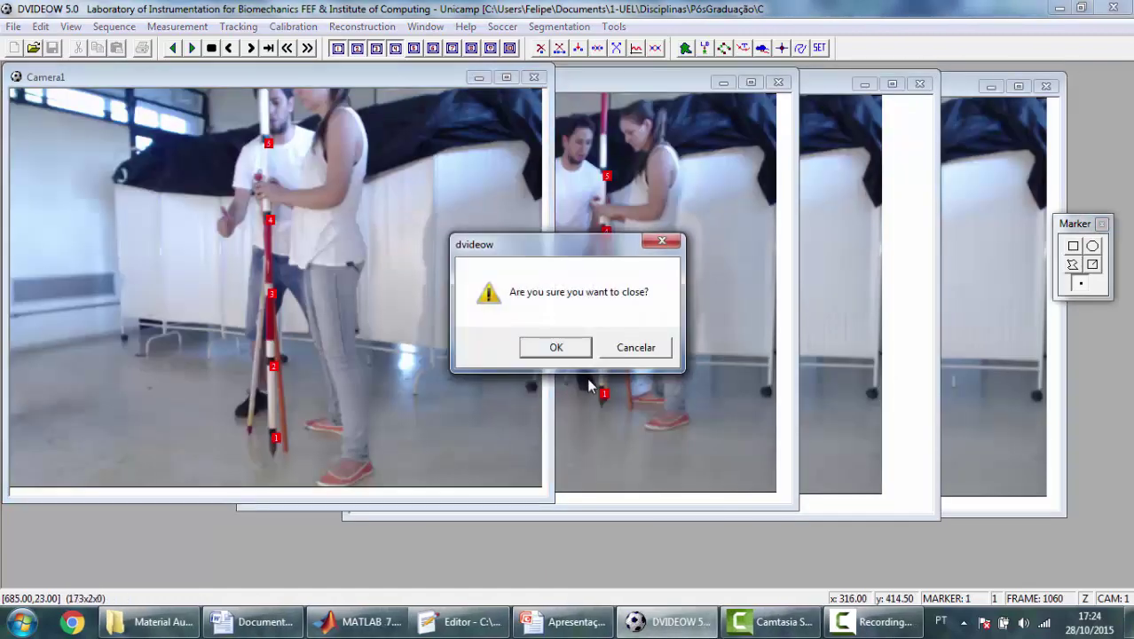
click(575, 347)
Switch to the Material Aula5 - cinemetria folder and select the point files from ponto1_c1 through ponto4_c2
click(160, 621)
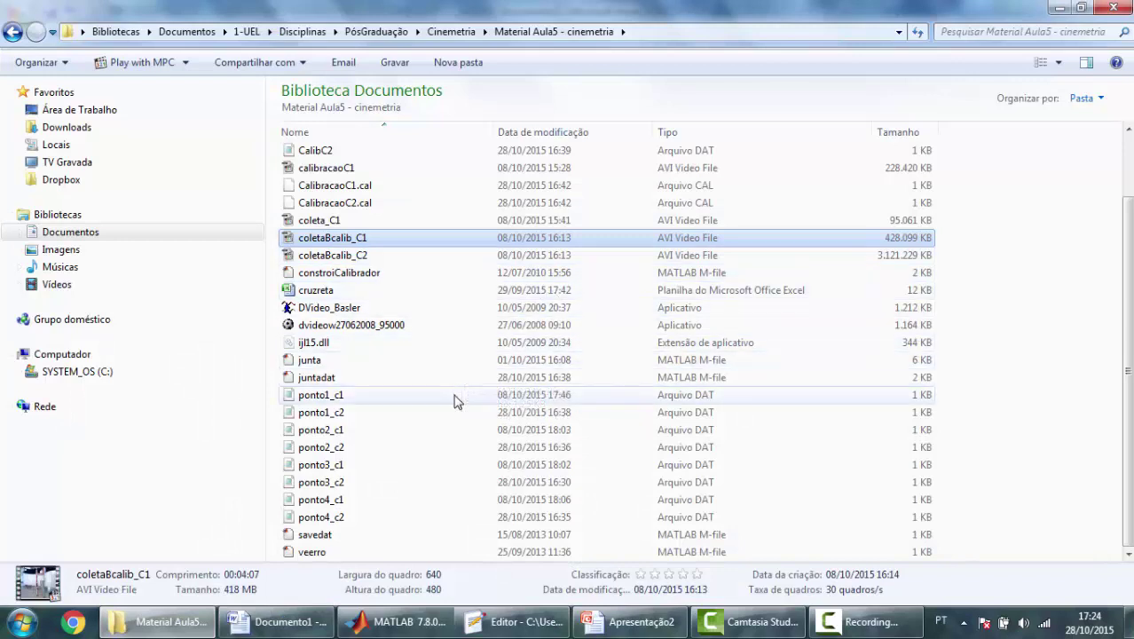
click(372, 401)
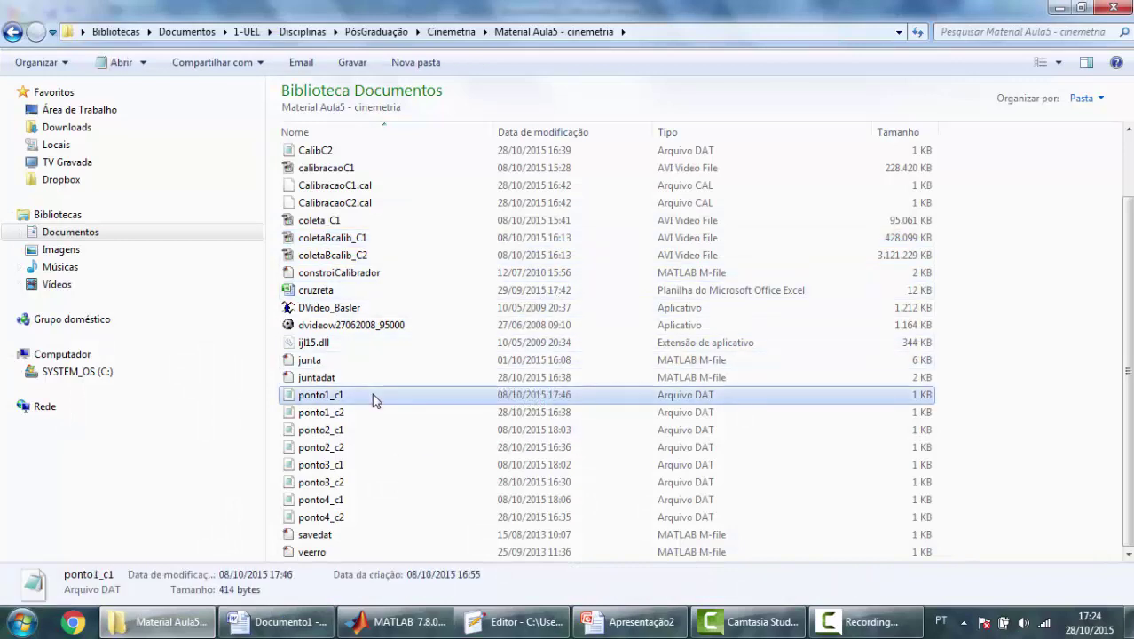
key(shift+Down)
key(shift+Down)
key(shift+Down)
key(shift+Down)
key(shift+Down)
key(shift+Down)
key(shift+Down)
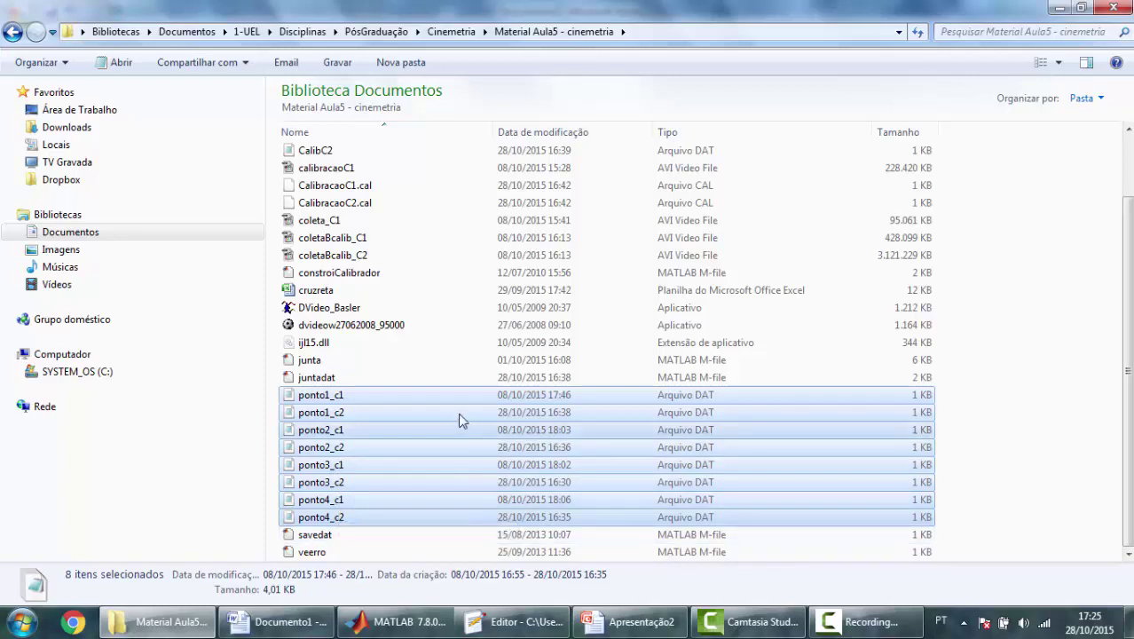
Switch to MATLAB and bring up the juntadat.m function in its Editor
mouse_move(434, 629)
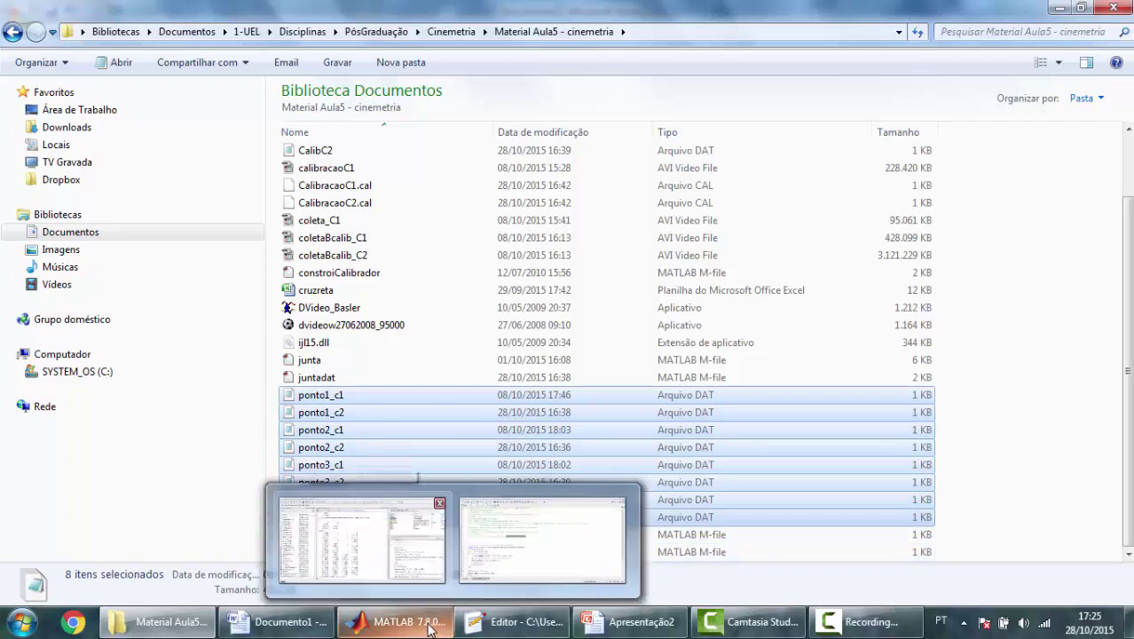
click(557, 579)
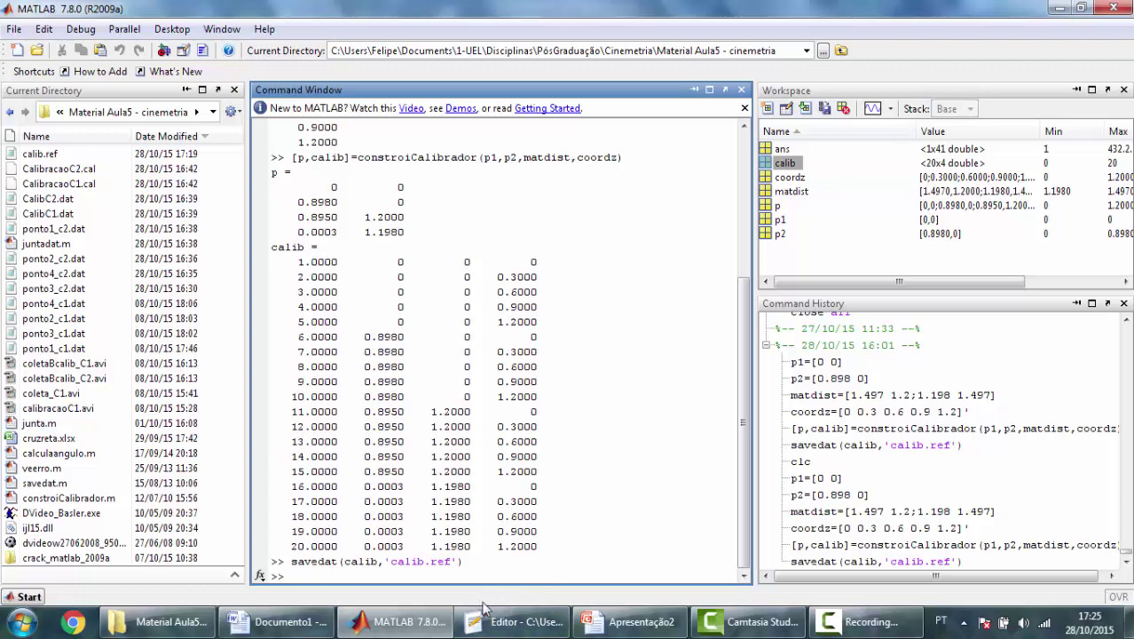
mouse_move(495, 626)
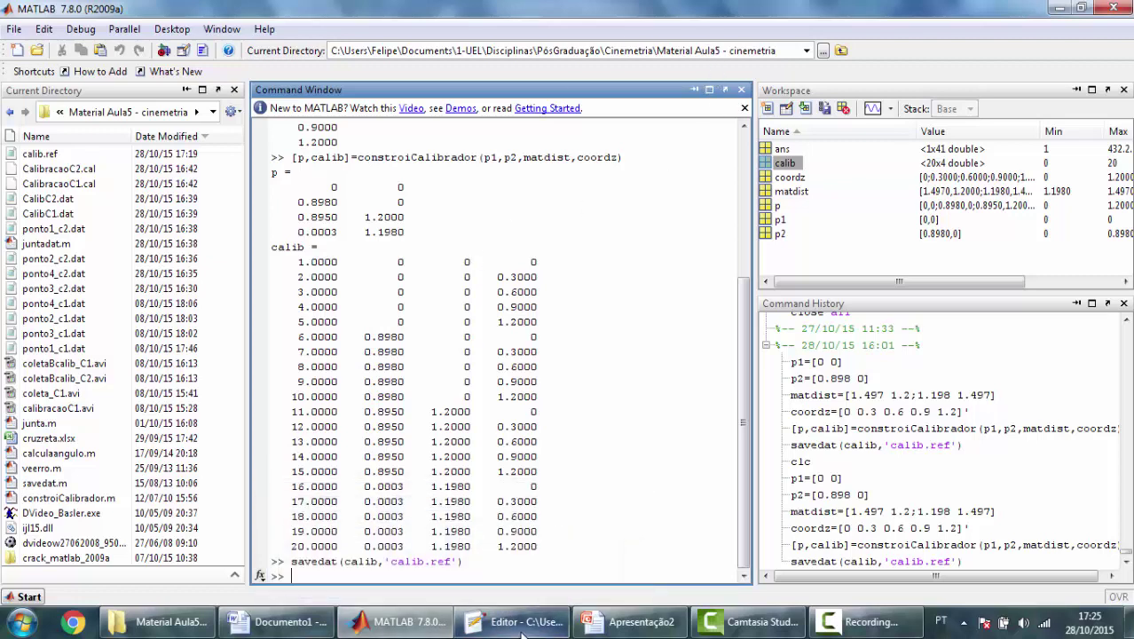
click(322, 549)
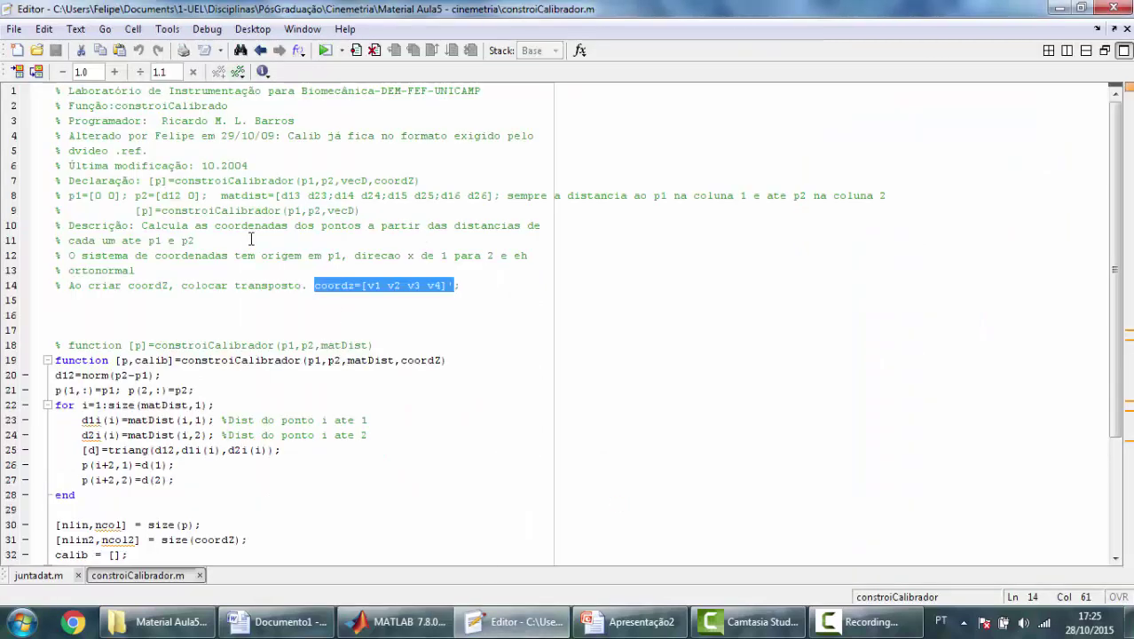
click(40, 576)
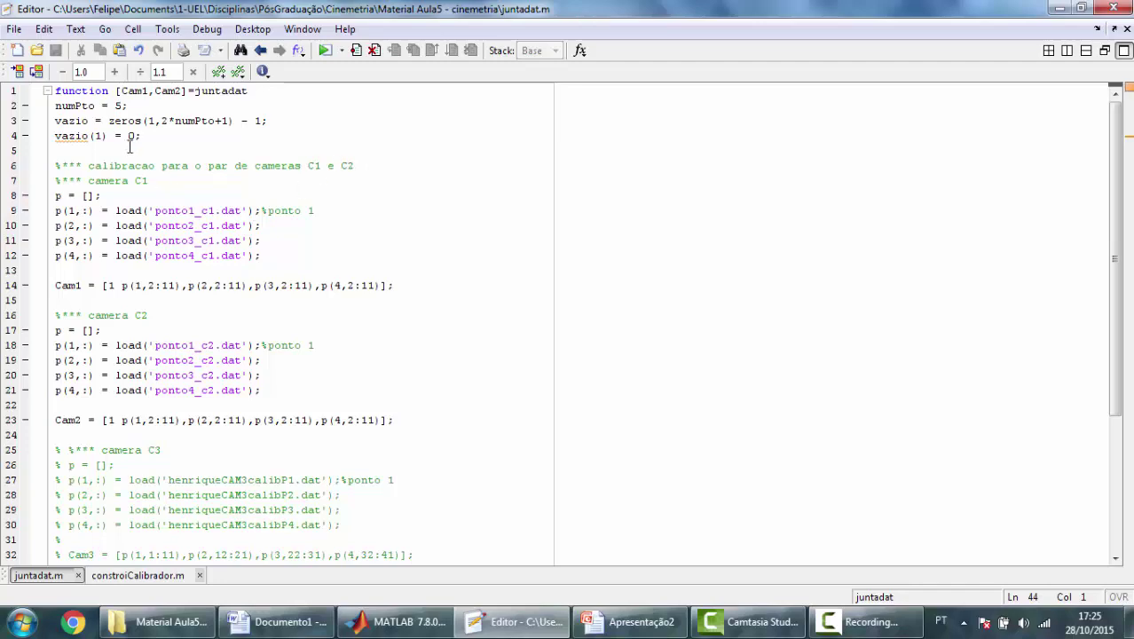
Run juntadat to generate CalibC1.dat and CalibC2.dat, and highlight the joined coordinates printed in the MATLAB Command Window
click(382, 628)
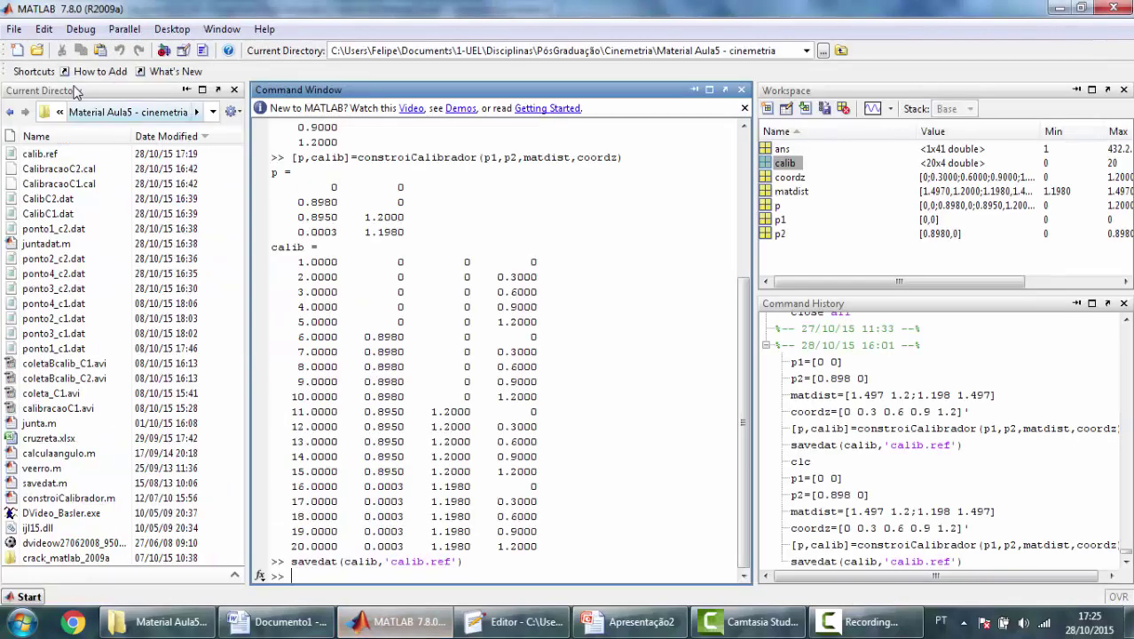
click(35, 42)
double_click(129, 101)
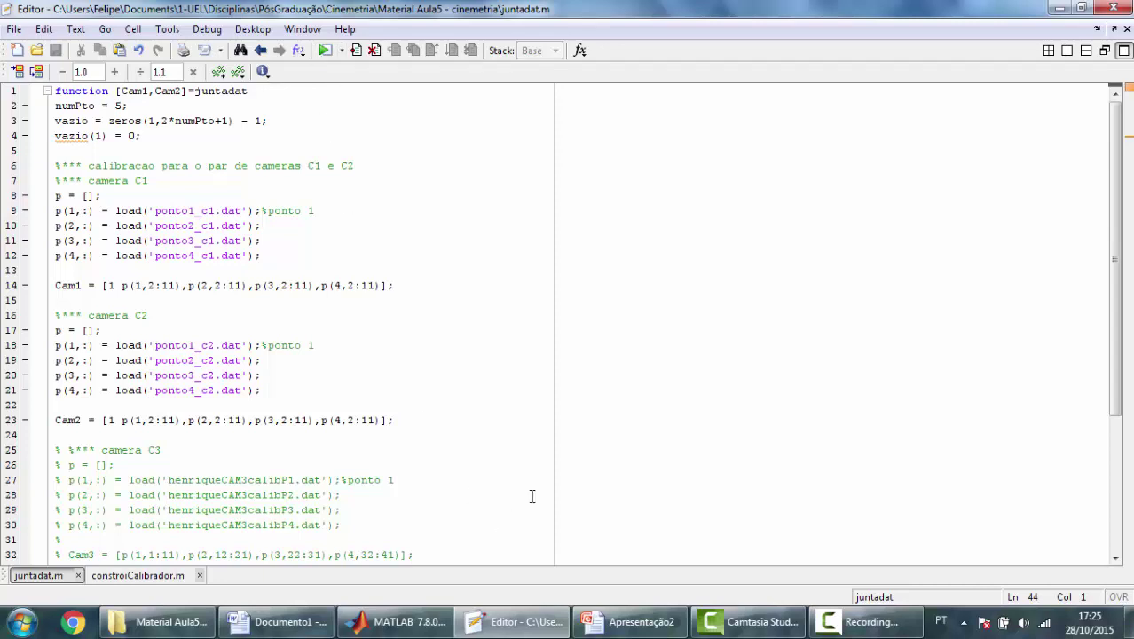
click(424, 620)
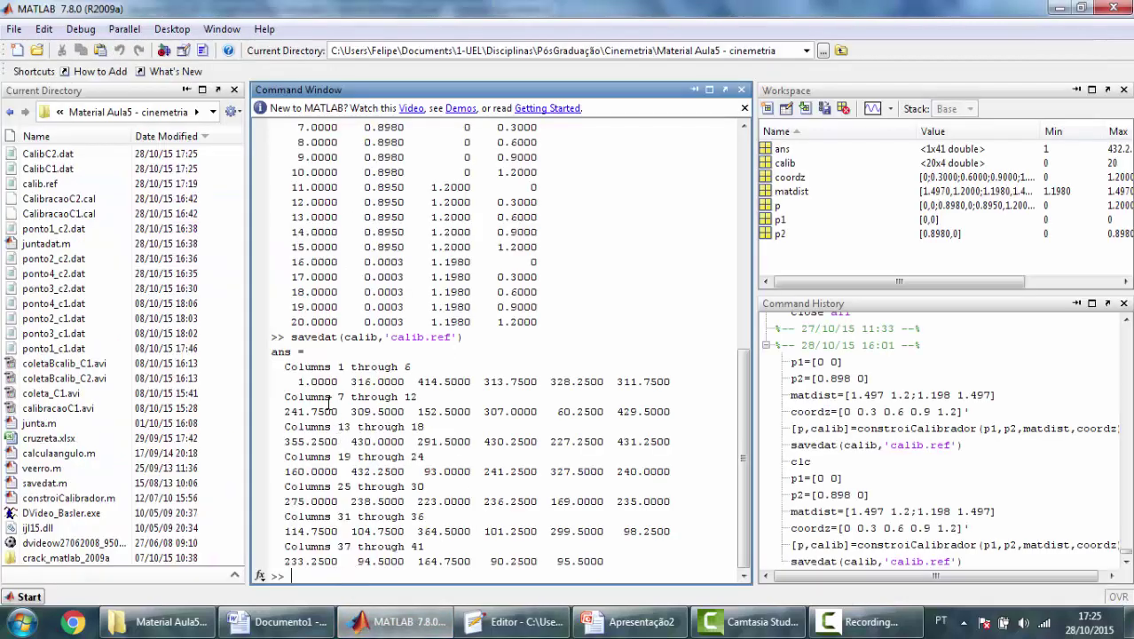
drag(279, 364, 606, 560)
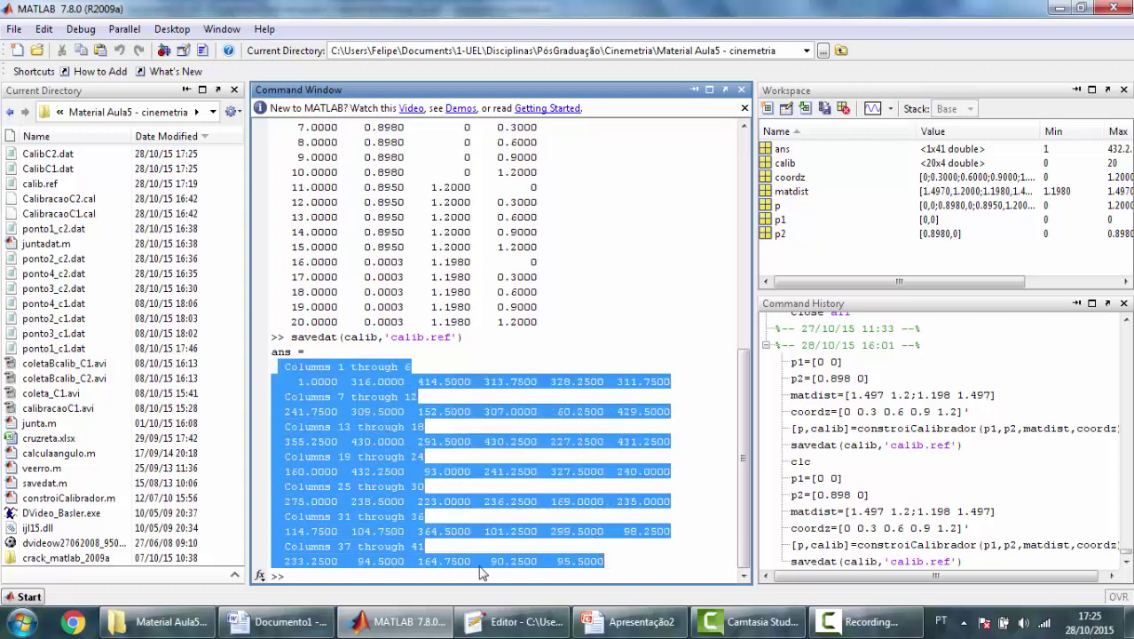
click(344, 580)
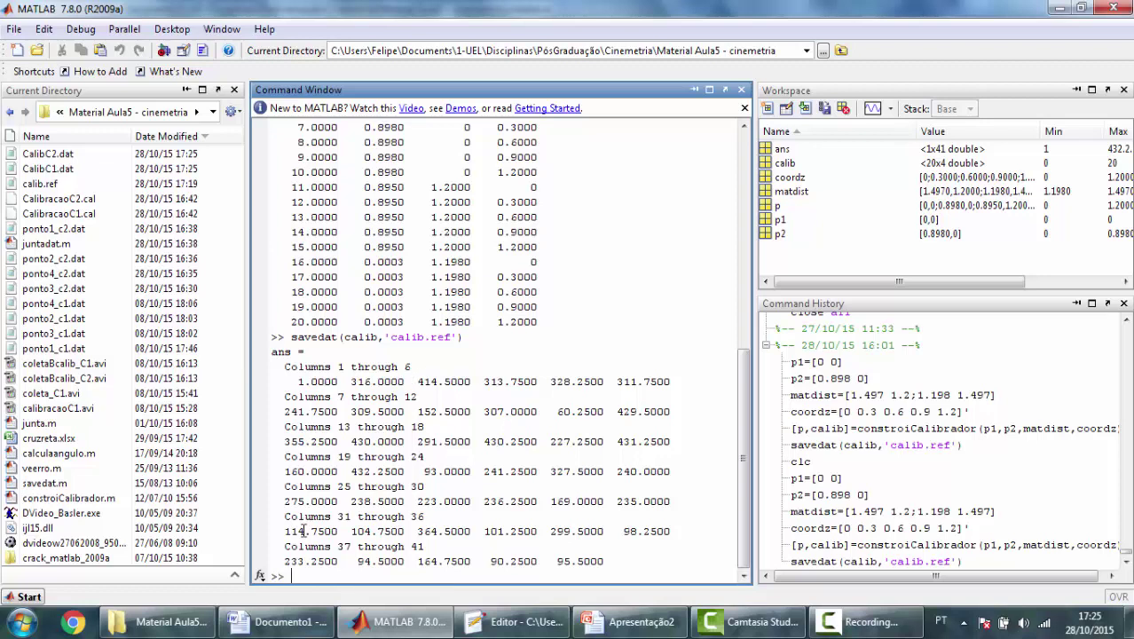
Switch to the Material Aula5 - cinemetria folder and check the generated CalibC1 and CalibC2 files
click(189, 626)
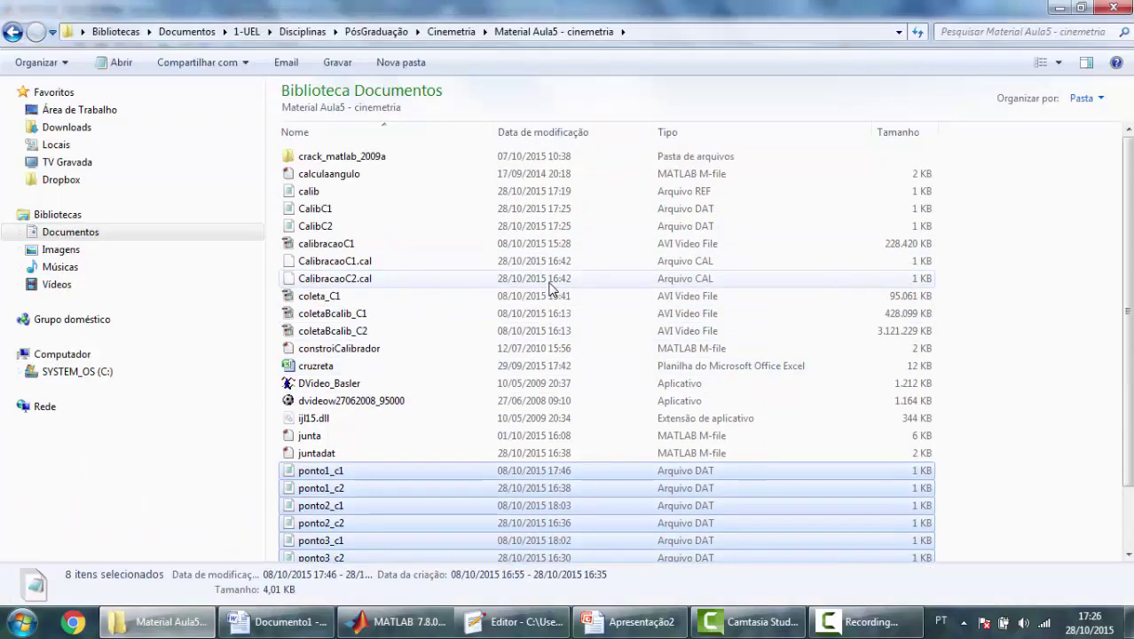
click(344, 217)
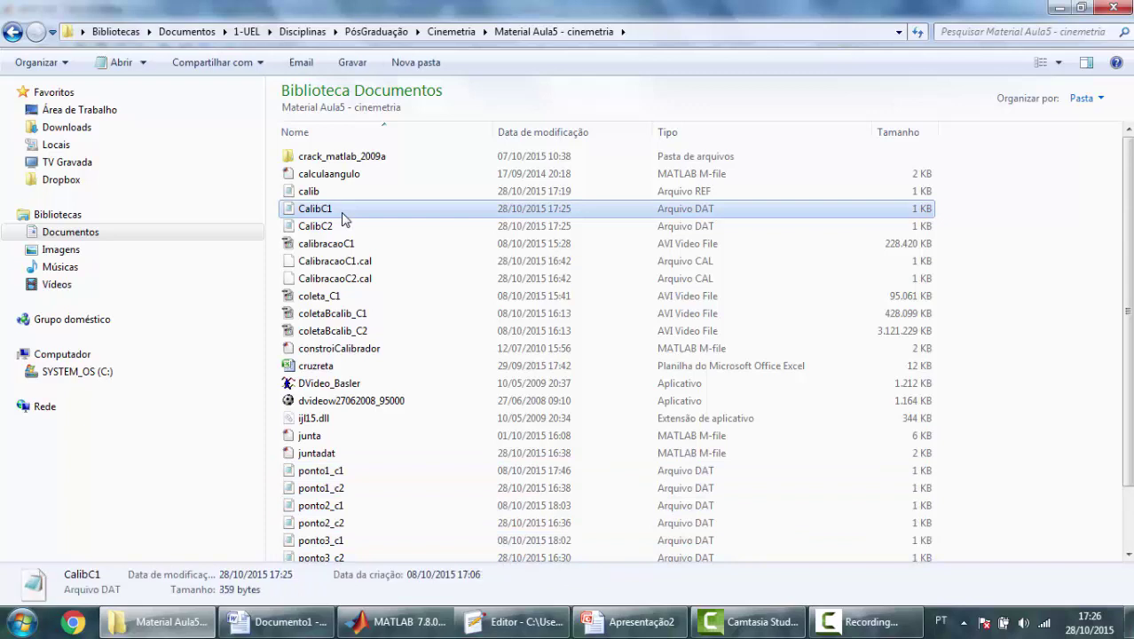
click(329, 226)
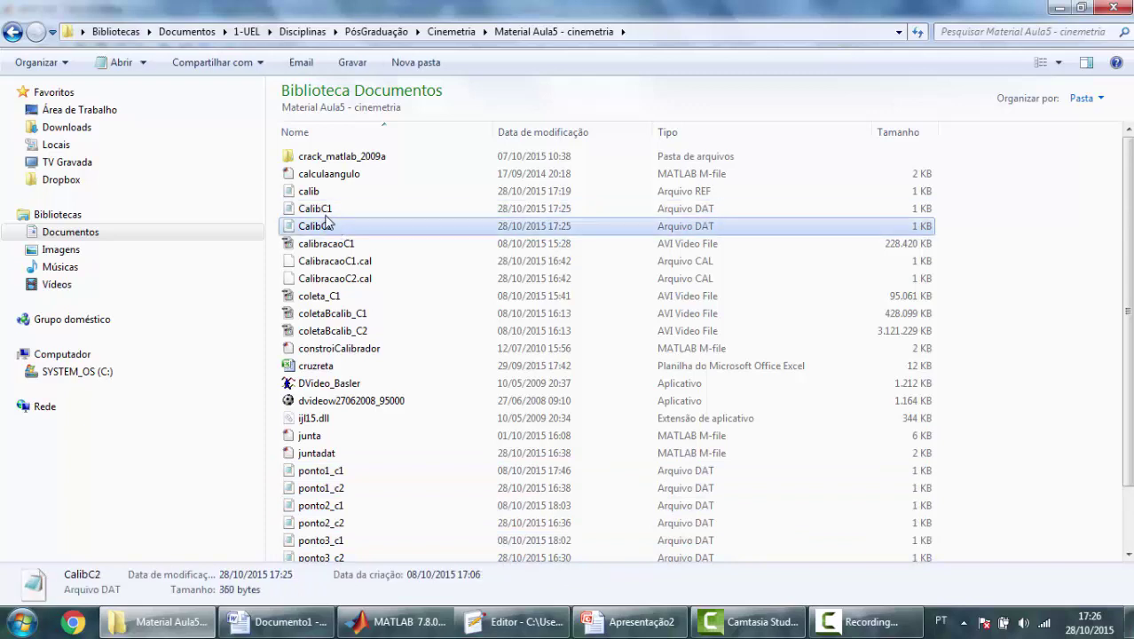
click(325, 212)
click(325, 227)
click(324, 213)
click(321, 230)
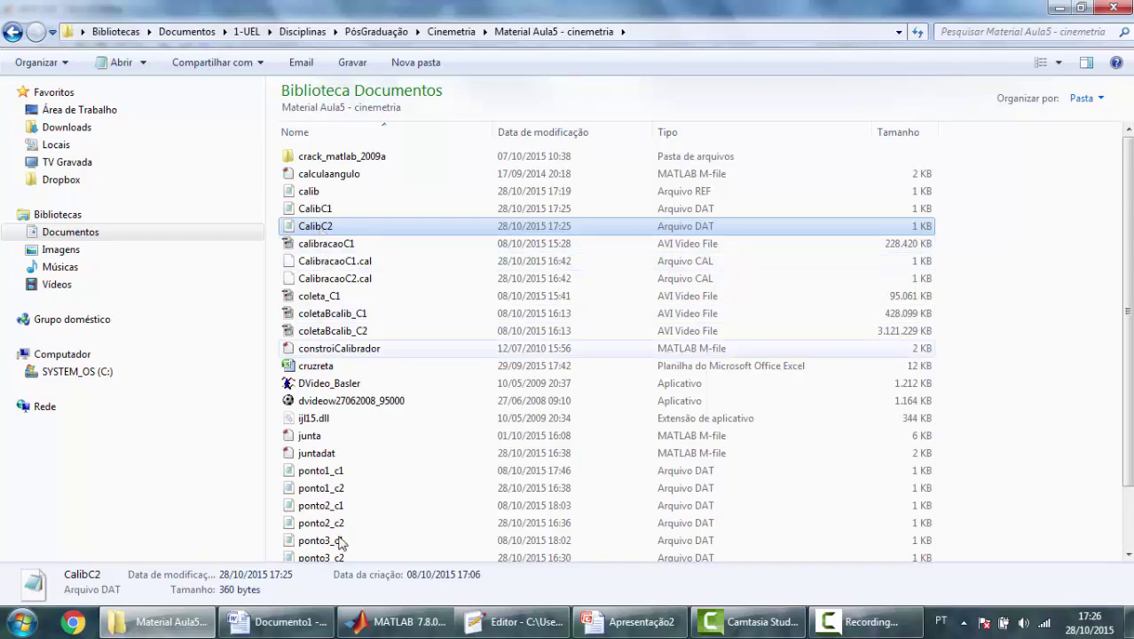
Switch to the Word list of Etapas and review step 3 on joining measurements and step 4 on calibration files
click(299, 632)
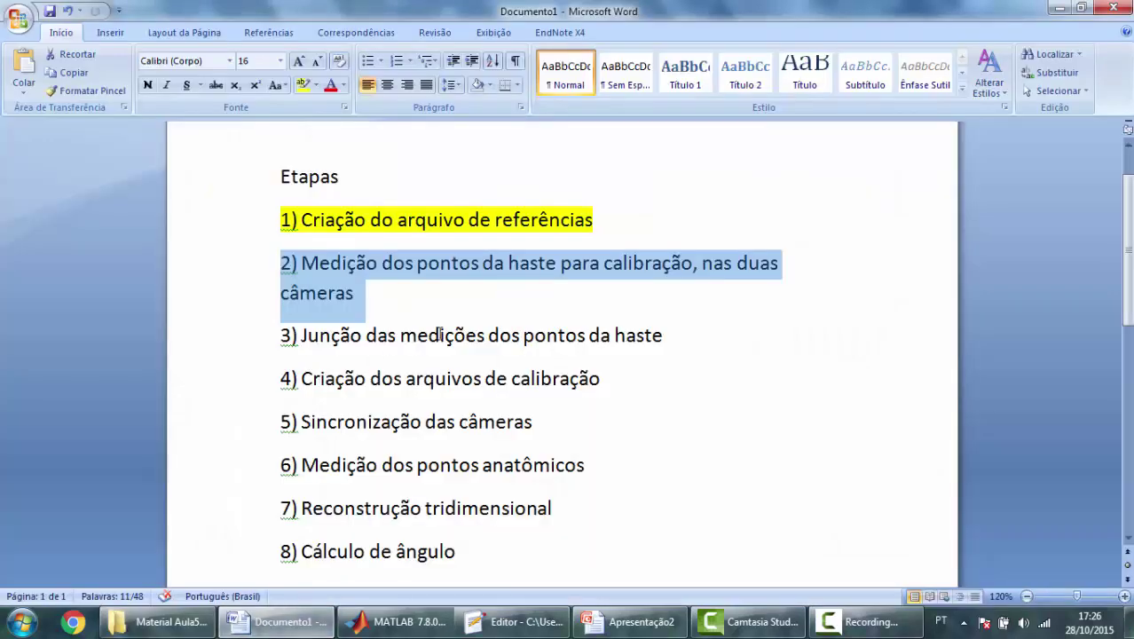
click(679, 337)
drag(679, 338, 648, 374)
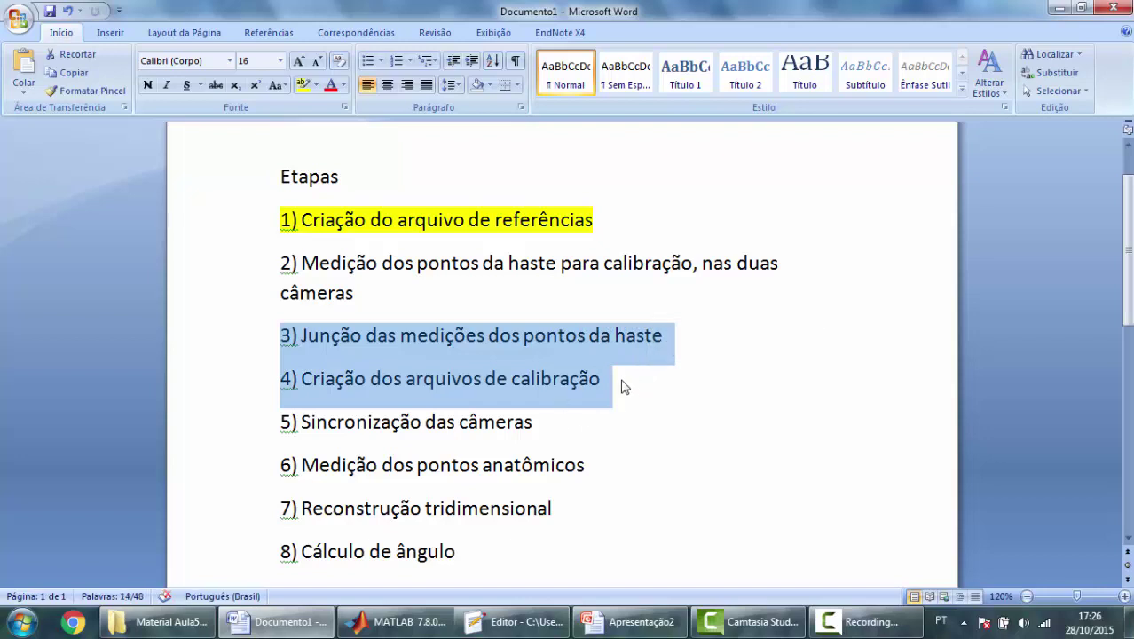
click(620, 379)
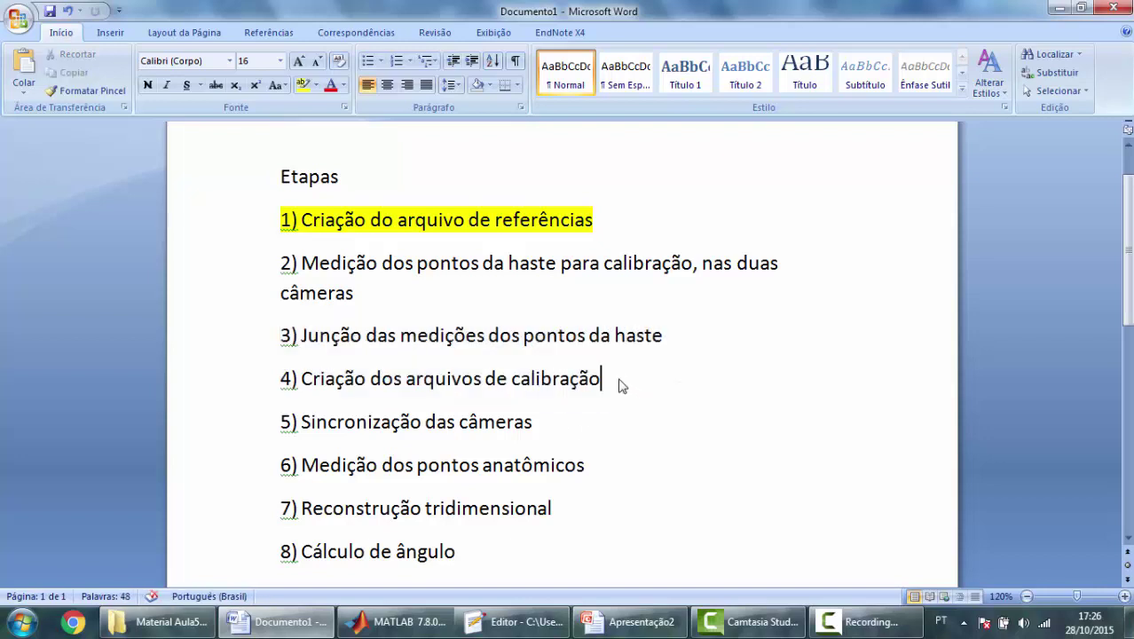
Launch dvideow27062008_95000 from the material folder, maximize it and create a new project with the required number of markers
click(164, 627)
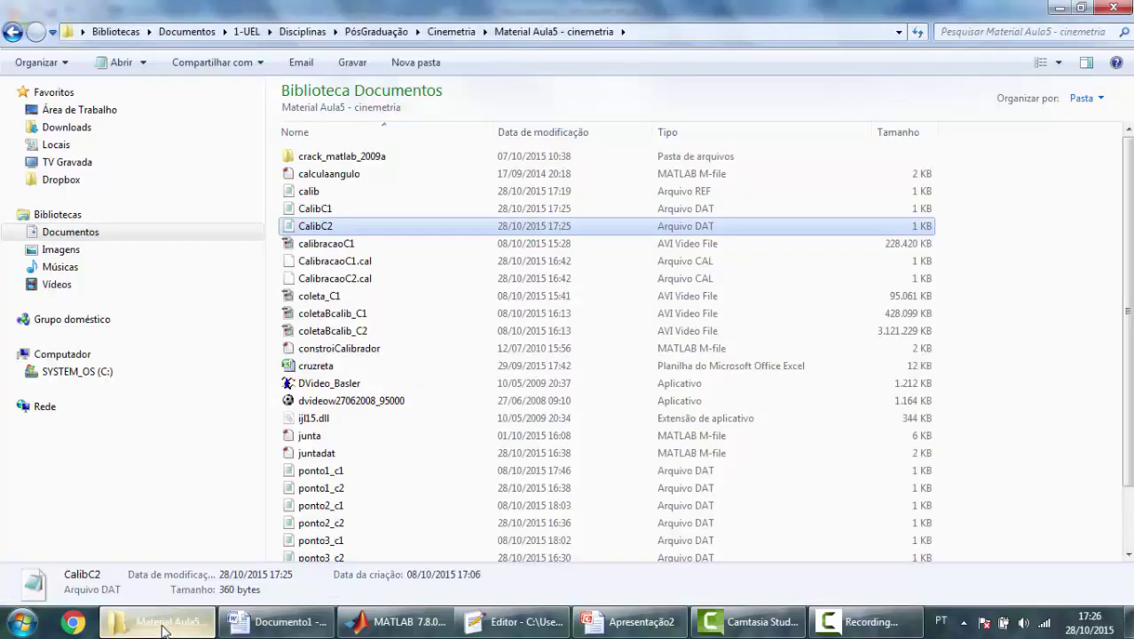
click(373, 401)
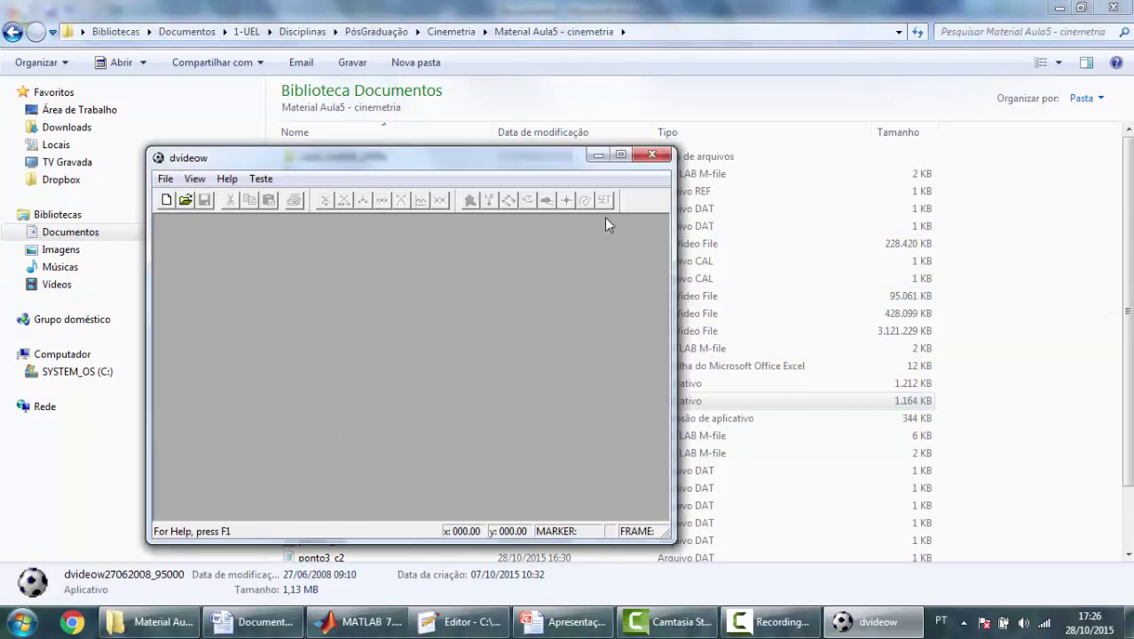
click(620, 155)
click(13, 48)
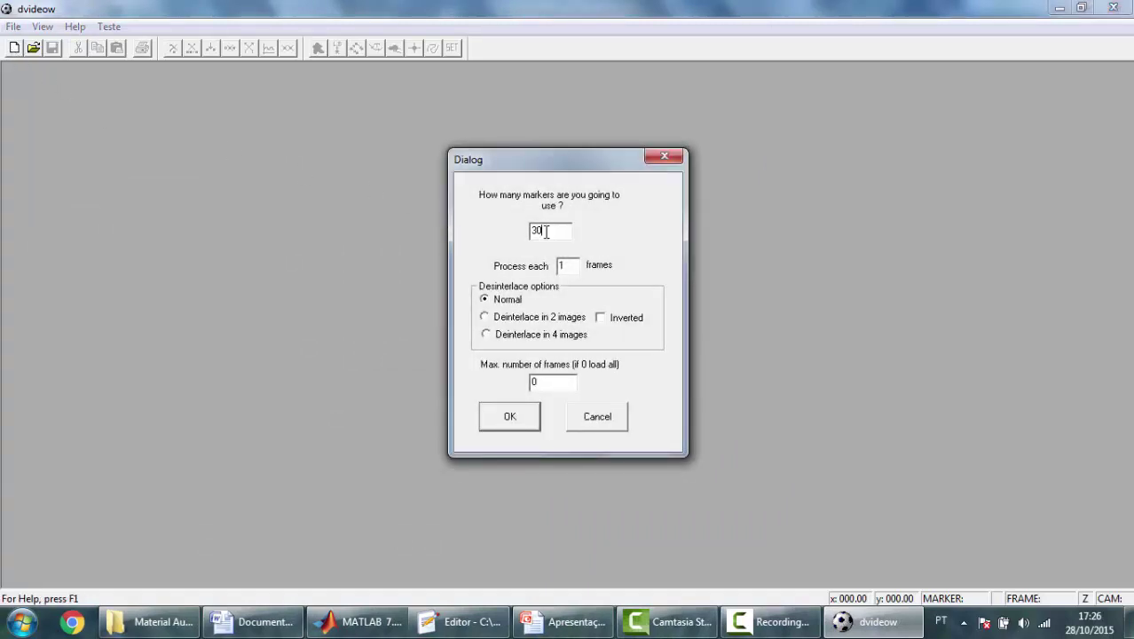
drag(546, 231, 530, 232)
text(2)
click(510, 419)
Open the Camera1 window, load coletaBcalib_C1.avi into it and enlarge it to show the whole video frame
click(480, 51)
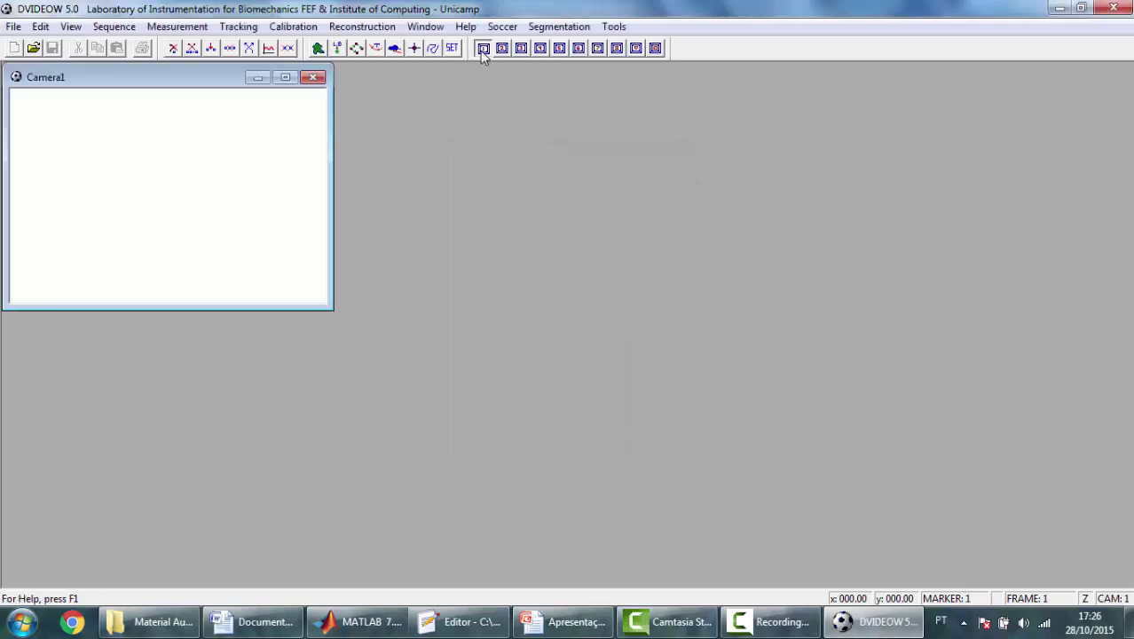
click(114, 26)
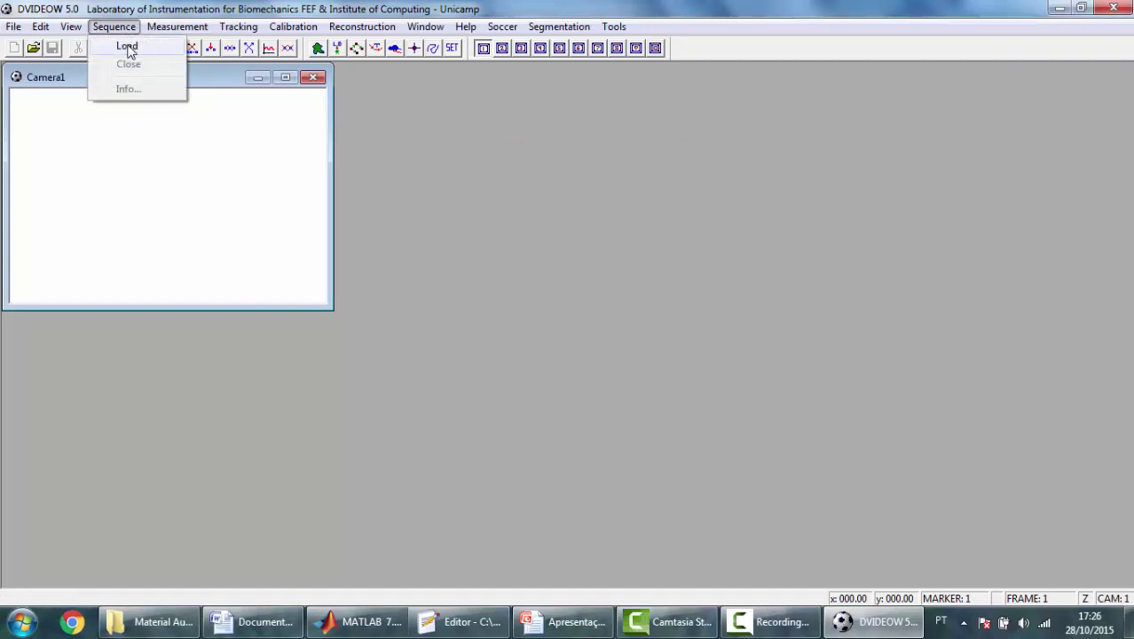
click(127, 42)
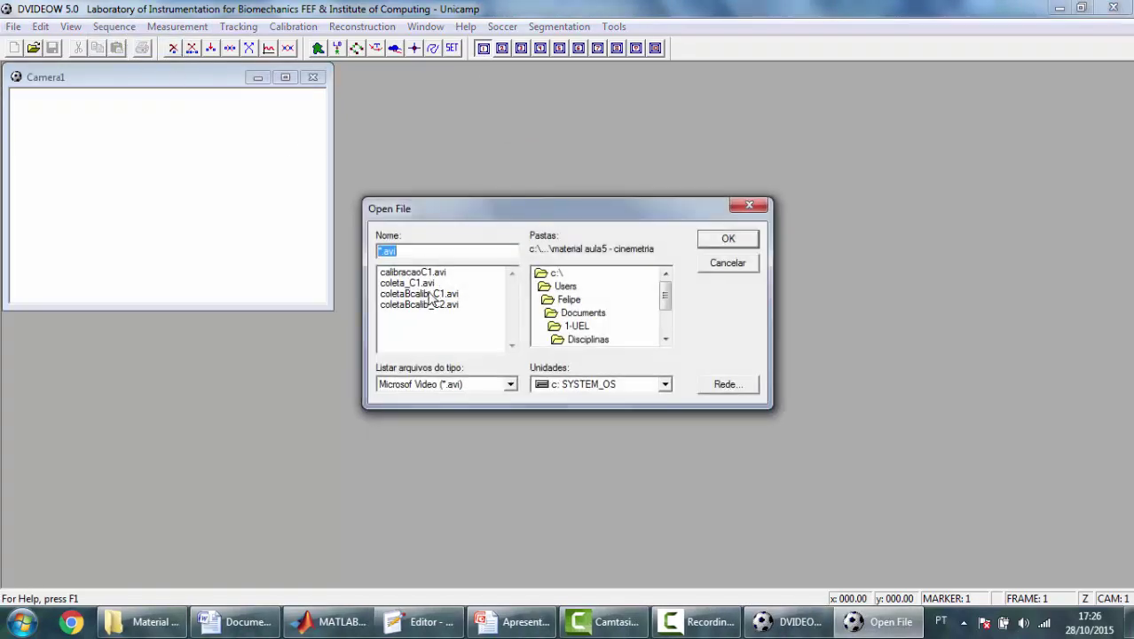
double_click(422, 293)
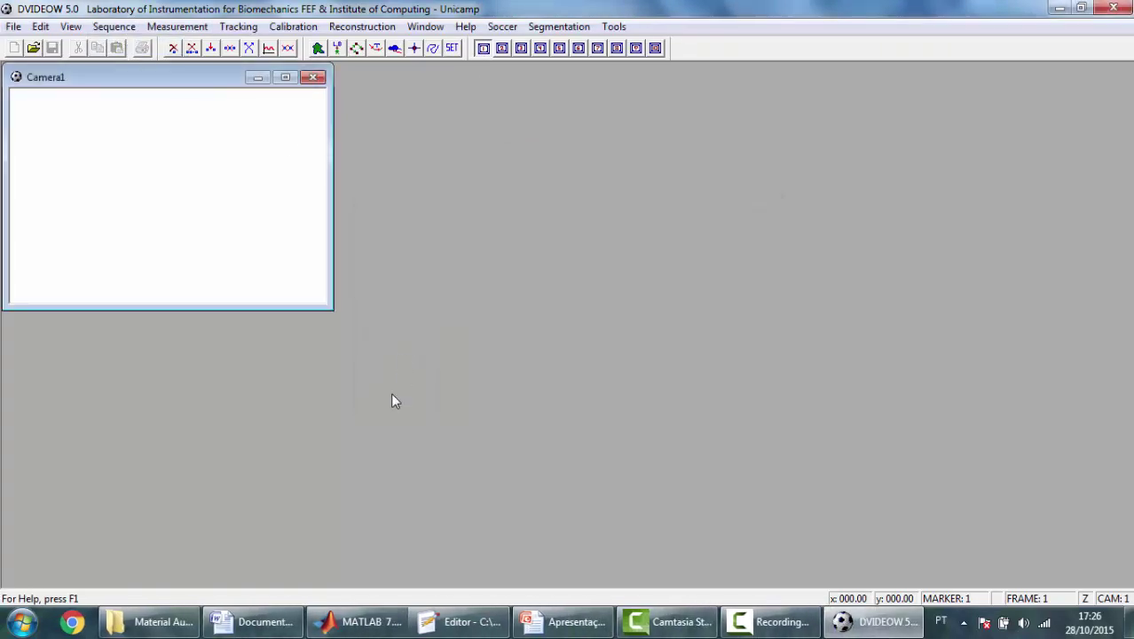
drag(322, 305, 546, 509)
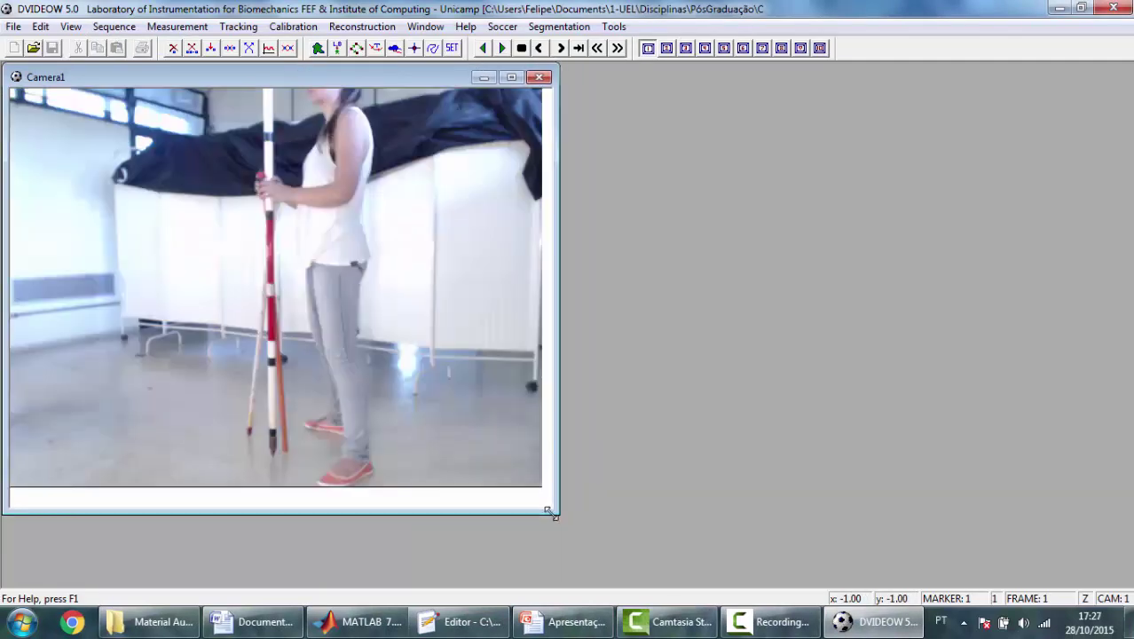
Open the Camera2 window, load coletaBcalib_C2.avi, enlarge it and place it beside Camera1
click(667, 49)
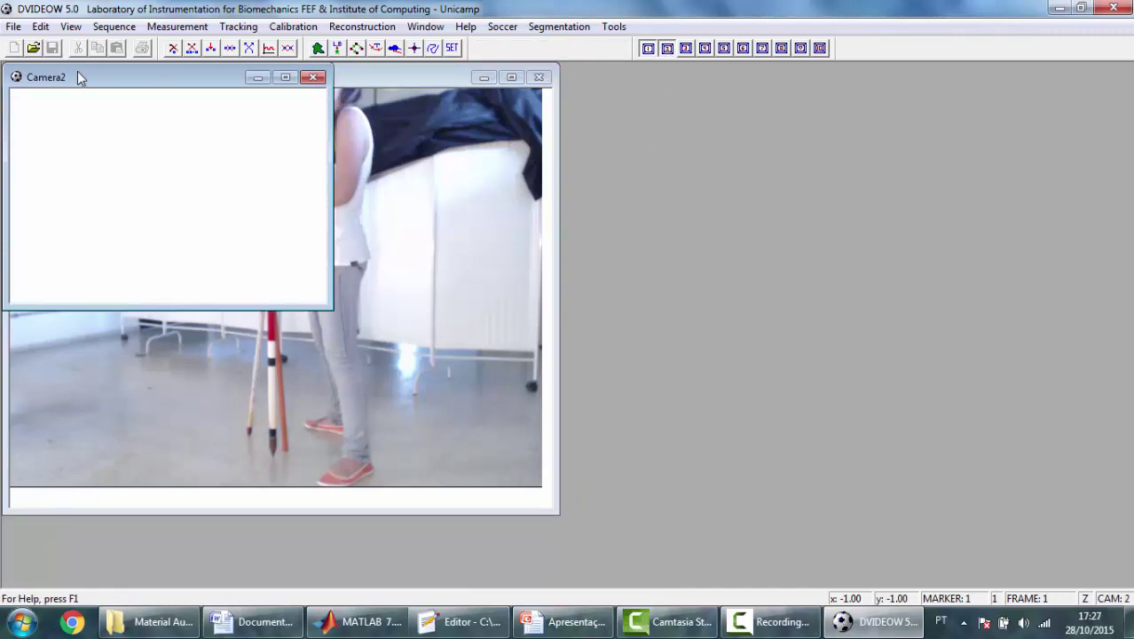
click(114, 27)
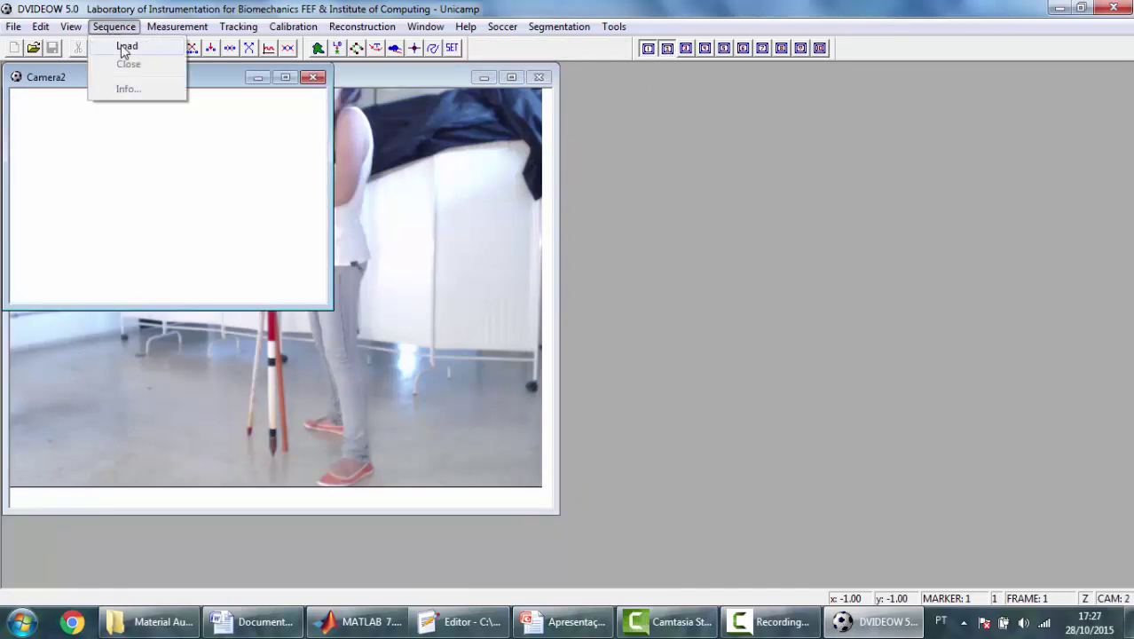
click(127, 45)
double_click(451, 306)
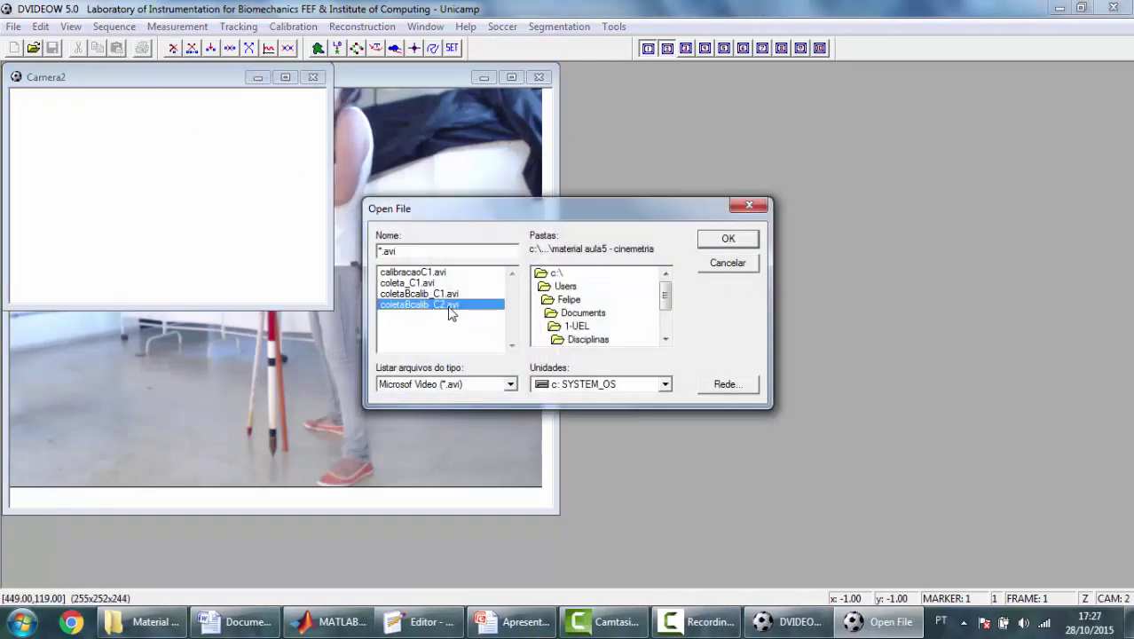
drag(327, 306, 569, 525)
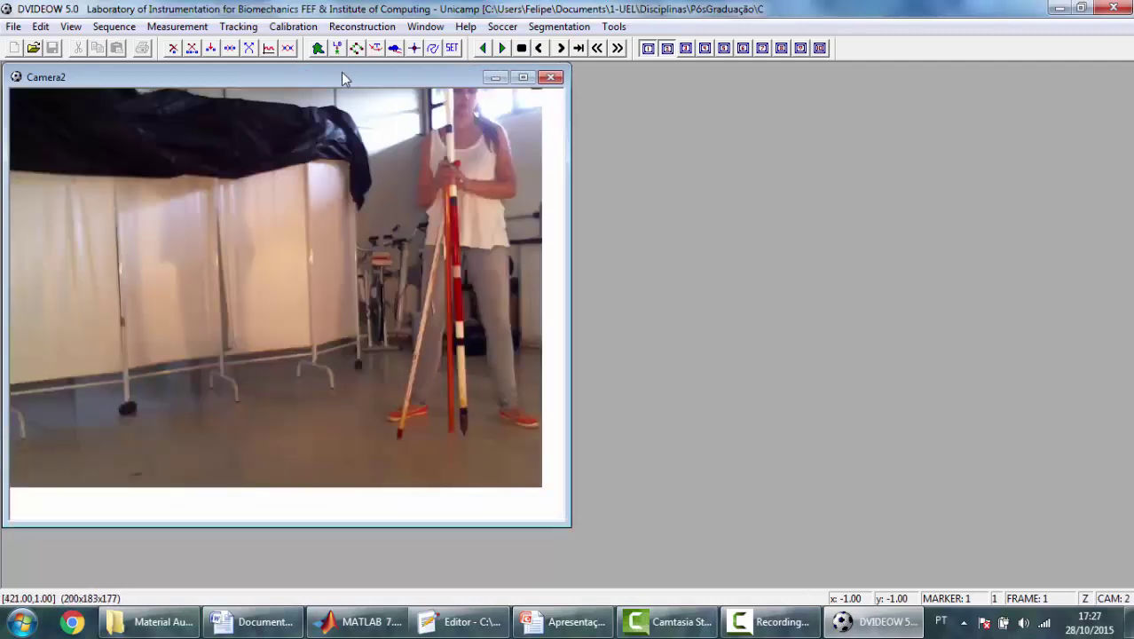
drag(341, 72, 904, 80)
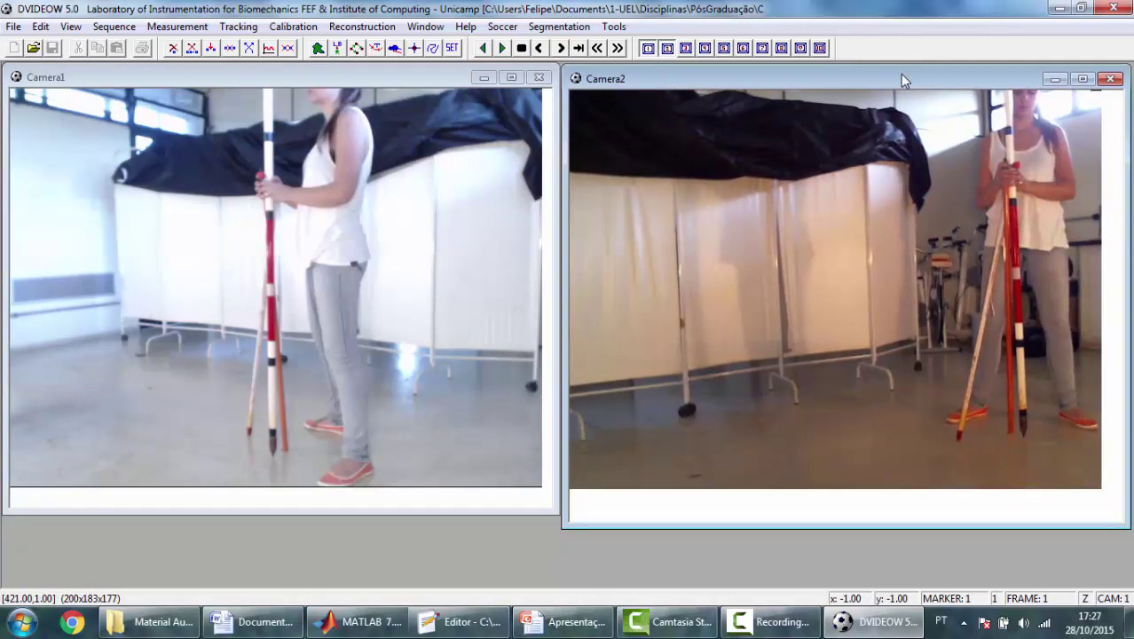
Load the CalibC1.dat measurement data into the Camera1 window
click(243, 76)
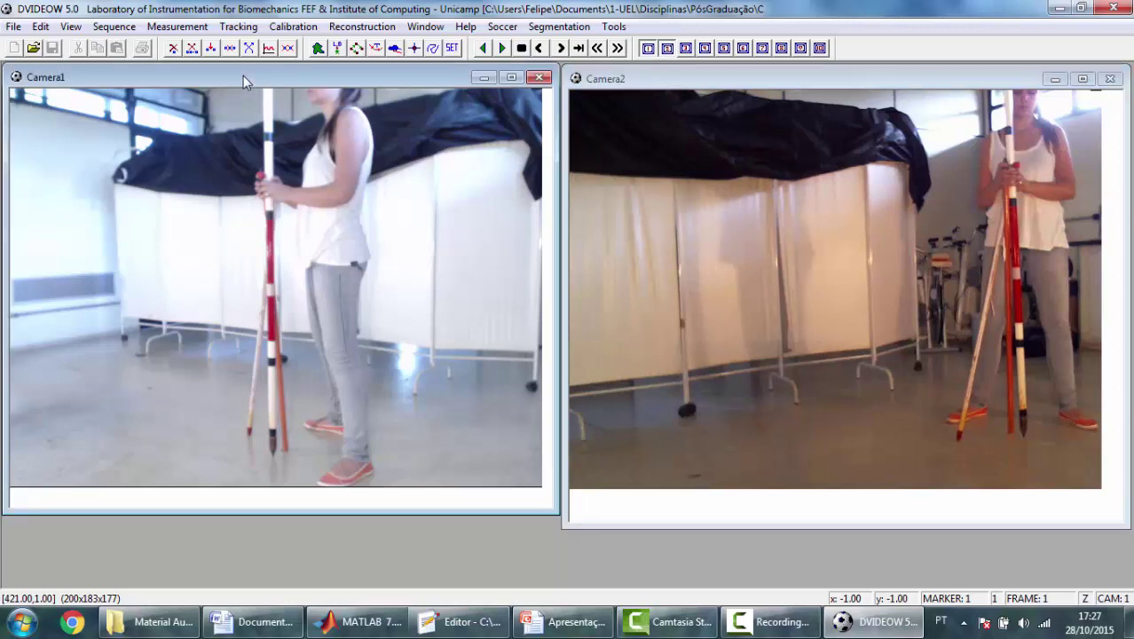
click(164, 32)
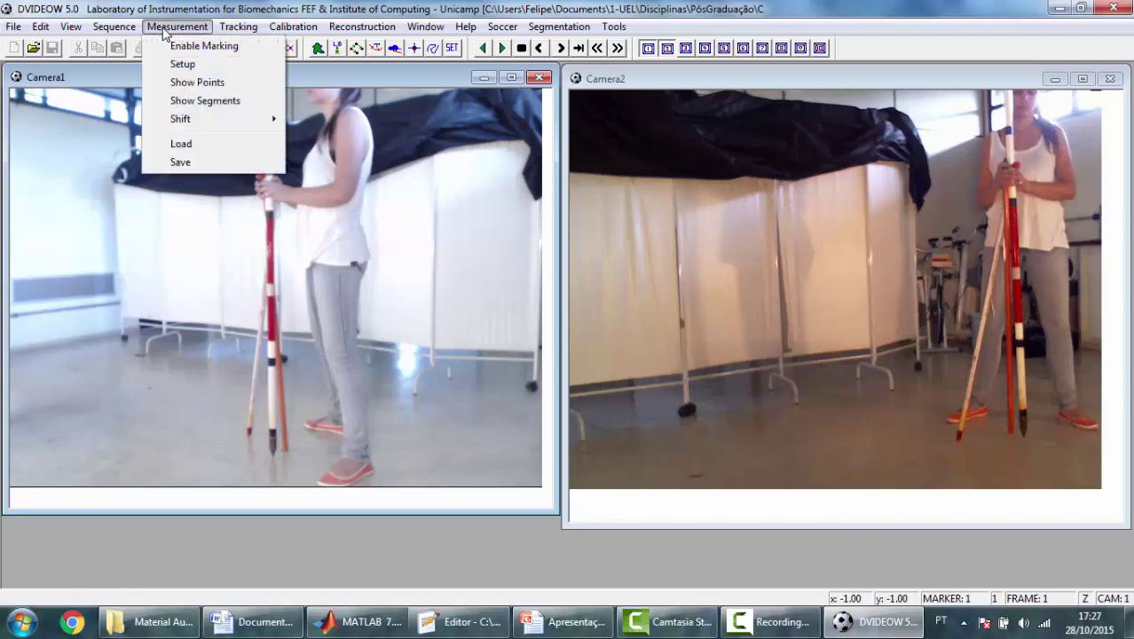
click(188, 144)
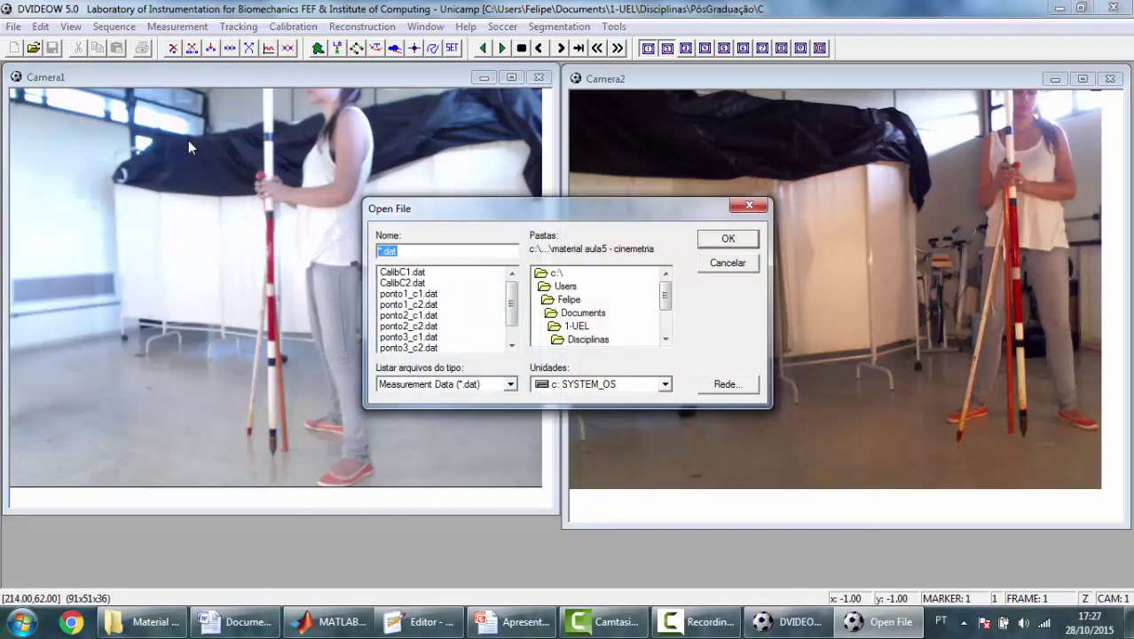
click(402, 273)
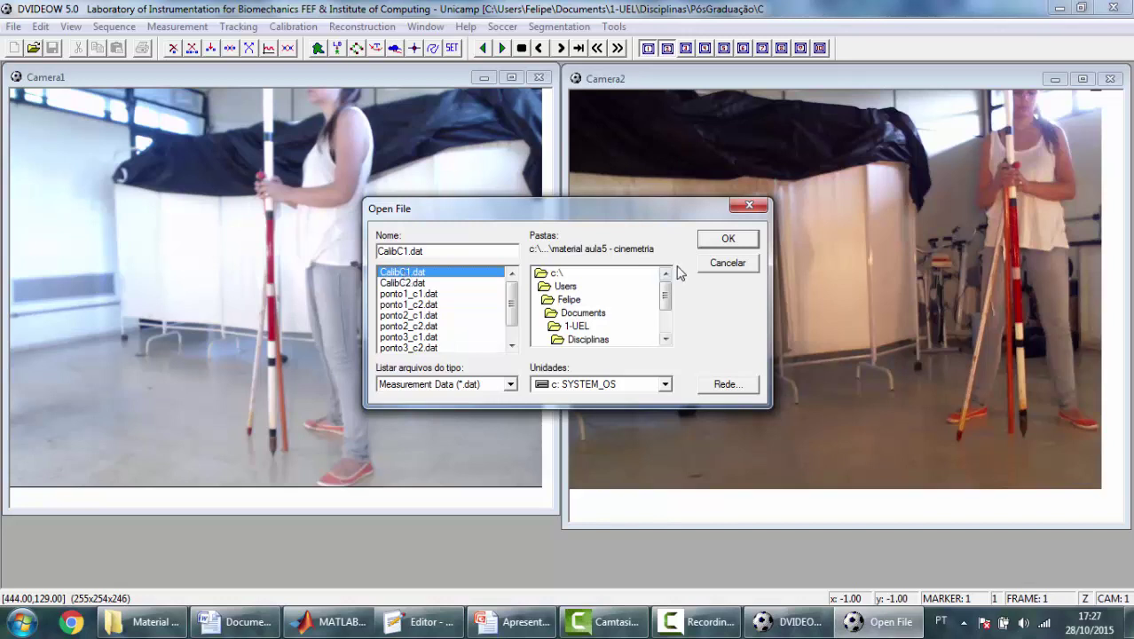
click(715, 240)
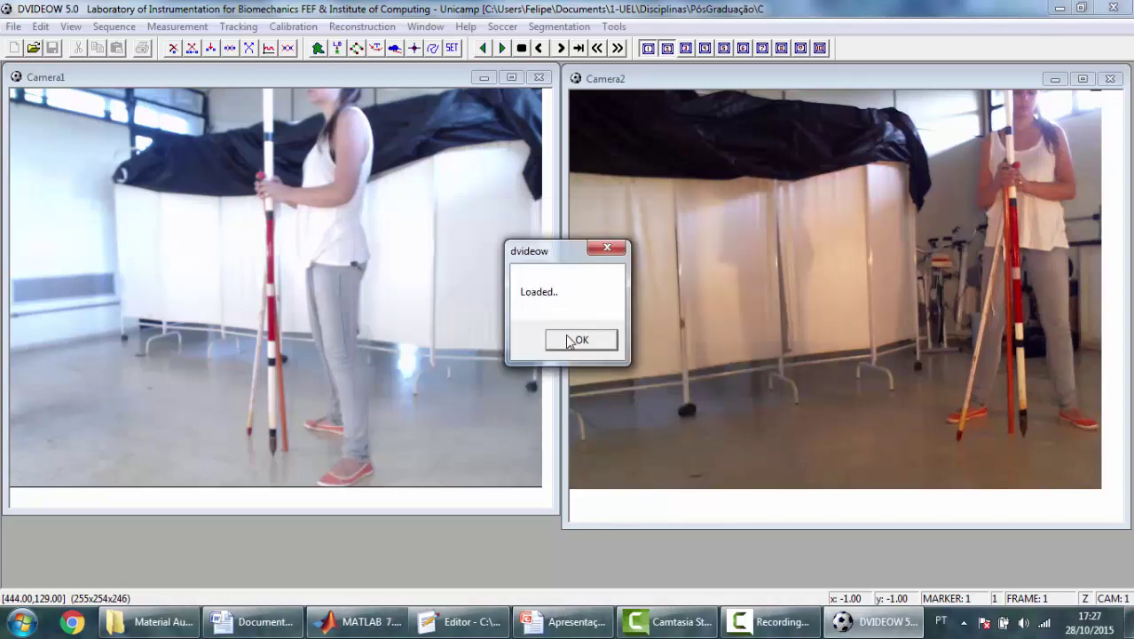
click(575, 343)
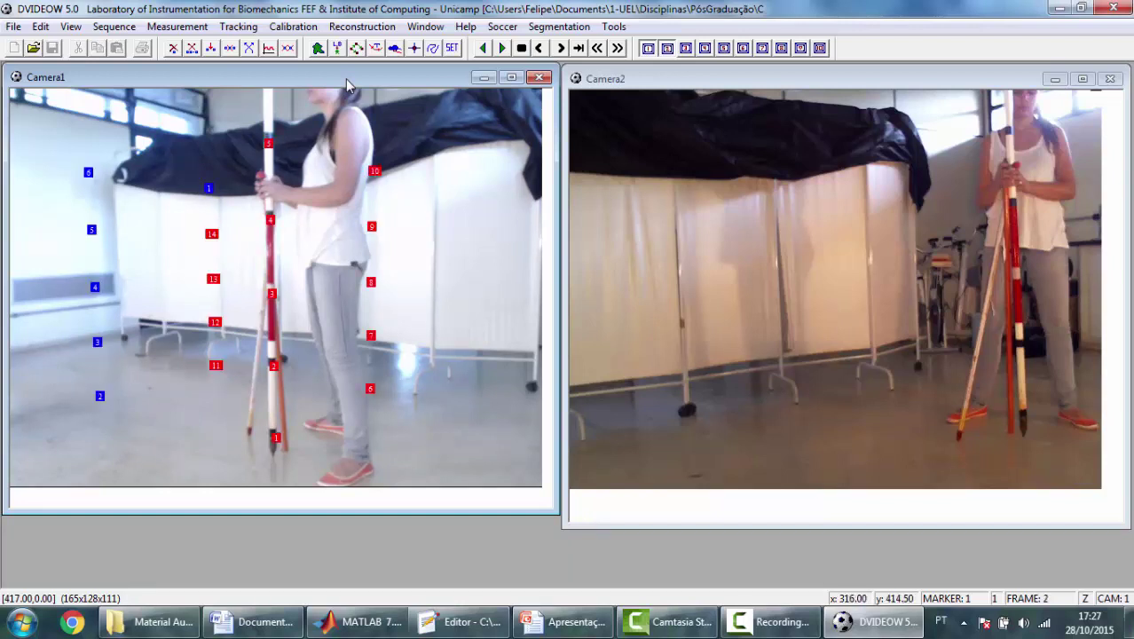
Step back and forth between adjacent Camera1 frames to examine the loaded calibration points
key(Left)
key(Right)
key(Left)
key(Right)
key(Left)
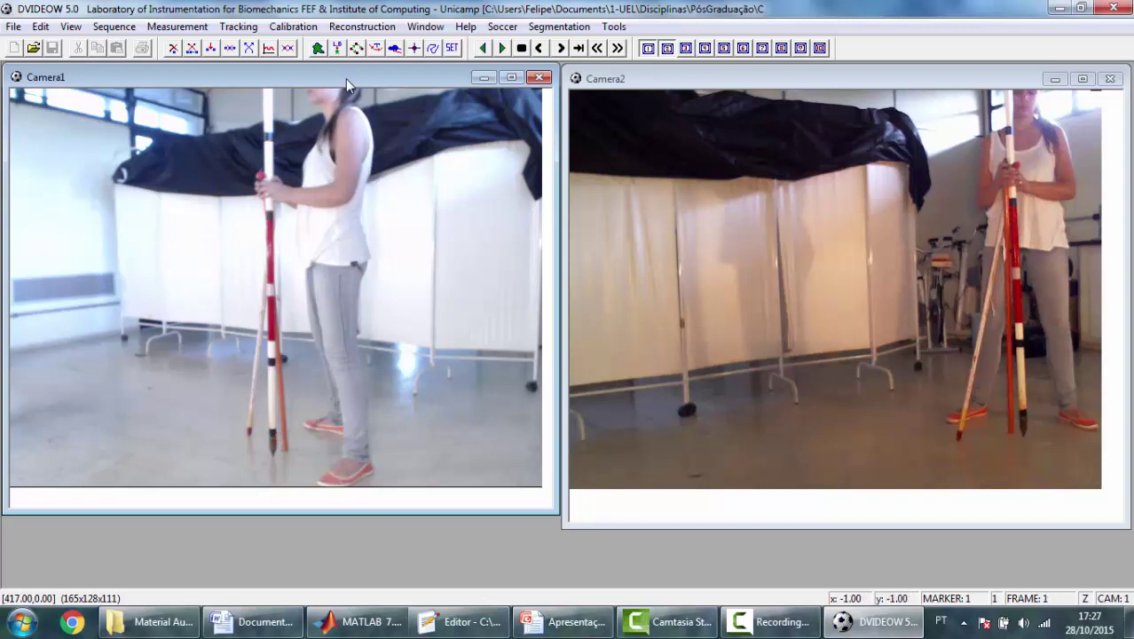
key(Right)
key(Left)
key(Right)
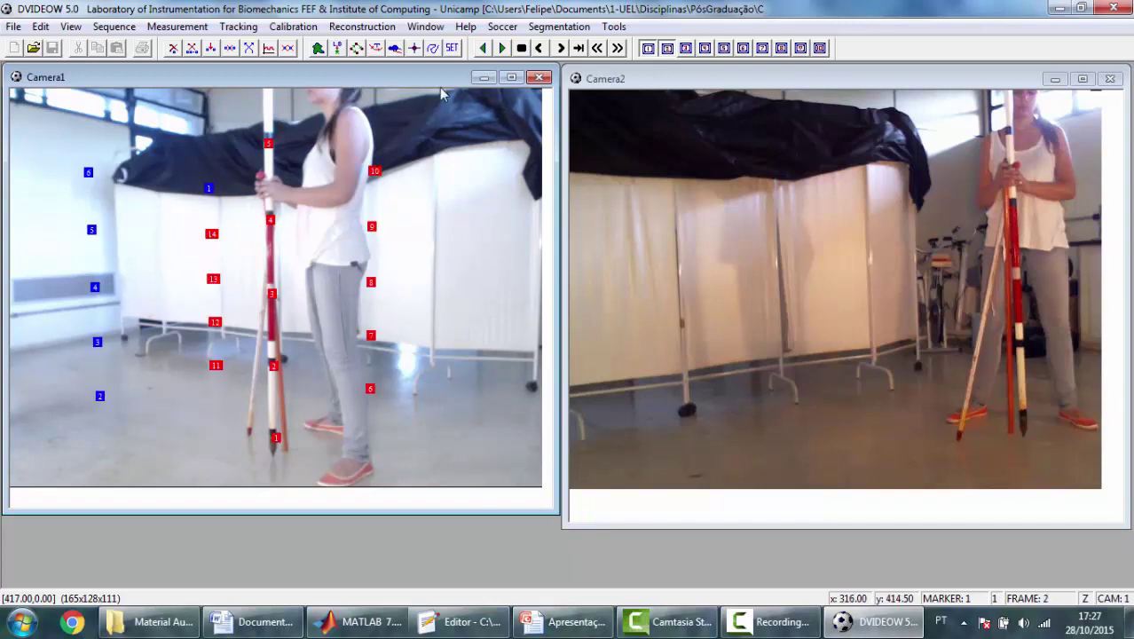
Load the CalibC2.dat measurement data into the Camera2 window and advance it to frame 2
click(723, 87)
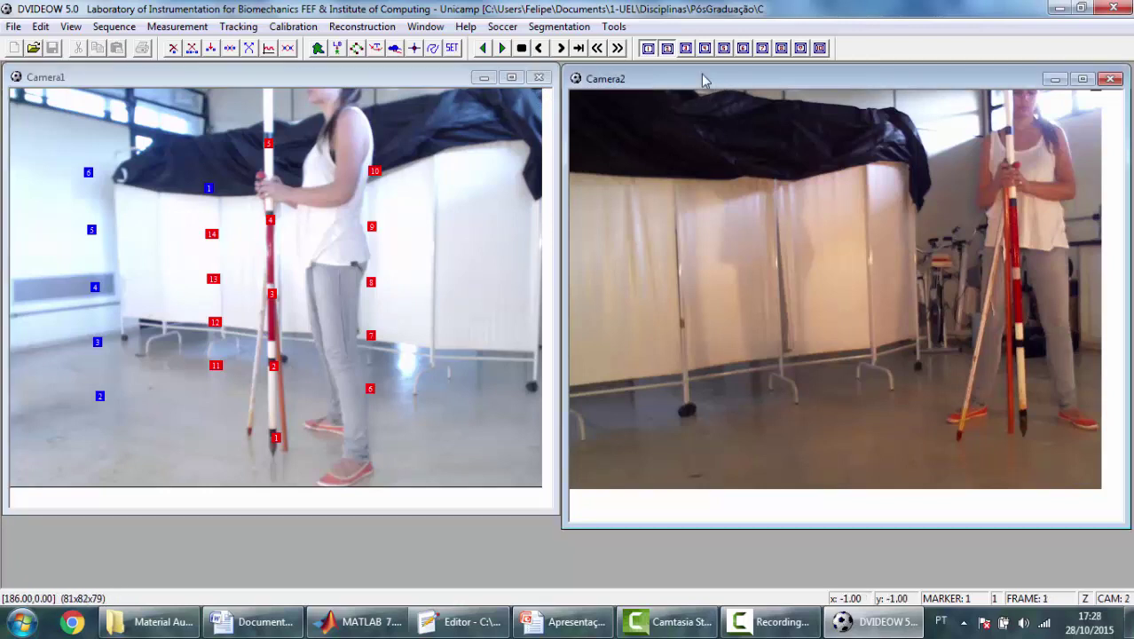
click(178, 27)
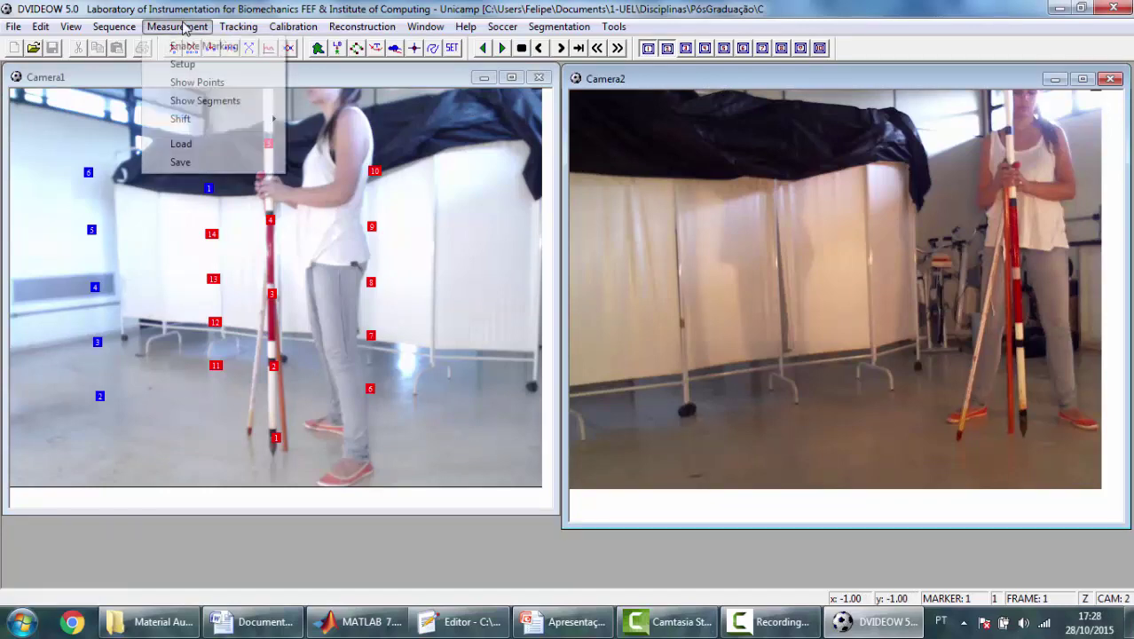
click(182, 144)
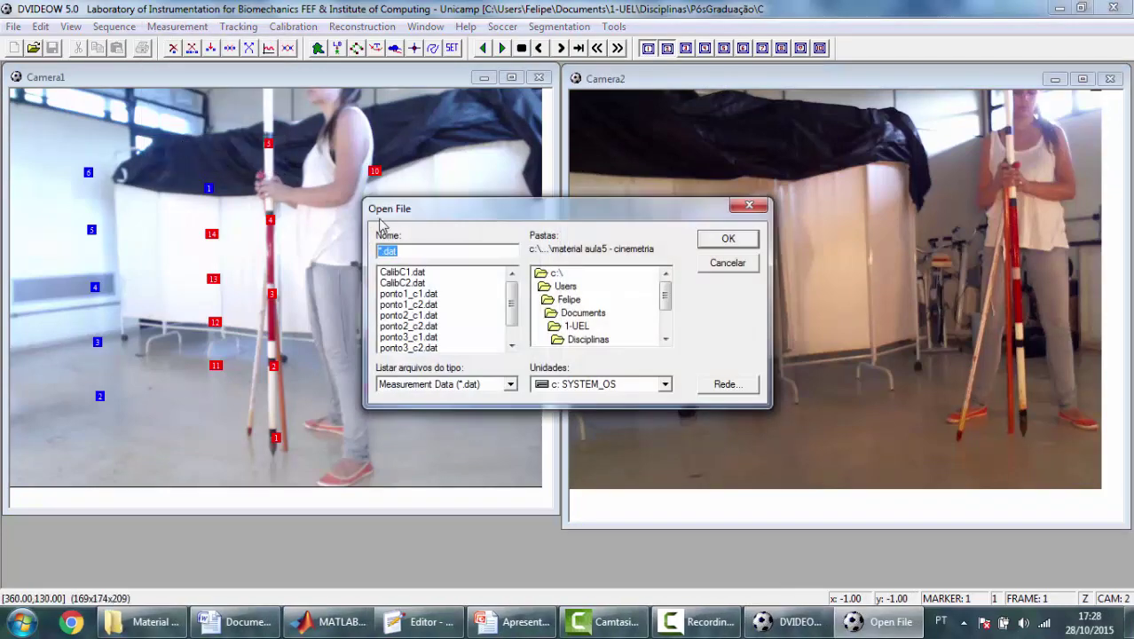
double_click(404, 286)
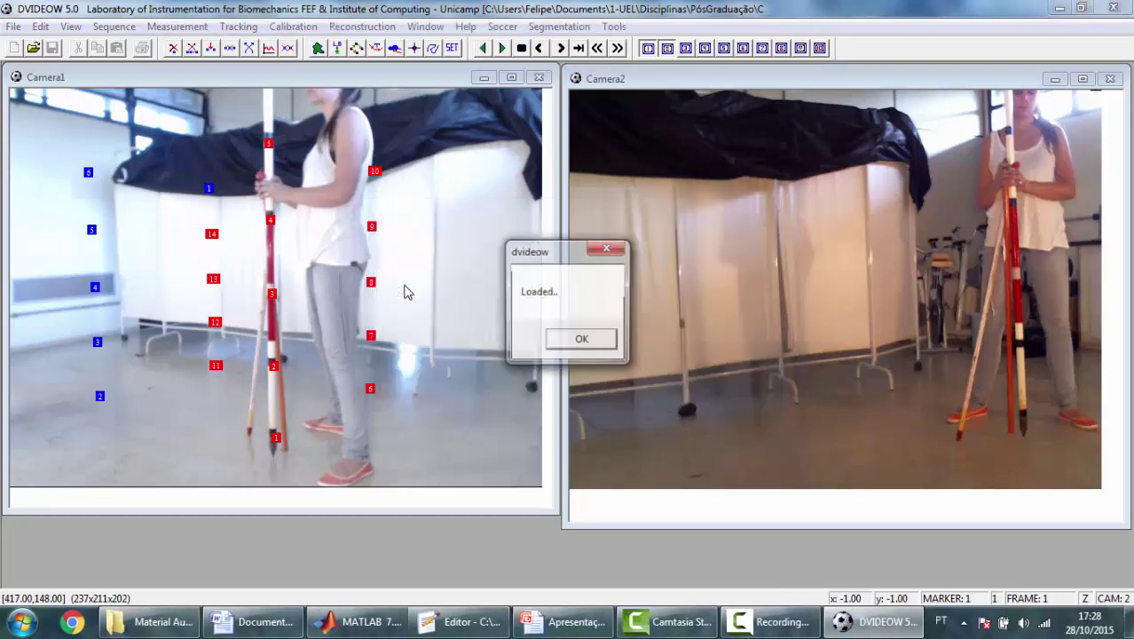
click(563, 340)
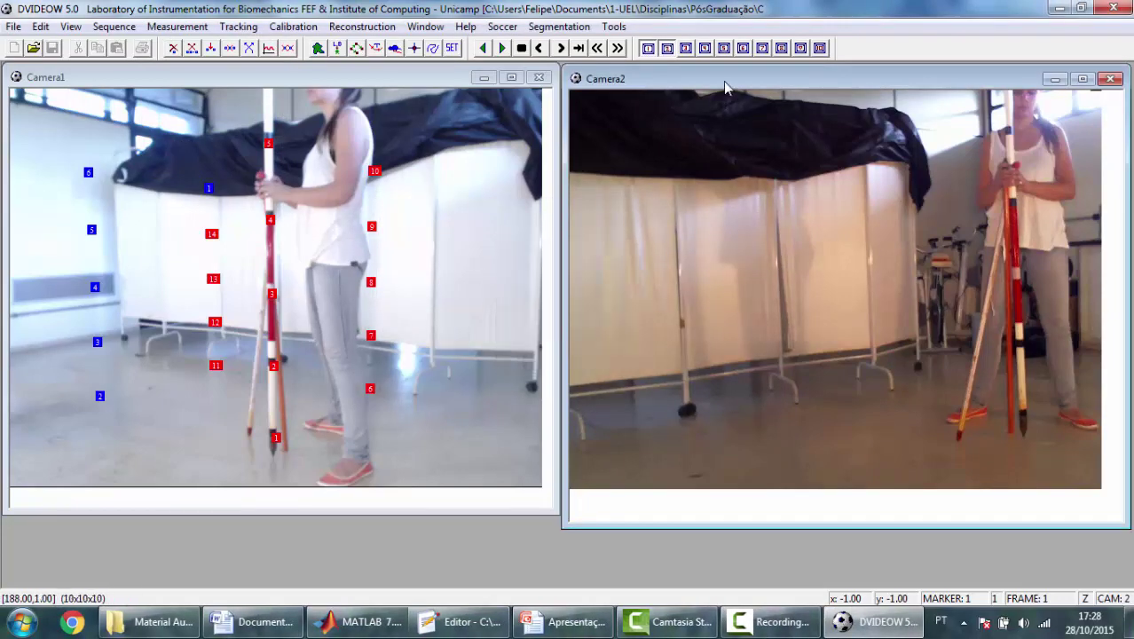
key(Right)
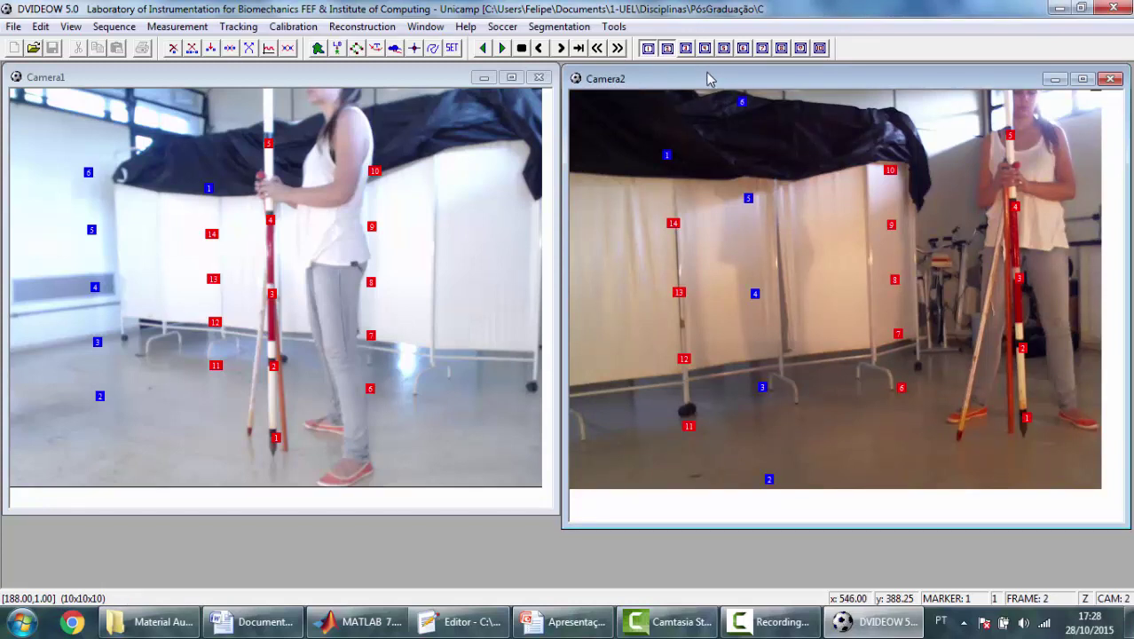
Open the calibration reference data for Camera1 and load the calib.ref file into it
click(270, 86)
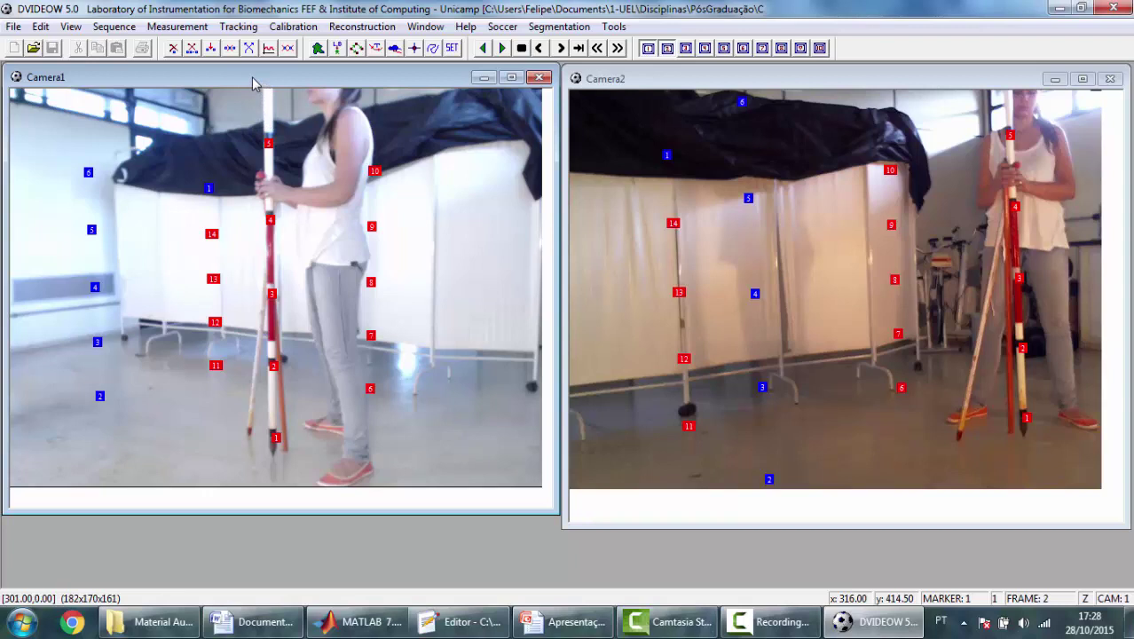
click(305, 29)
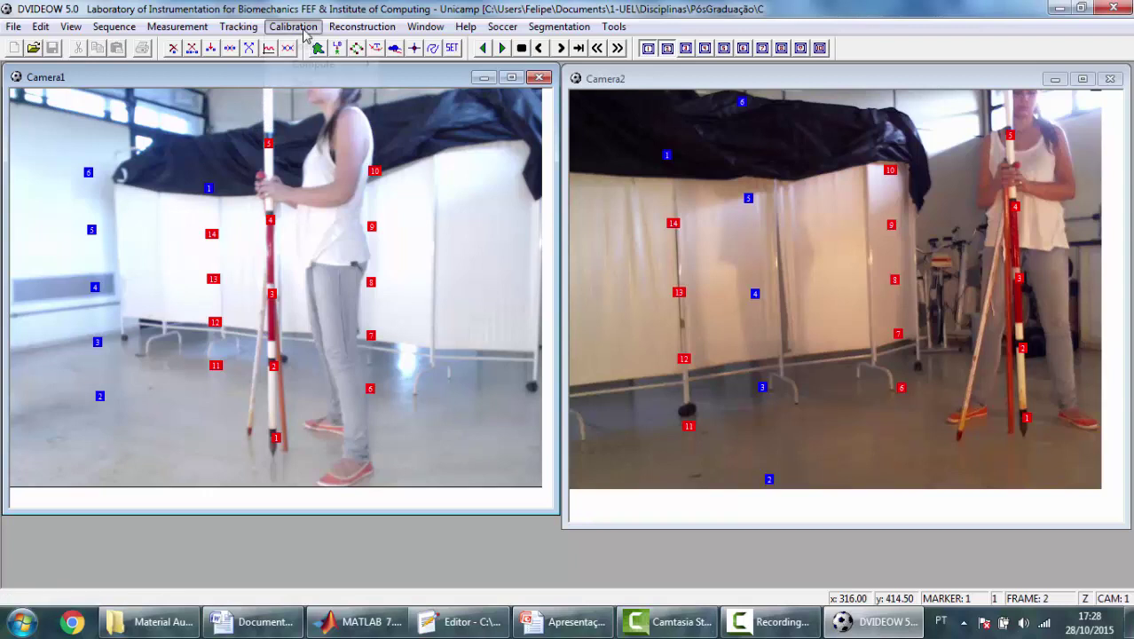
mouse_move(312, 70)
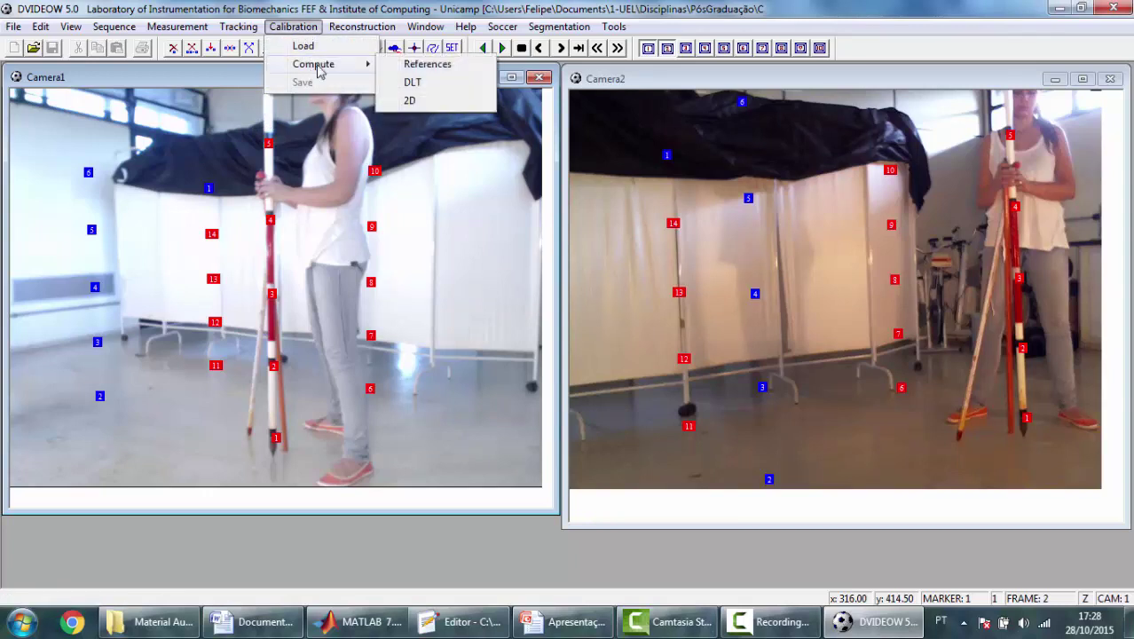
click(425, 67)
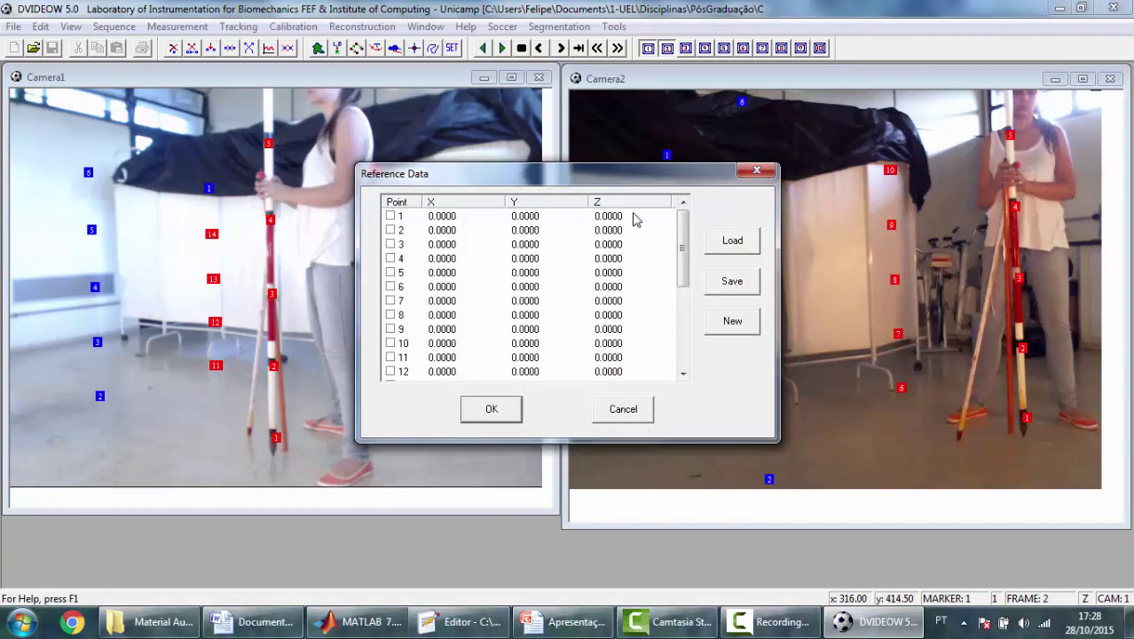
click(738, 246)
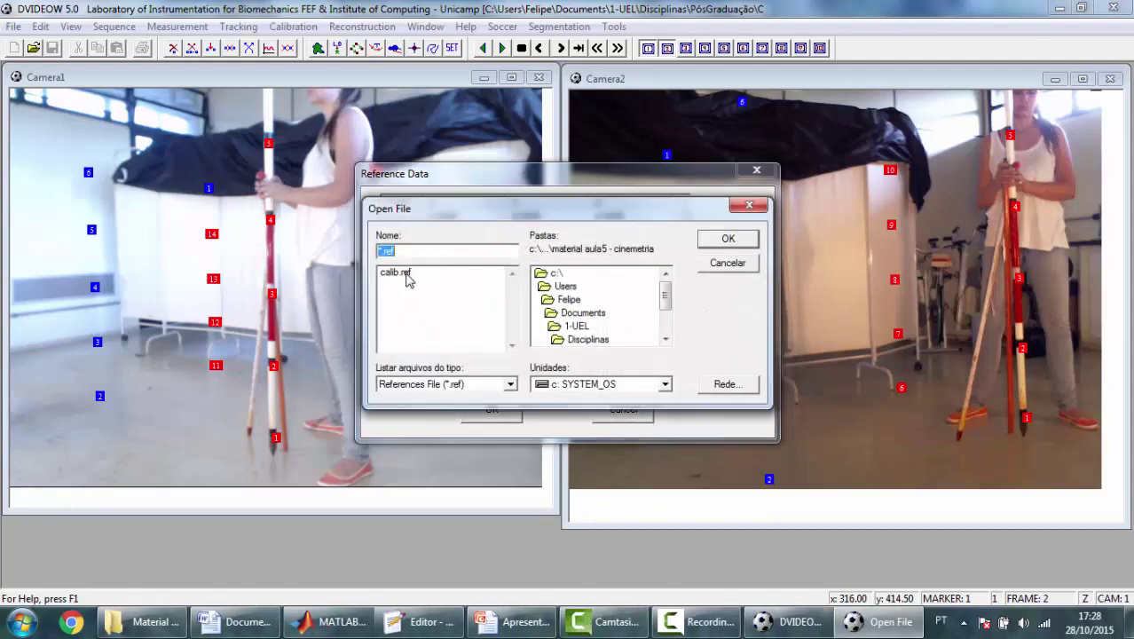
double_click(407, 278)
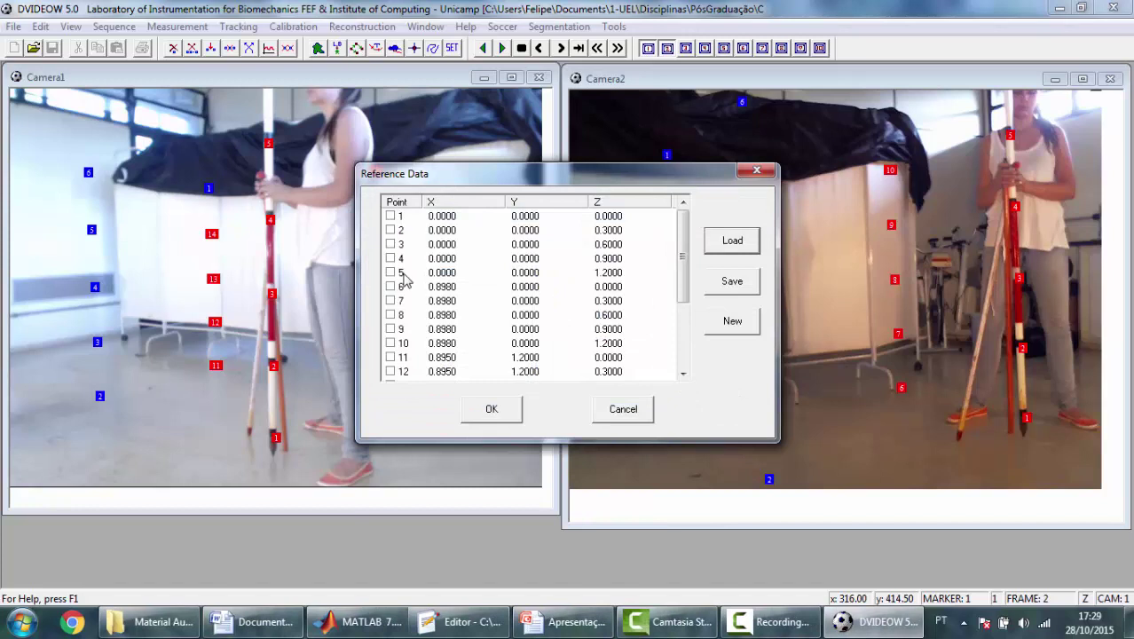
Enable all reference points from 1 to 20 for the Camera1 calibration
mouse_move(685, 236)
mouse_down()
mouse_move(684, 321)
mouse_move(684, 222)
mouse_move(683, 323)
mouse_move(684, 245)
mouse_up()
click(390, 215)
click(391, 230)
click(390, 244)
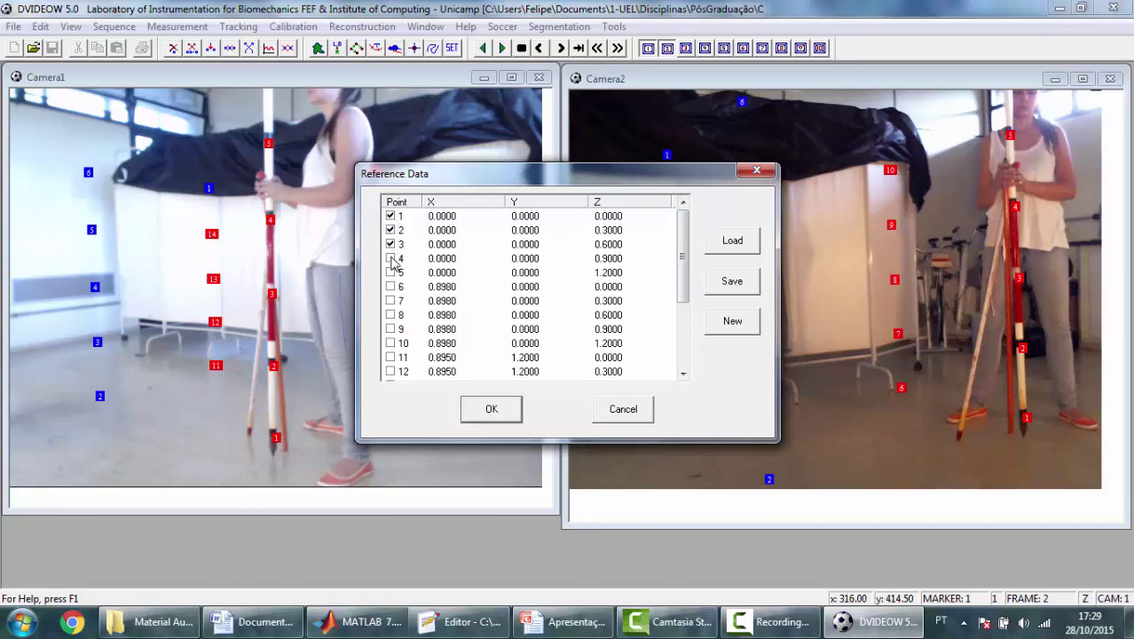
click(390, 258)
click(391, 272)
click(391, 287)
click(391, 301)
click(390, 315)
click(391, 329)
click(390, 343)
click(391, 358)
click(390, 372)
drag(686, 294, 685, 371)
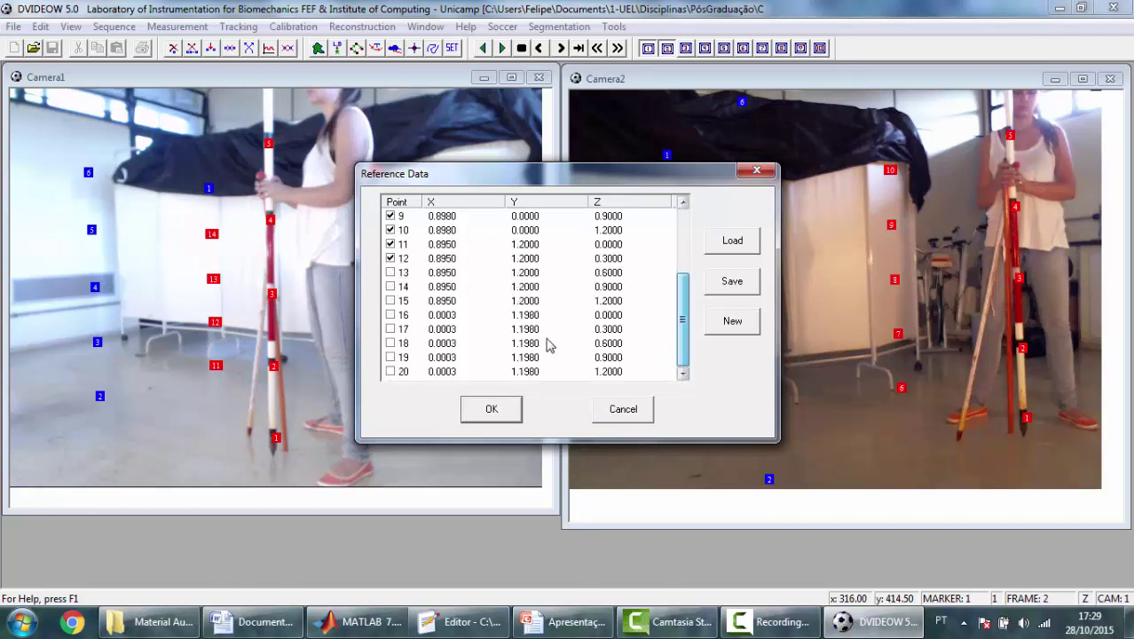
click(390, 272)
click(391, 287)
click(391, 301)
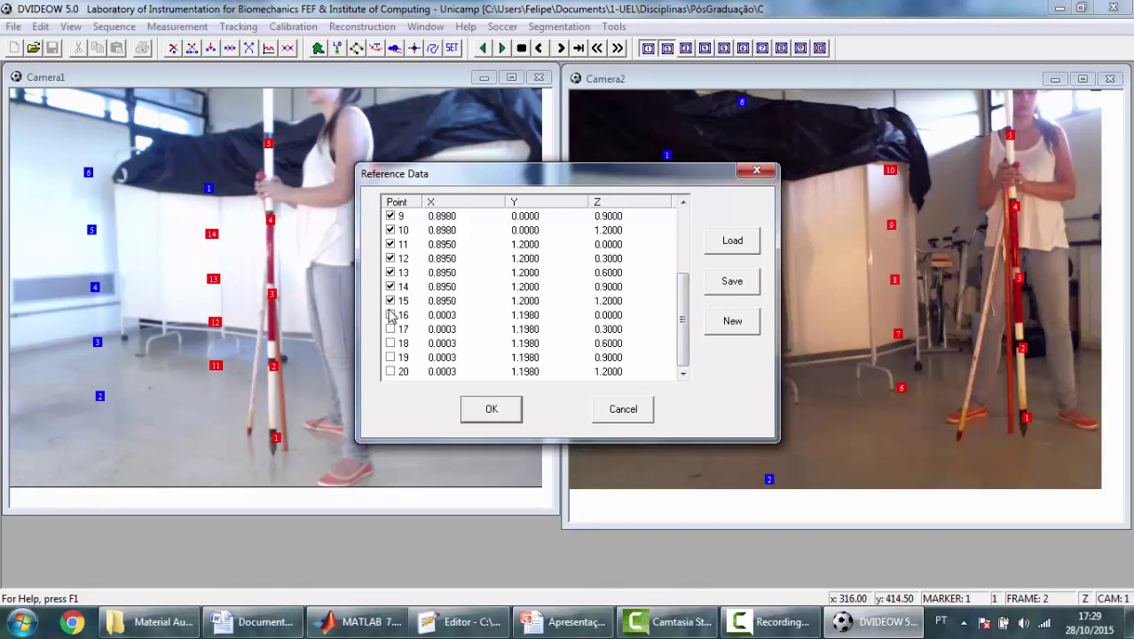
click(391, 315)
click(391, 329)
click(390, 344)
click(390, 358)
click(390, 301)
click(390, 329)
click(389, 330)
click(390, 300)
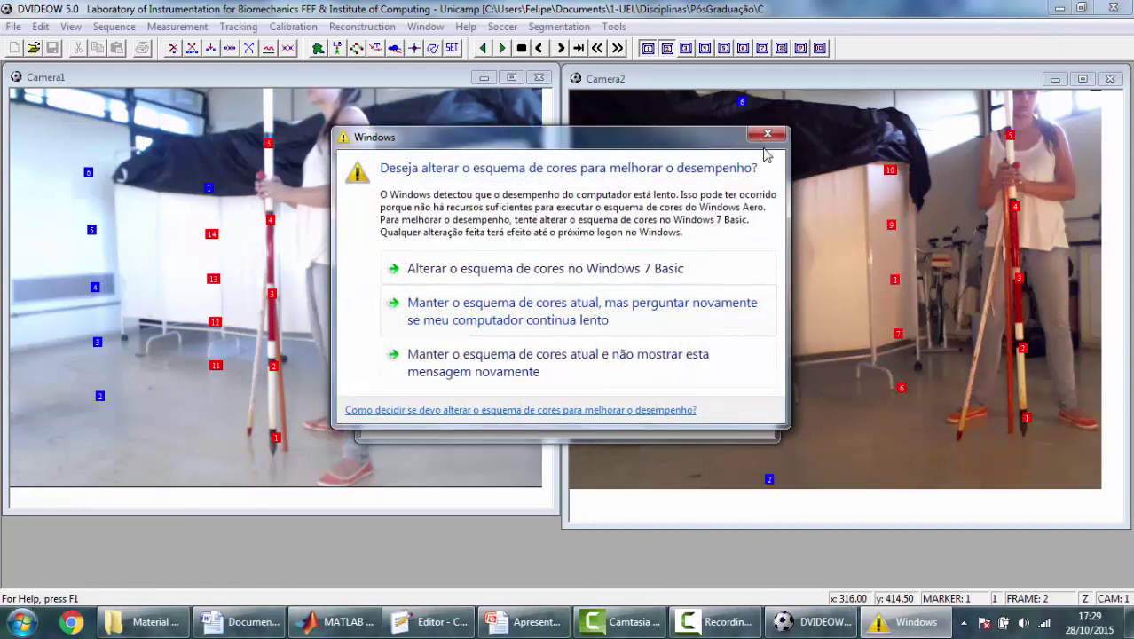
Dismiss the Windows colour scheme prompt and accept the Camera1 reference data
click(760, 140)
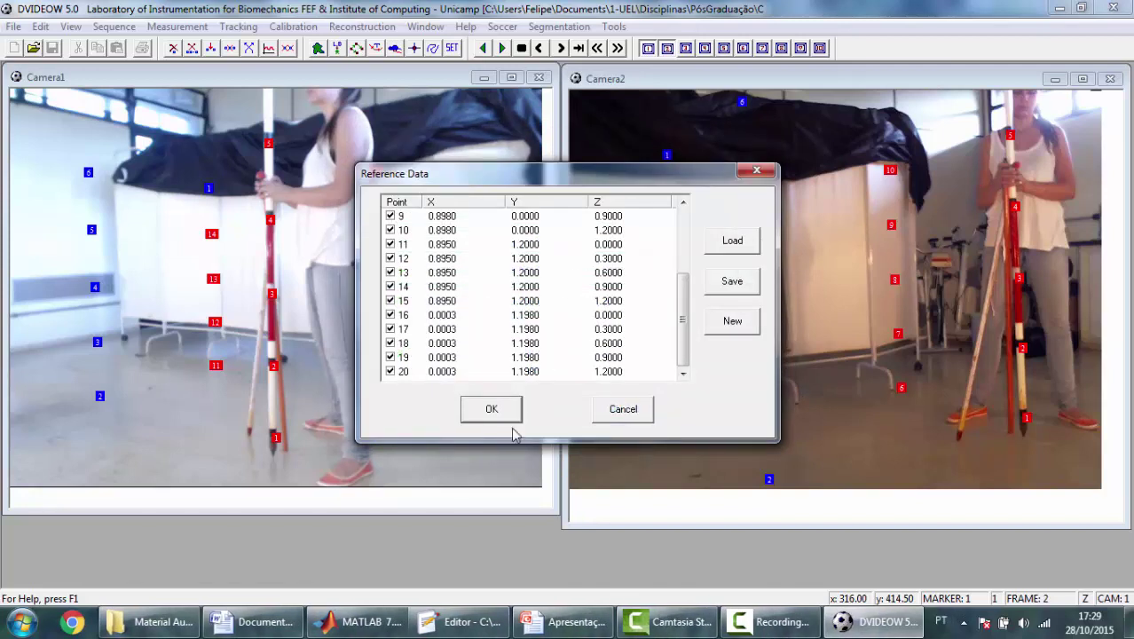
click(759, 627)
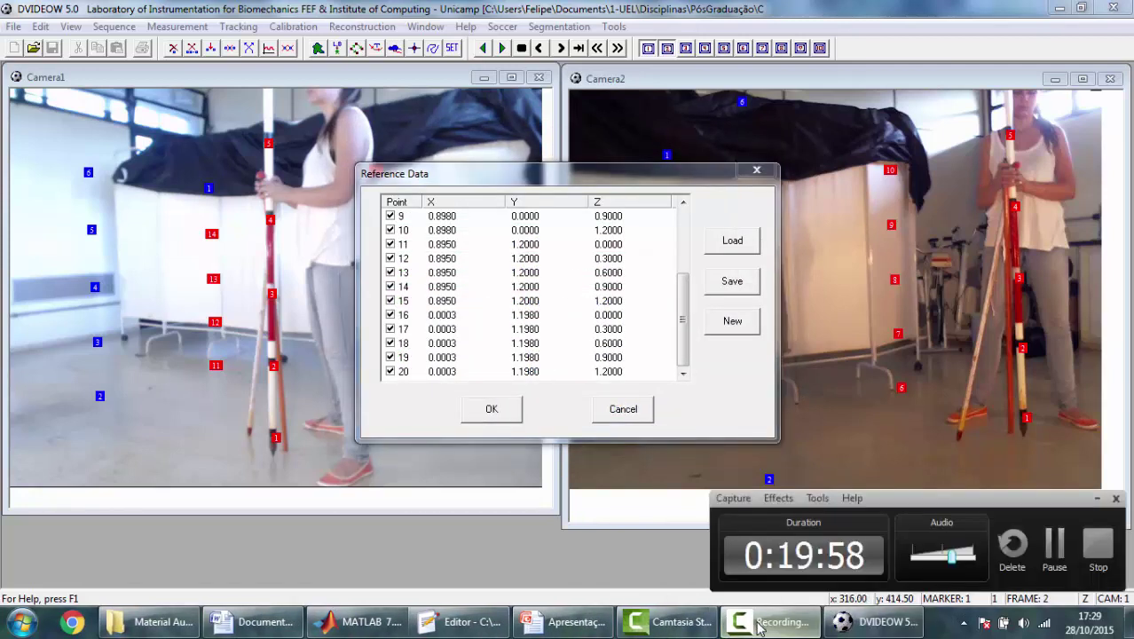
click(1098, 499)
click(494, 410)
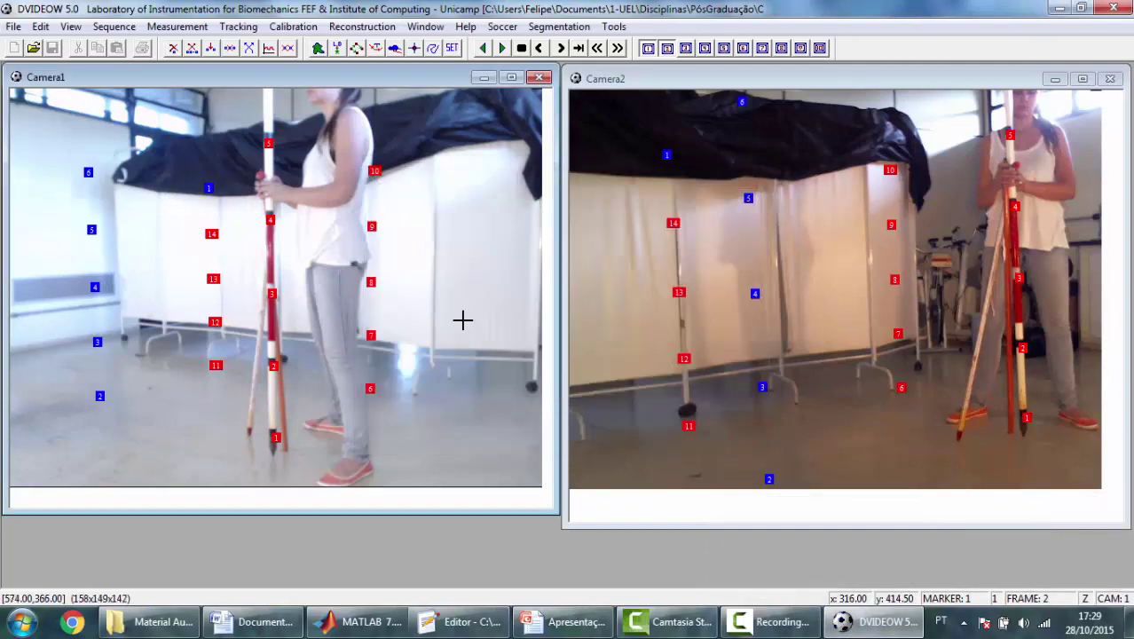
Compute the DLT calibration for Camera1
click(291, 28)
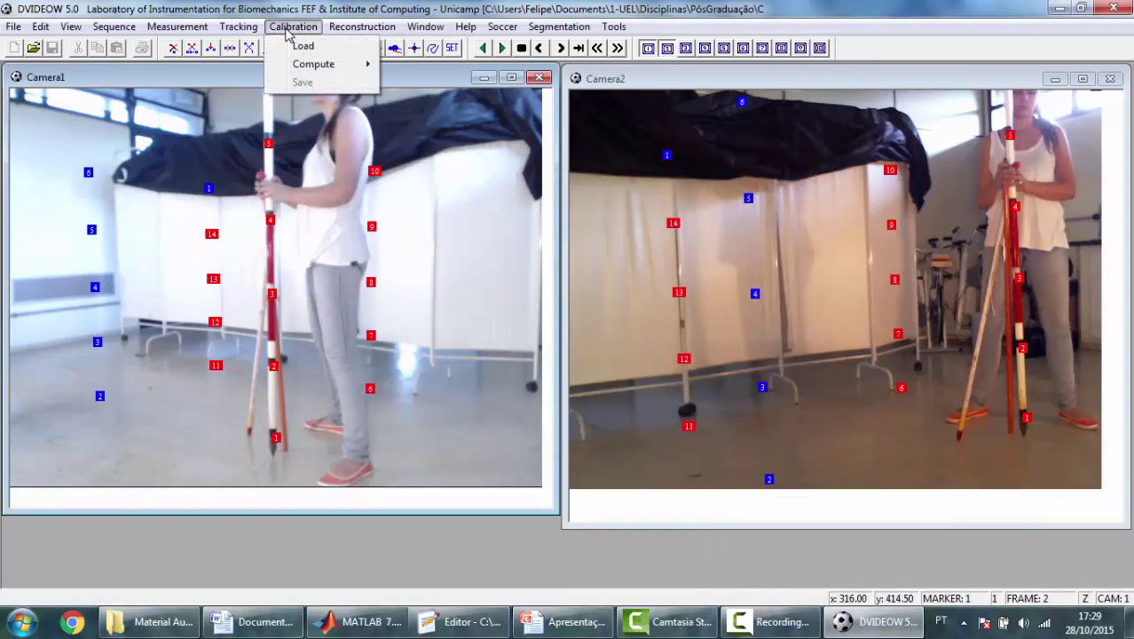
mouse_move(302, 69)
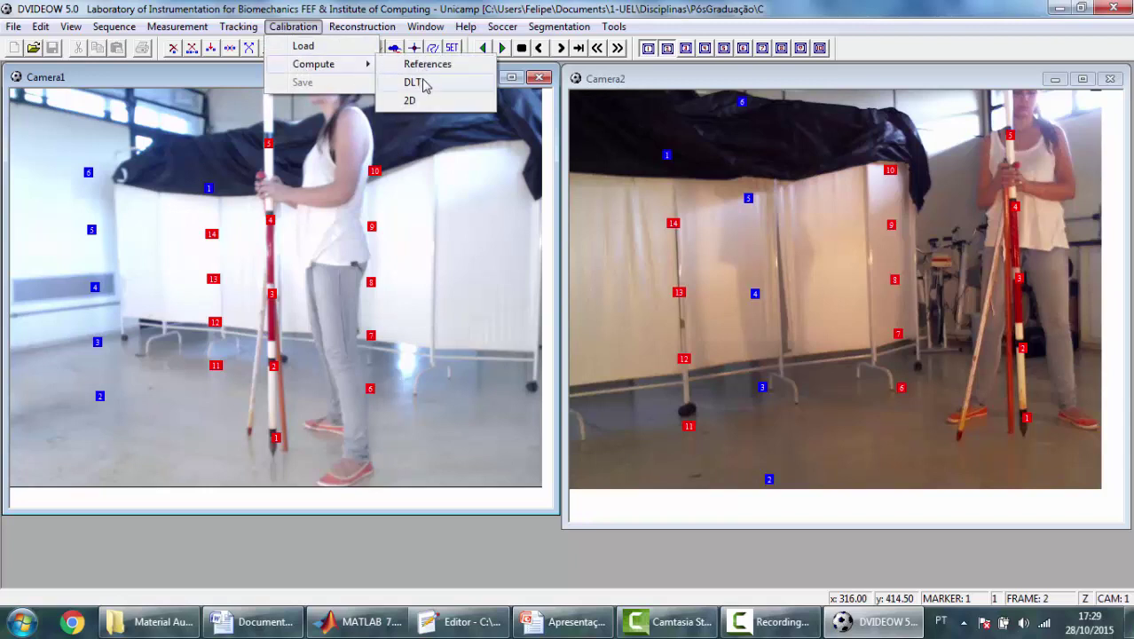
click(413, 82)
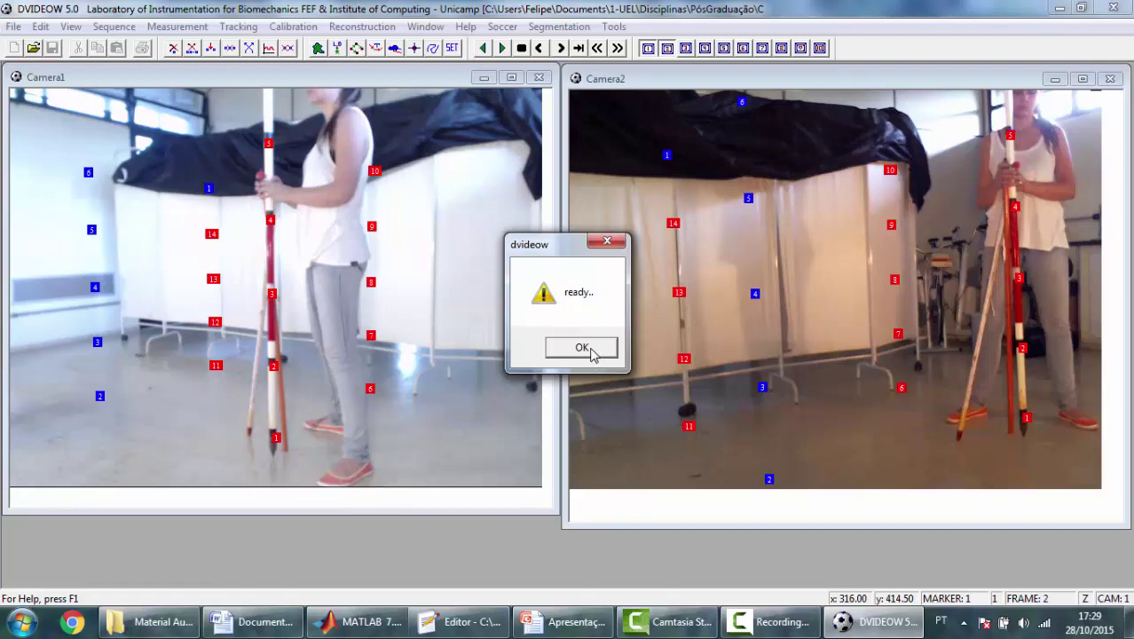
click(581, 348)
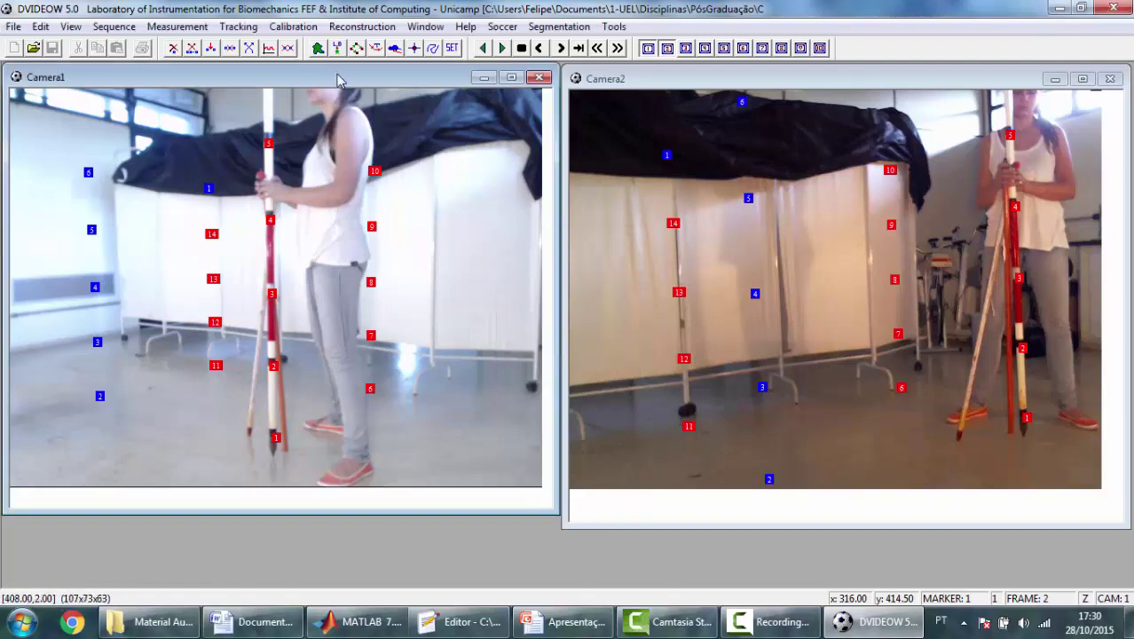
Save the Camera1 calibration as CalibracaoC1.cal, replacing the existing file
click(297, 27)
click(304, 82)
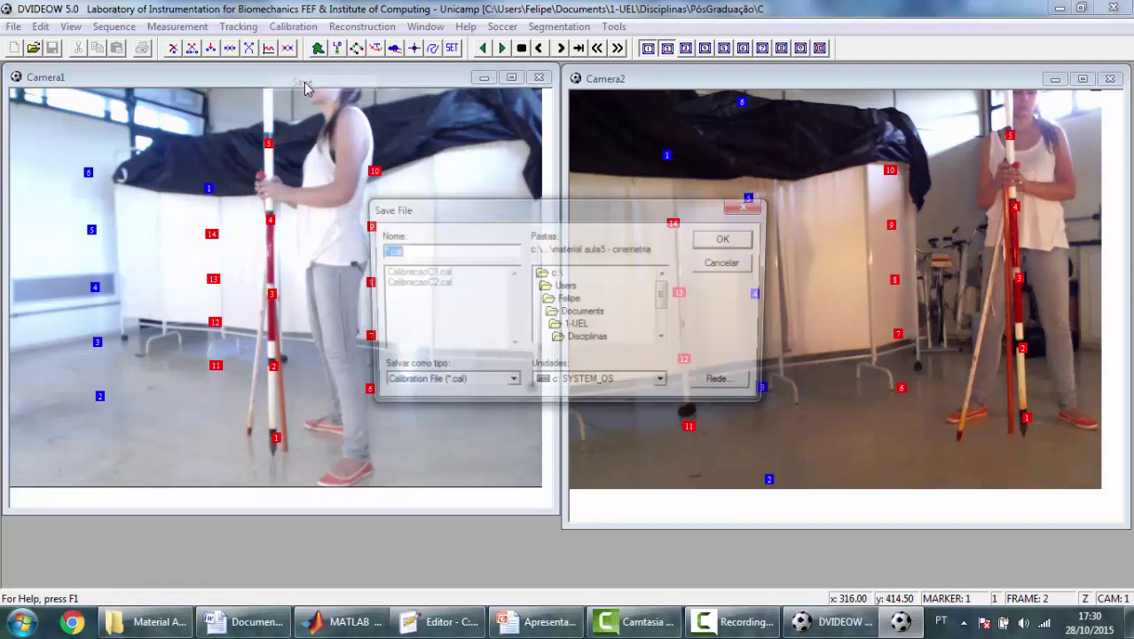
click(413, 273)
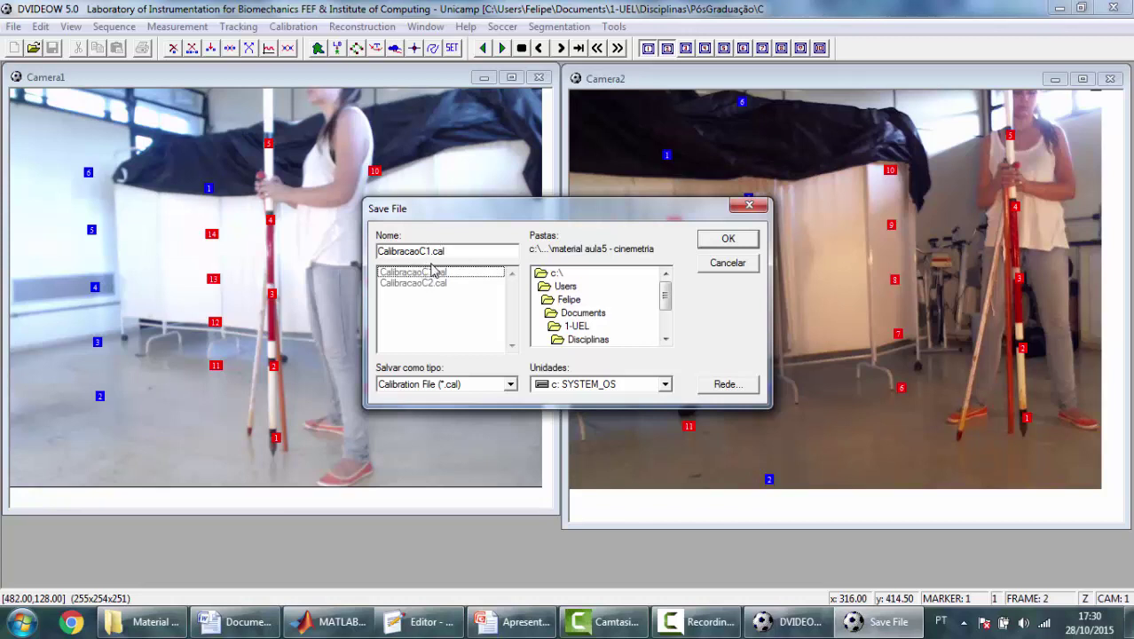
click(729, 238)
click(699, 322)
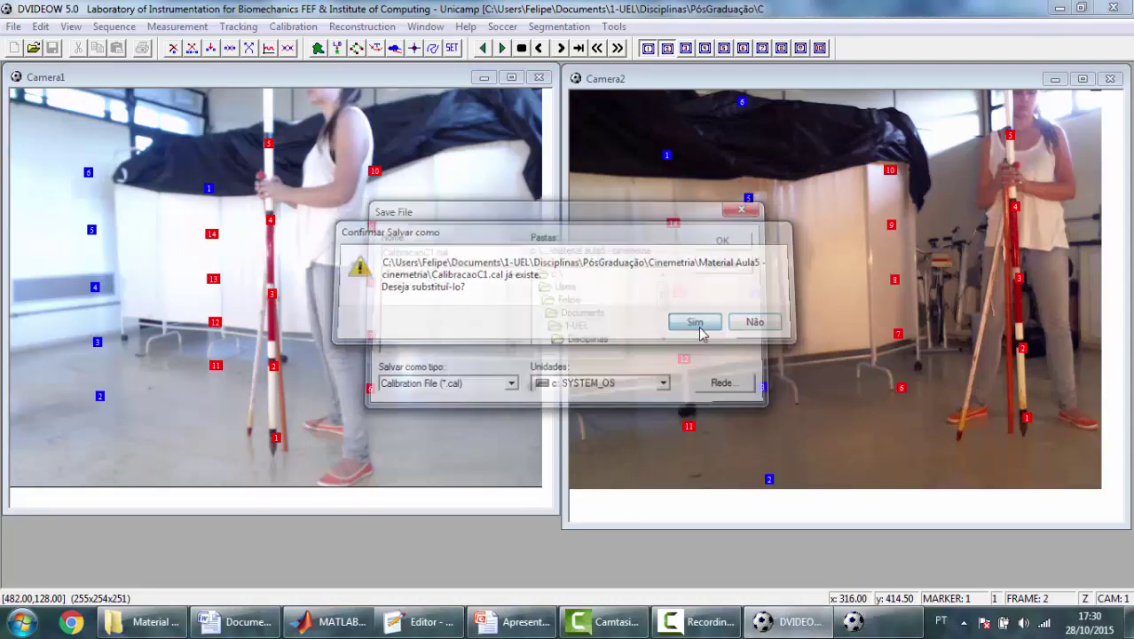
click(600, 339)
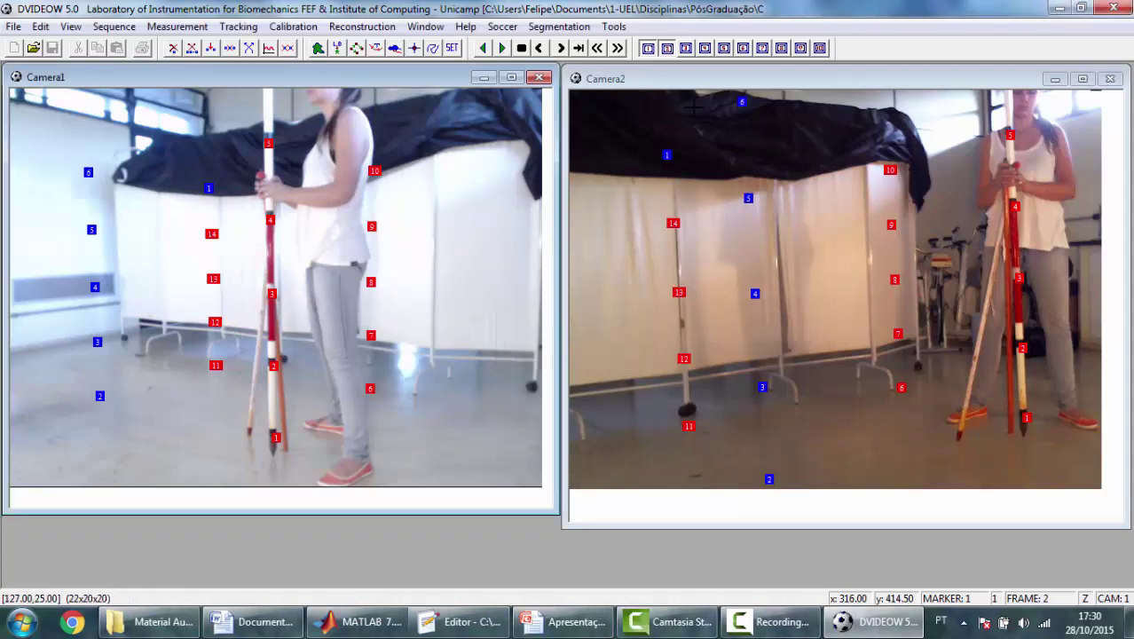
Open the calibration reference data for Camera2 and load the calib.ref file into it
click(724, 82)
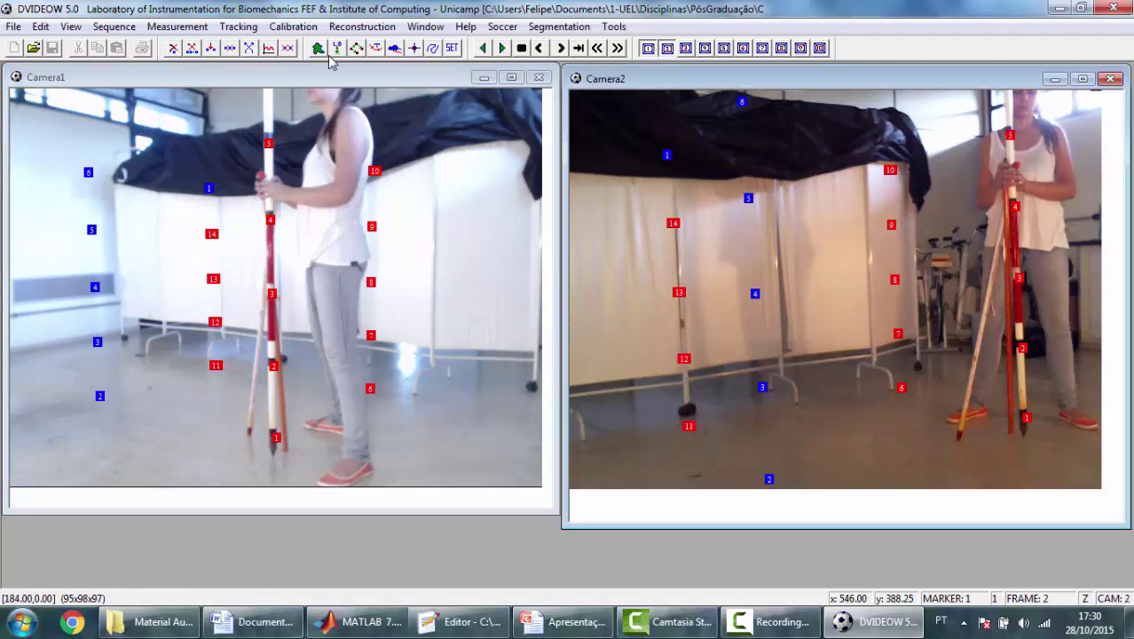
click(295, 28)
mouse_move(304, 71)
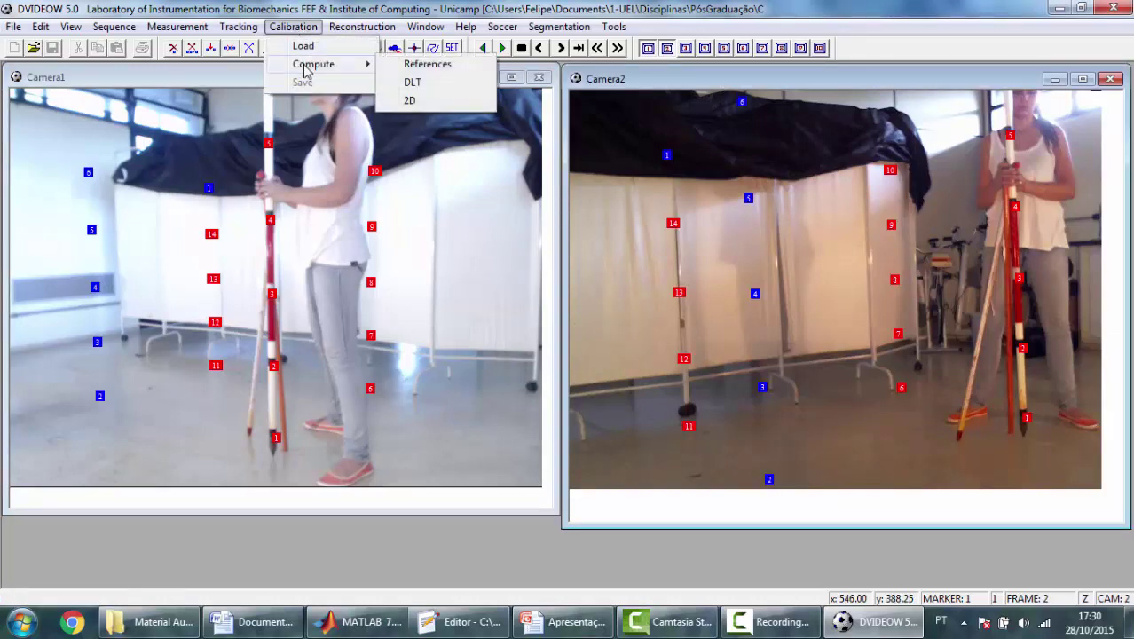
click(419, 68)
click(732, 242)
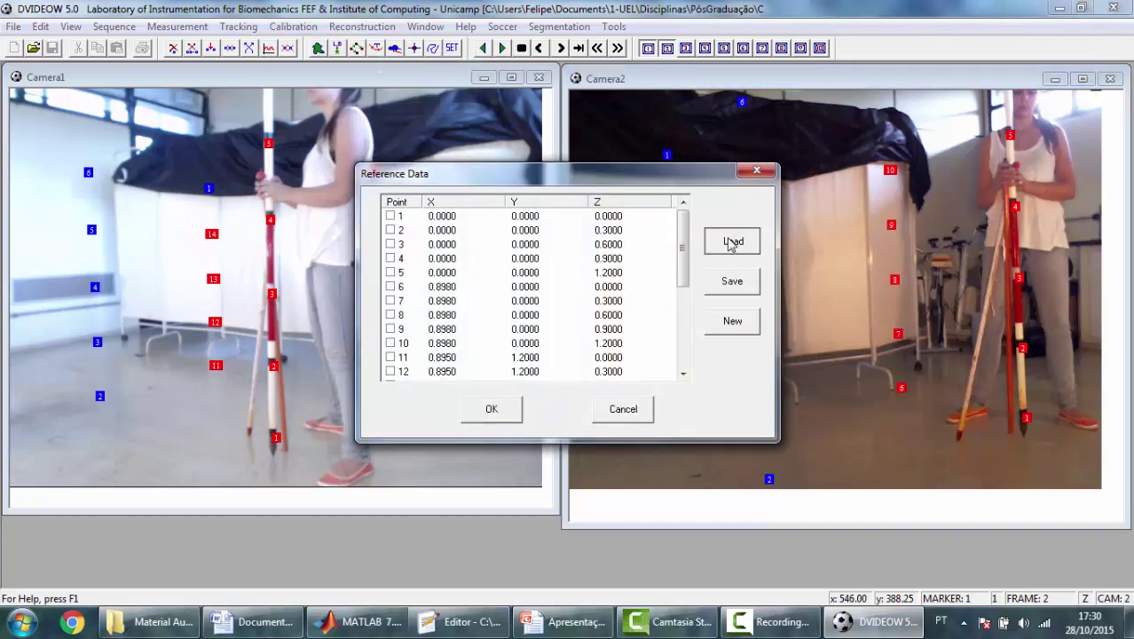
double_click(393, 274)
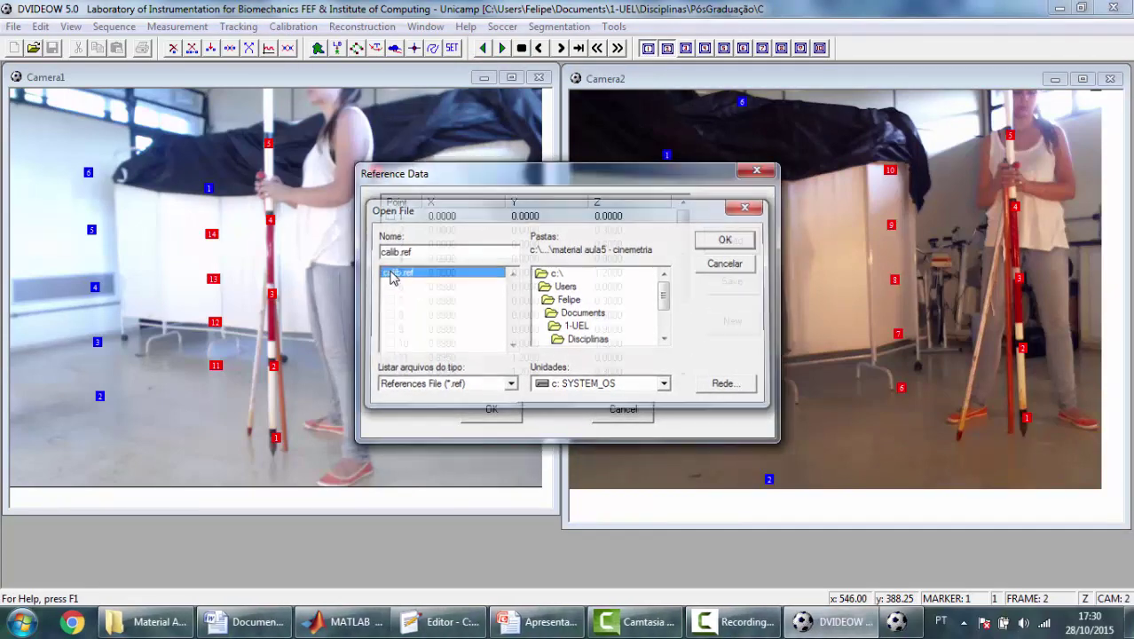
Enable all reference points from 1 to 20 for the Camera2 calibration and accept the reference data
click(391, 230)
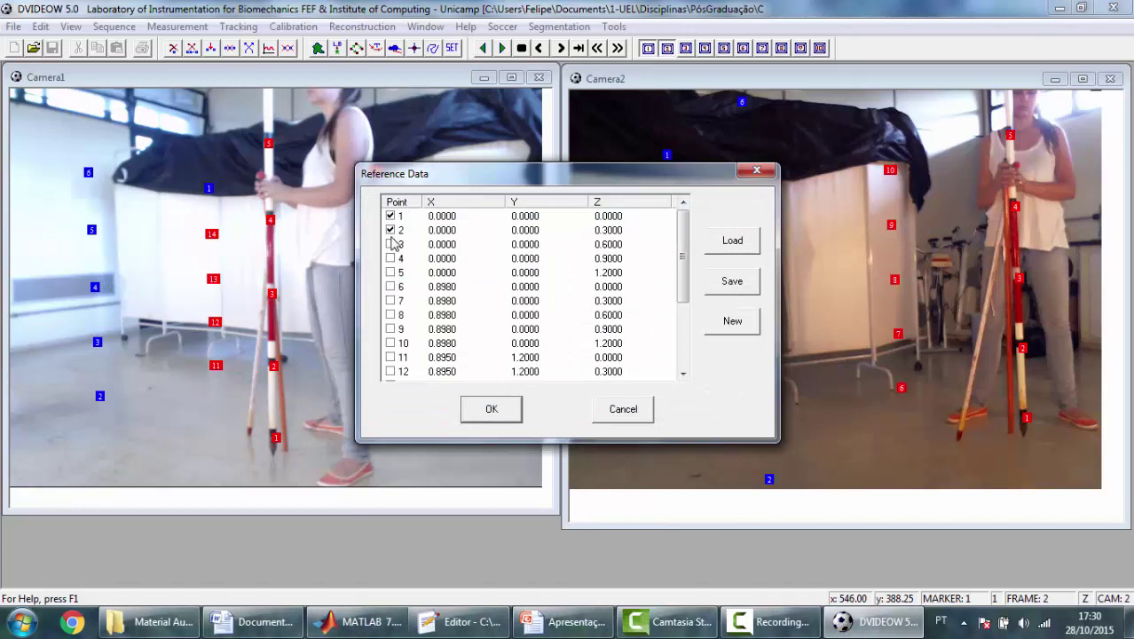
click(391, 245)
click(392, 258)
click(391, 272)
click(391, 287)
click(391, 301)
click(391, 315)
click(391, 329)
click(392, 344)
click(391, 358)
click(391, 371)
drag(686, 273, 683, 377)
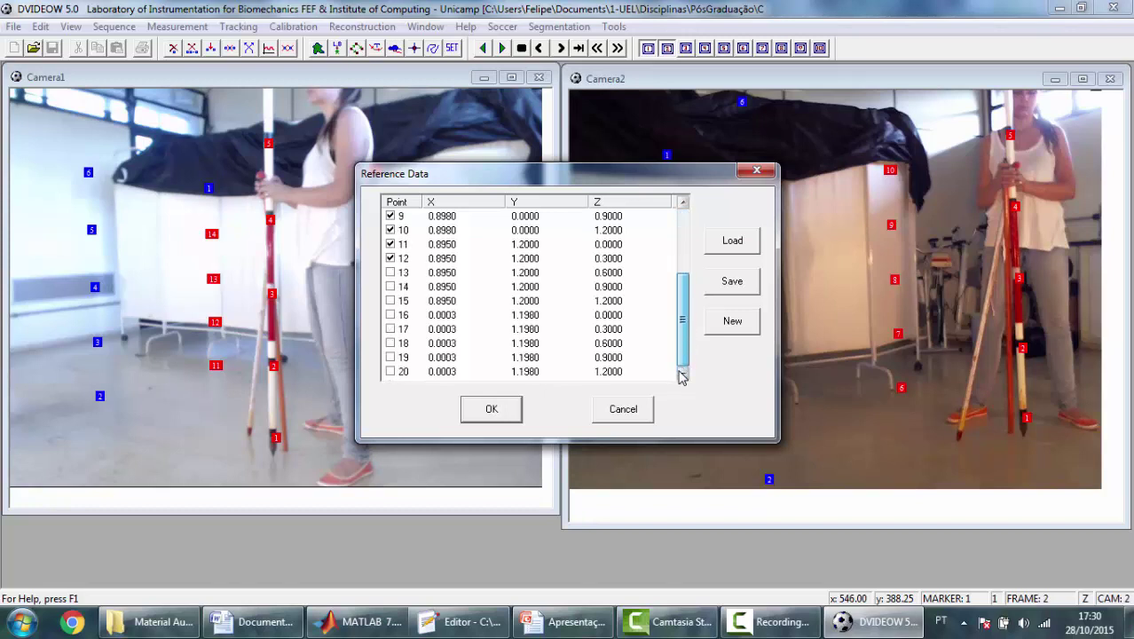
click(391, 272)
click(391, 287)
click(391, 316)
click(390, 330)
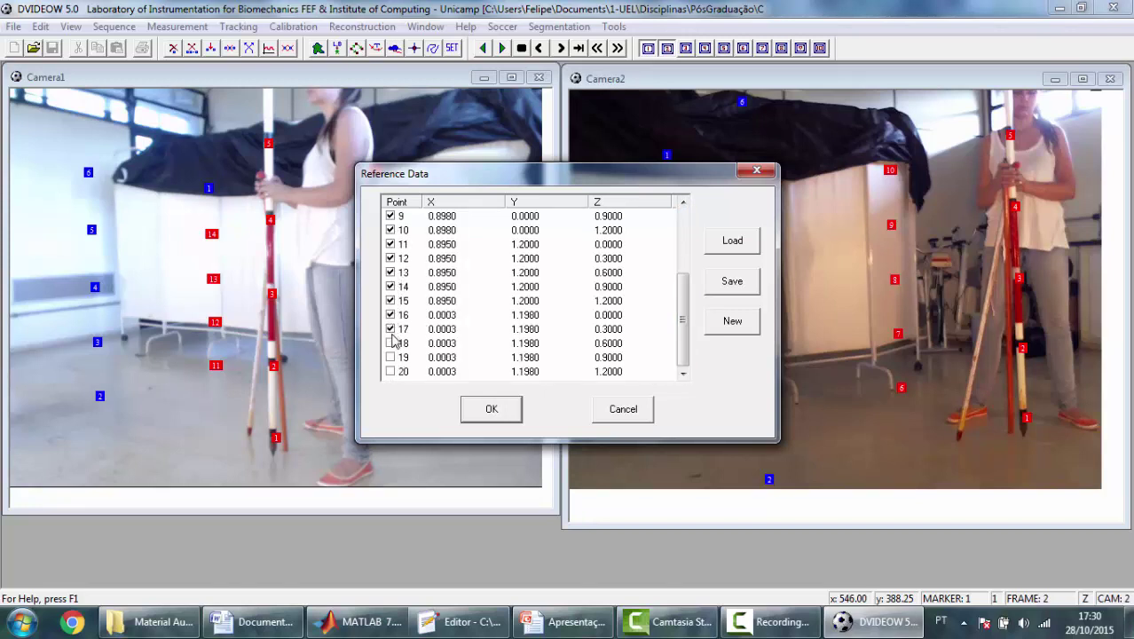
click(391, 344)
click(391, 358)
click(392, 372)
click(519, 415)
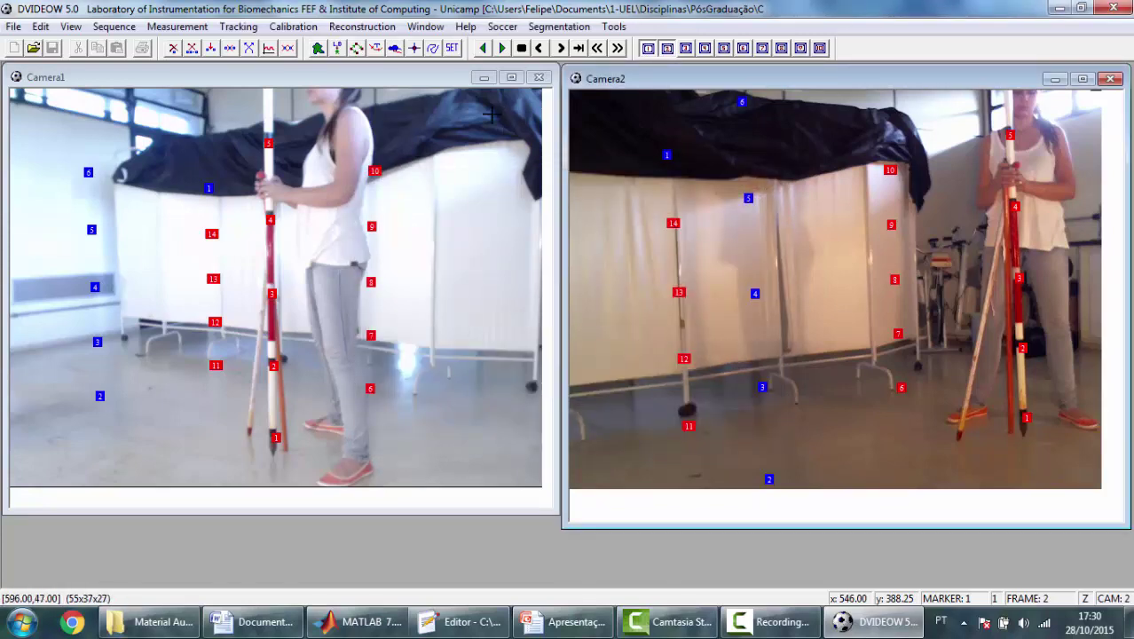
Compute the DLT calibration for Camera2
click(293, 25)
mouse_move(365, 69)
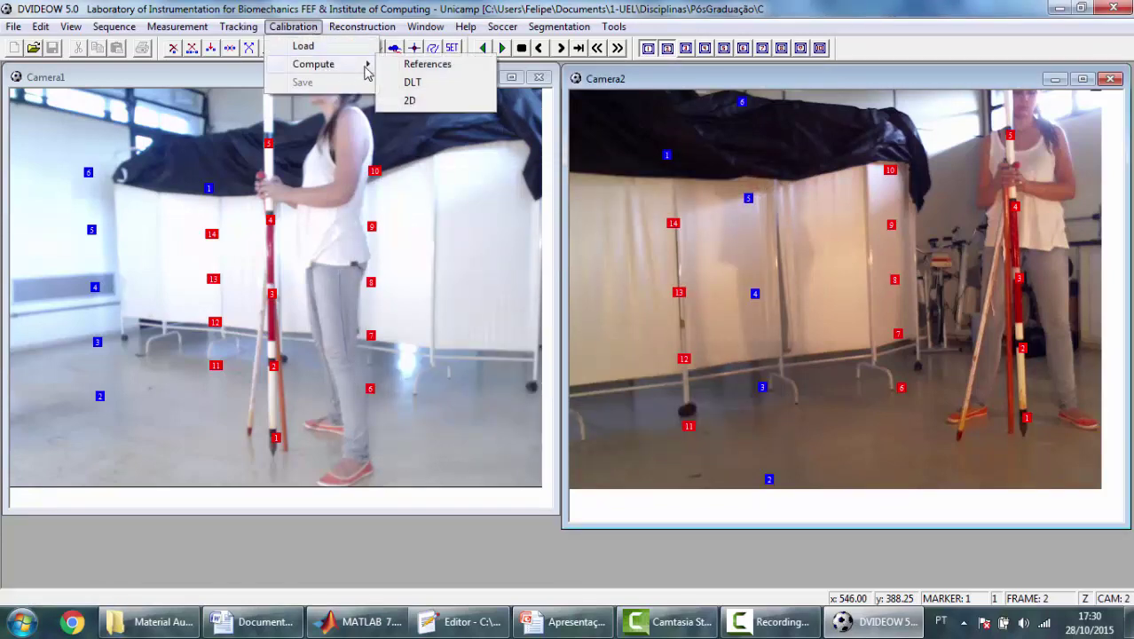
click(441, 89)
click(597, 349)
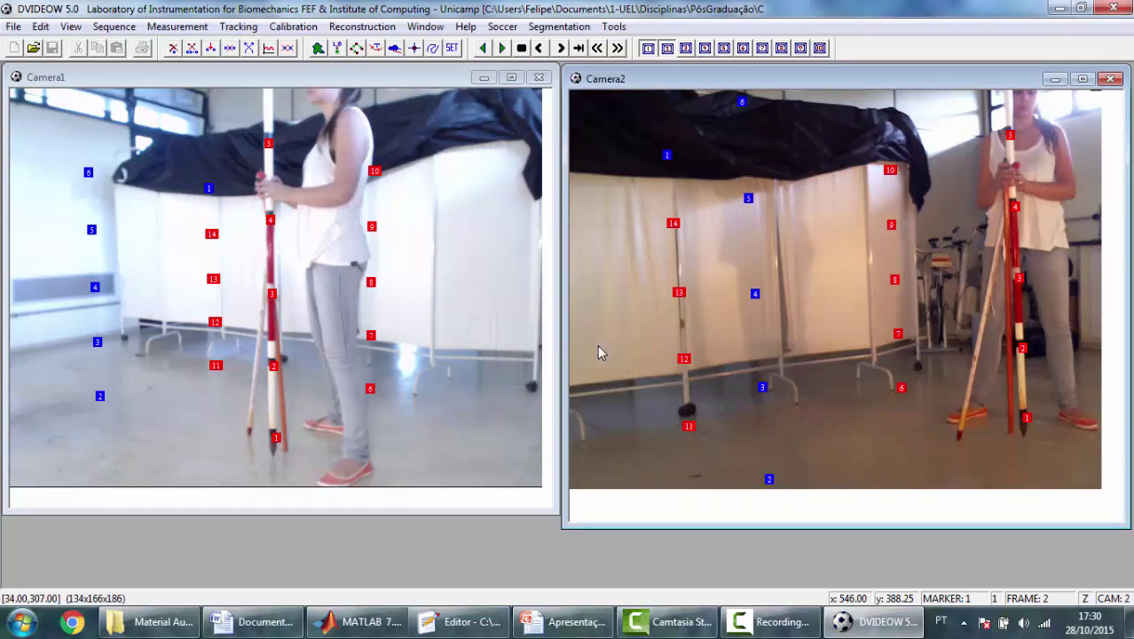
Save the Camera2 calibration as CalibracaoC2.cal, replacing the existing file
click(289, 26)
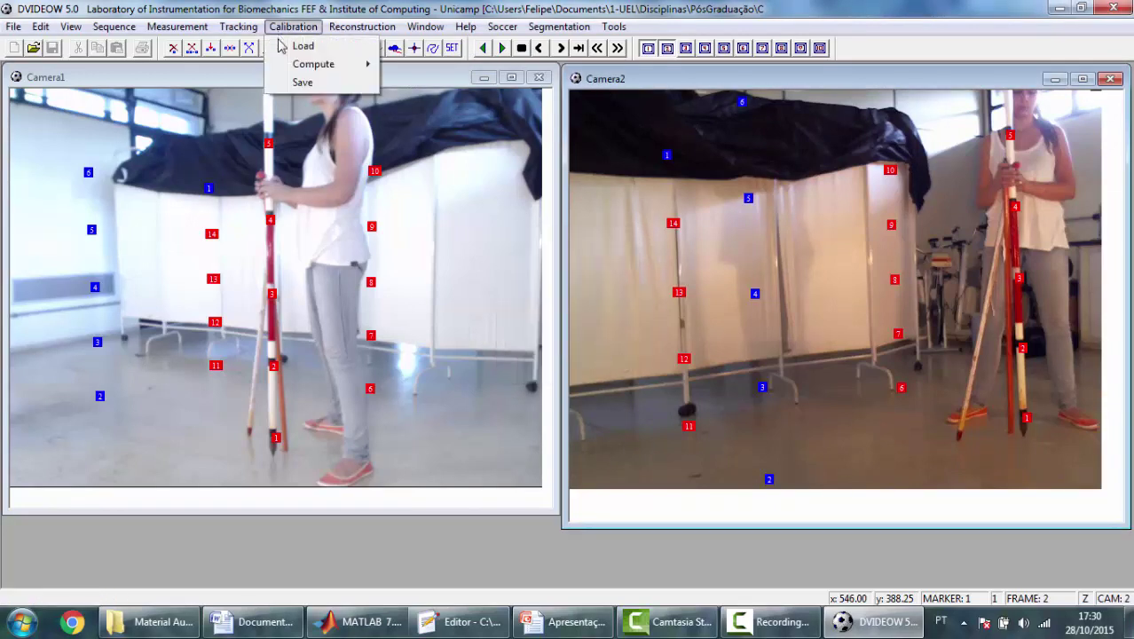
click(302, 83)
click(427, 291)
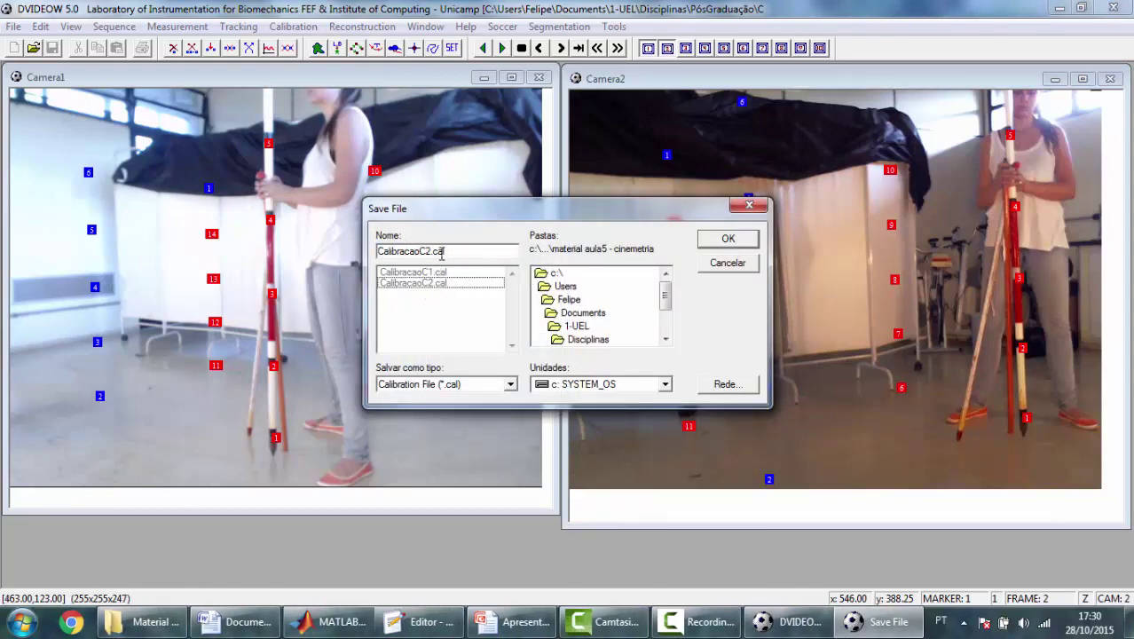
click(729, 243)
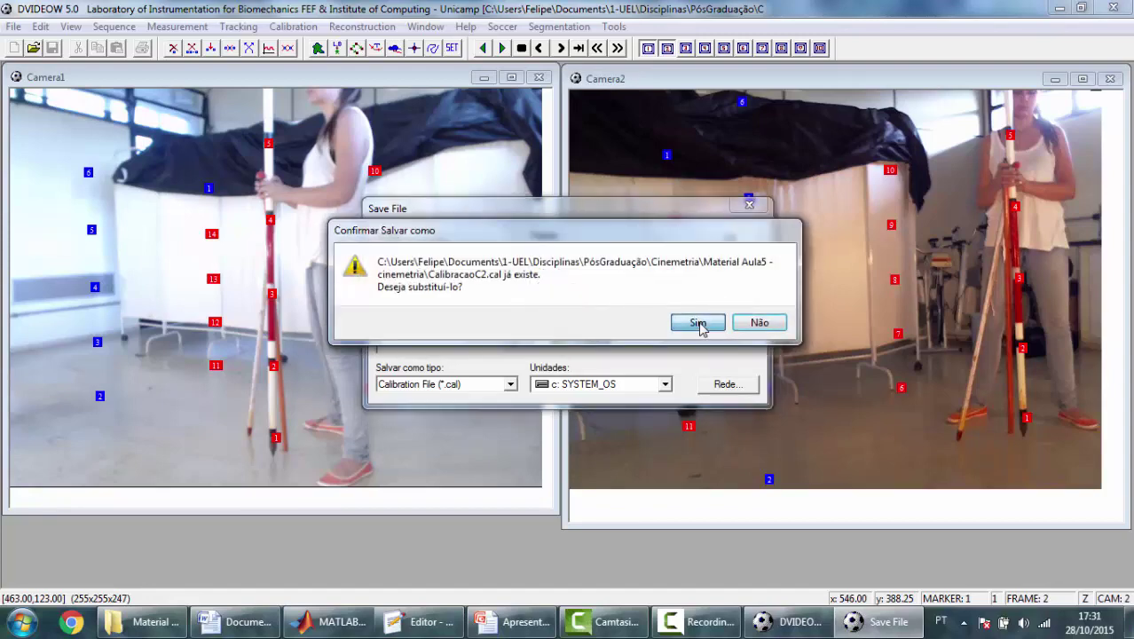
click(700, 324)
click(586, 343)
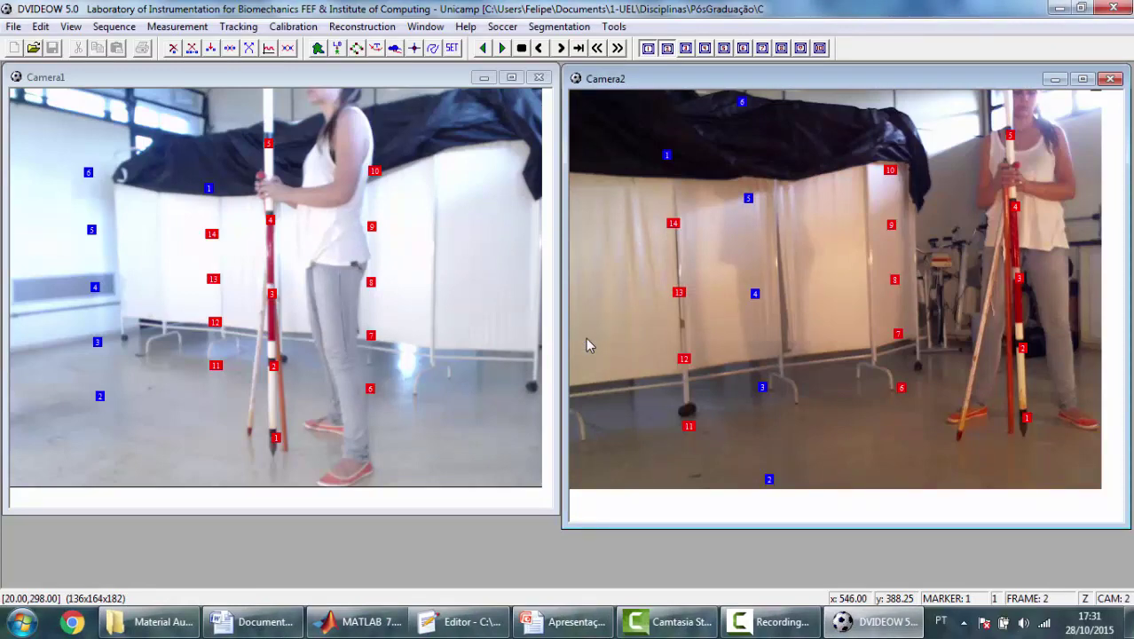
Switch to the Word document of stages and highlight stages 2 to 4 in yellow
click(265, 622)
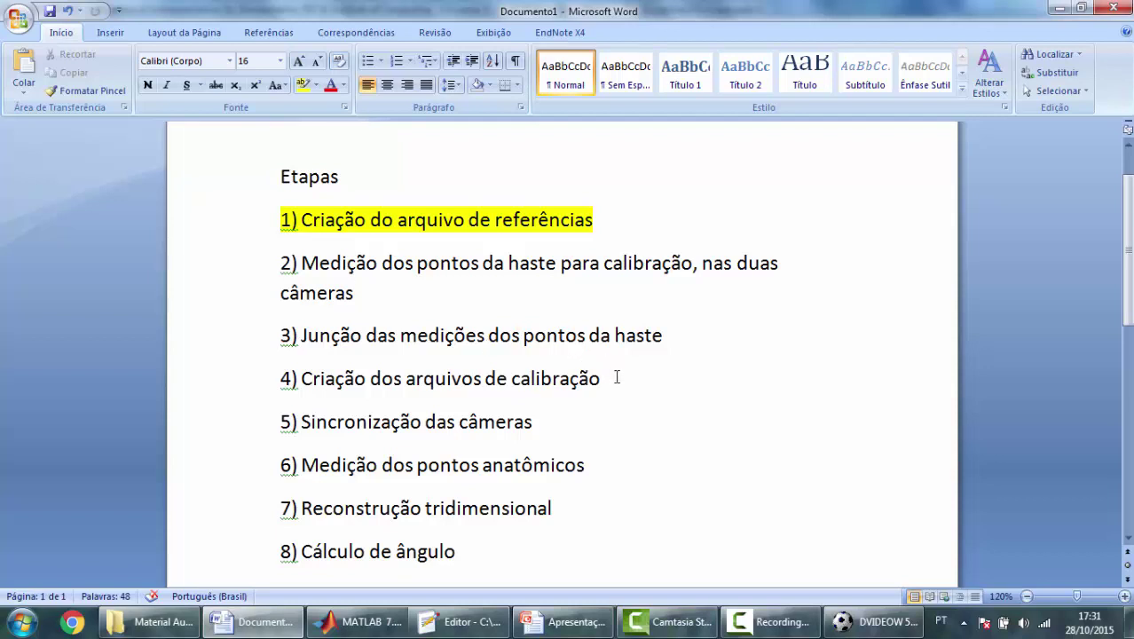
drag(617, 378, 280, 259)
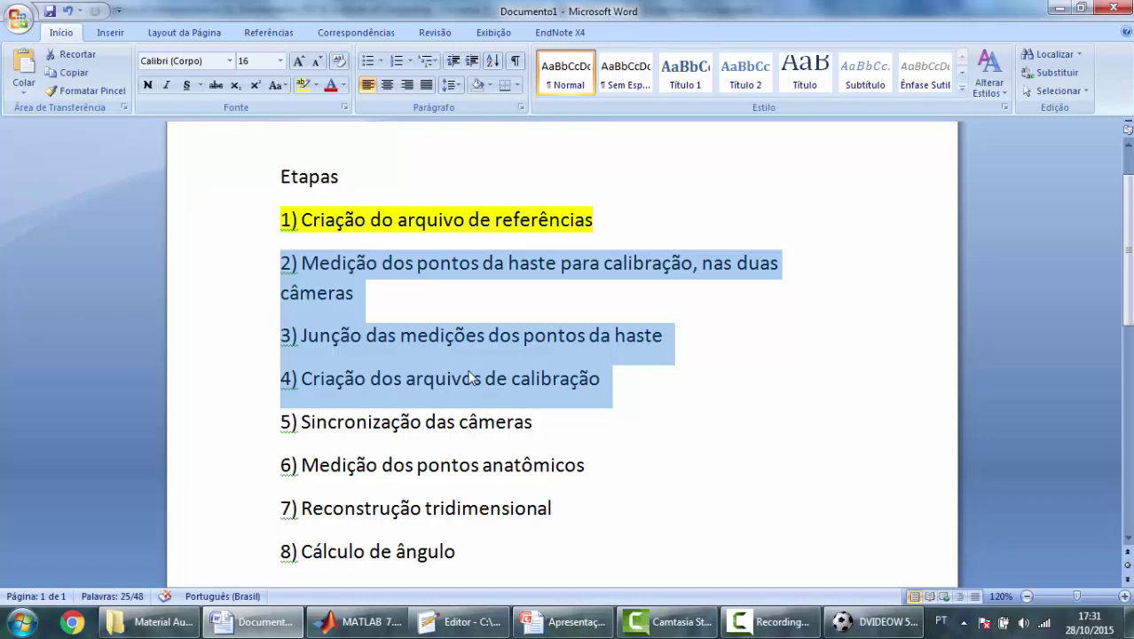
click(302, 84)
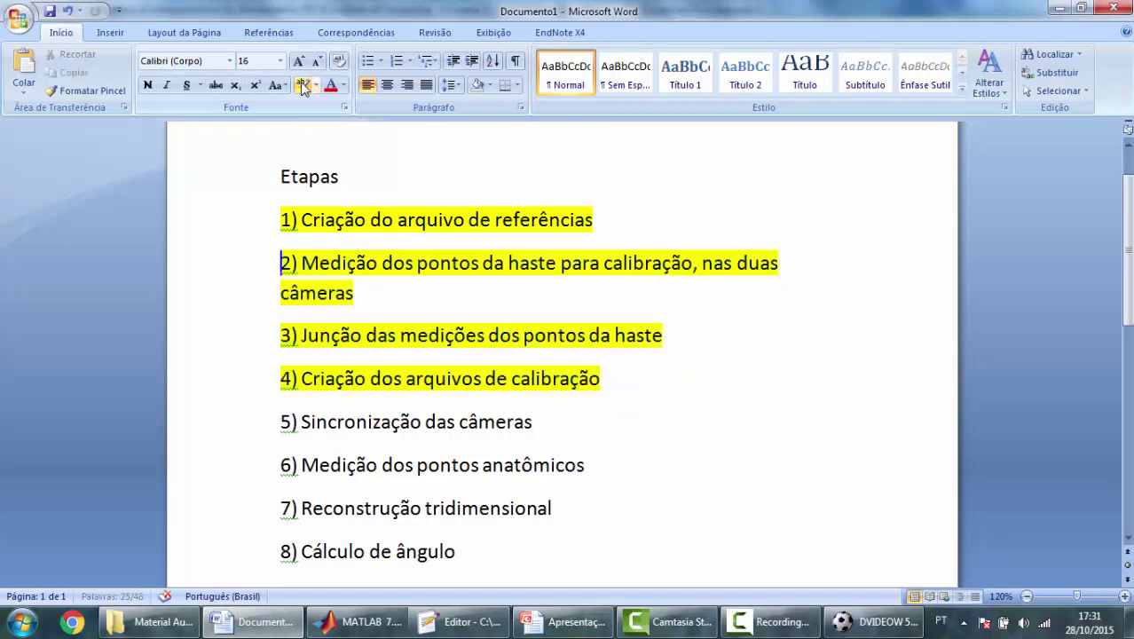
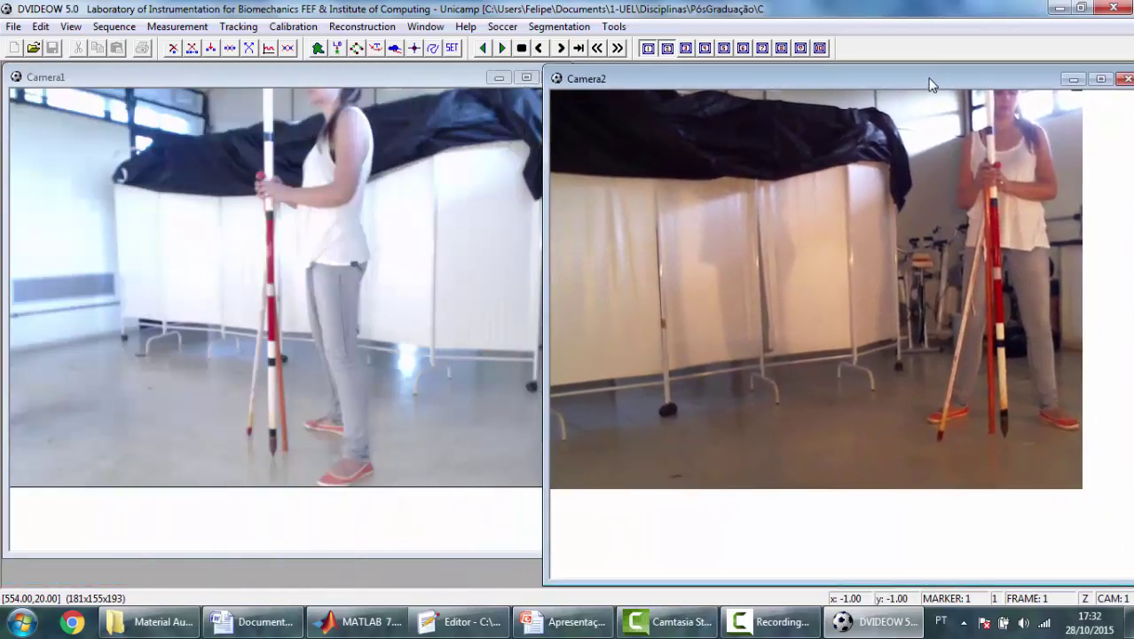
Go to frame 4990 in the Camera1 video
click(358, 79)
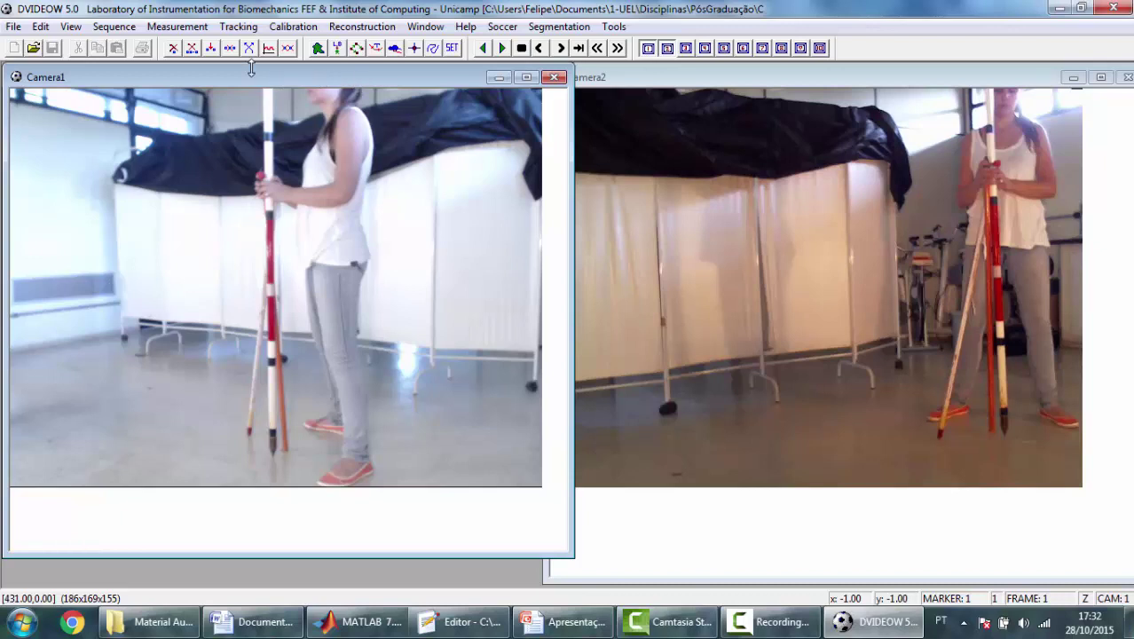
click(579, 48)
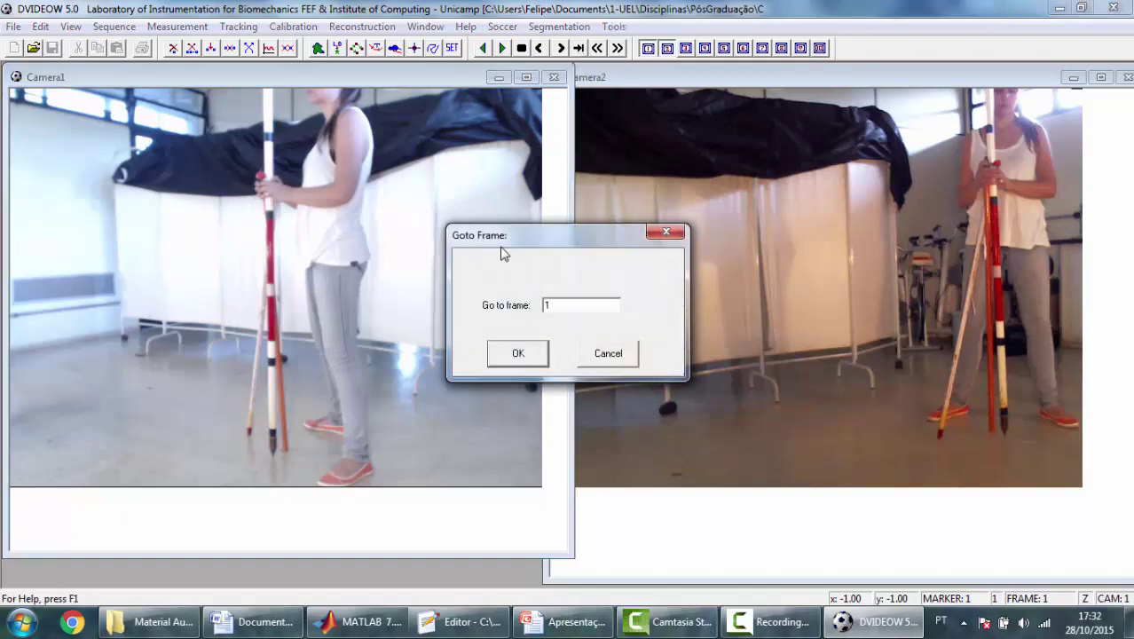
double_click(559, 306)
text(4990)
click(519, 353)
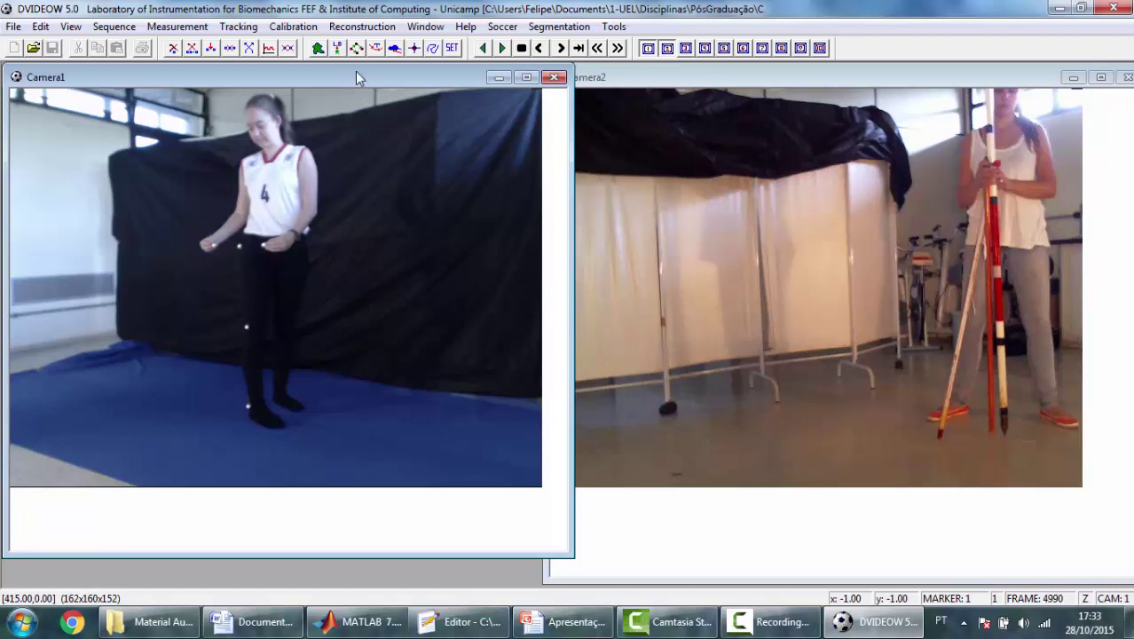
Turn on Show Signal in the synchronization audio options for Camera1 and enlarge its window slightly
click(365, 29)
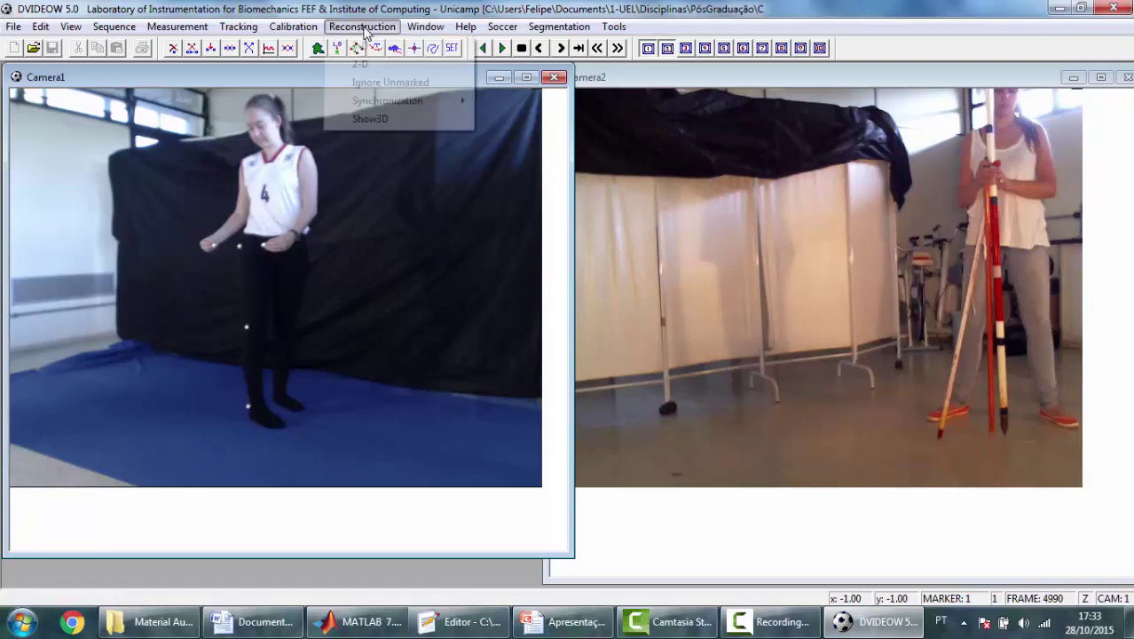
mouse_move(387, 105)
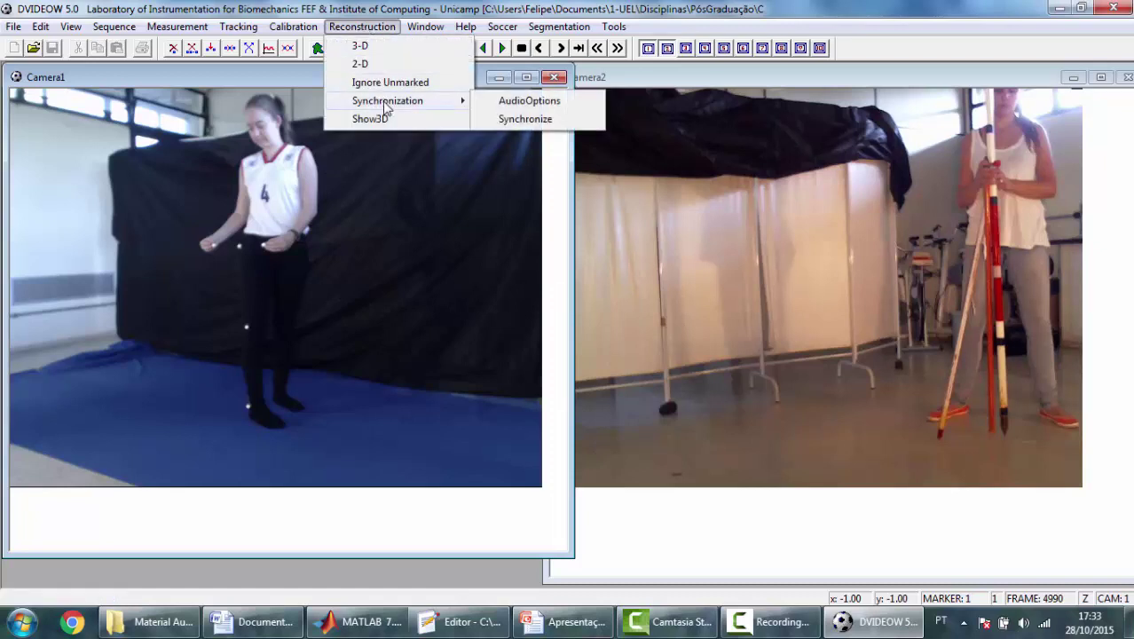
click(507, 104)
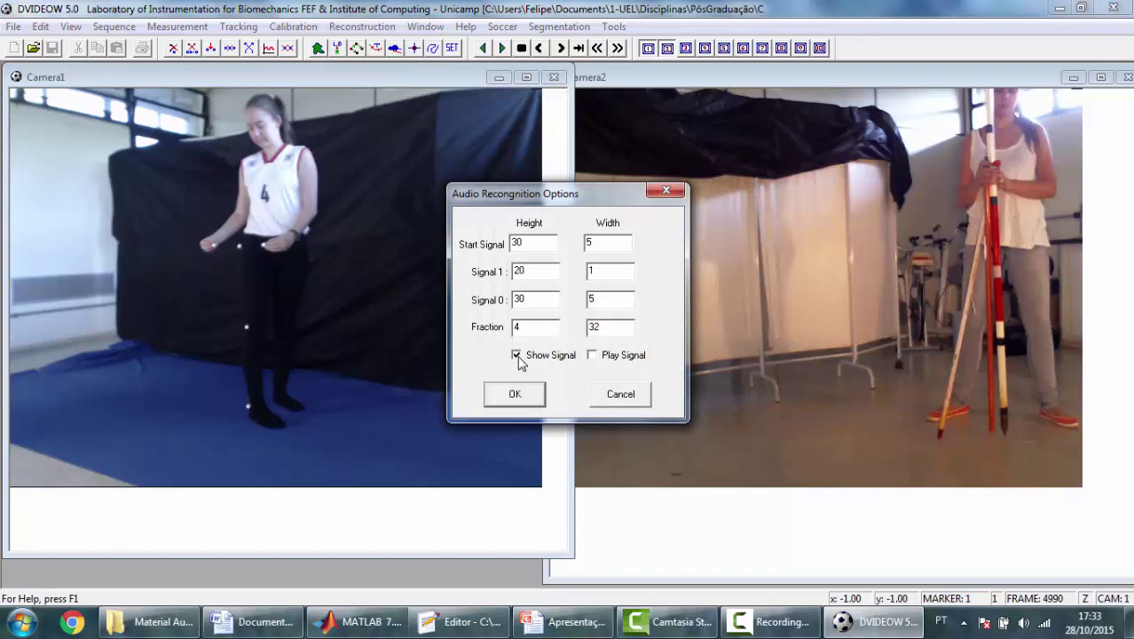
click(515, 394)
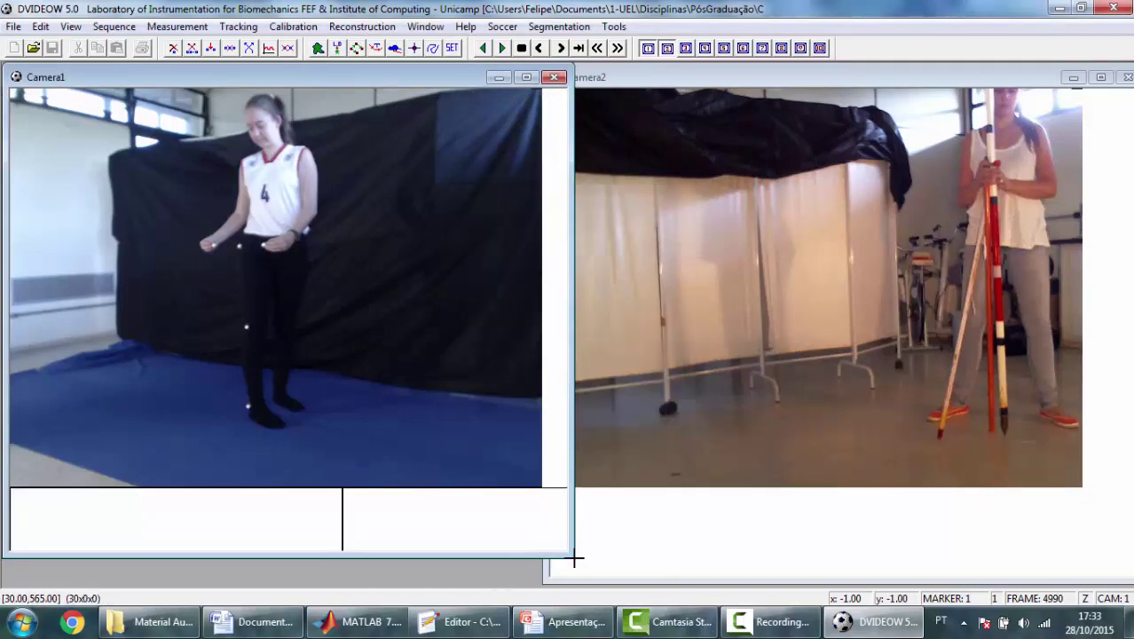
drag(574, 559, 577, 572)
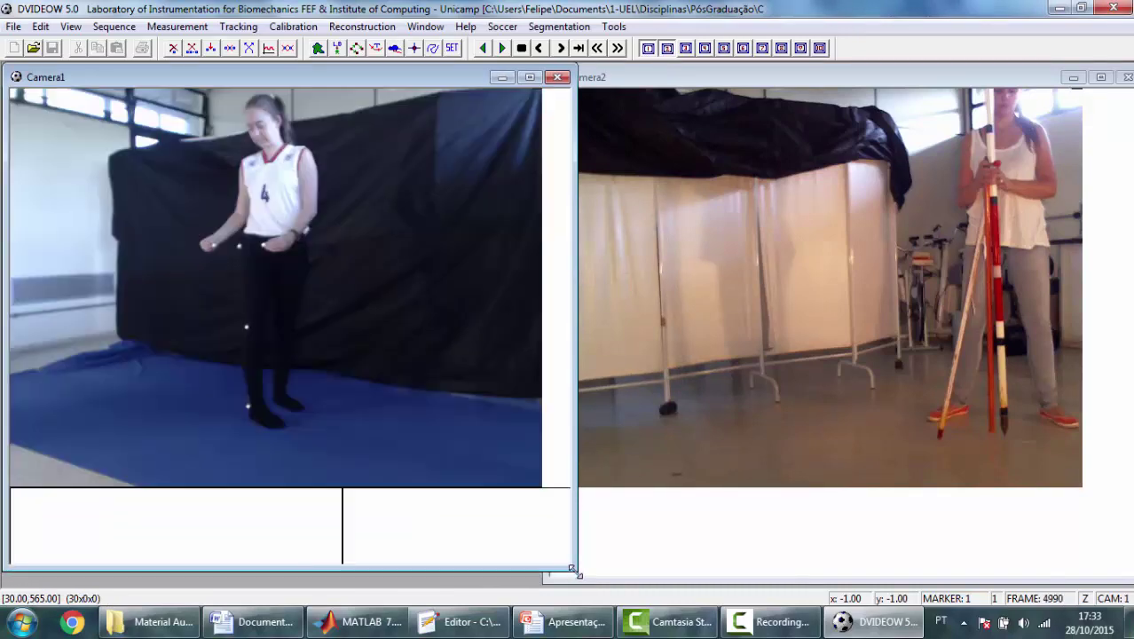
Step back and forth through the Camera1 frames to find where the audio signal starts, ending on frame 4998
click(376, 80)
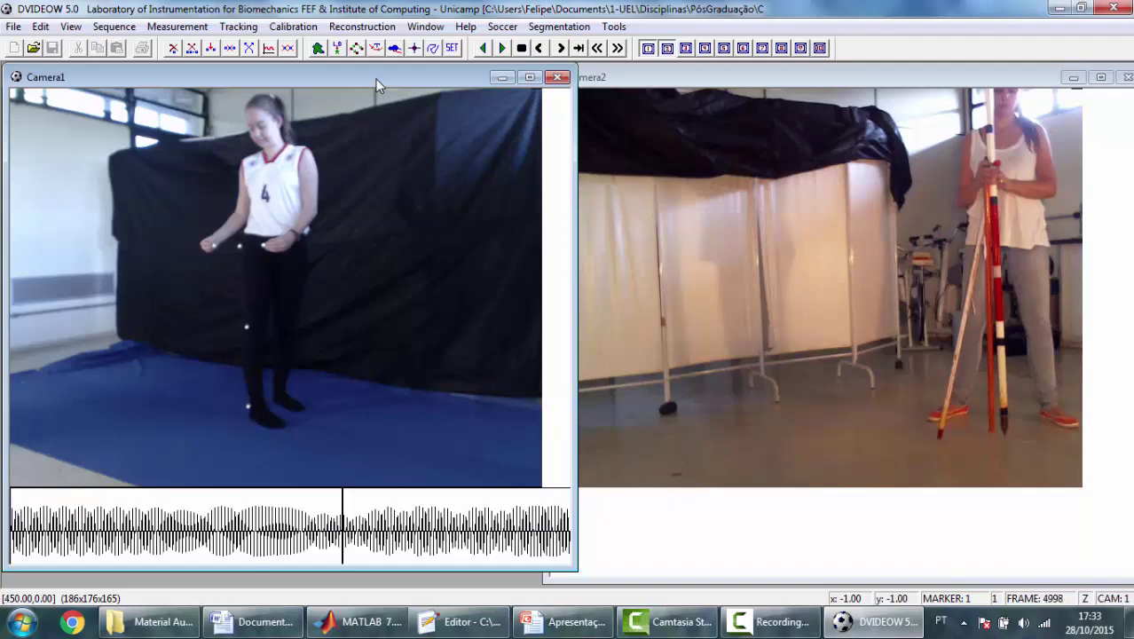
key(Left)
key(Left)
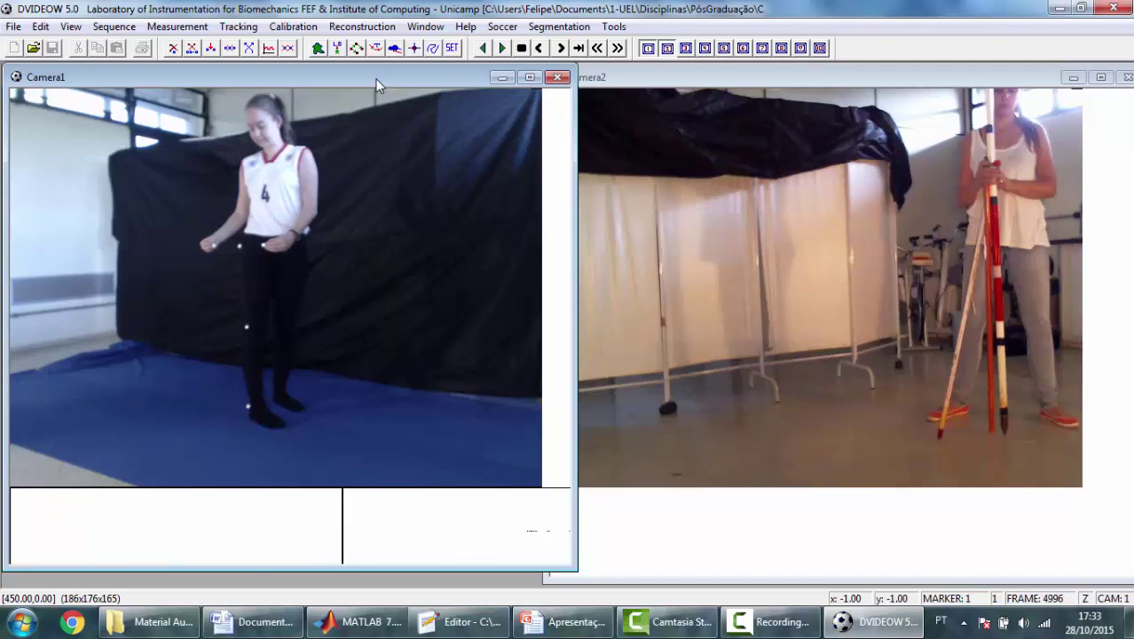
key(Right)
key(Right)
key(Right)
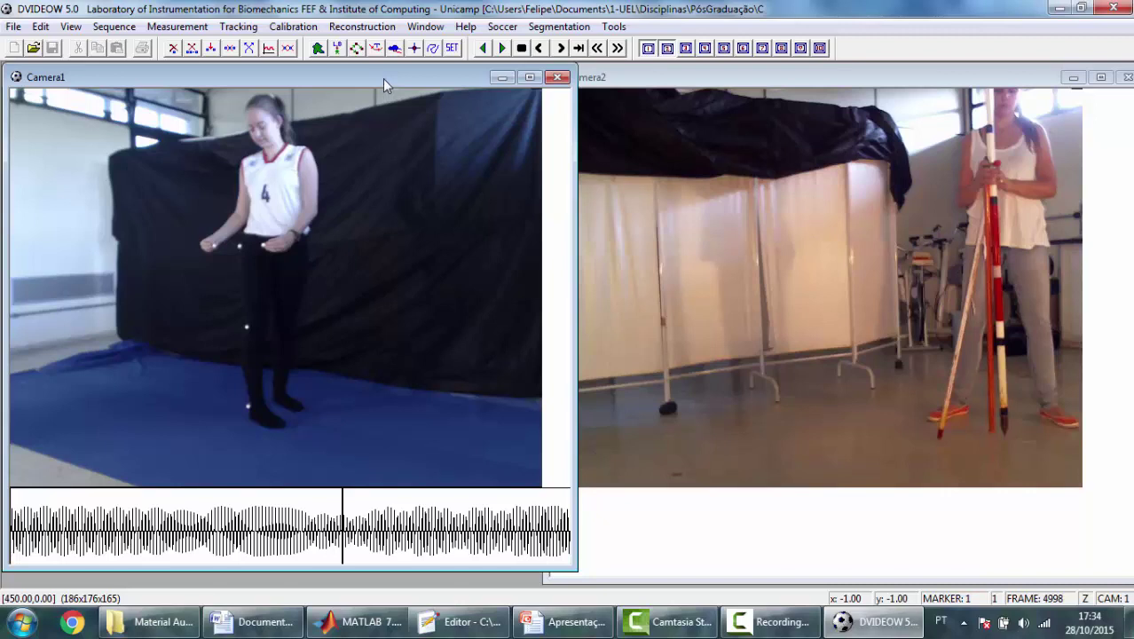
Go to frame 4530 in the Camera2 video
click(750, 78)
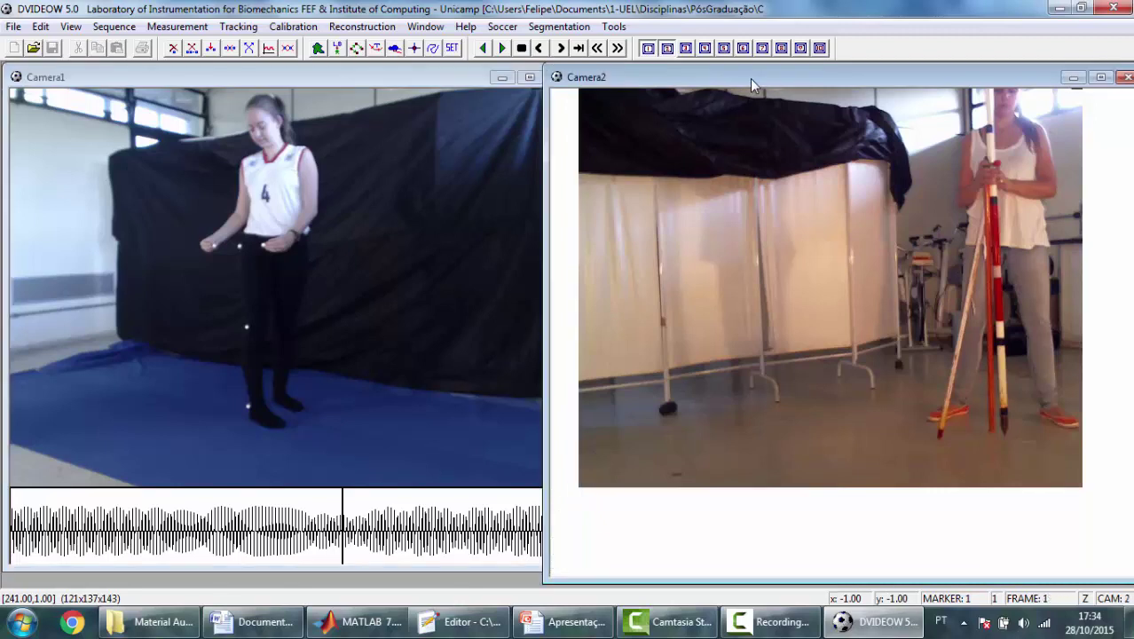
click(579, 48)
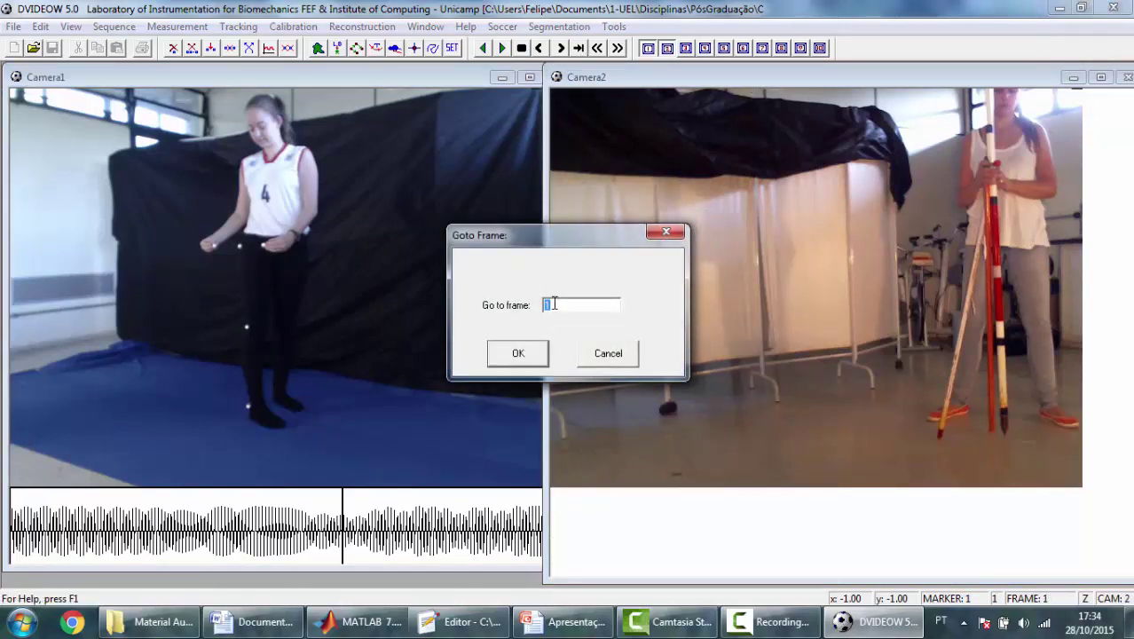
text(4530)
key(Return)
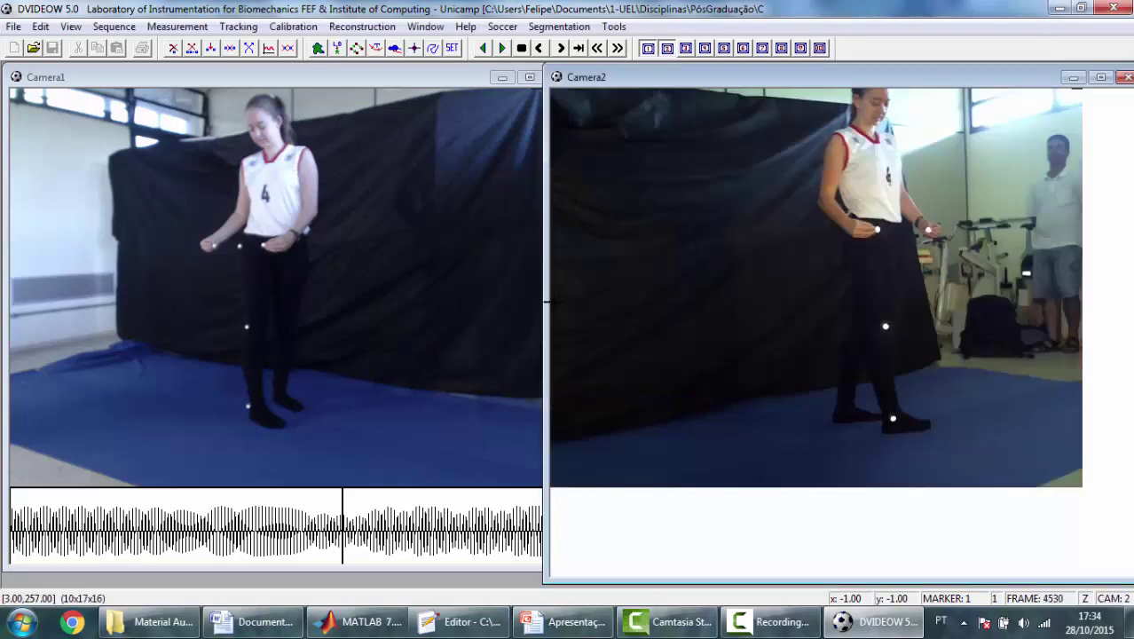
Turn on Show Signal in the synchronization audio options for Camera2 and advance its video to frame 4536
click(377, 28)
mouse_move(400, 102)
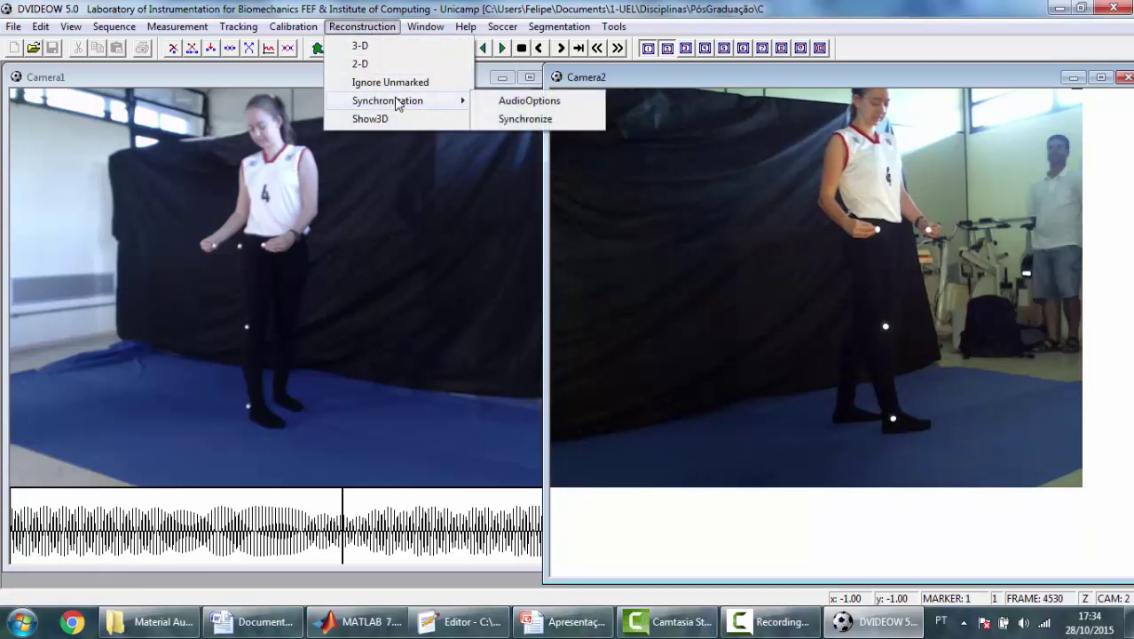
click(526, 101)
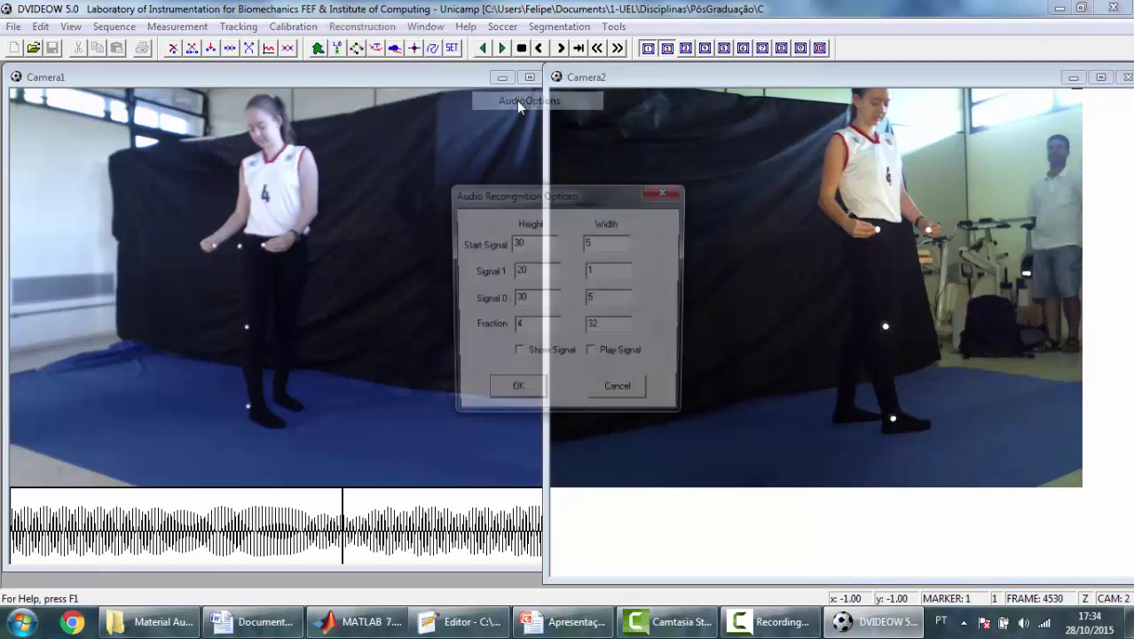
click(543, 361)
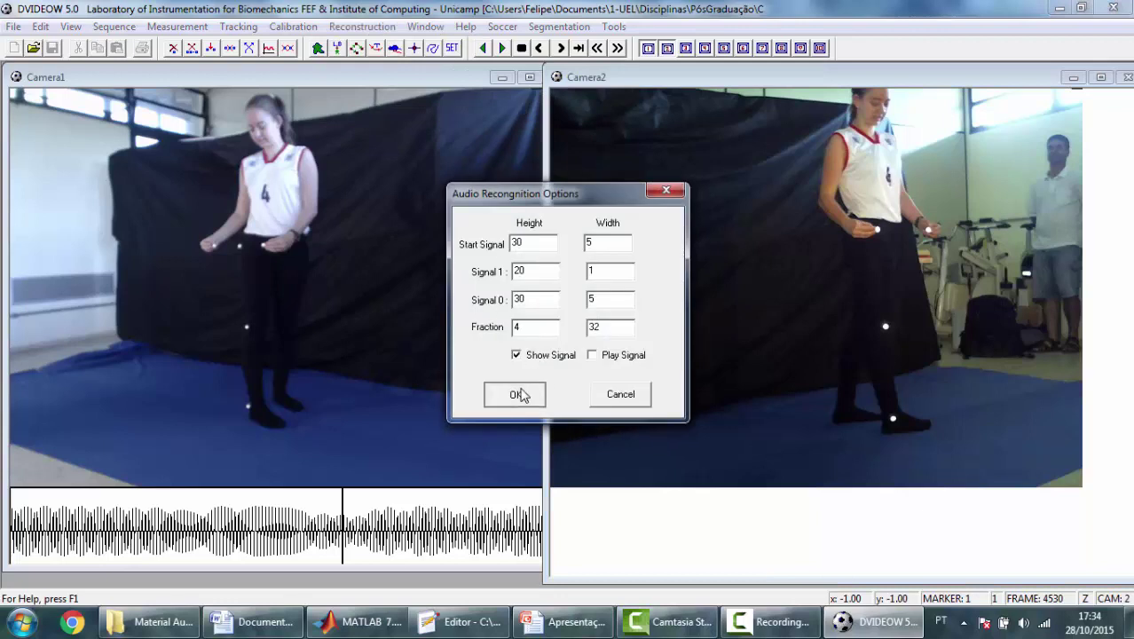
click(515, 394)
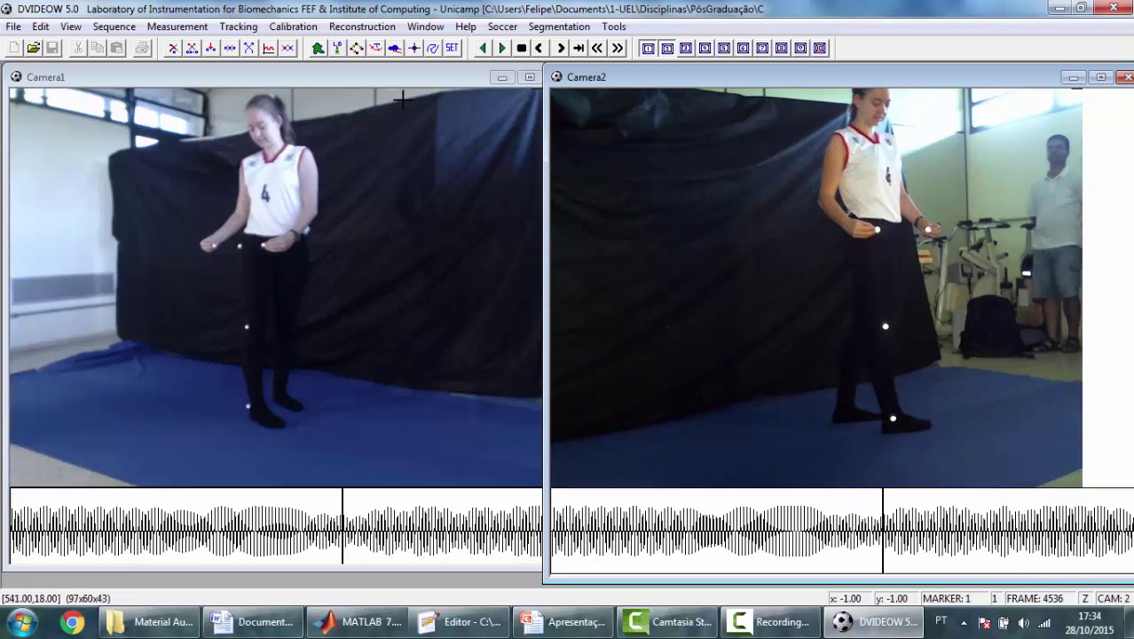
Check the current frame of both cameras, and set cam1's synchronization value to 4998 in the soccer tracking camera options
click(333, 79)
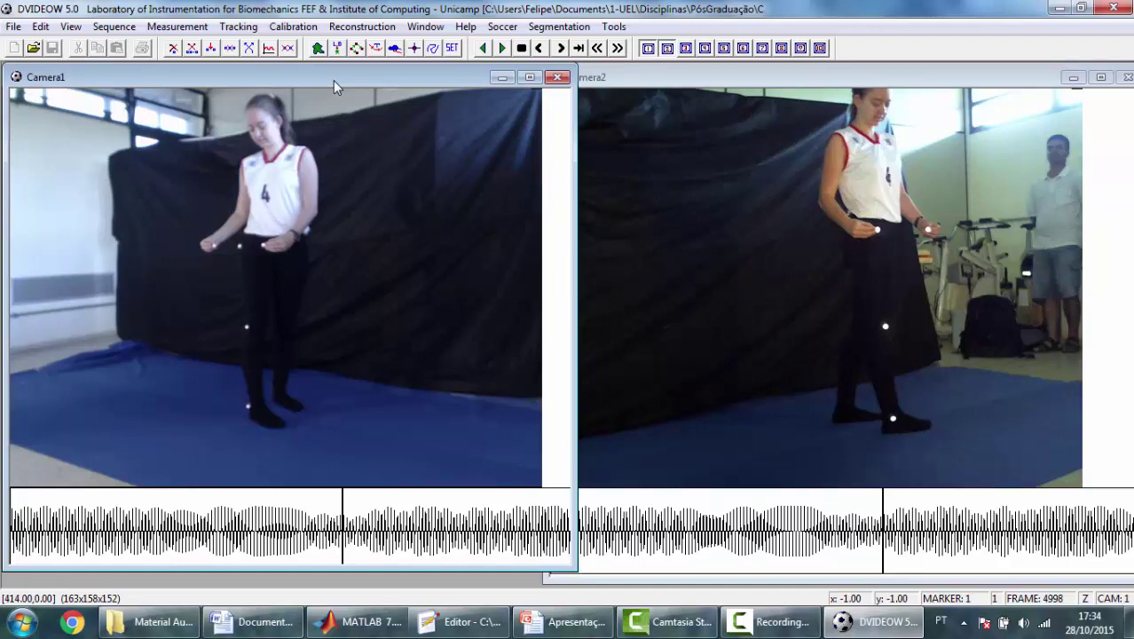
click(775, 75)
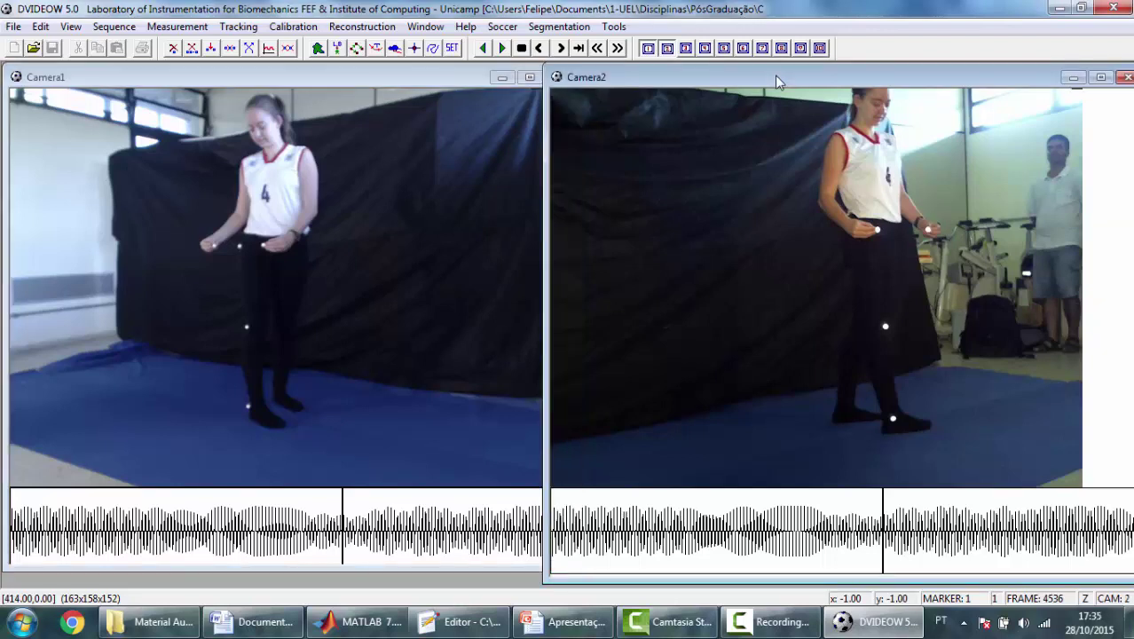
click(410, 78)
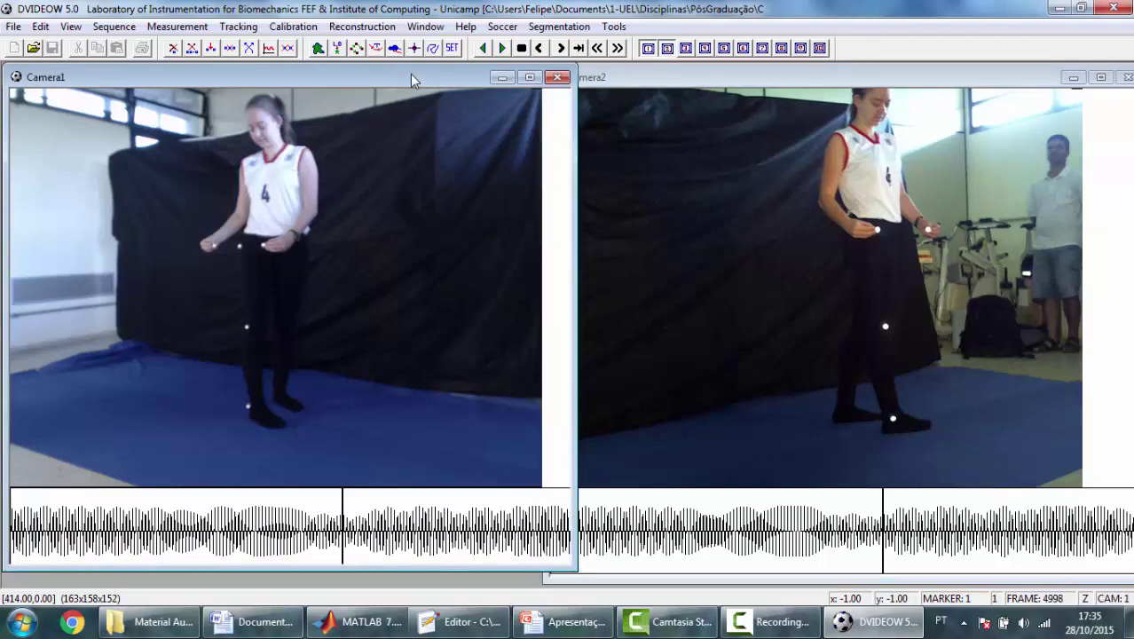
click(452, 49)
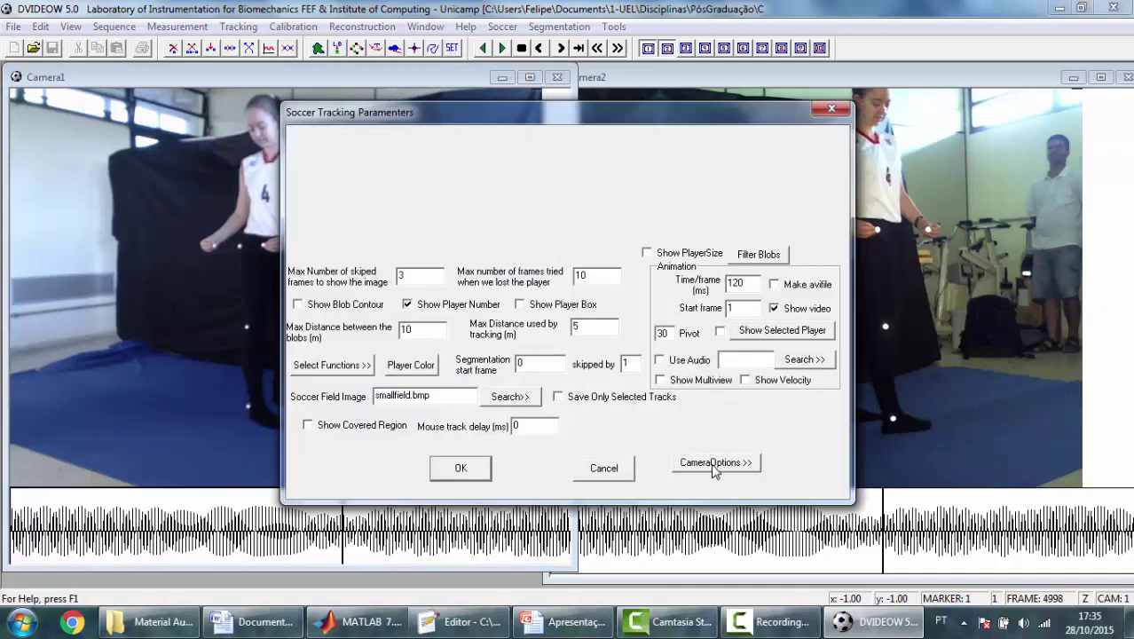
click(716, 463)
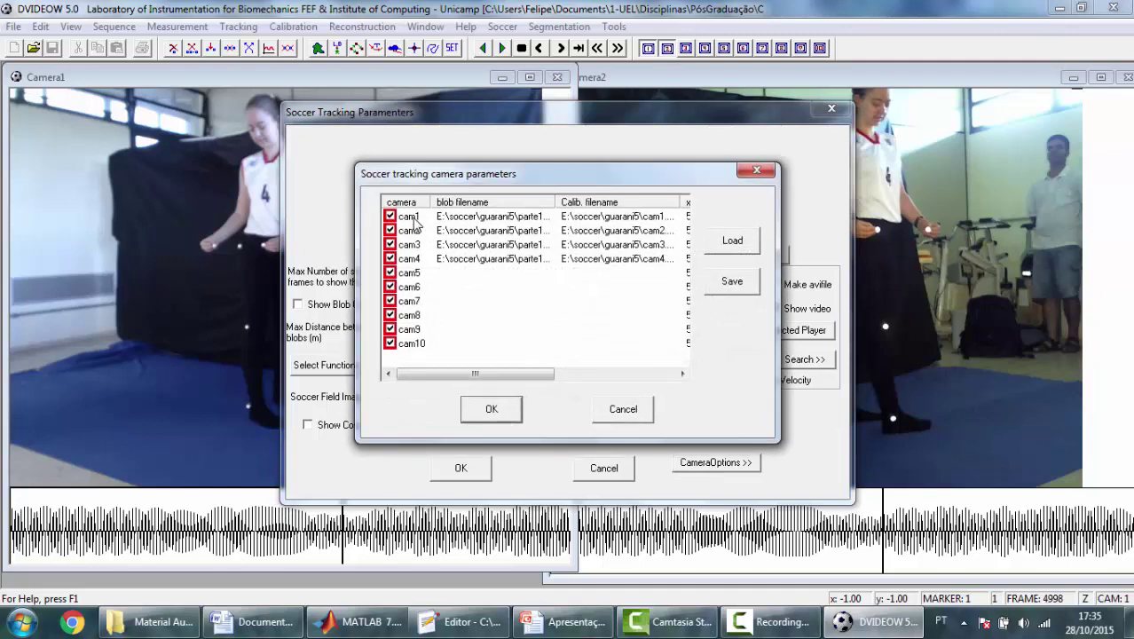
double_click(413, 222)
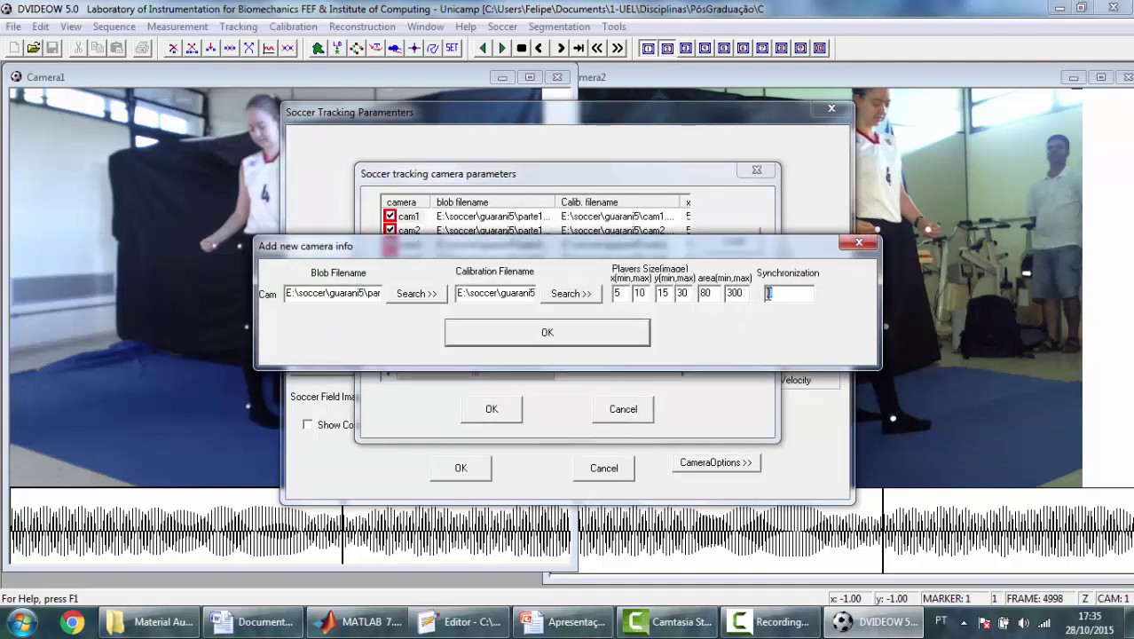
double_click(781, 300)
text(4998)
click(619, 332)
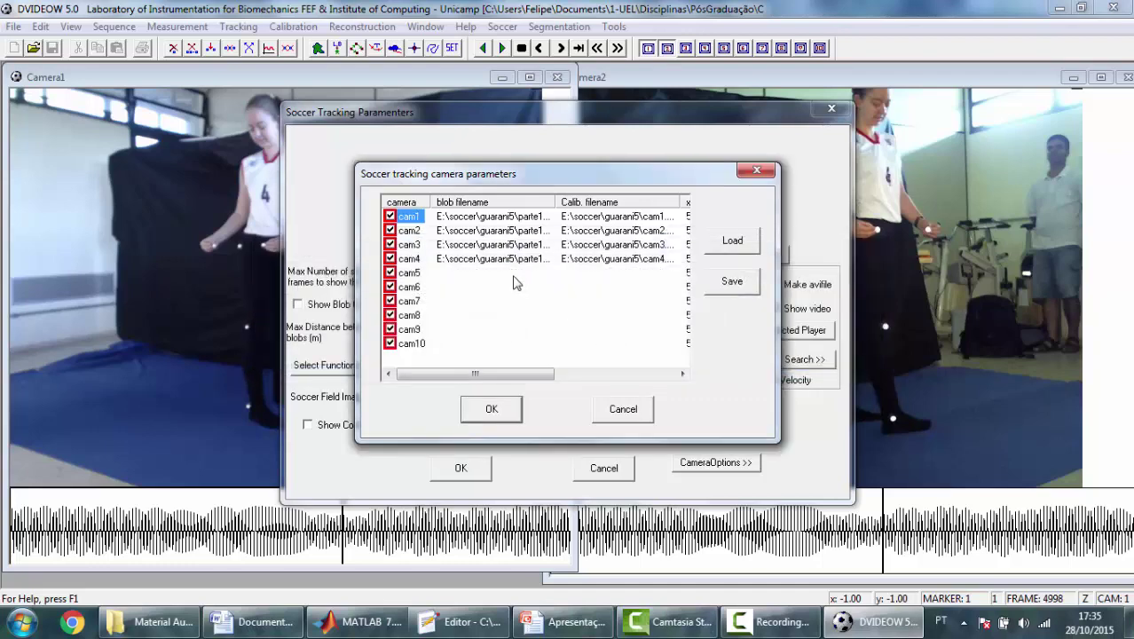
Set cam2's synchronization value to 4535 and accept the camera and soccer tracking parameters
double_click(410, 230)
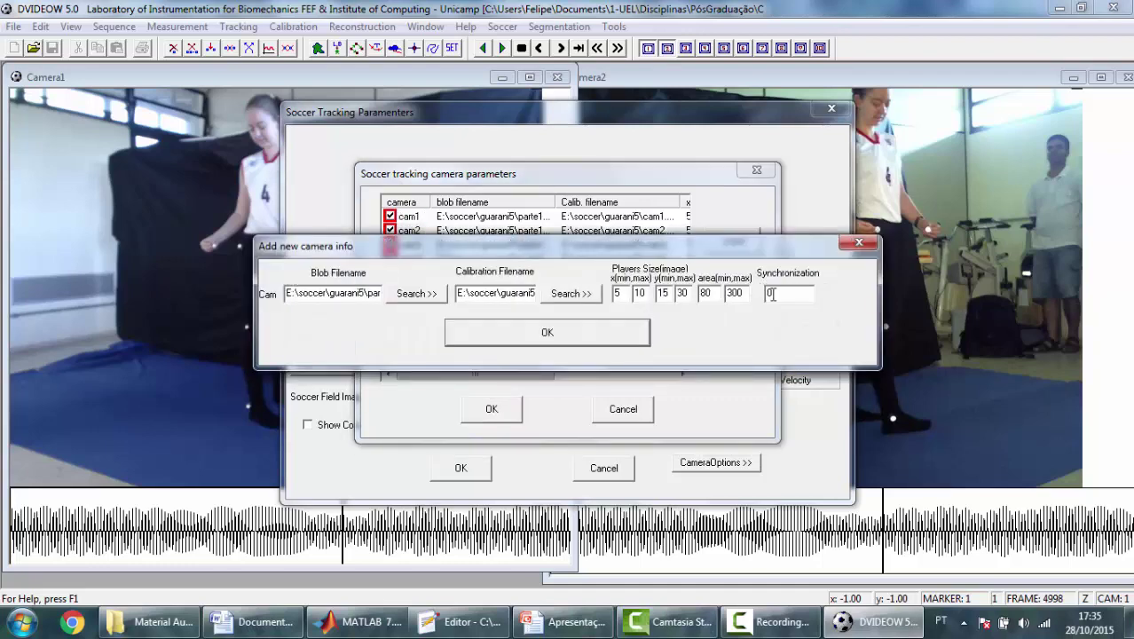
double_click(771, 294)
text(4535)
click(575, 341)
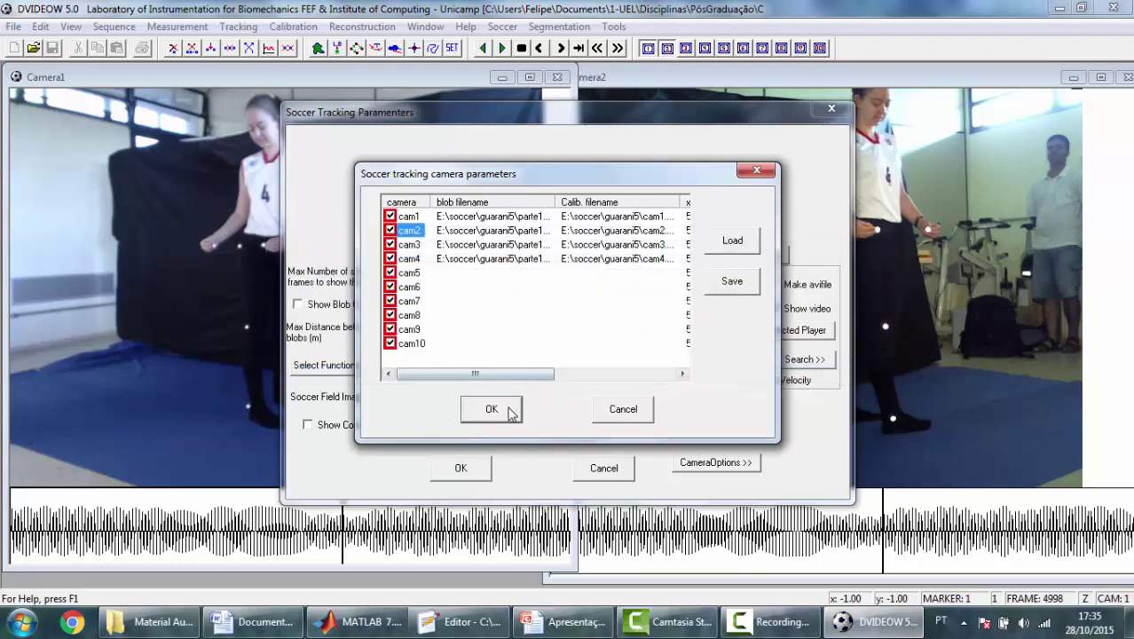
click(501, 410)
click(462, 469)
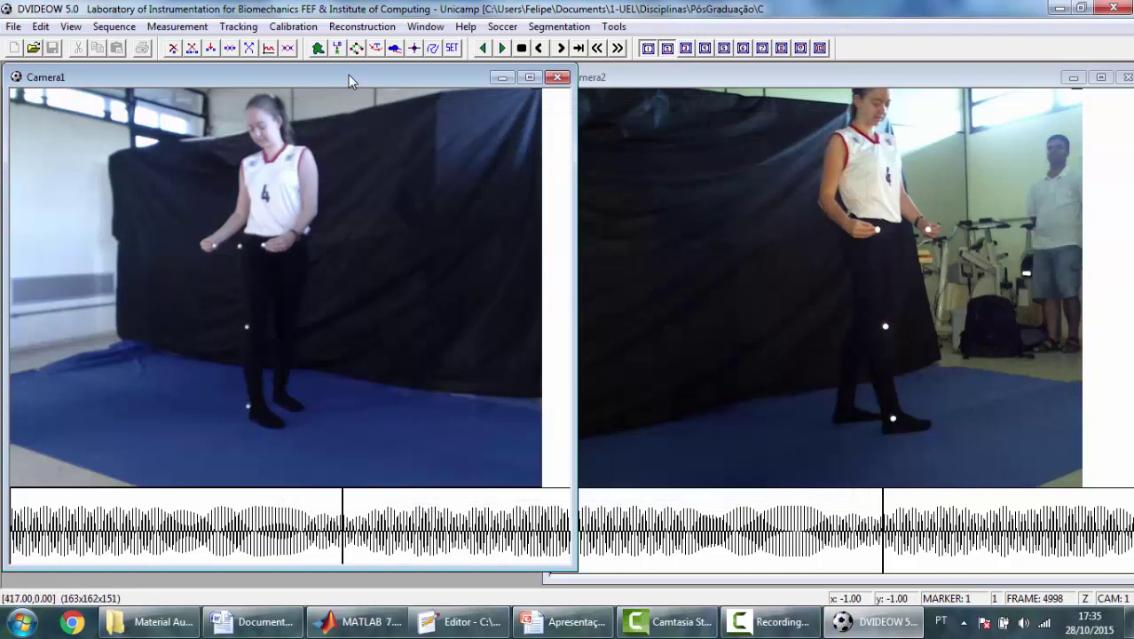
Return both the Camera1 and Camera2 videos to frame 1 and make Camera1 active again
click(580, 49)
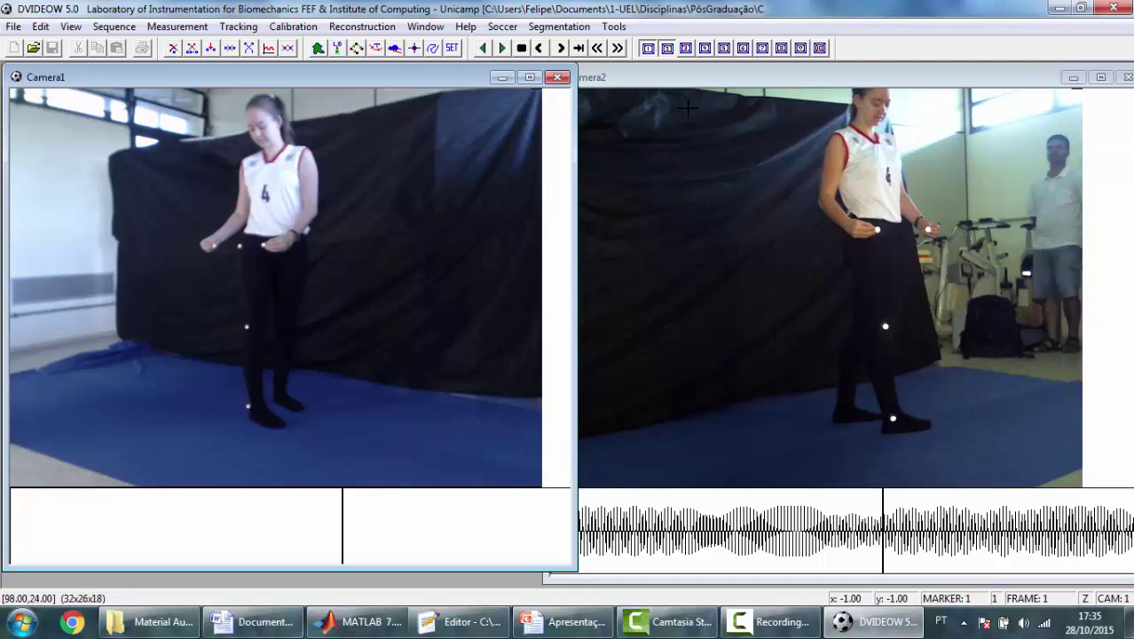
click(724, 79)
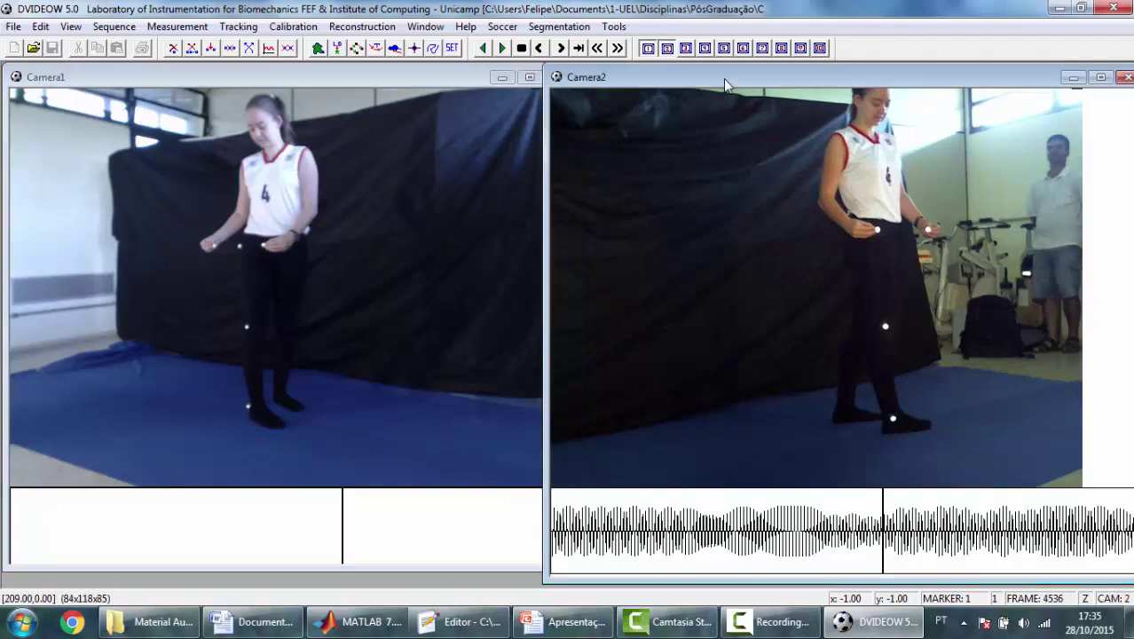
click(578, 48)
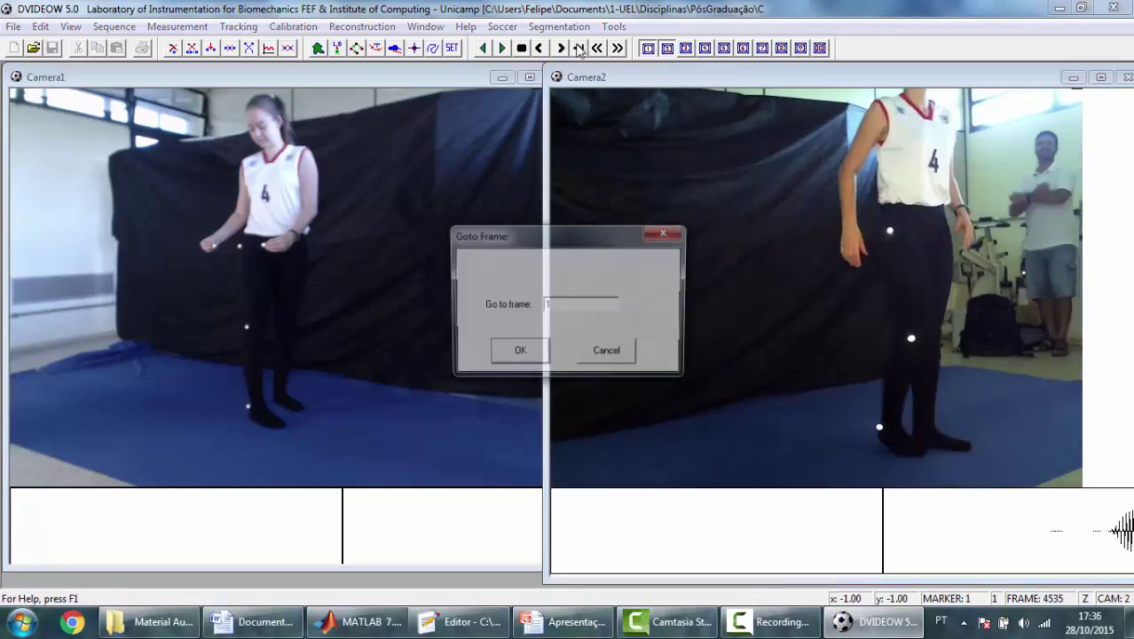
text(1)
click(541, 355)
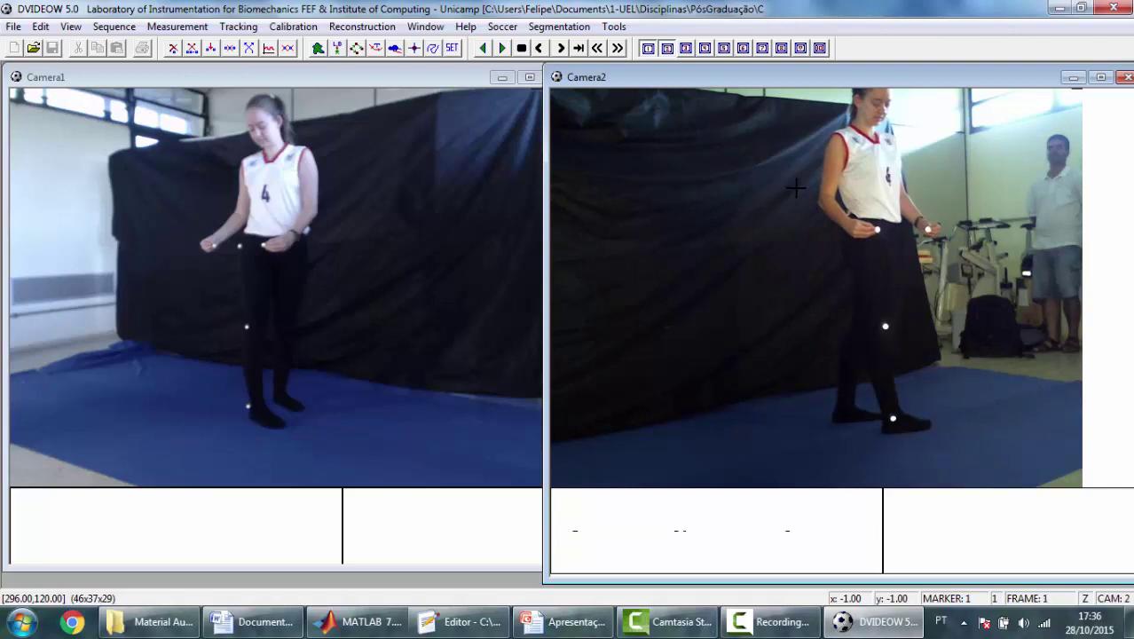
click(333, 77)
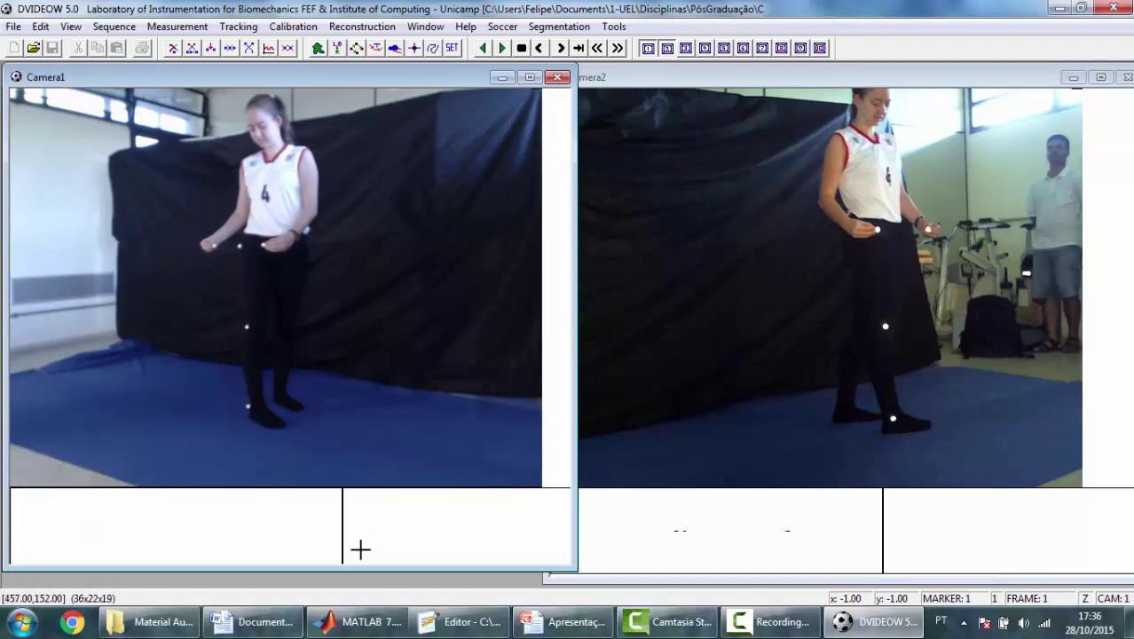
Highlight "5) Sincronização das câmeras" in yellow in the Word steps list, and switch back to DVIDEOW
click(253, 622)
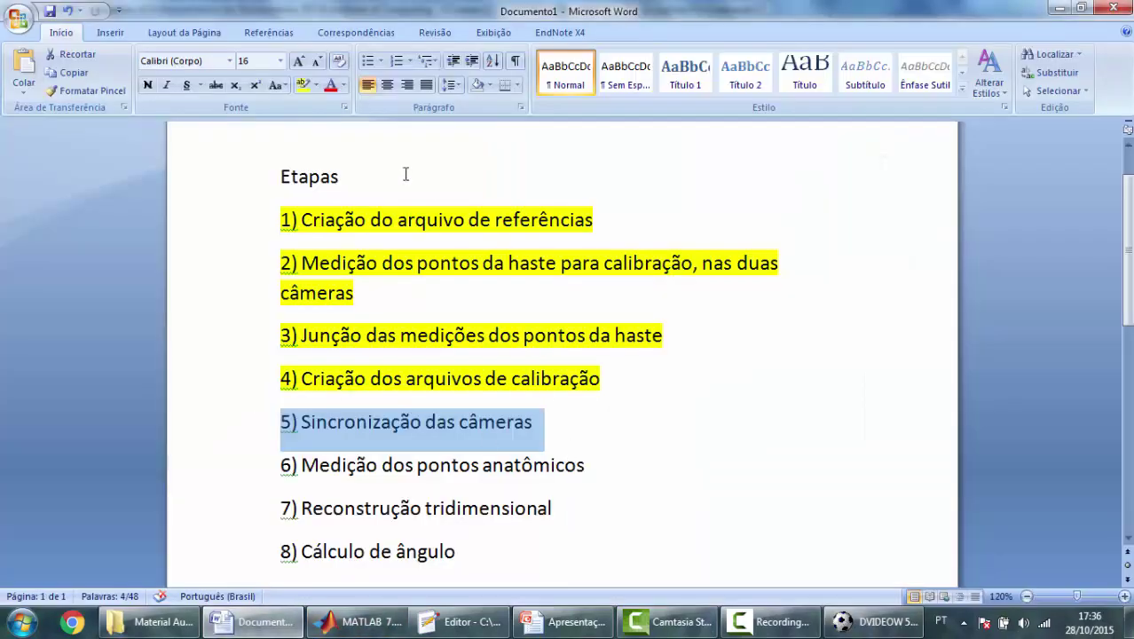
click(303, 84)
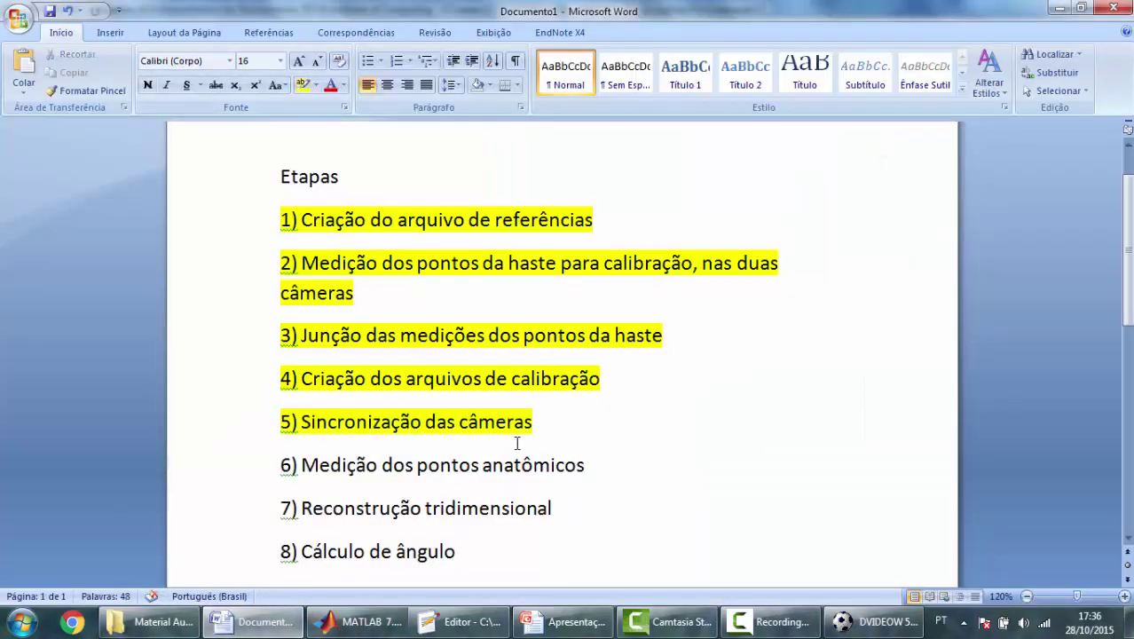
click(865, 626)
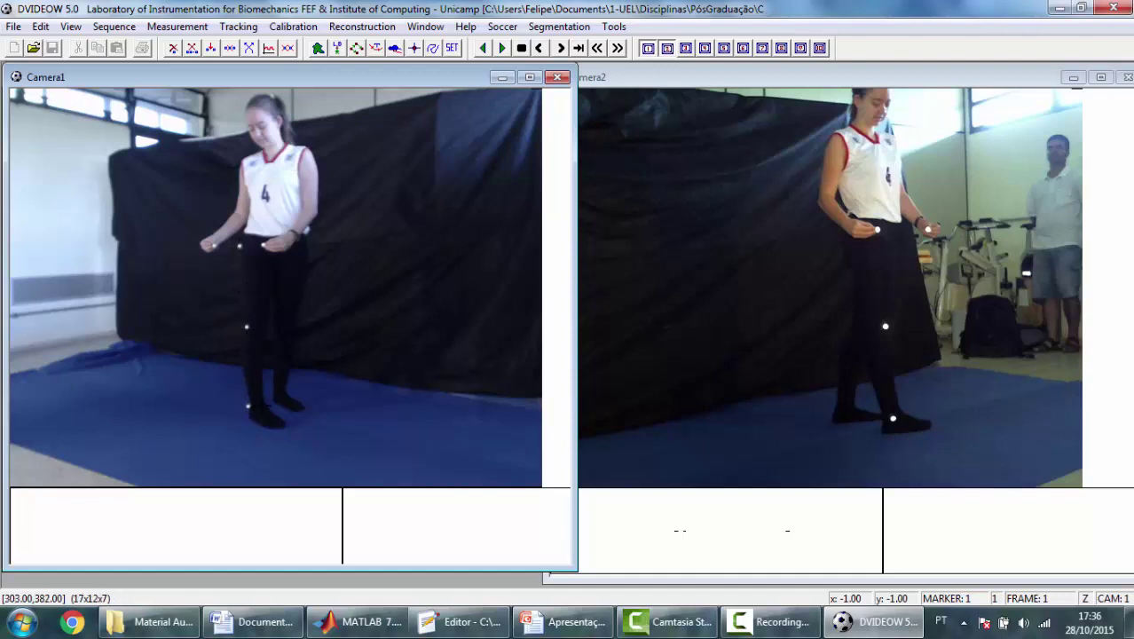
Play the Camera1 video forward and step back to stop at frame 1000
click(619, 48)
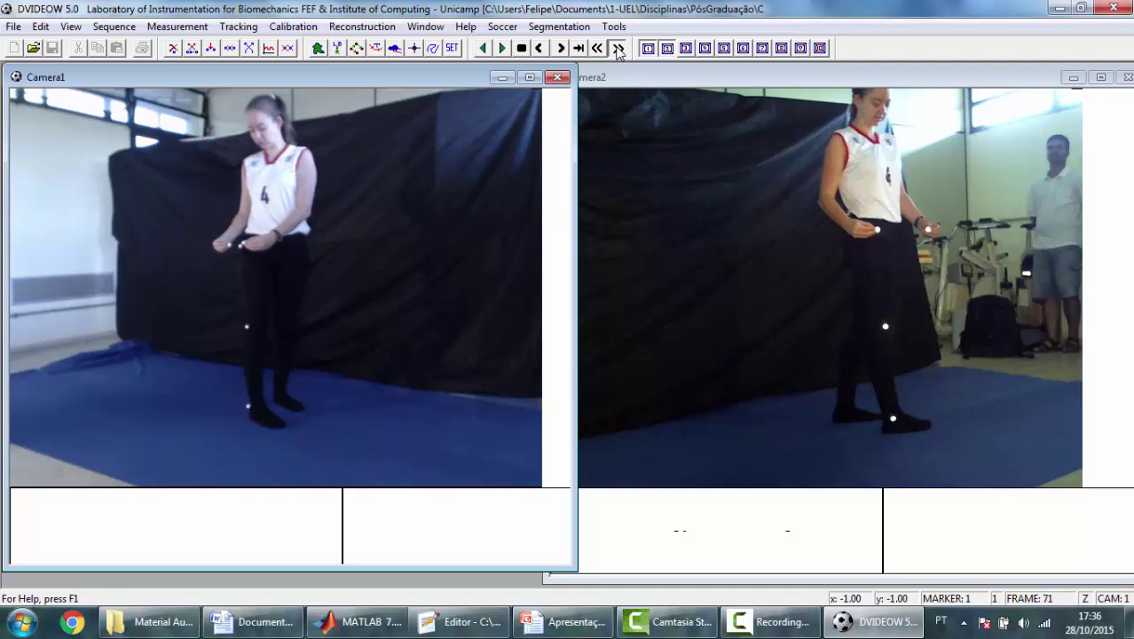
click(619, 48)
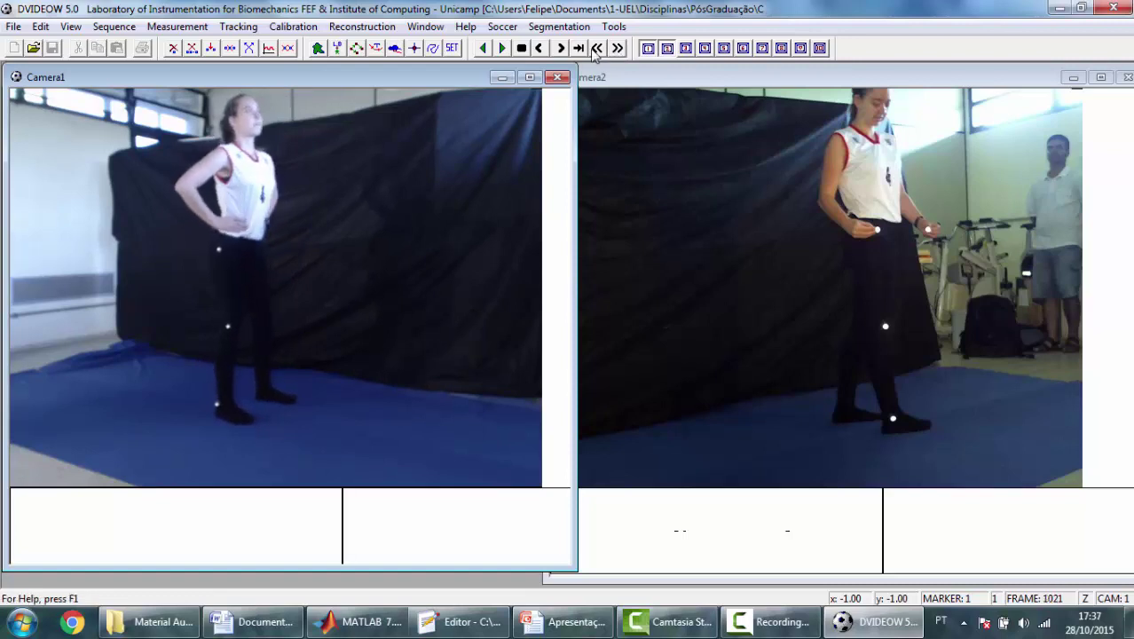
click(594, 51)
click(594, 51)
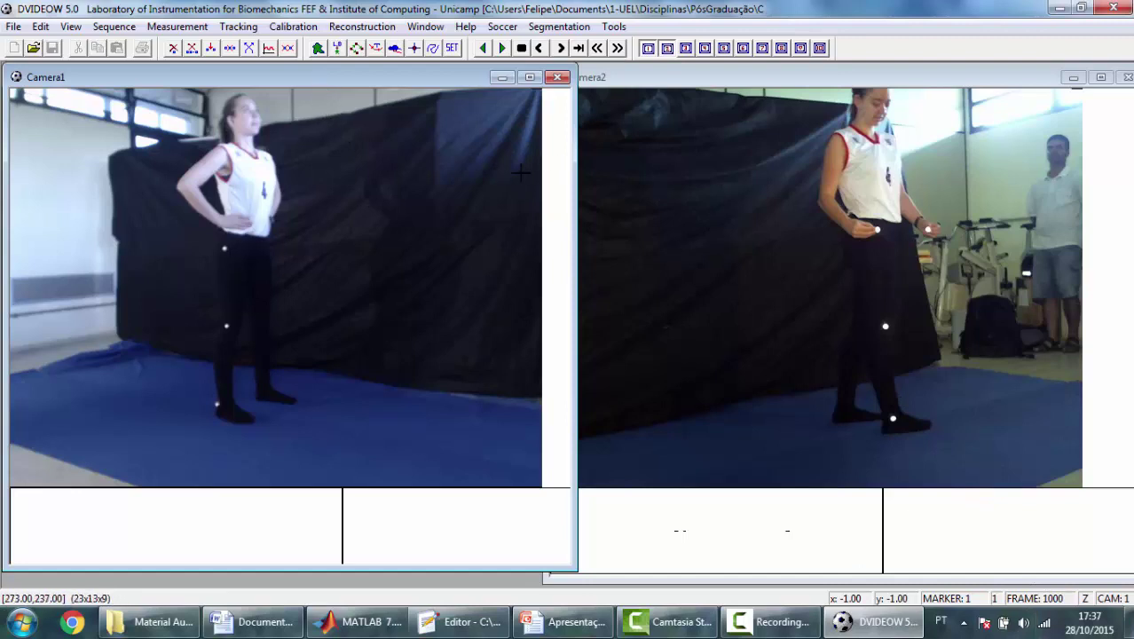
Go to frame 1000 in the Camera2 video
click(834, 77)
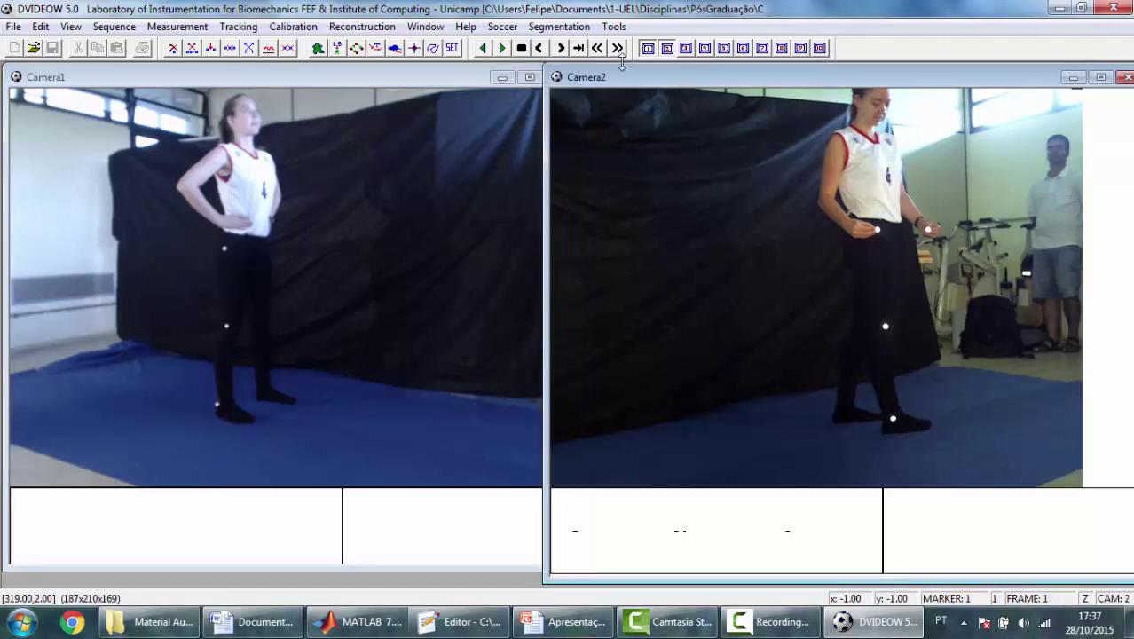
click(579, 48)
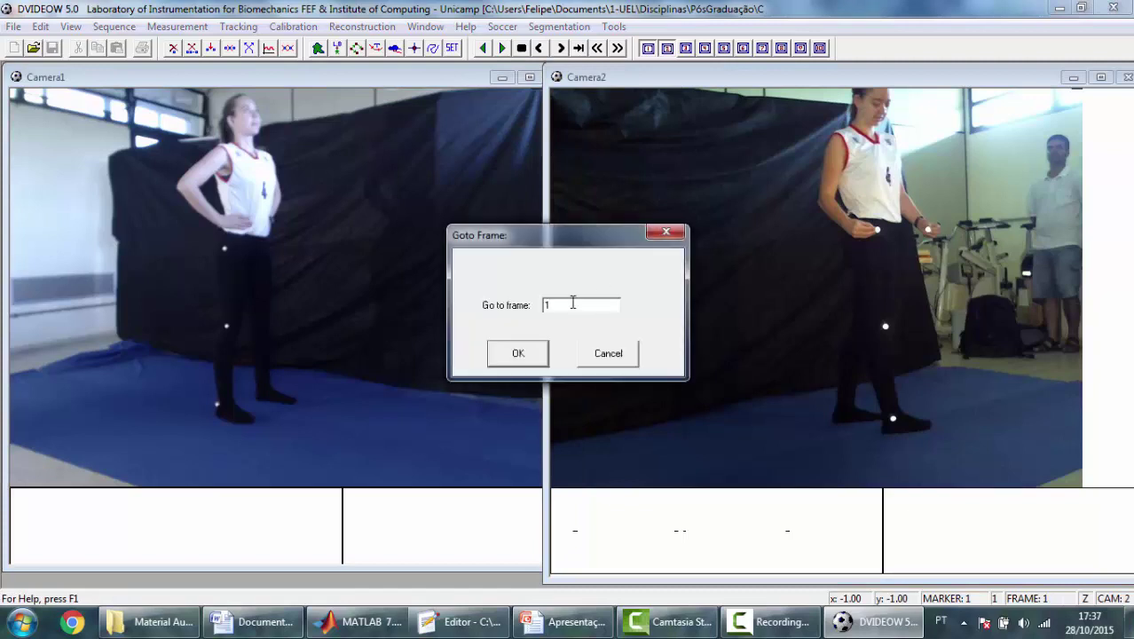
text(000)
key(Return)
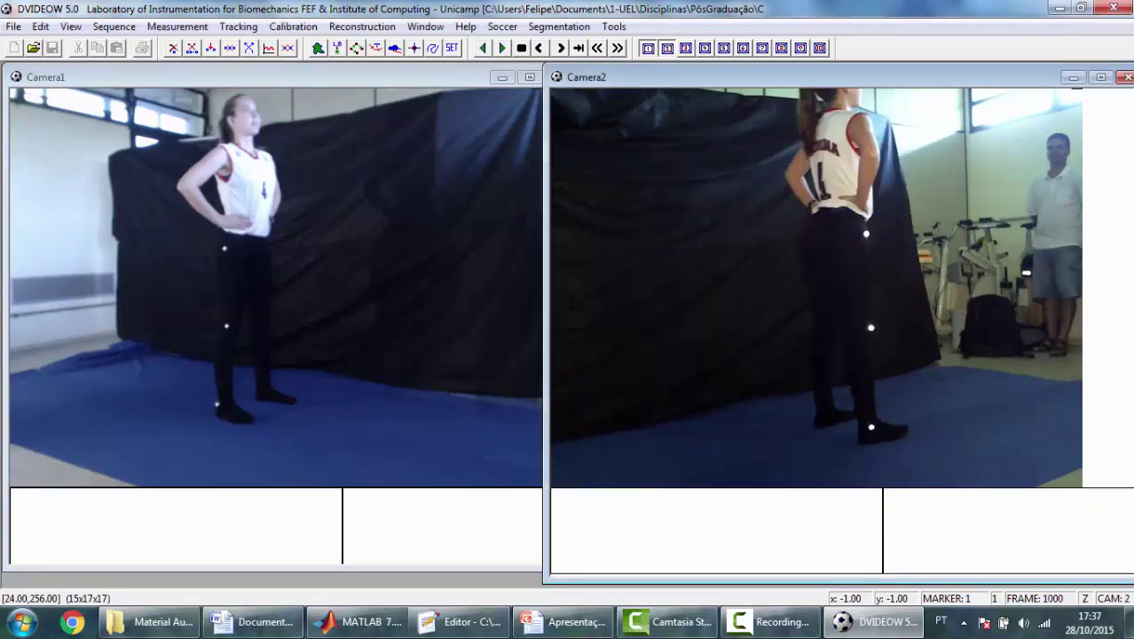
Enable marking in Camera1 and mark the hip, knee and ankle markers at frame 1000 as points 1, 2 and 3
click(303, 79)
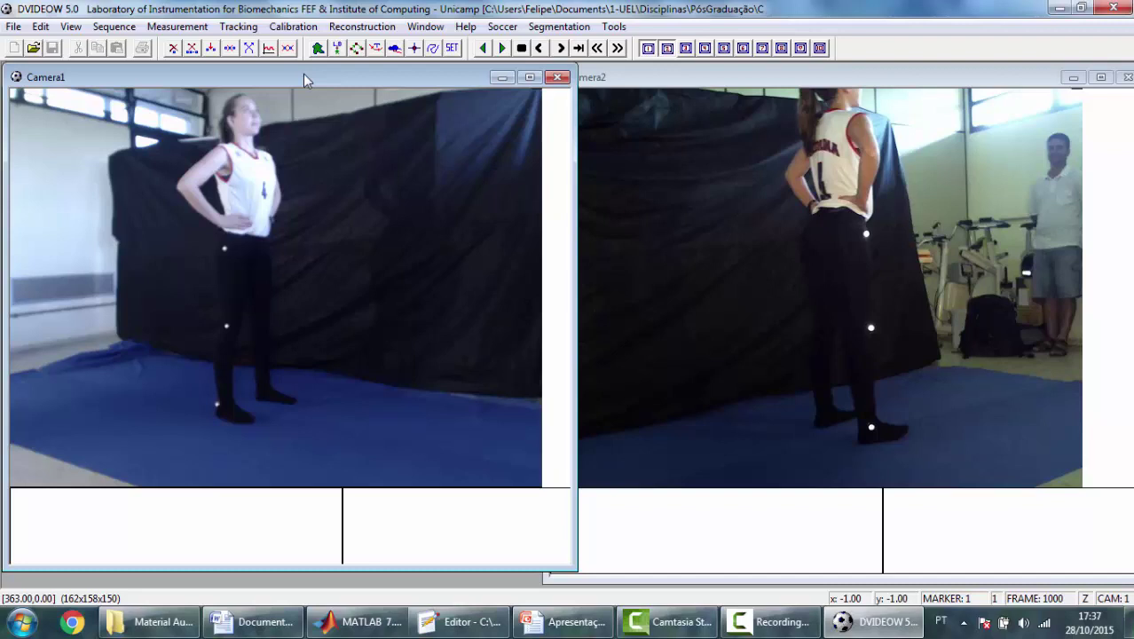
click(166, 33)
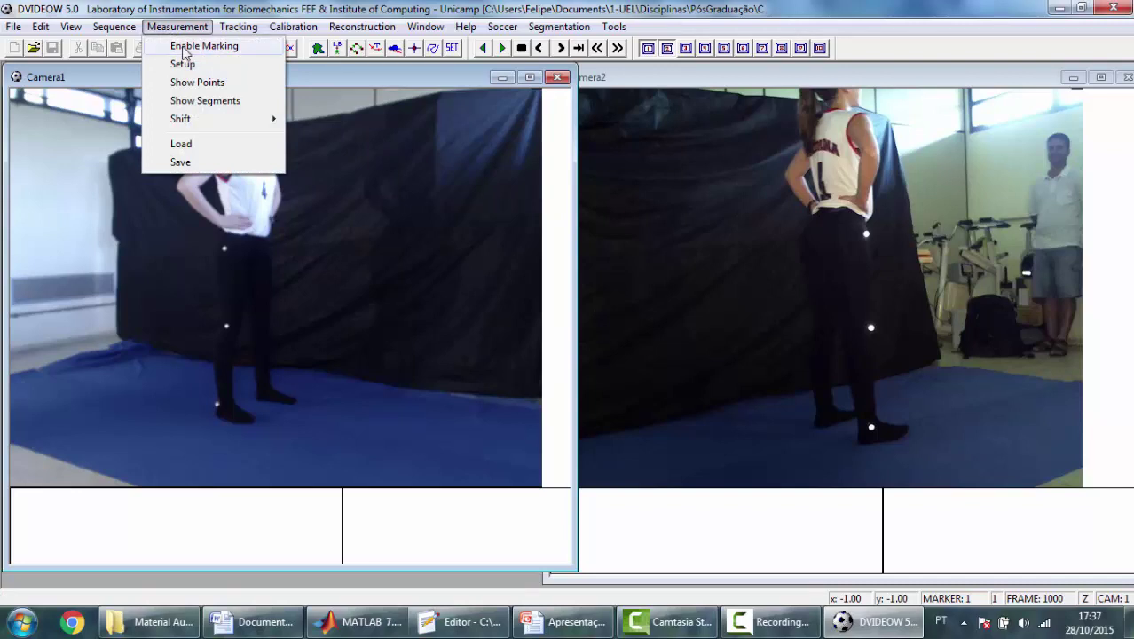
click(184, 49)
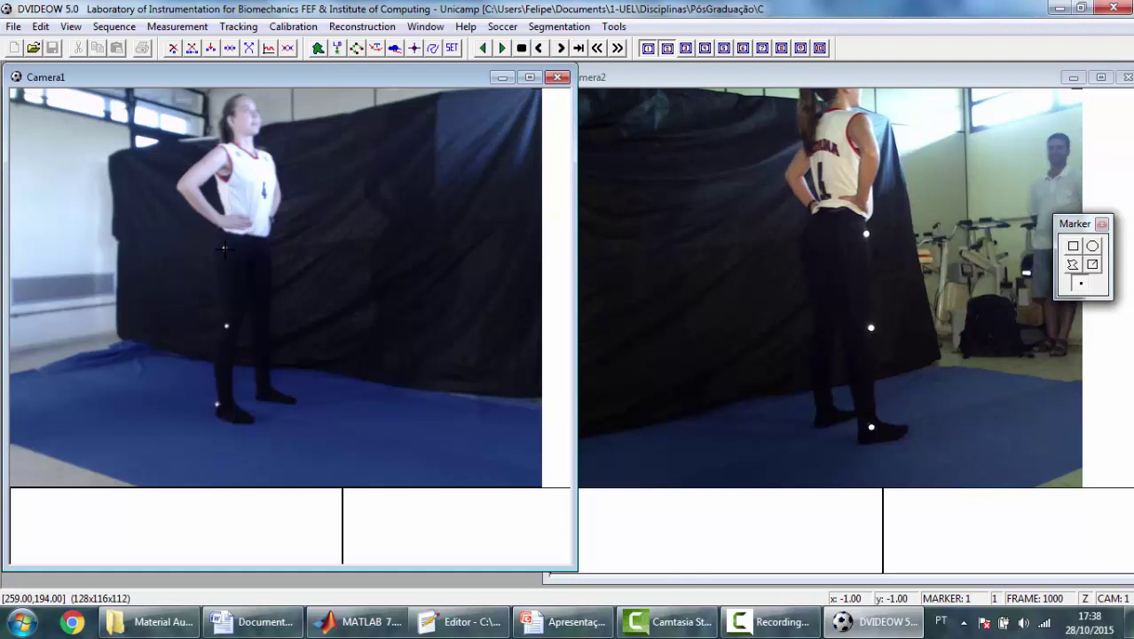
click(222, 247)
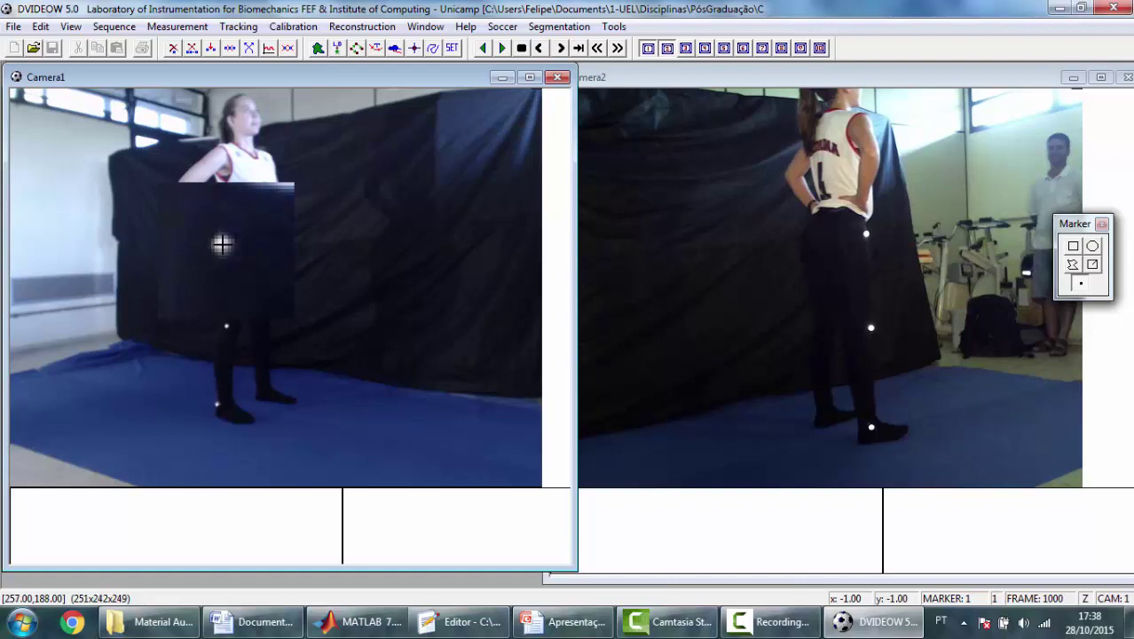
click(222, 244)
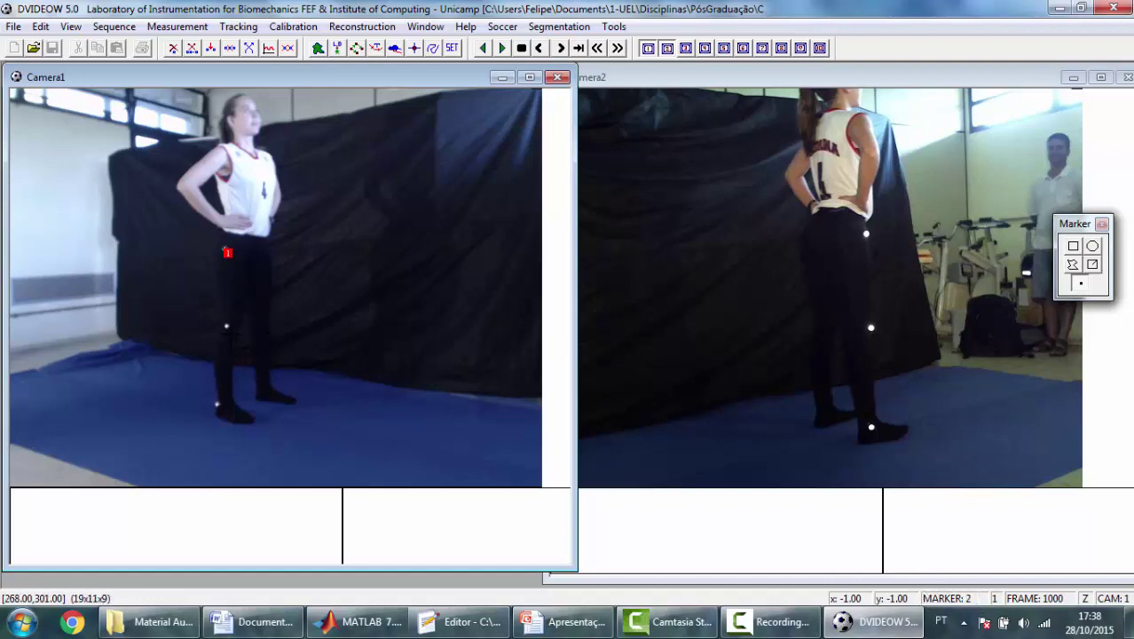
click(227, 325)
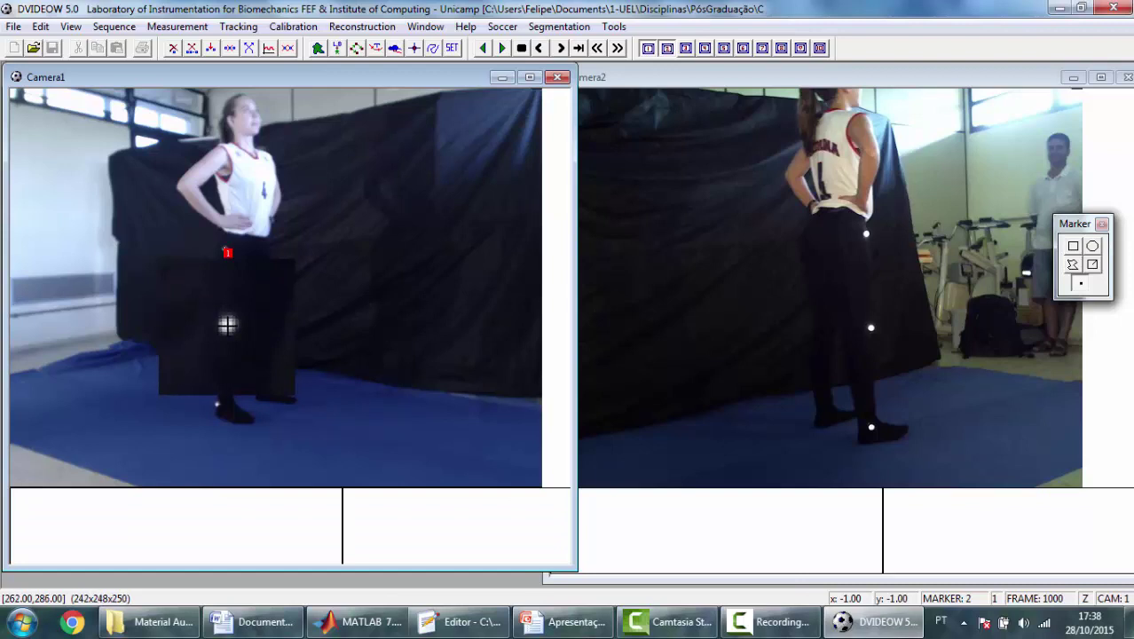
click(228, 326)
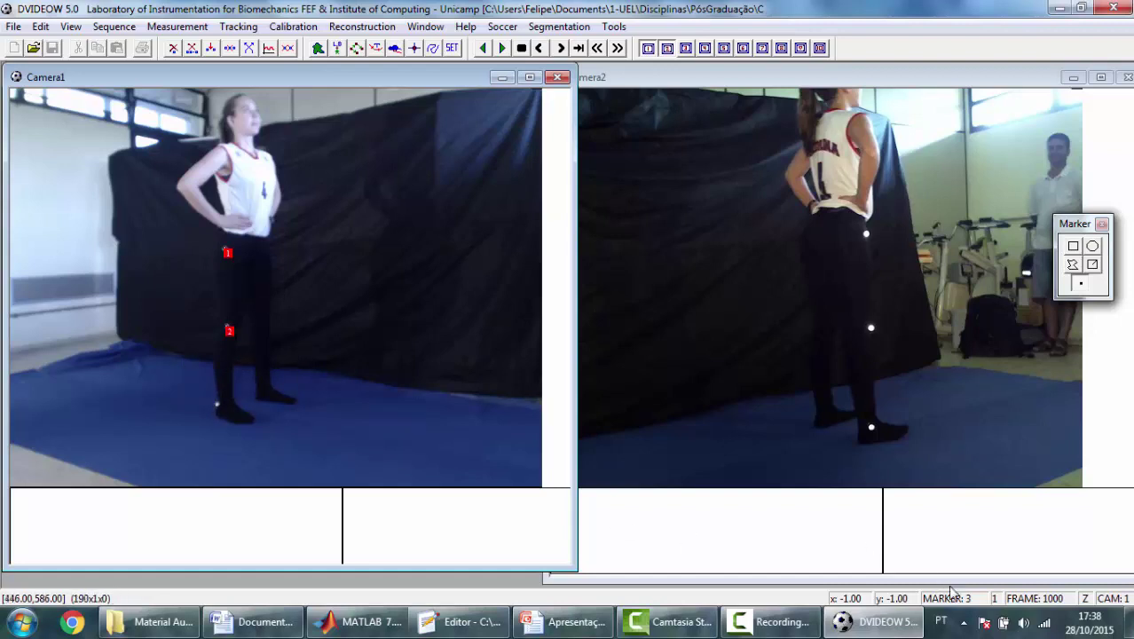
mouse_move(217, 401)
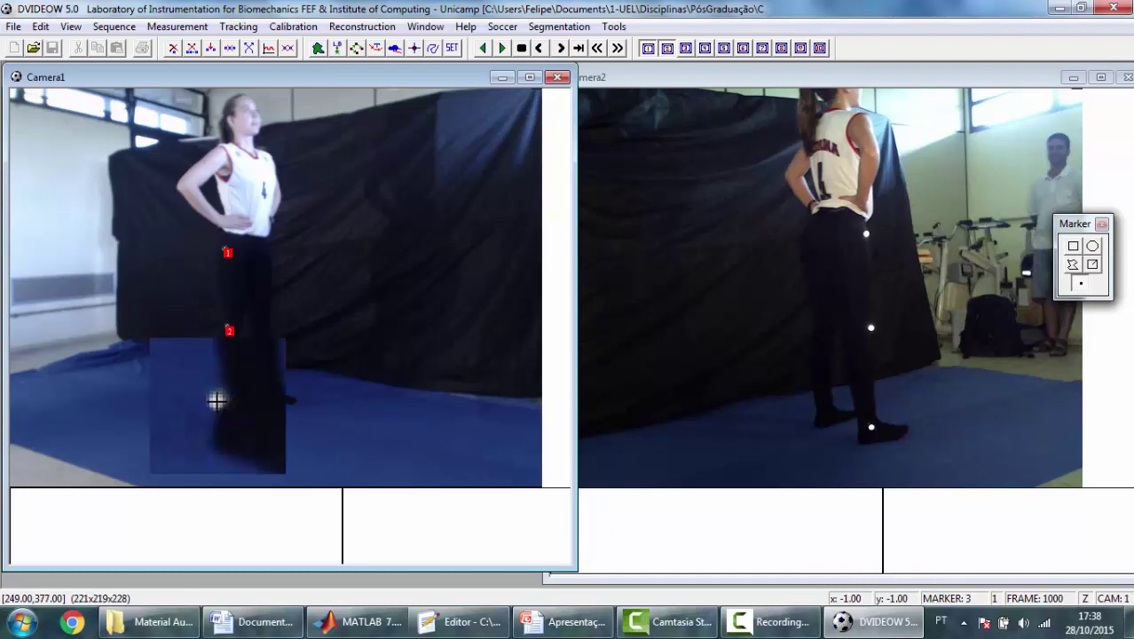
click(218, 404)
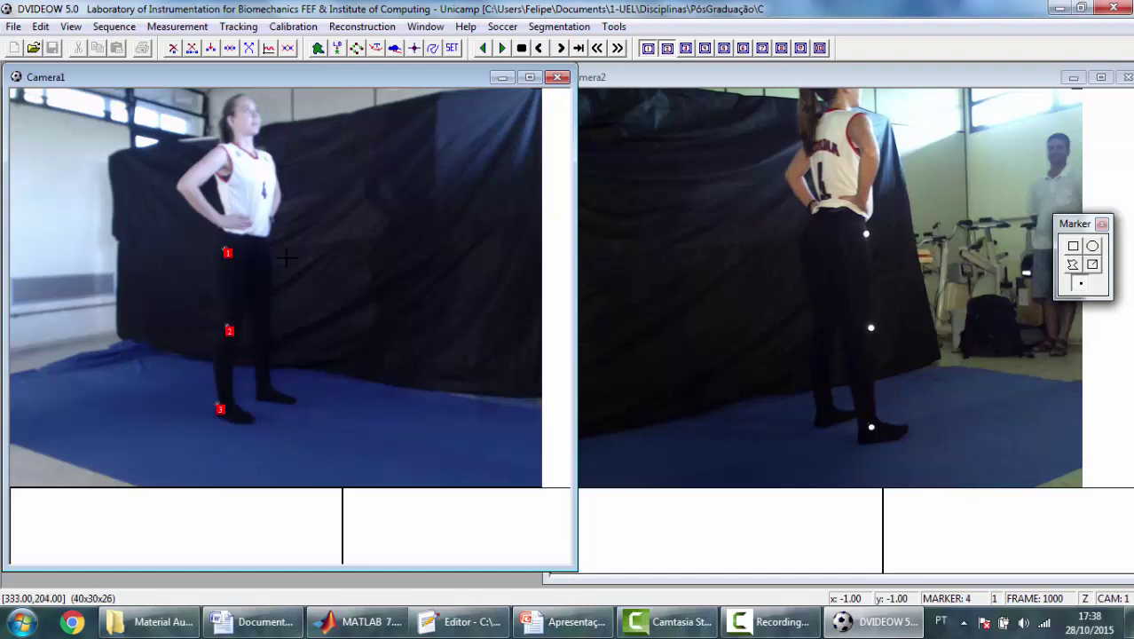
Set the Camera1 marker tracking range to markers 1 to 3 in the tracking setup and accept it
click(248, 29)
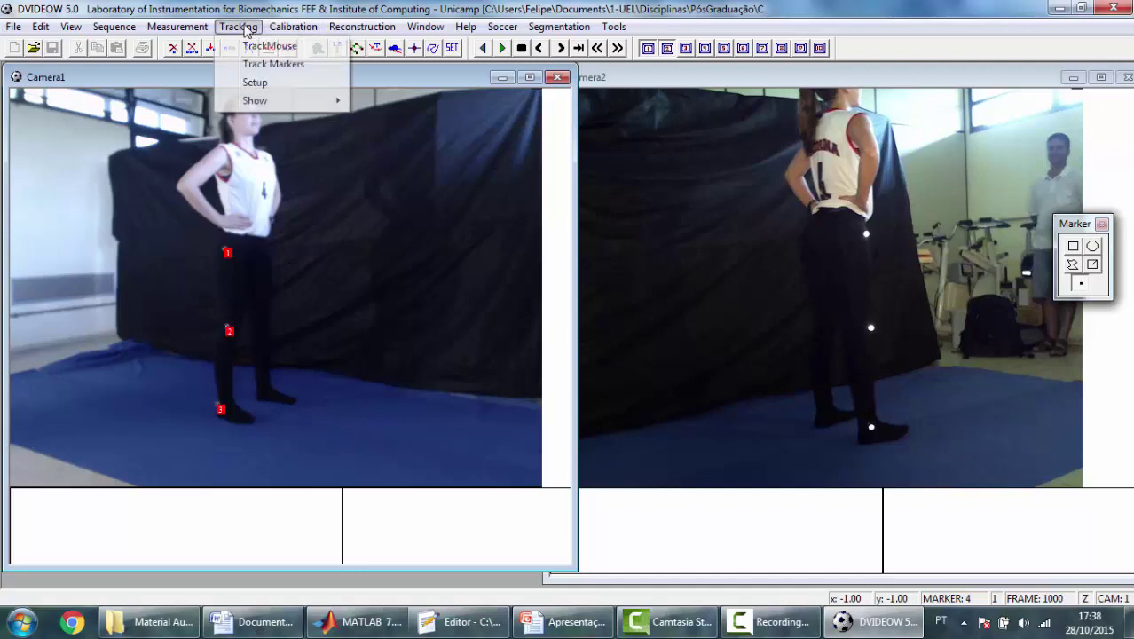
click(255, 83)
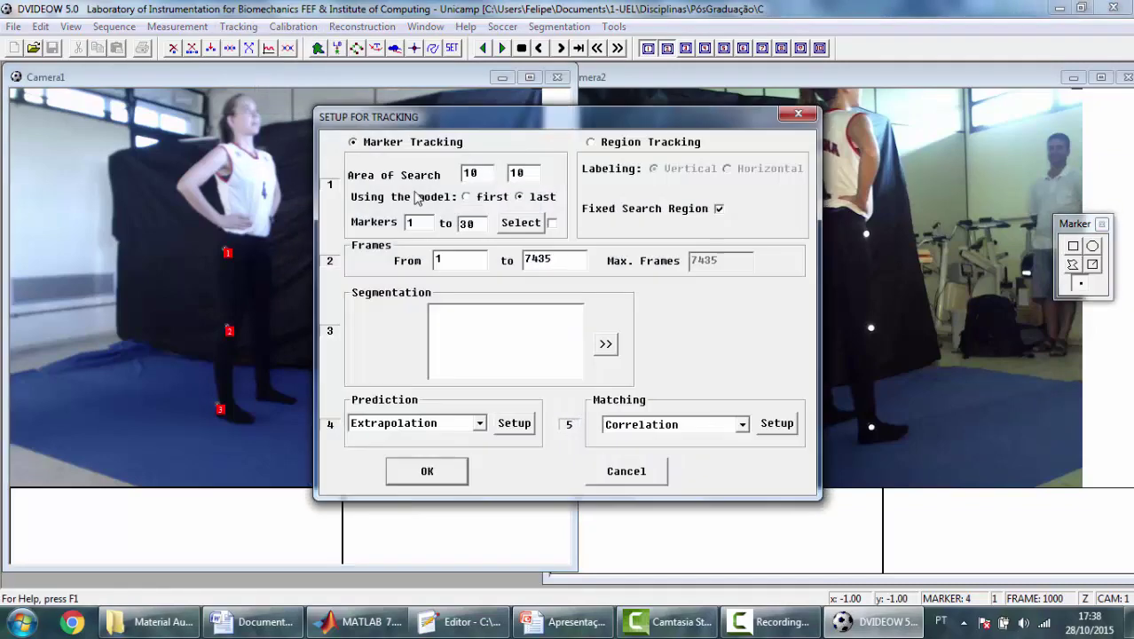
double_click(480, 224)
text(3)
click(605, 347)
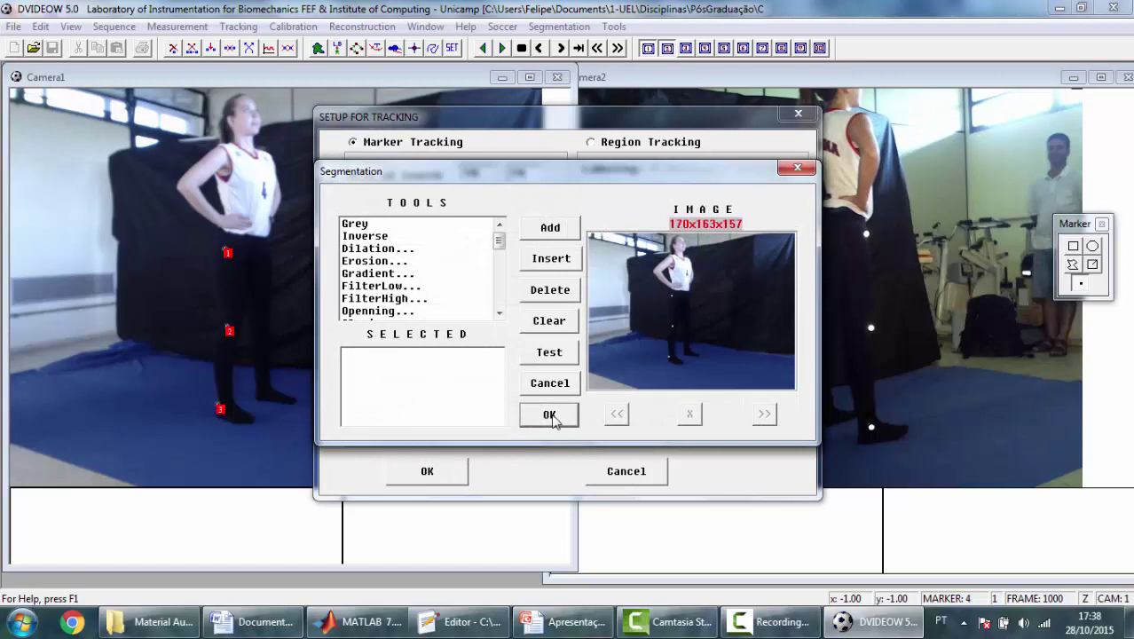
click(554, 390)
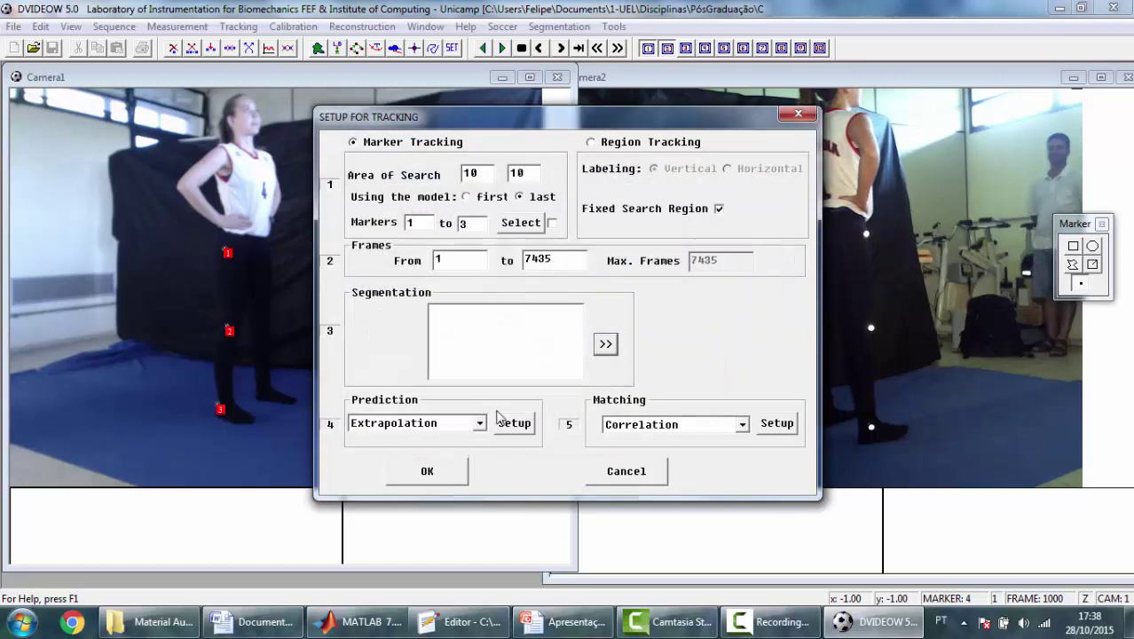
click(480, 227)
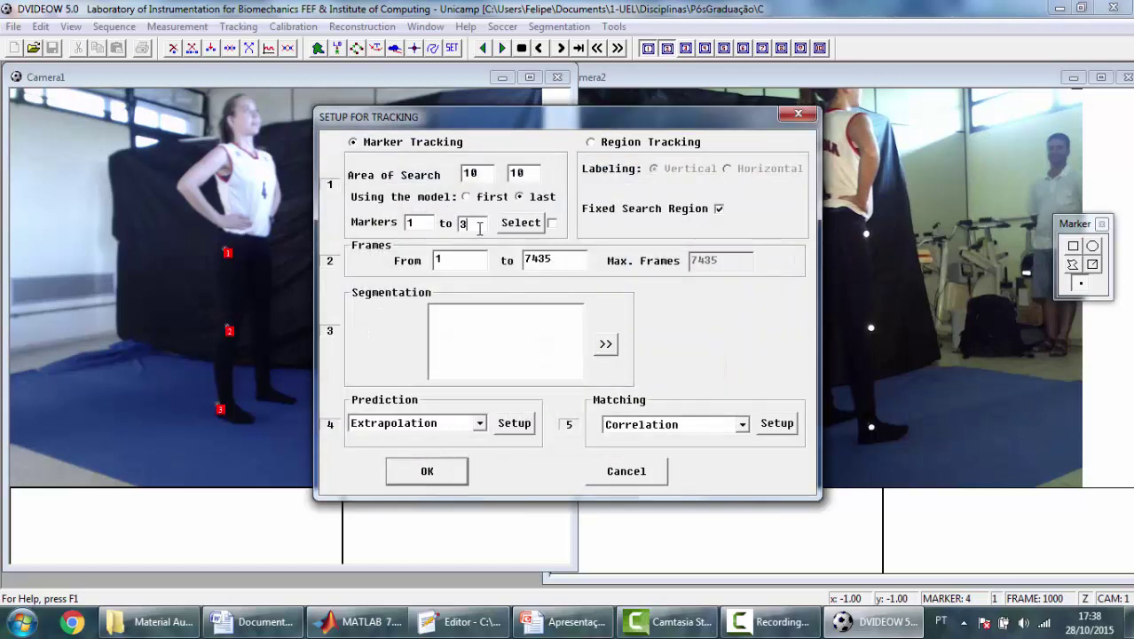
click(429, 472)
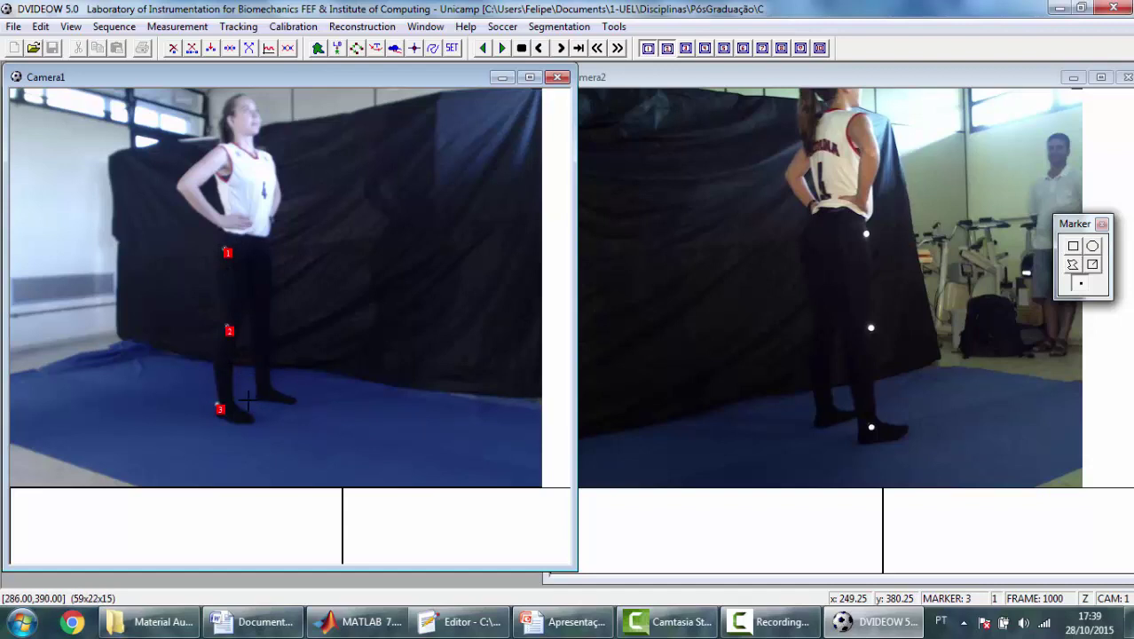
Open the segmentation settings of the Camera1 tracking setup and add the Grey and Inverse tools to the segmentation sequence
click(240, 28)
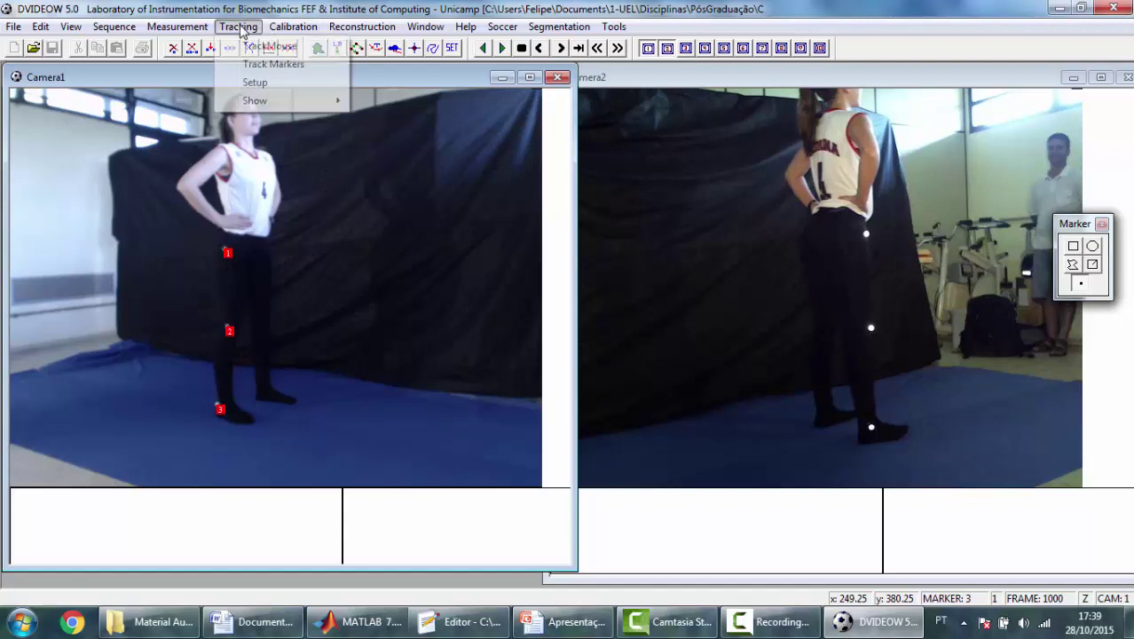
click(256, 83)
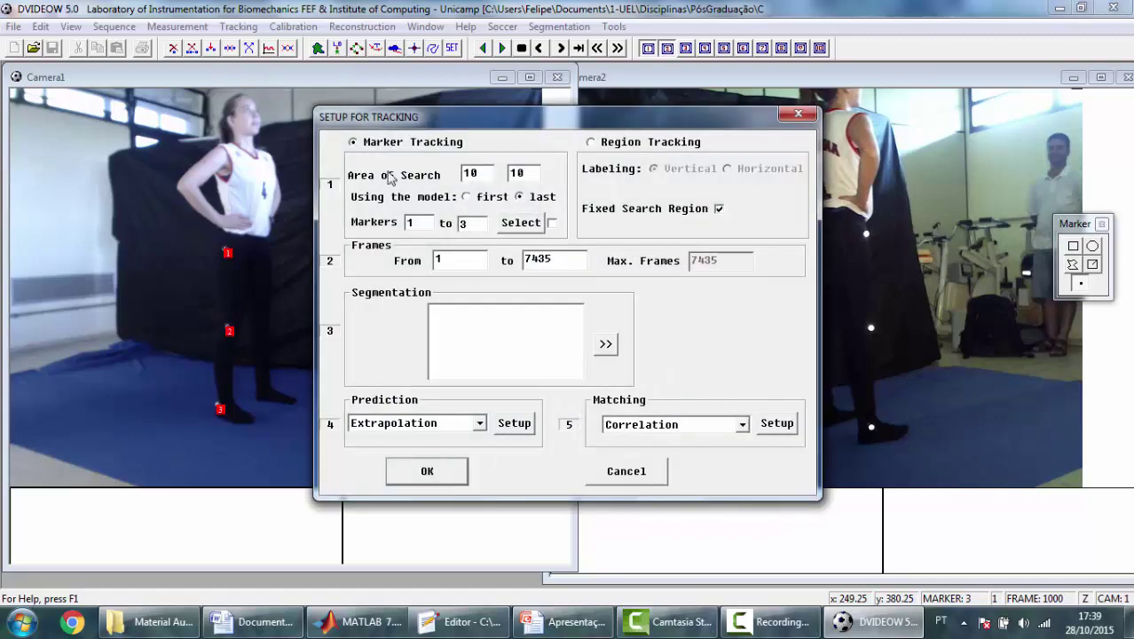
click(605, 346)
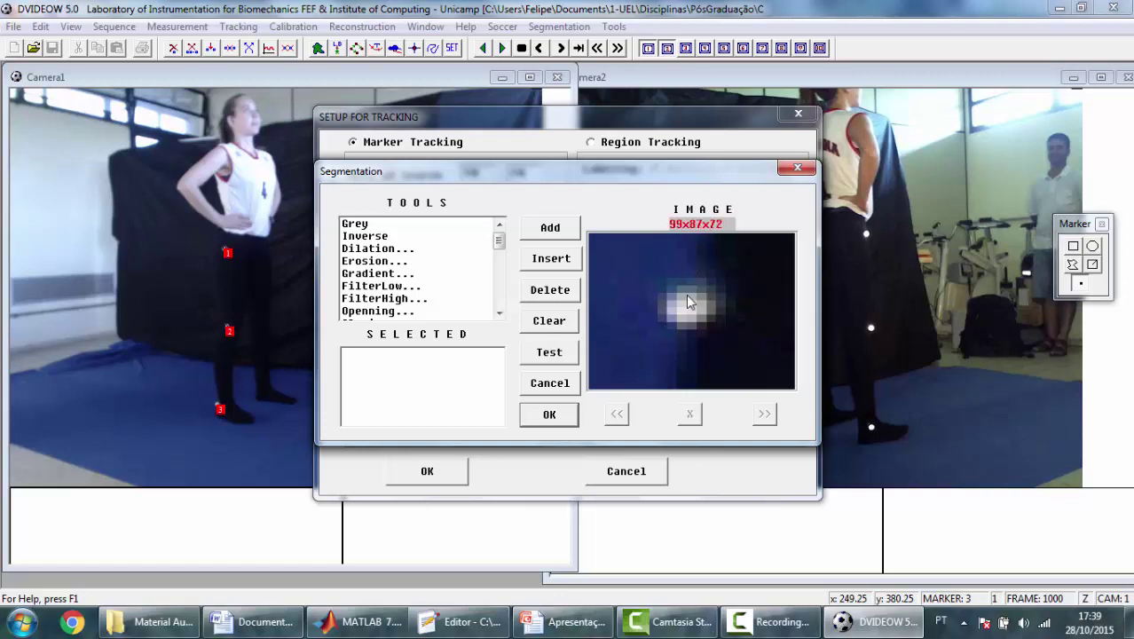
click(359, 227)
click(361, 237)
click(363, 250)
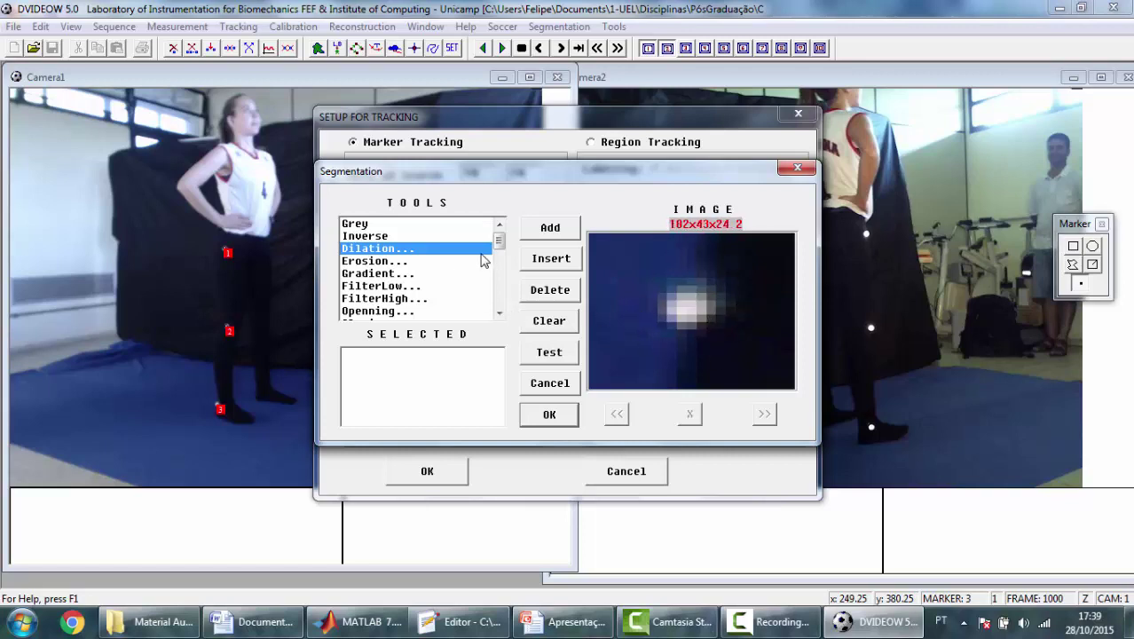
click(364, 225)
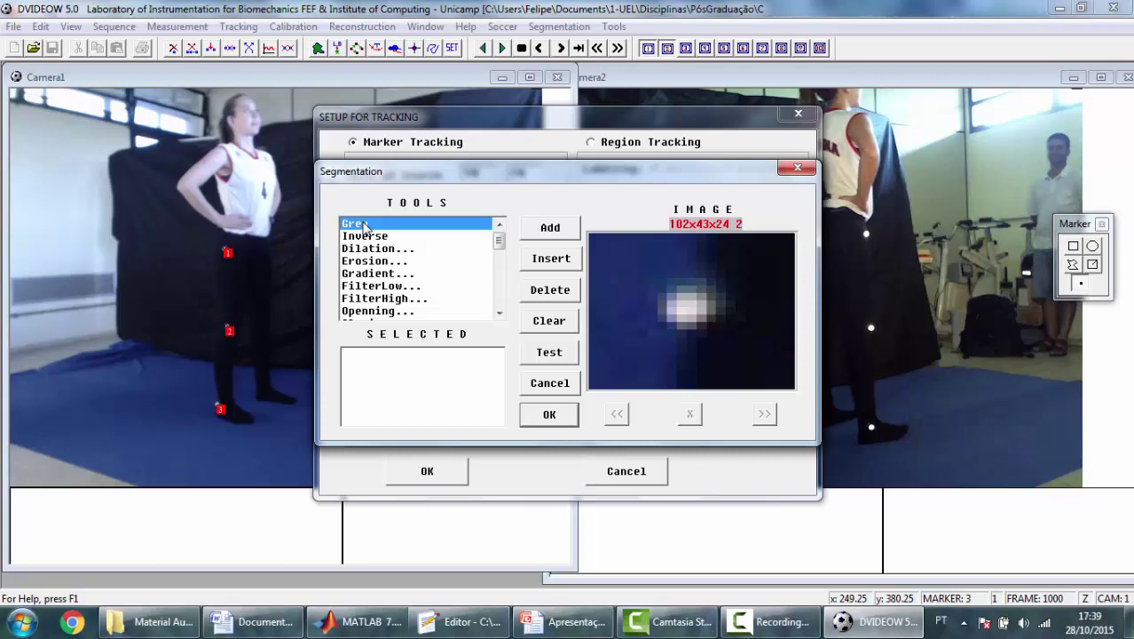
double_click(364, 225)
double_click(367, 238)
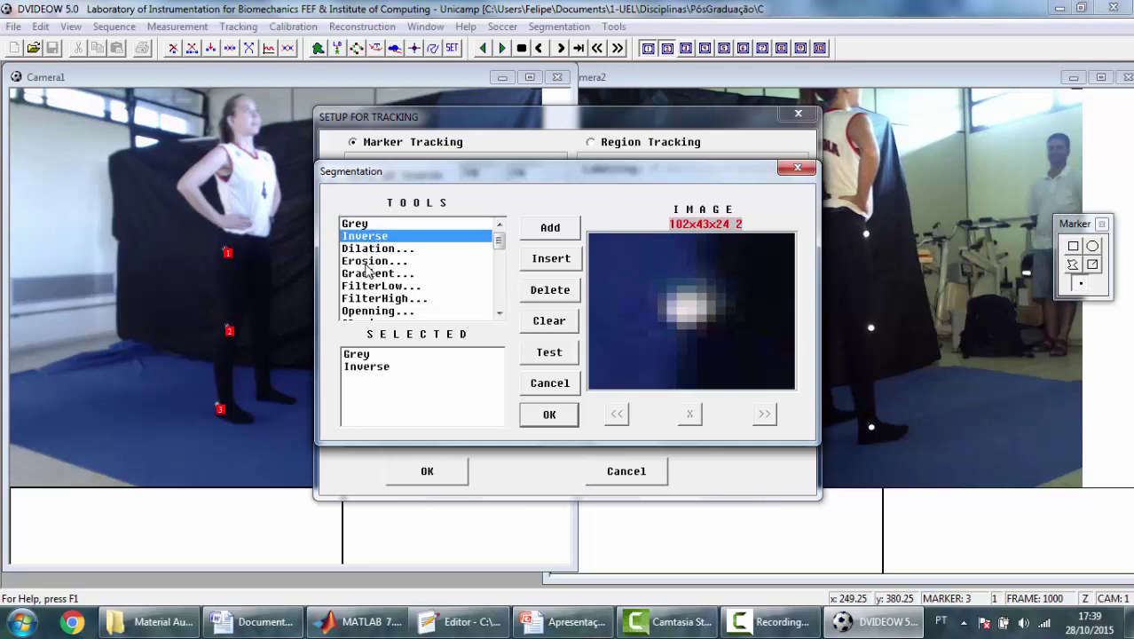
Add the Erosion and GetMarkers tools after Inverse in the segmentation sequence
double_click(369, 262)
click(500, 314)
click(500, 314)
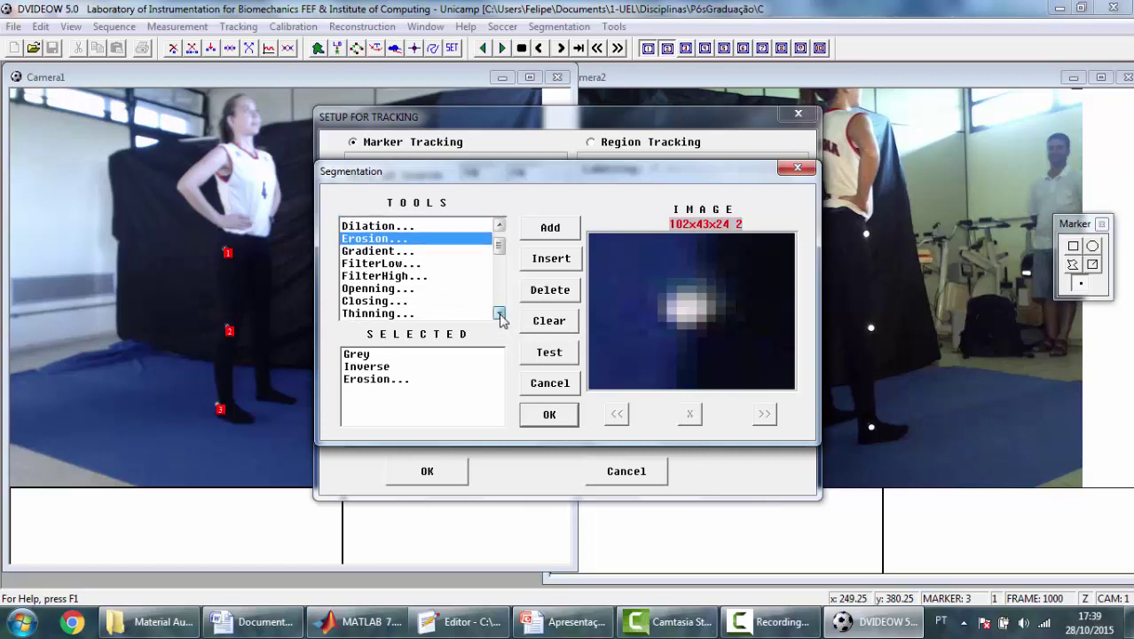
click(500, 314)
click(500, 314)
click(498, 315)
click(498, 315)
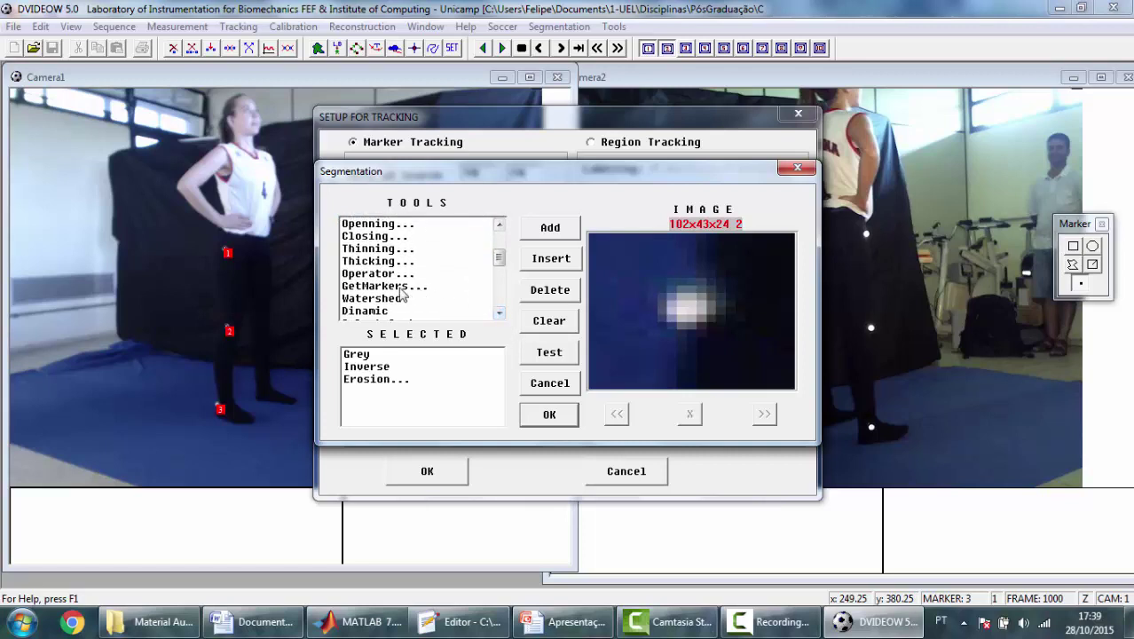
double_click(400, 286)
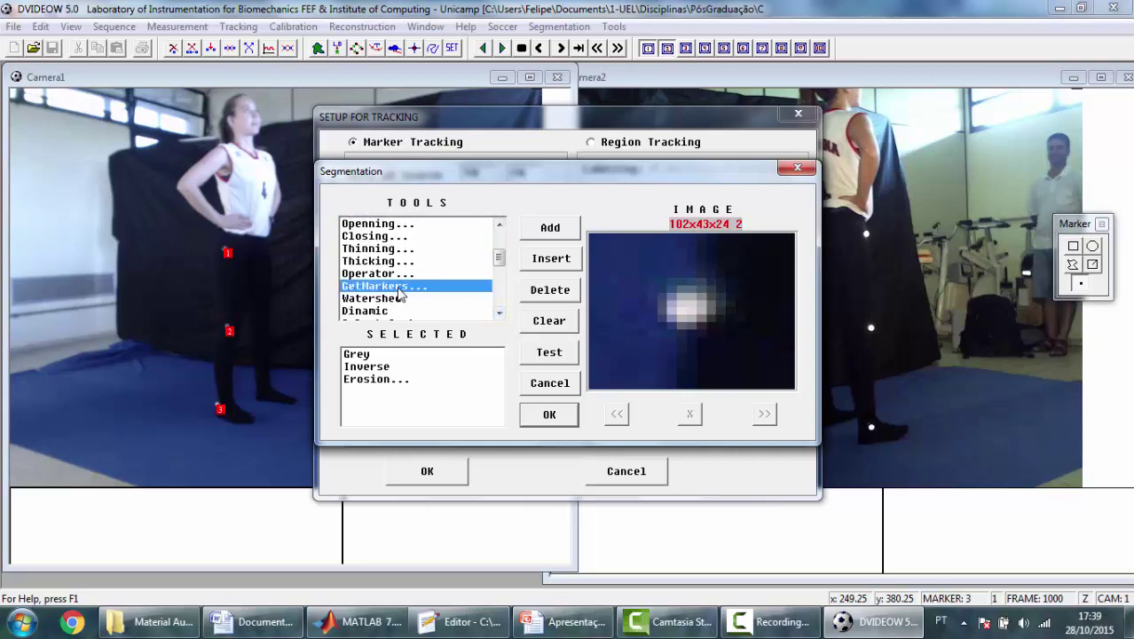
Test the Grey, Inverse, Erosion and GetMarkers tools one after another on the marker preview image
click(362, 356)
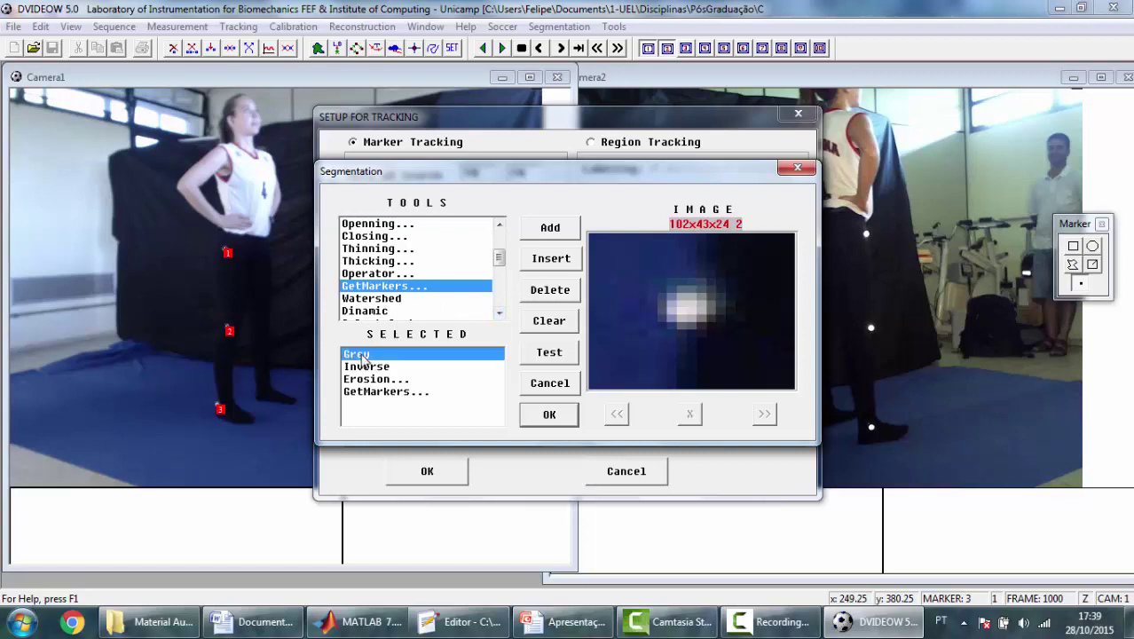
click(549, 353)
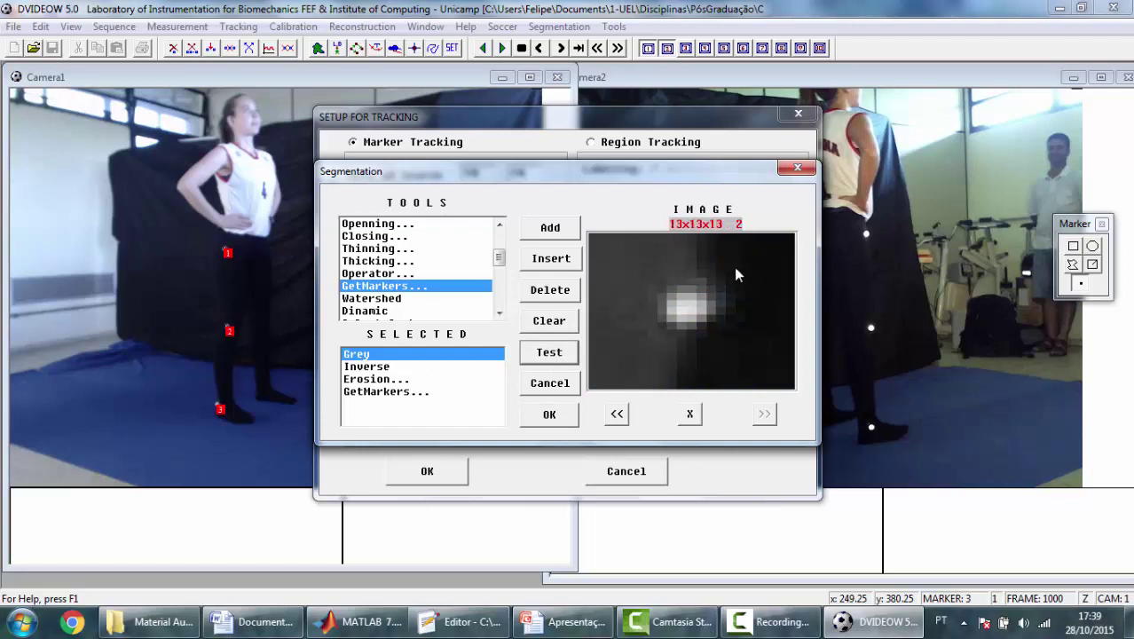
click(371, 367)
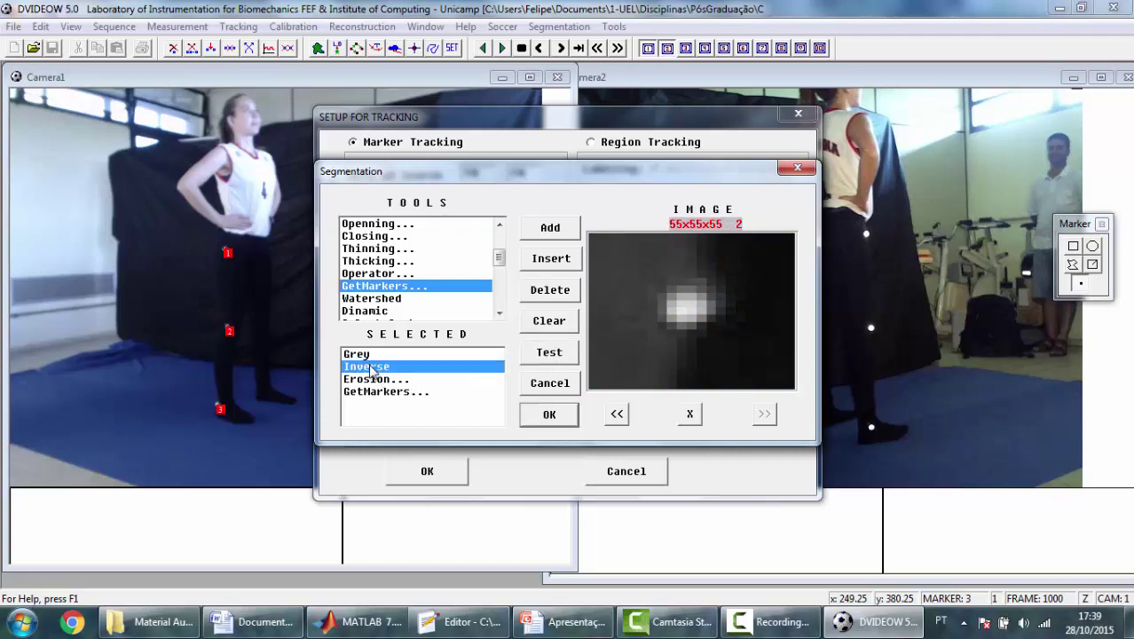
click(560, 356)
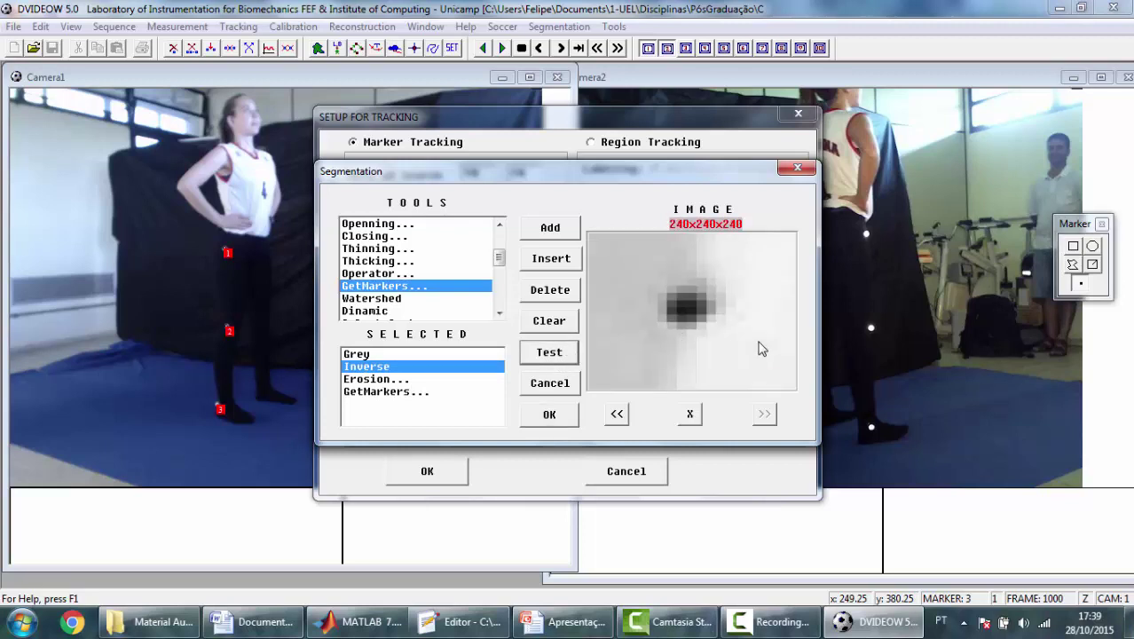
click(369, 379)
click(550, 355)
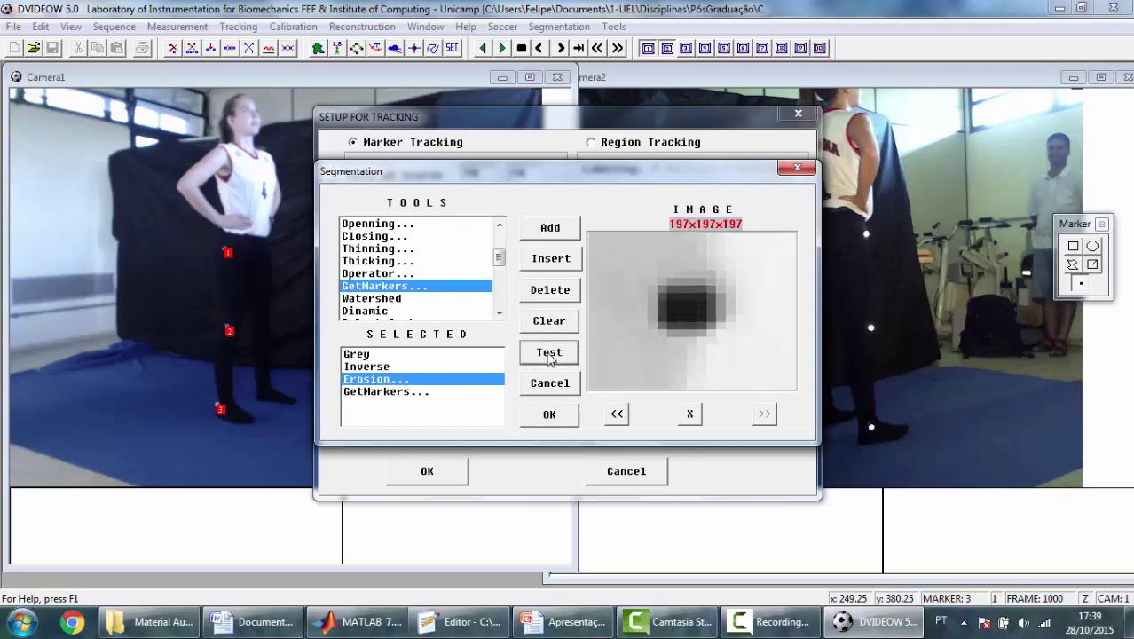
click(386, 392)
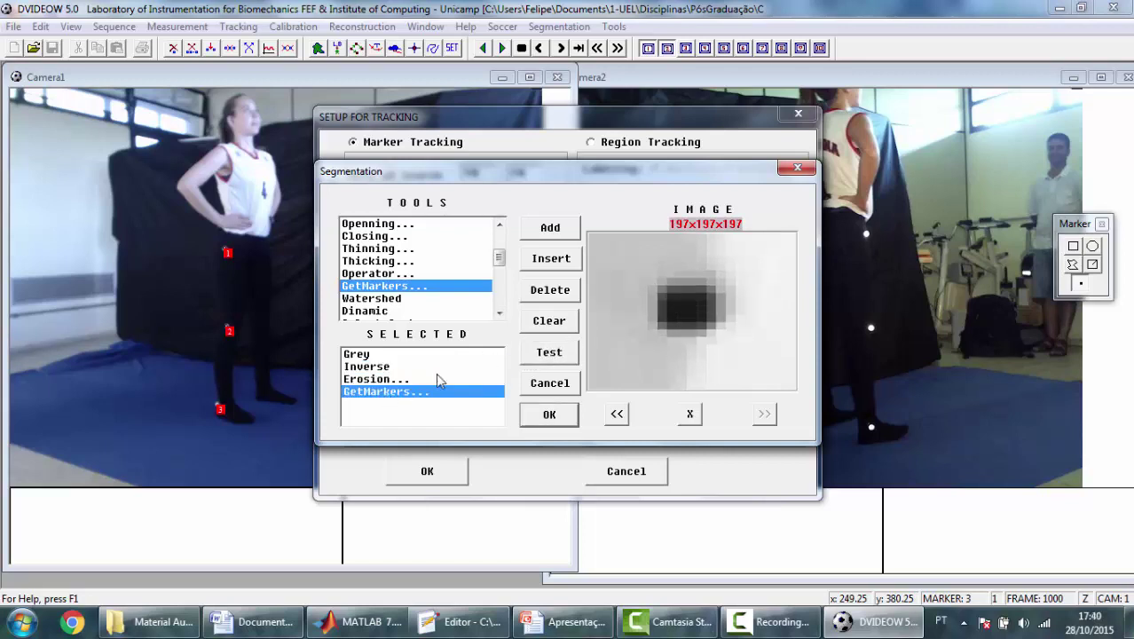
click(549, 353)
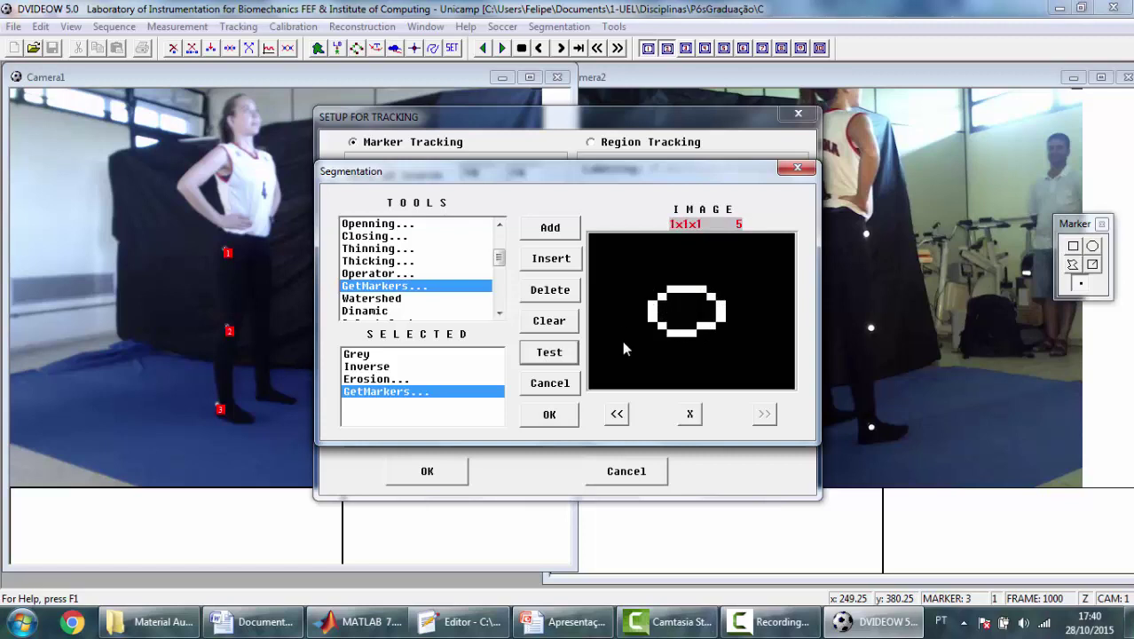
Accept the segmentation sequence and tracking setup, and run automatic marker tracking on the Camera1 video
click(549, 414)
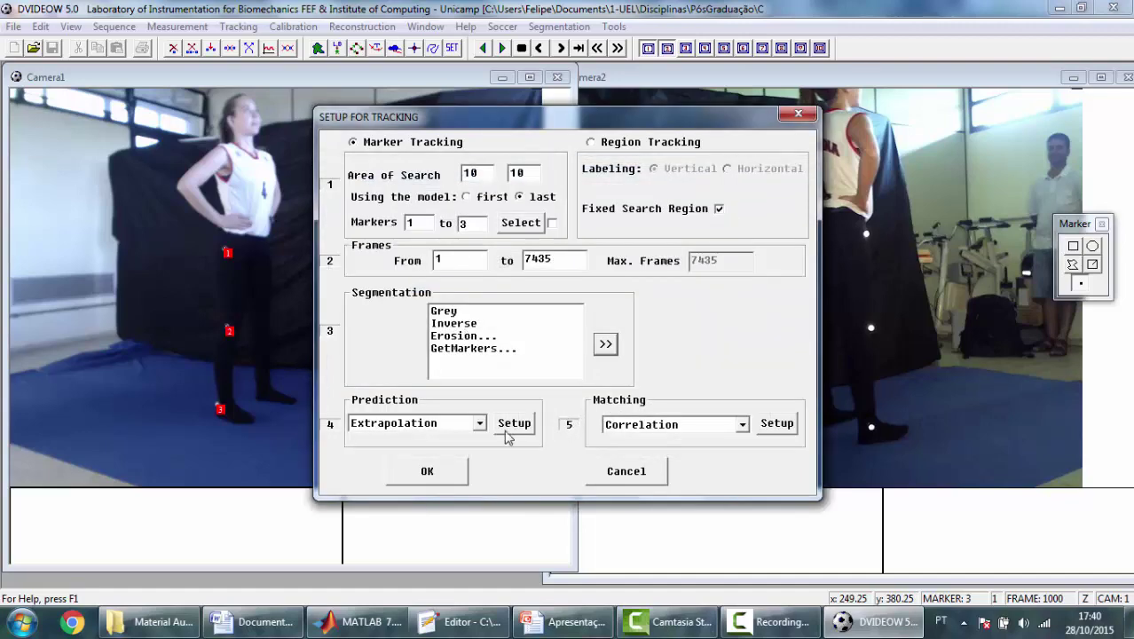
click(427, 472)
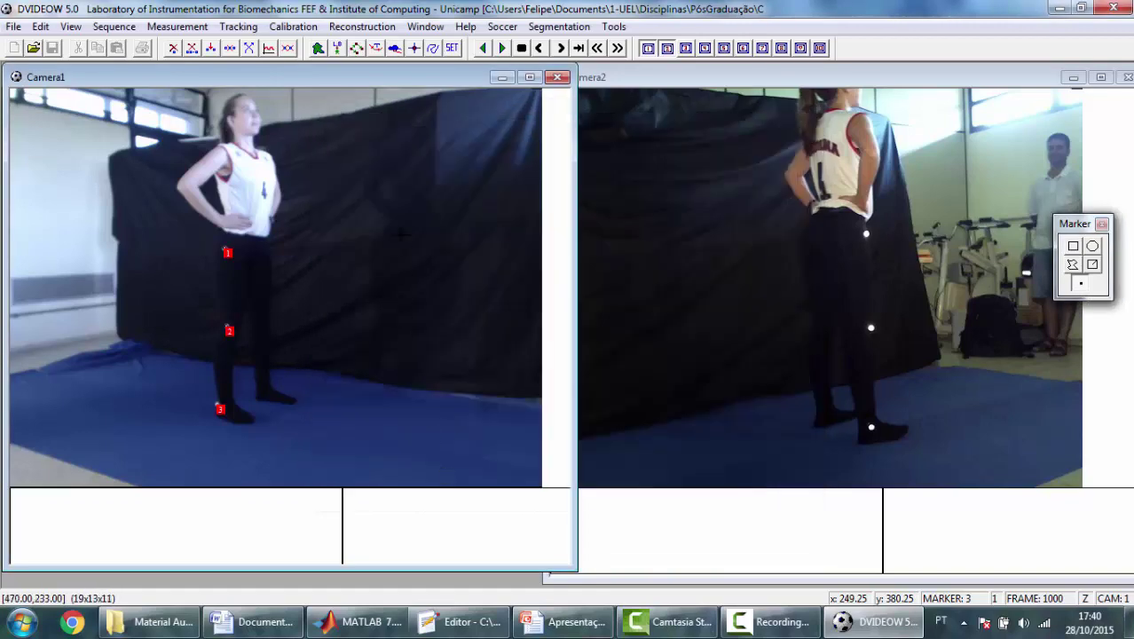
click(240, 28)
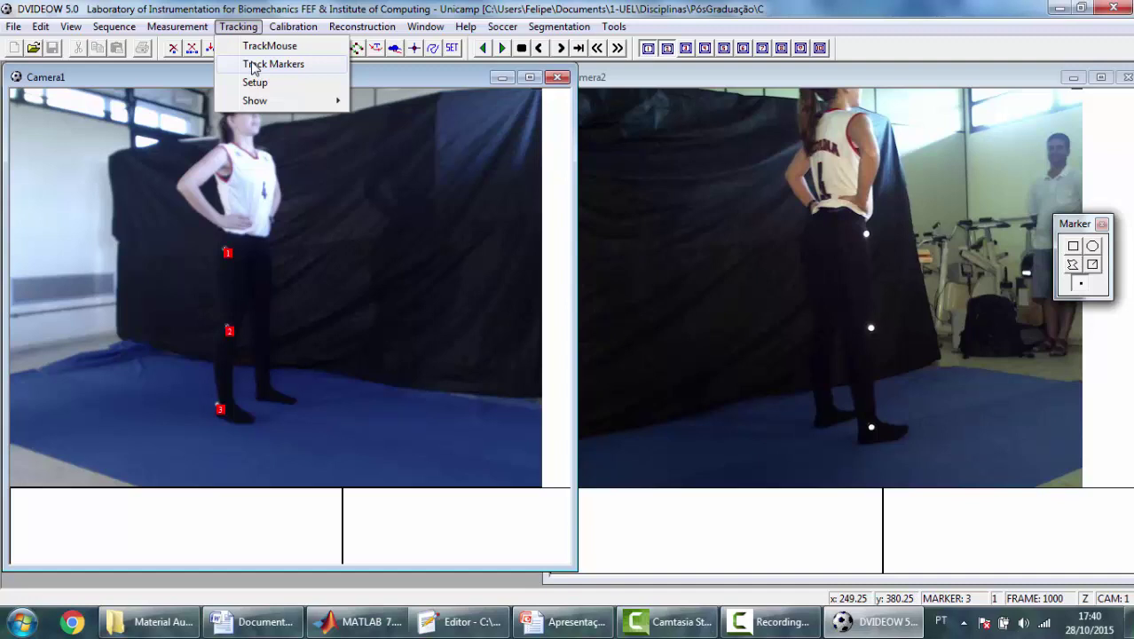
click(253, 65)
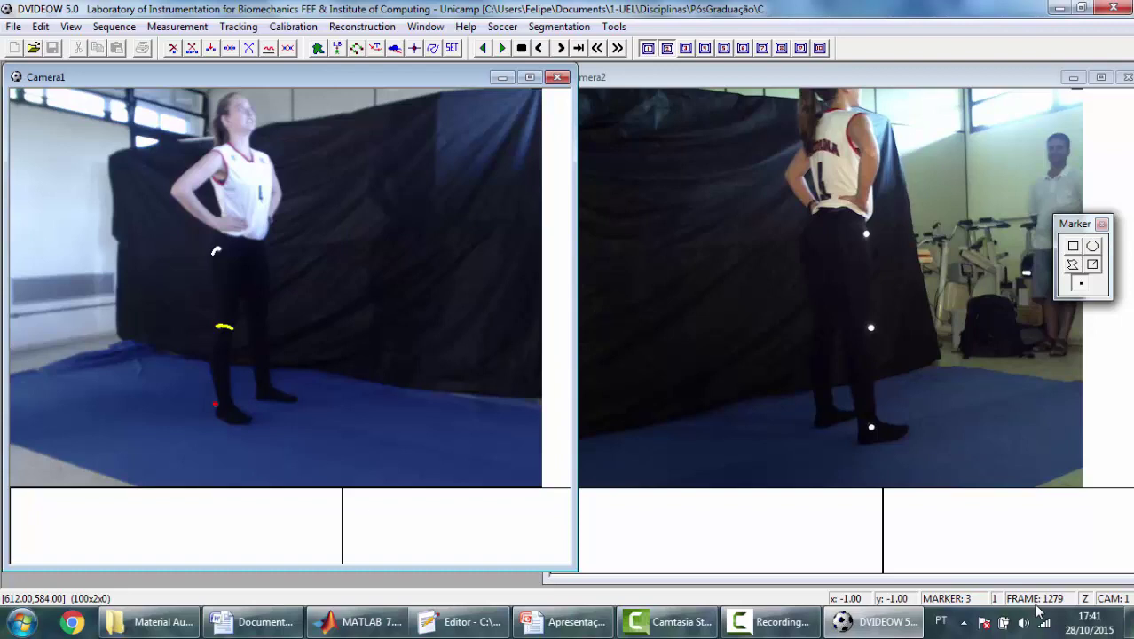
Mark the hip, knee and ankle markers in Camera2 at frame 1000 as points 1, 2 and 3
click(734, 84)
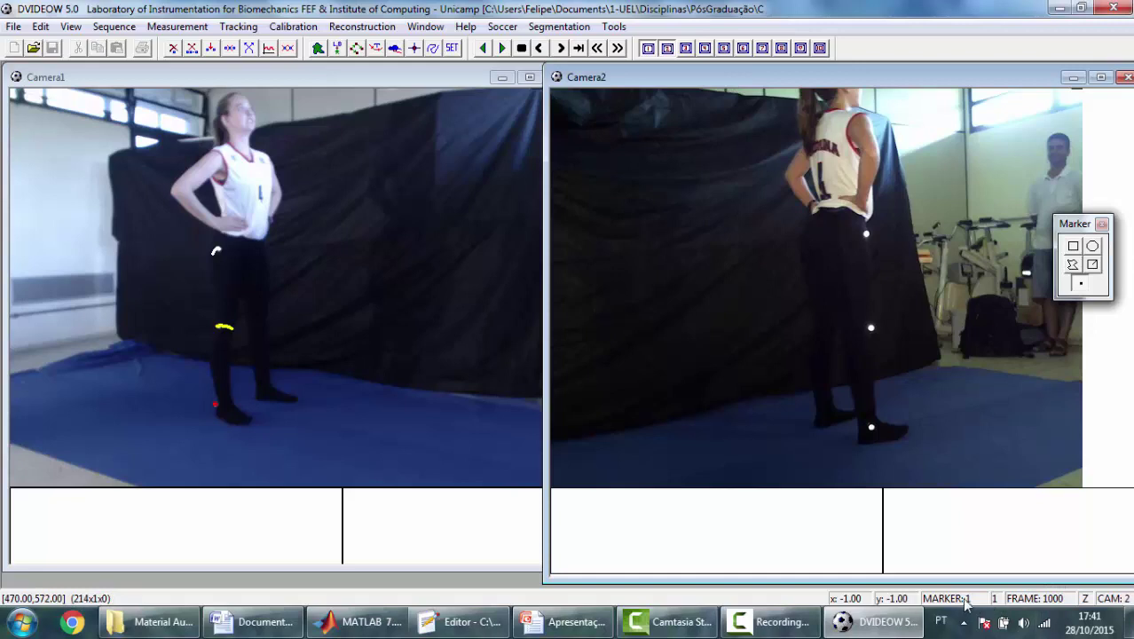
click(863, 231)
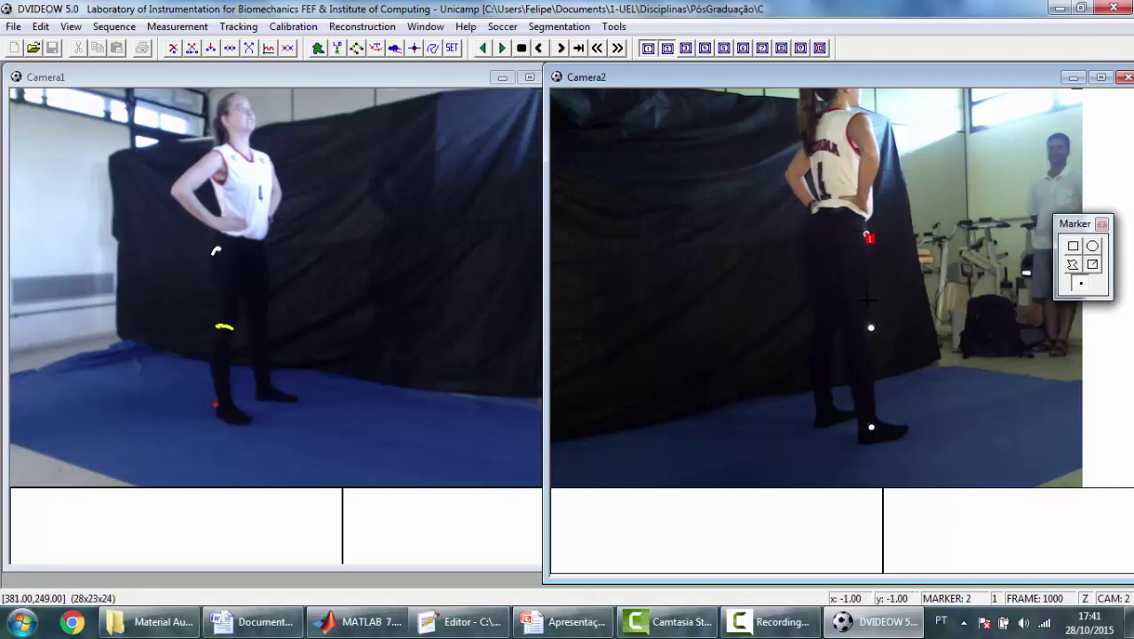
click(875, 319)
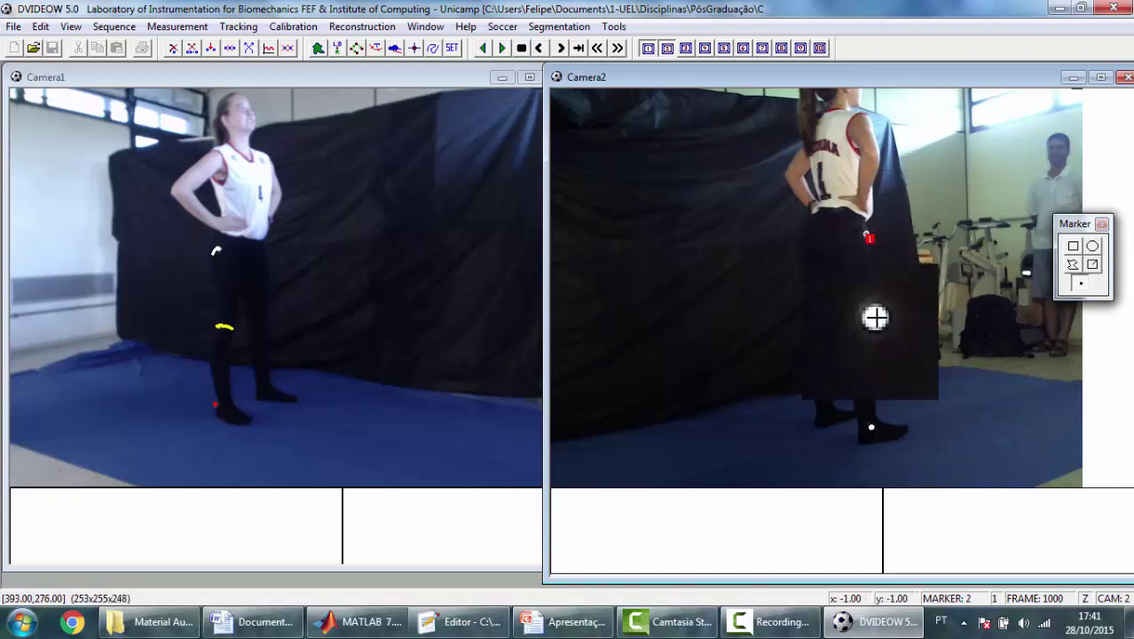
click(875, 318)
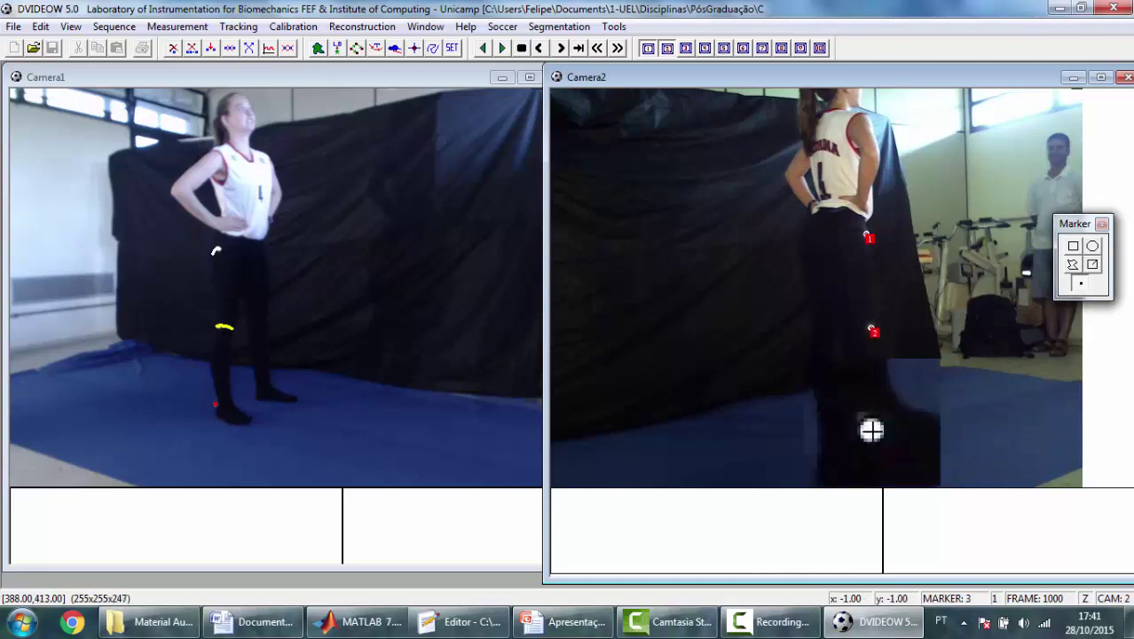
click(872, 430)
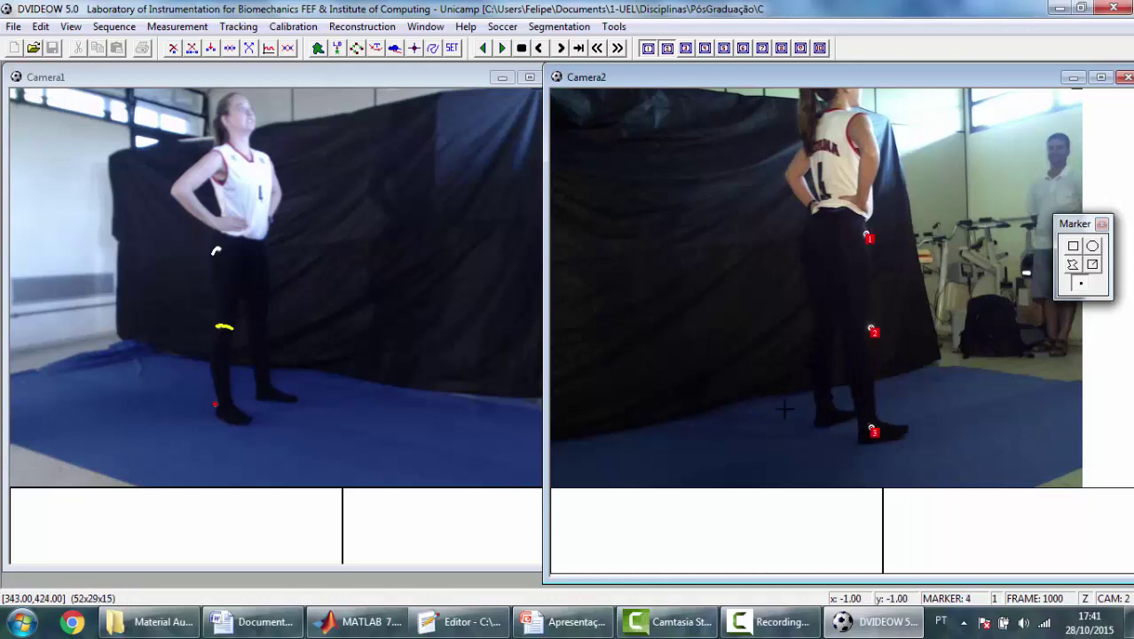
Set the Camera2 tracking range to markers 1 to 3 and run automatic marker tracking on that video
click(237, 26)
click(251, 86)
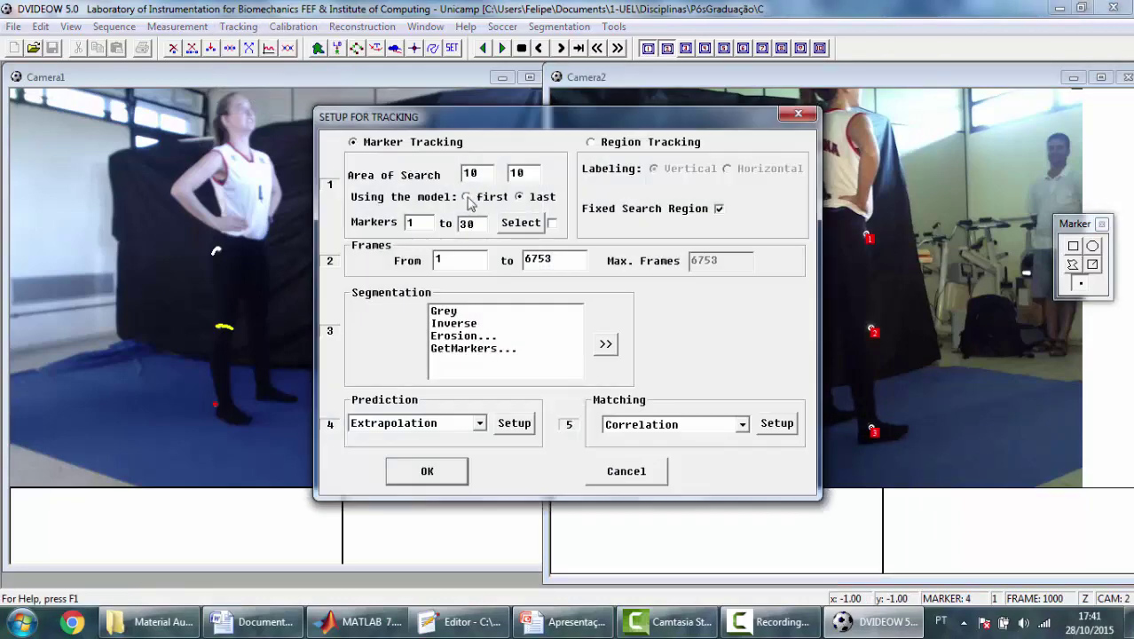
double_click(471, 223)
click(438, 477)
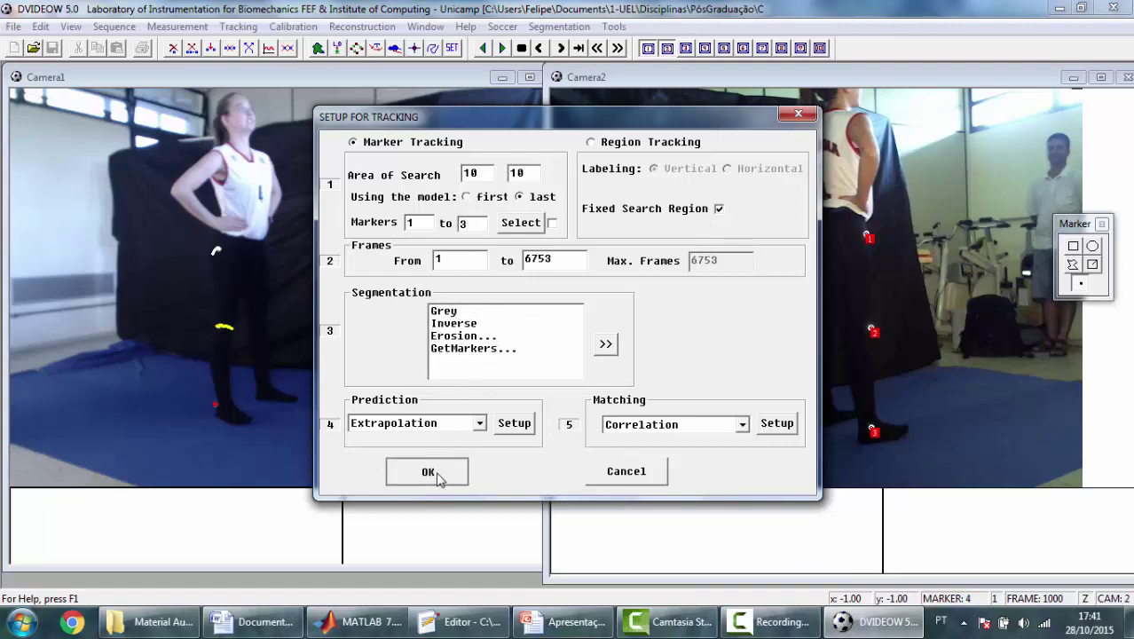
click(238, 27)
click(252, 66)
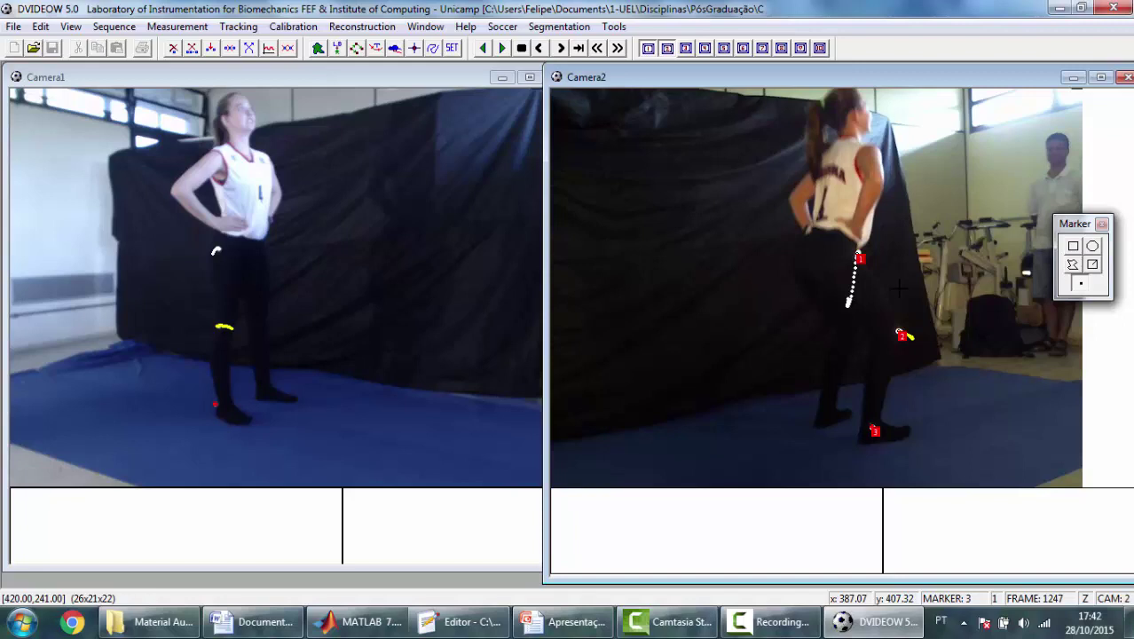
Manually re-mark the hip marker, point 1, in Camera2 at frames 1247 and 1248
click(975, 600)
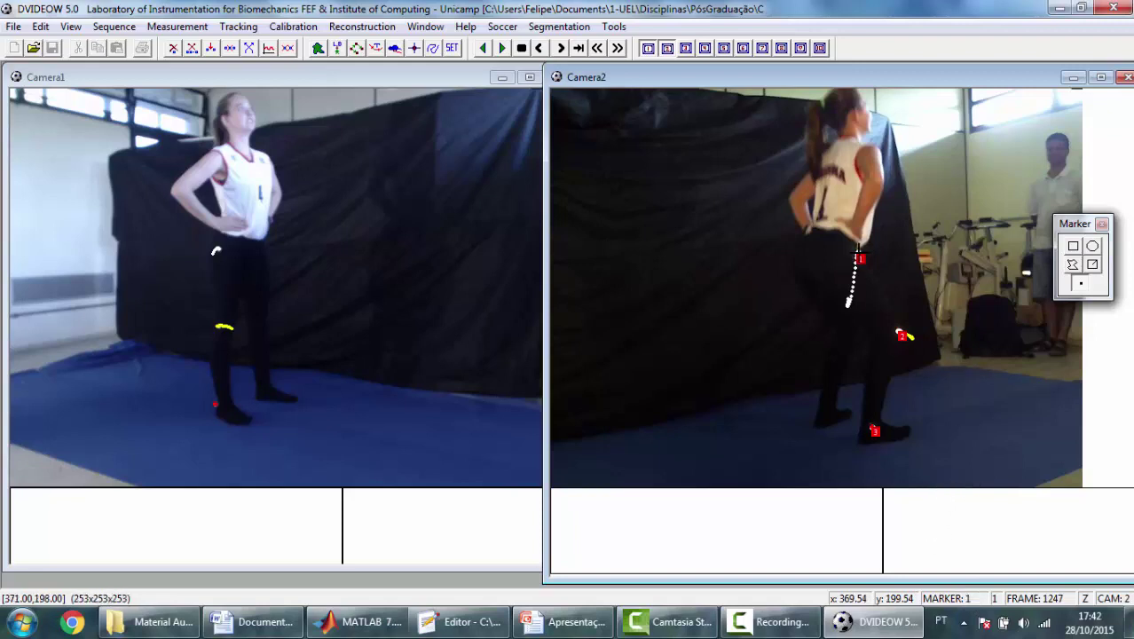
right_click(858, 253)
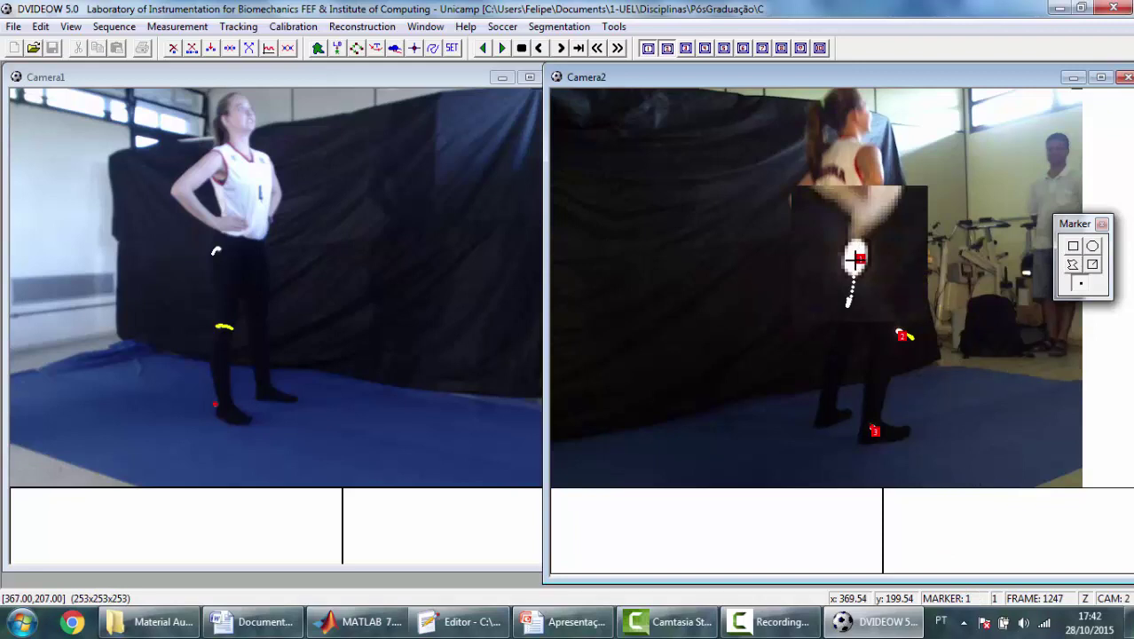
click(854, 259)
click(858, 257)
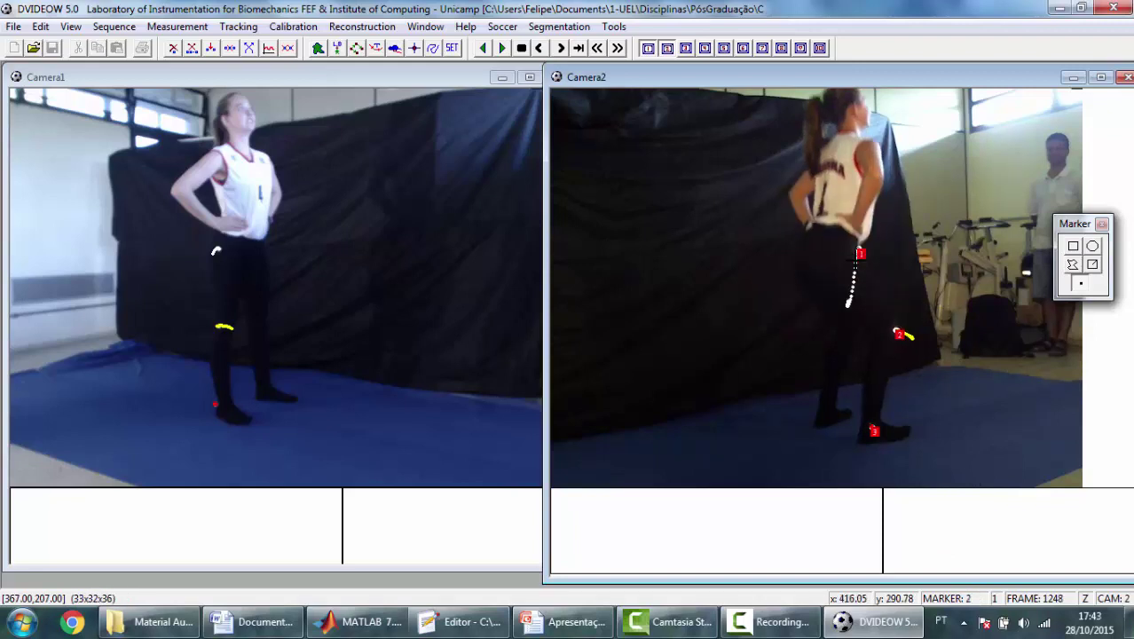
key(Down)
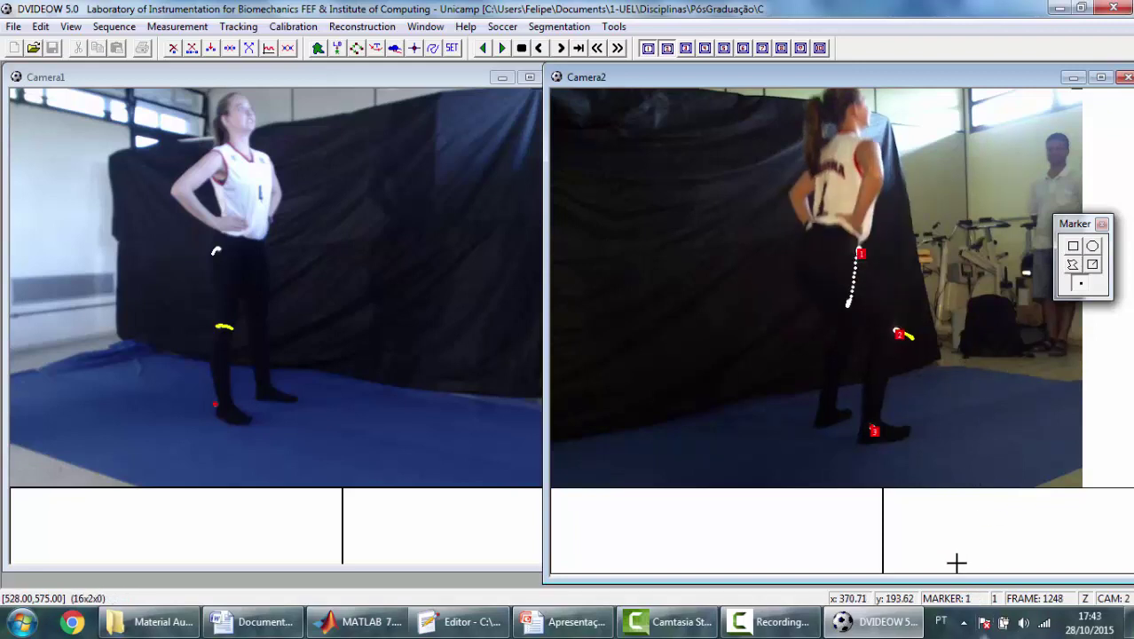
click(853, 250)
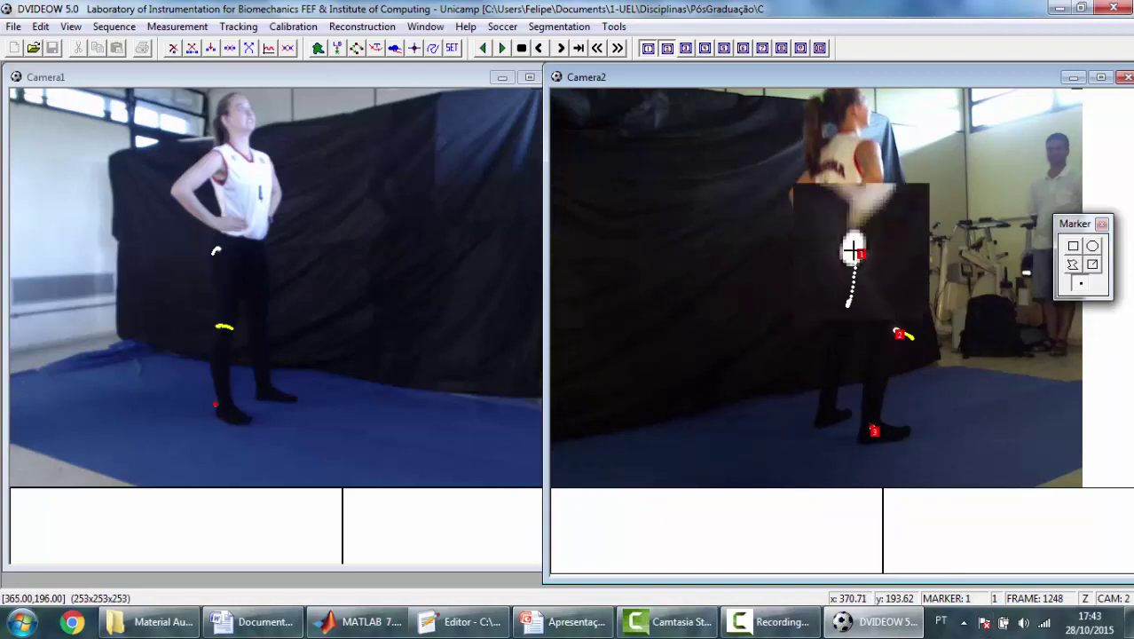
click(852, 252)
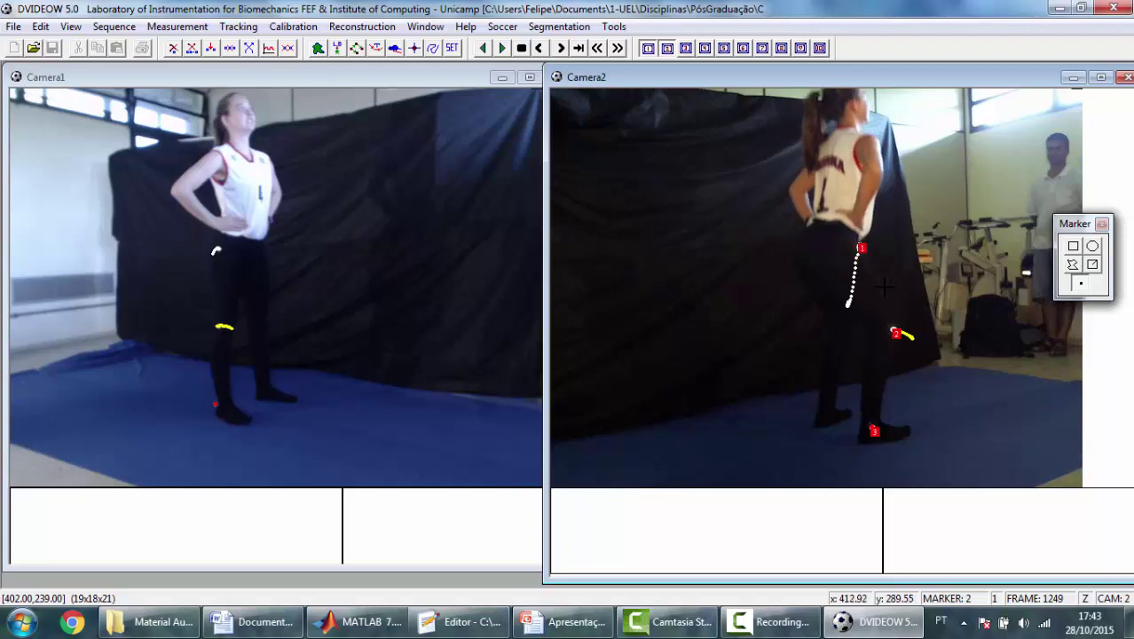
Re-mark the hip marker in Camera2 at frame 1249 and run automatic marker tracking again from there
key(Down)
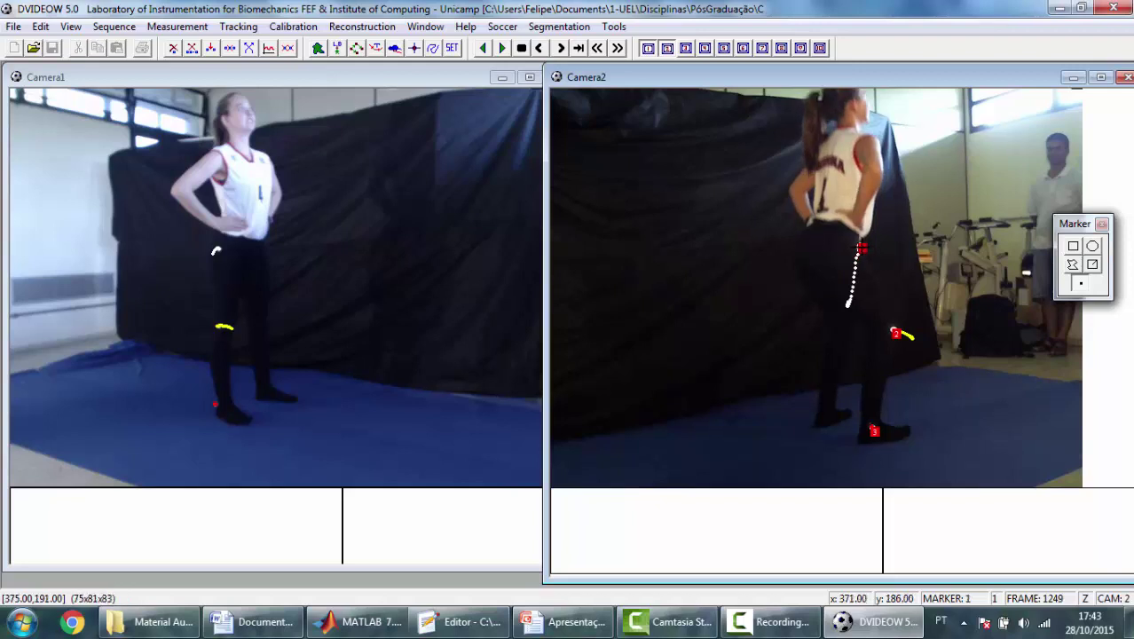
click(863, 248)
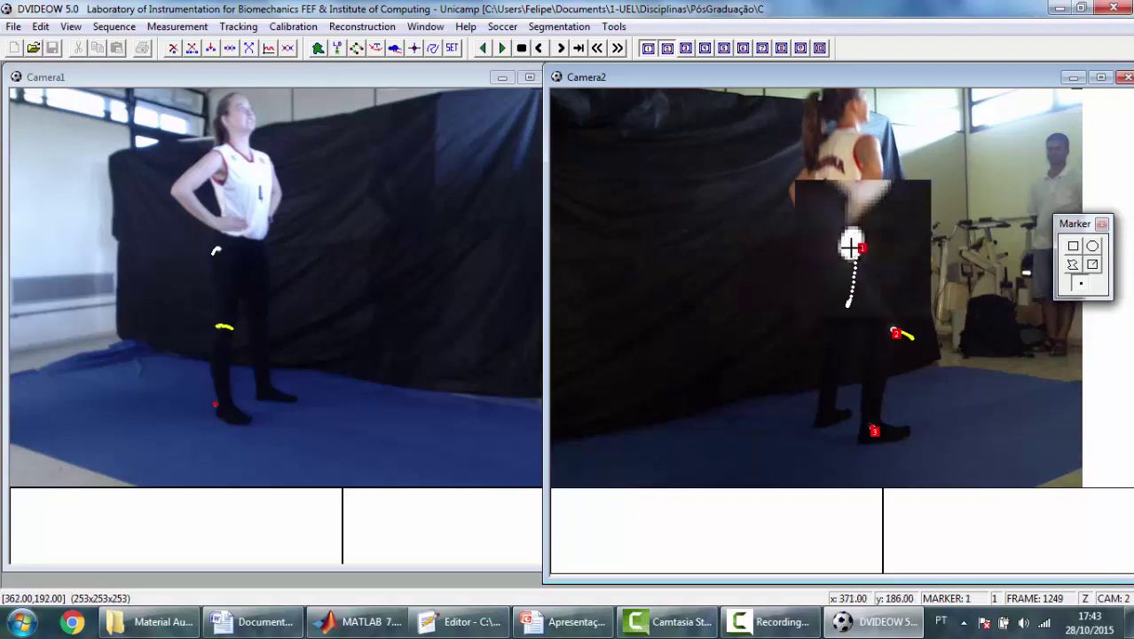
click(851, 248)
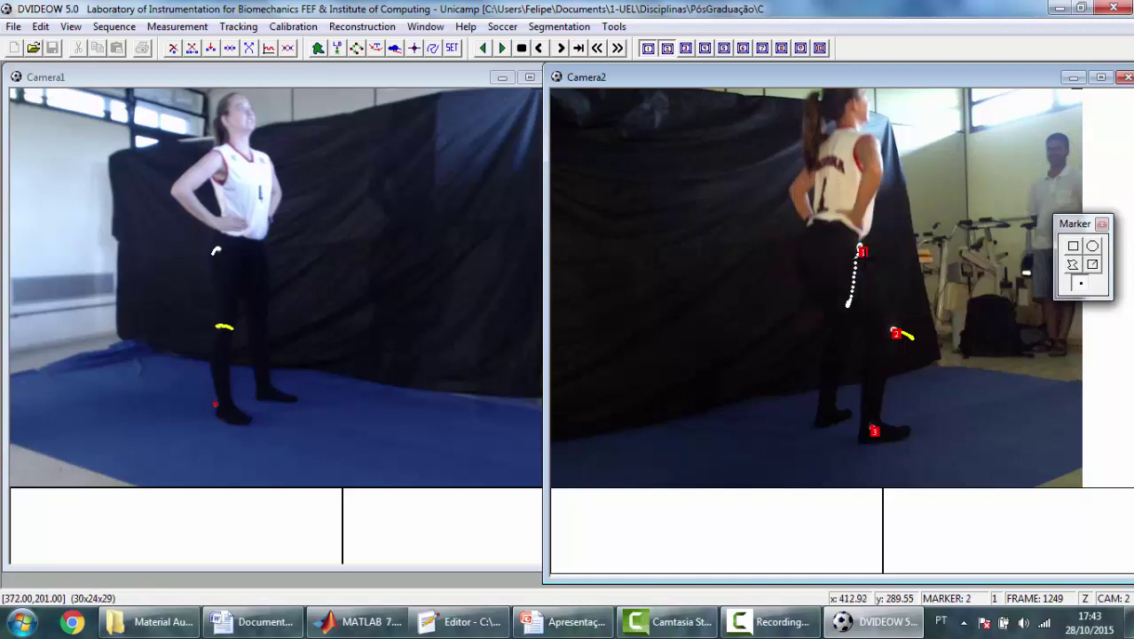
click(238, 27)
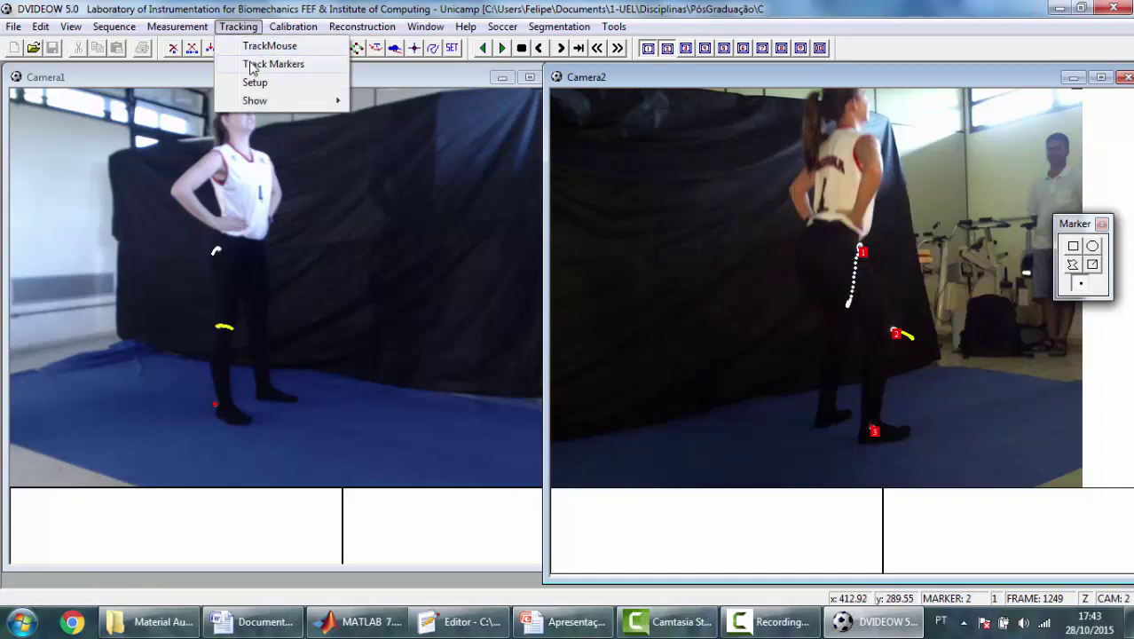
click(252, 65)
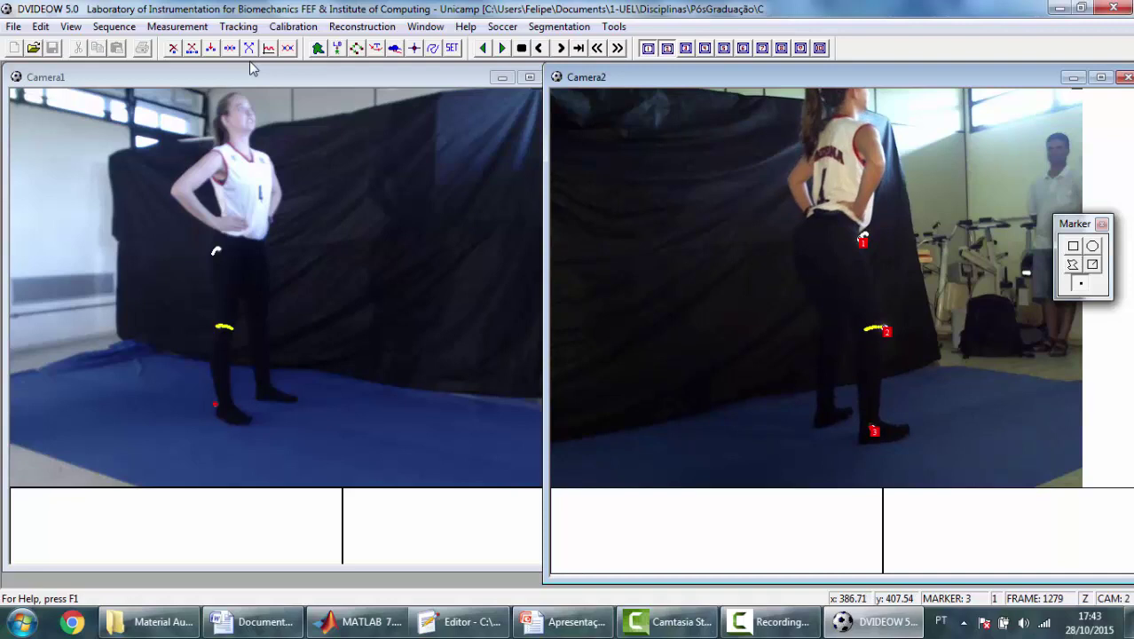
Step Camera1 back to frame 1279 and compare its markers with those in the Camera2 video
key(Left)
key(Left)
key(Left)
key(Left)
key(Left)
click(259, 83)
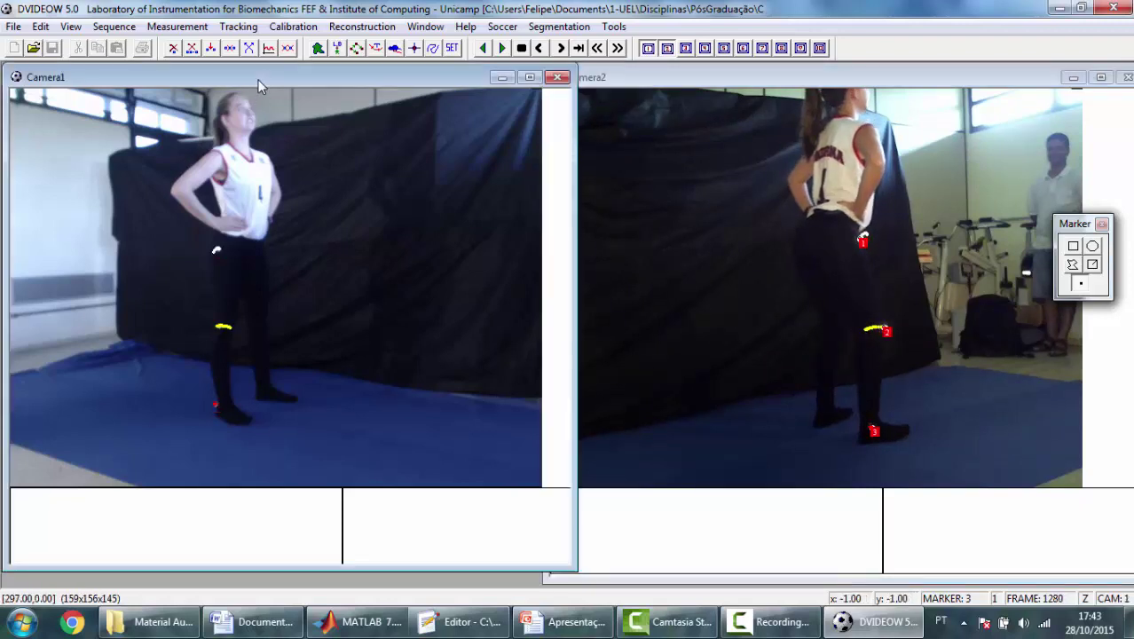
key(Left)
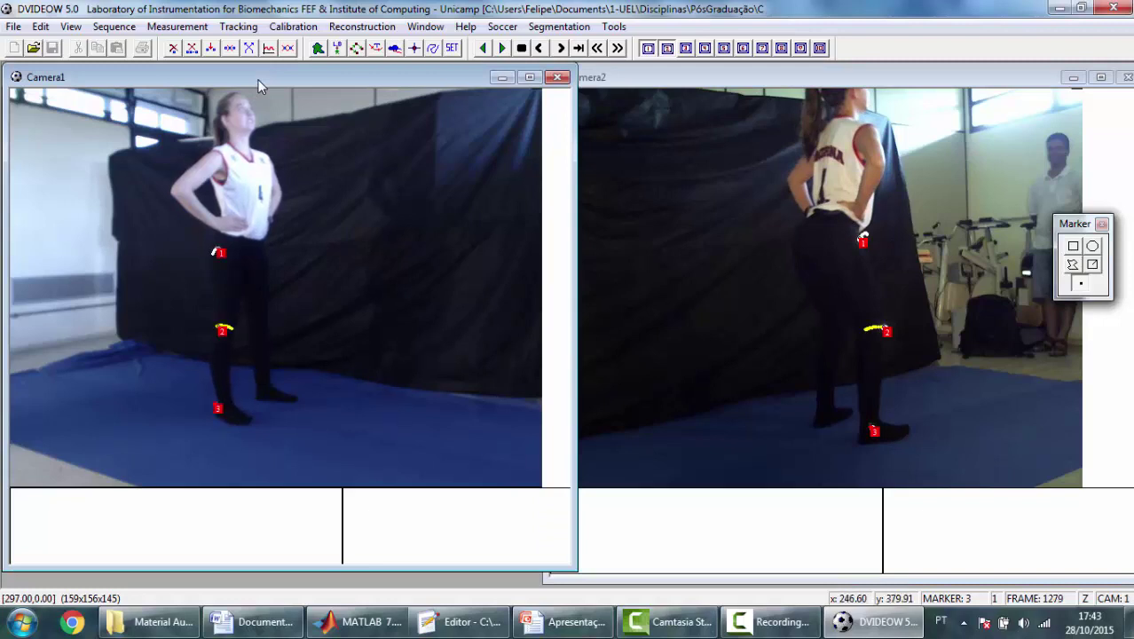
click(718, 81)
click(413, 77)
drag(671, 80, 643, 79)
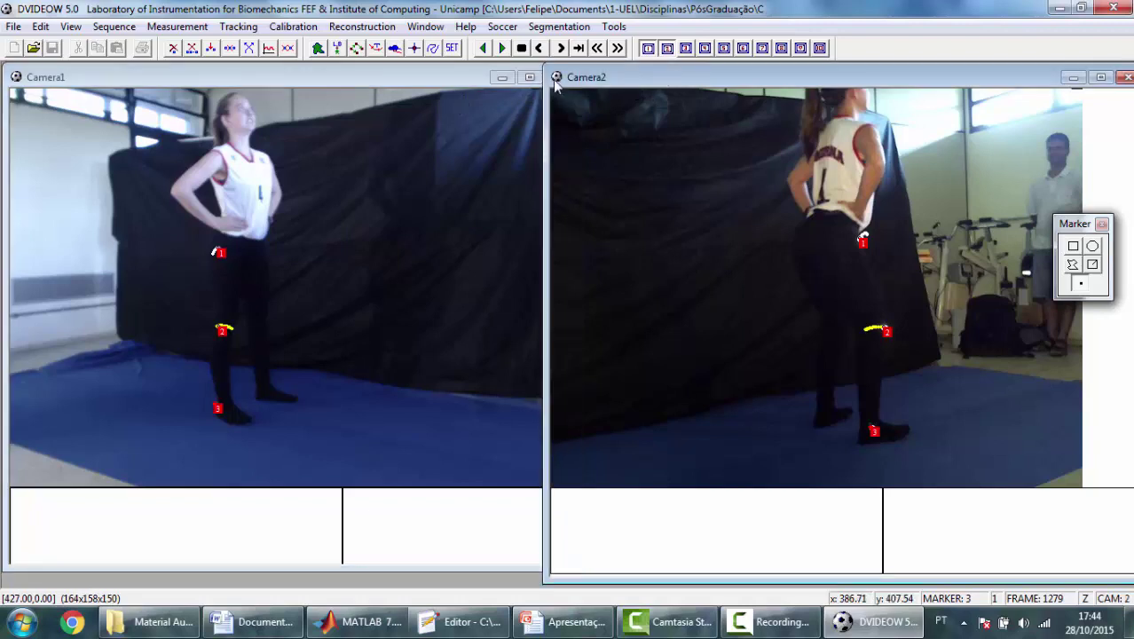
Load the calibration file CalibracaoC1.cal for the Camera1 video
click(409, 77)
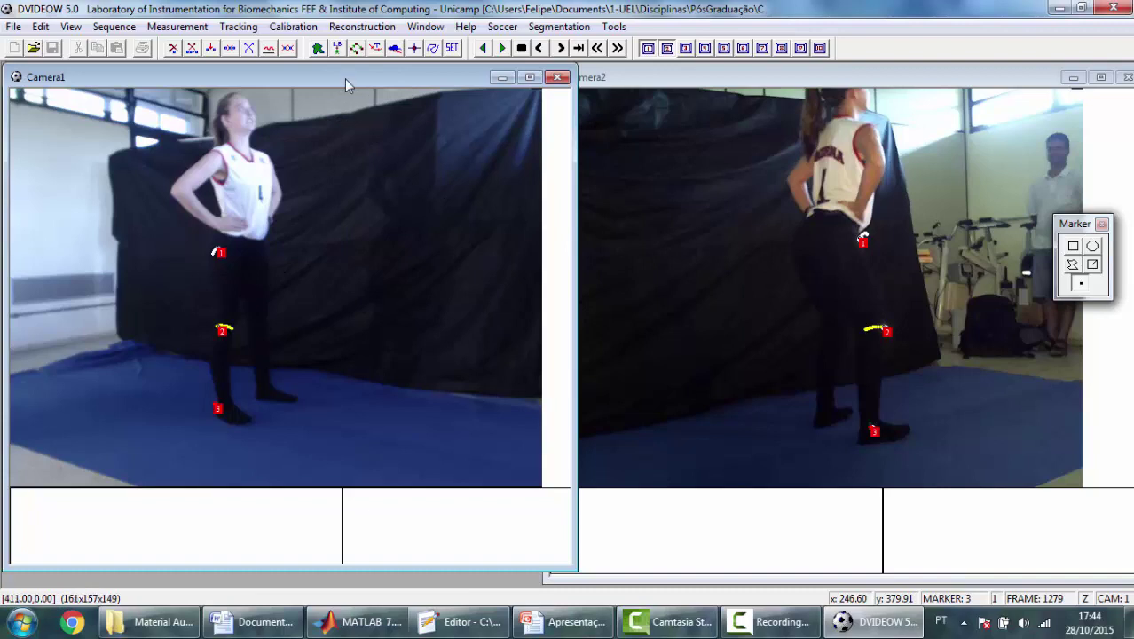
click(292, 29)
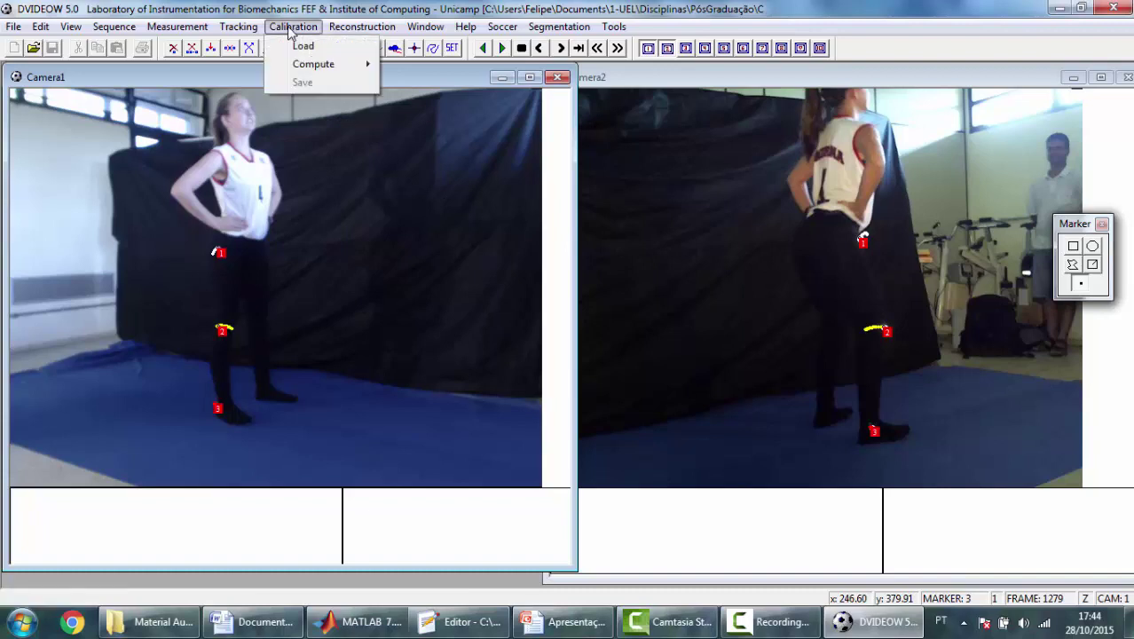
click(302, 46)
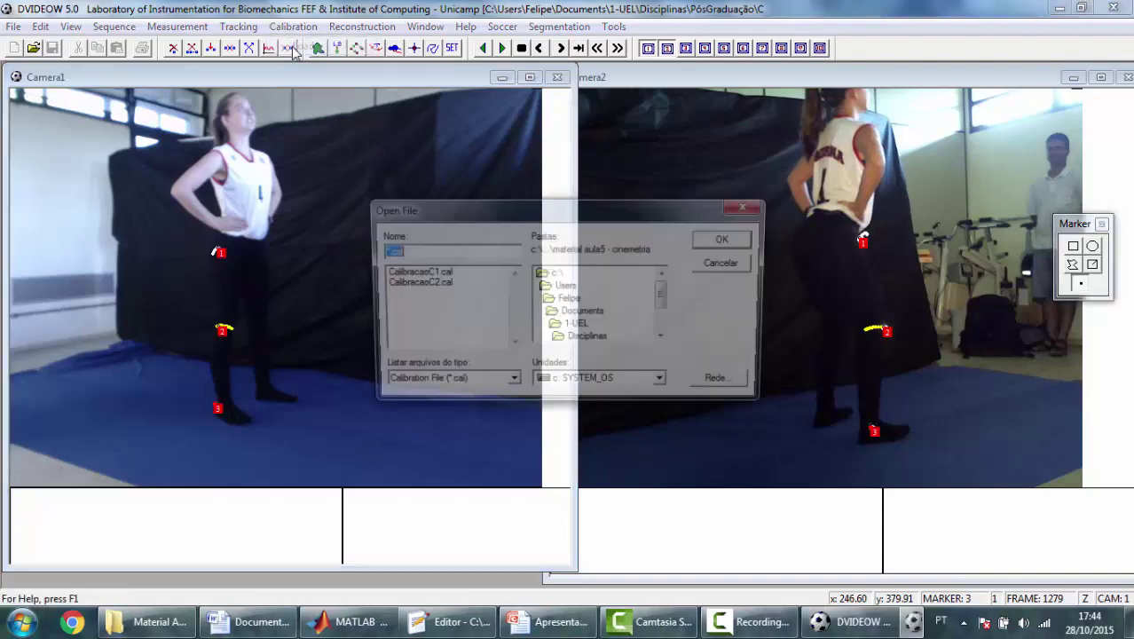
double_click(435, 274)
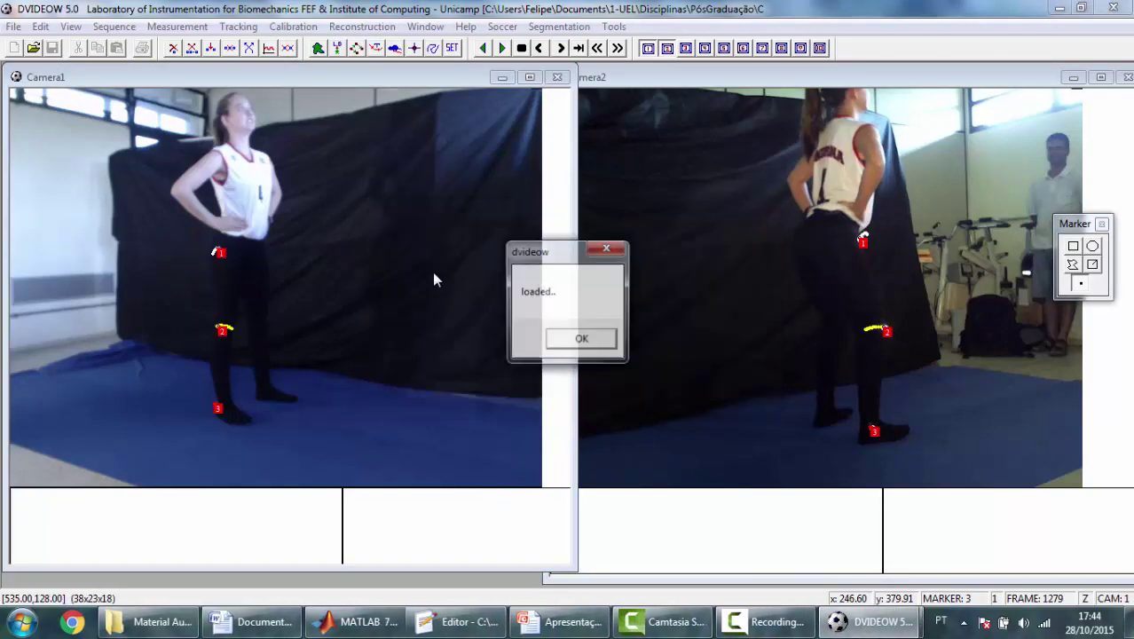
click(579, 340)
Load the calibration file CalibracaoC2.cal for the Camera2 video
click(736, 78)
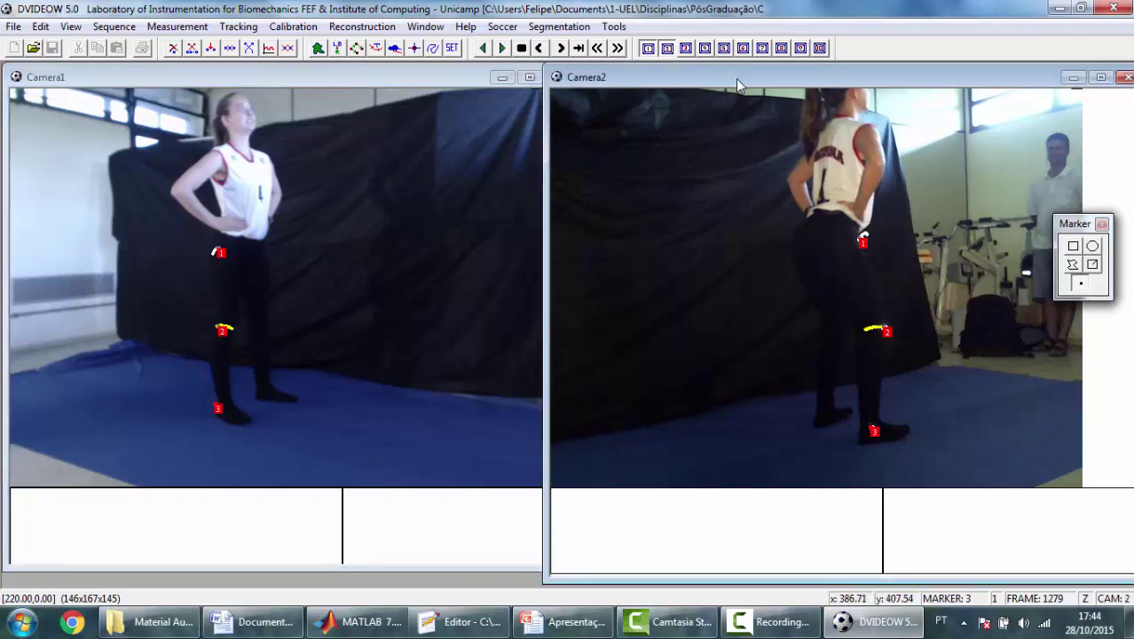
click(289, 30)
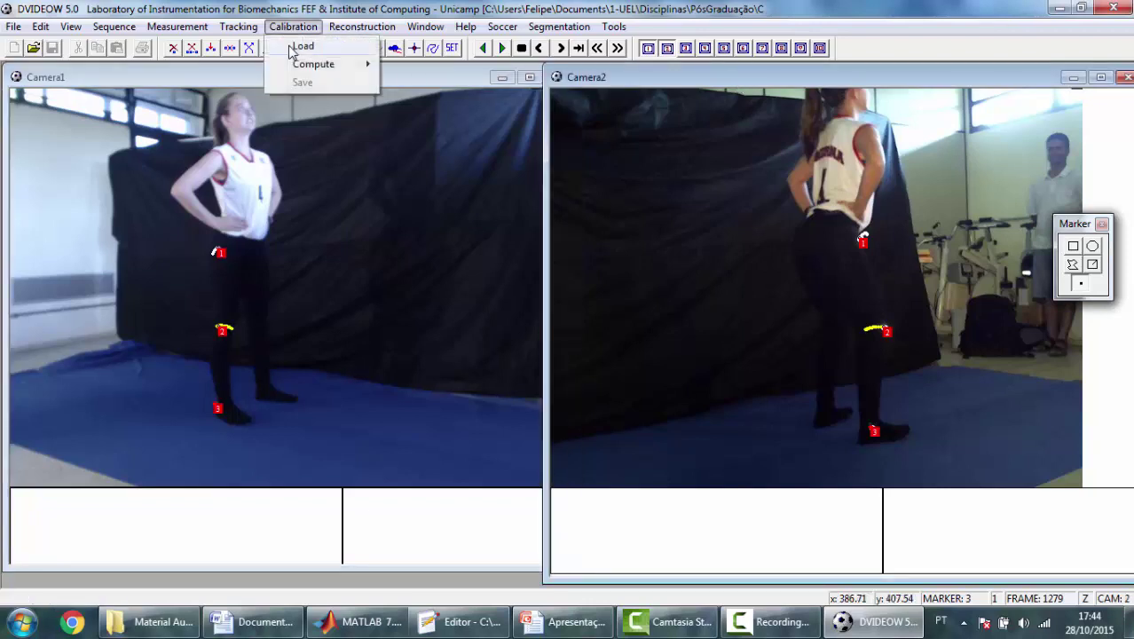
click(294, 50)
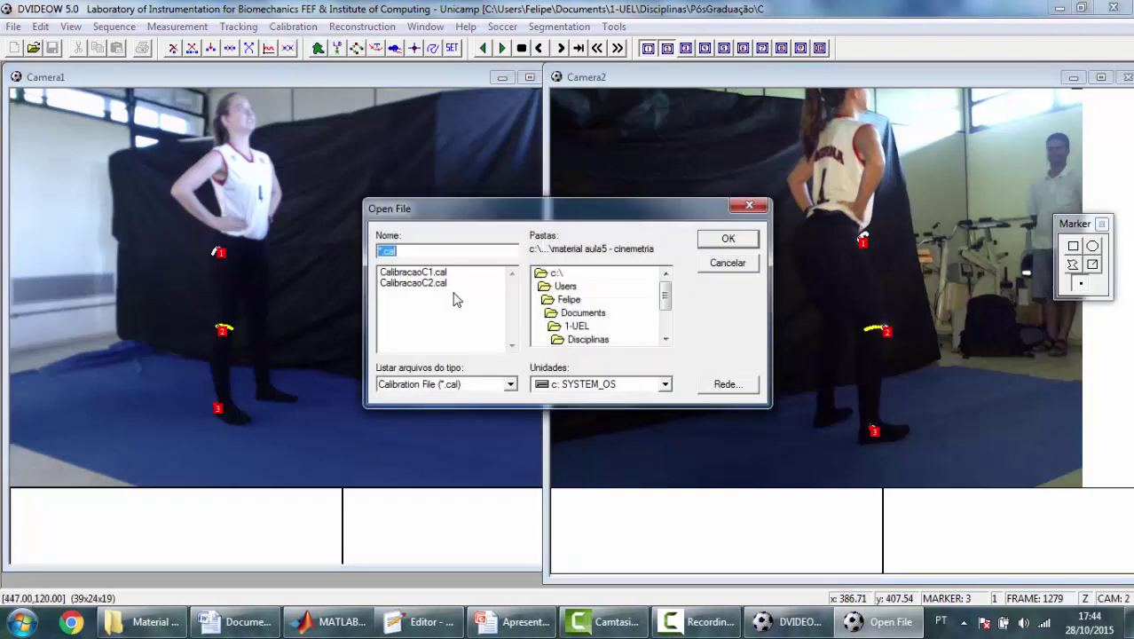
double_click(429, 284)
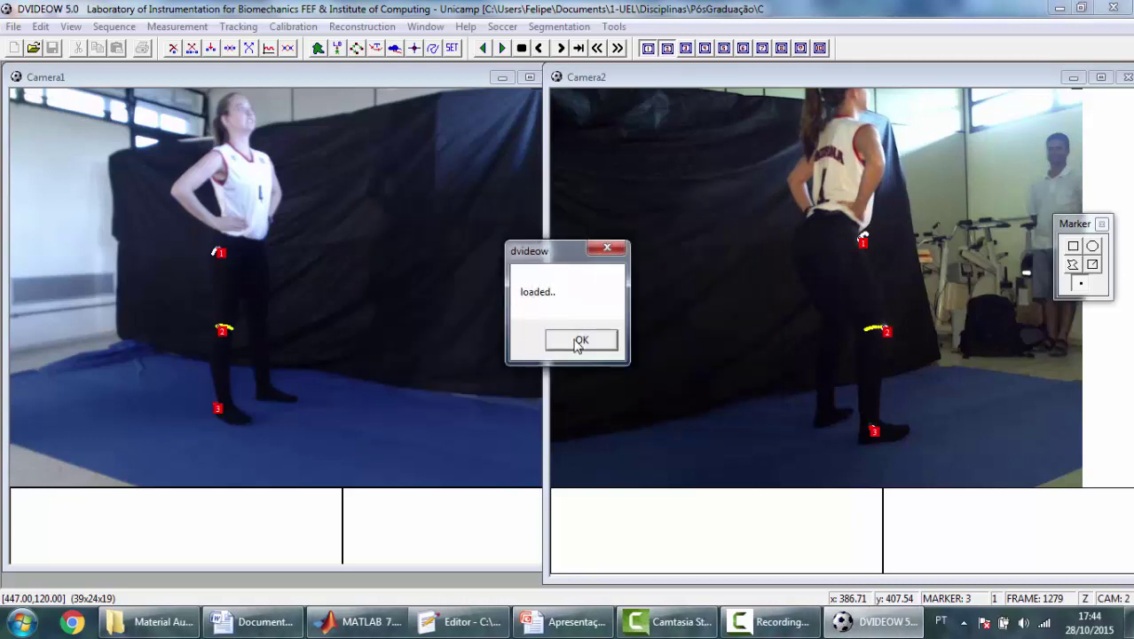
click(578, 343)
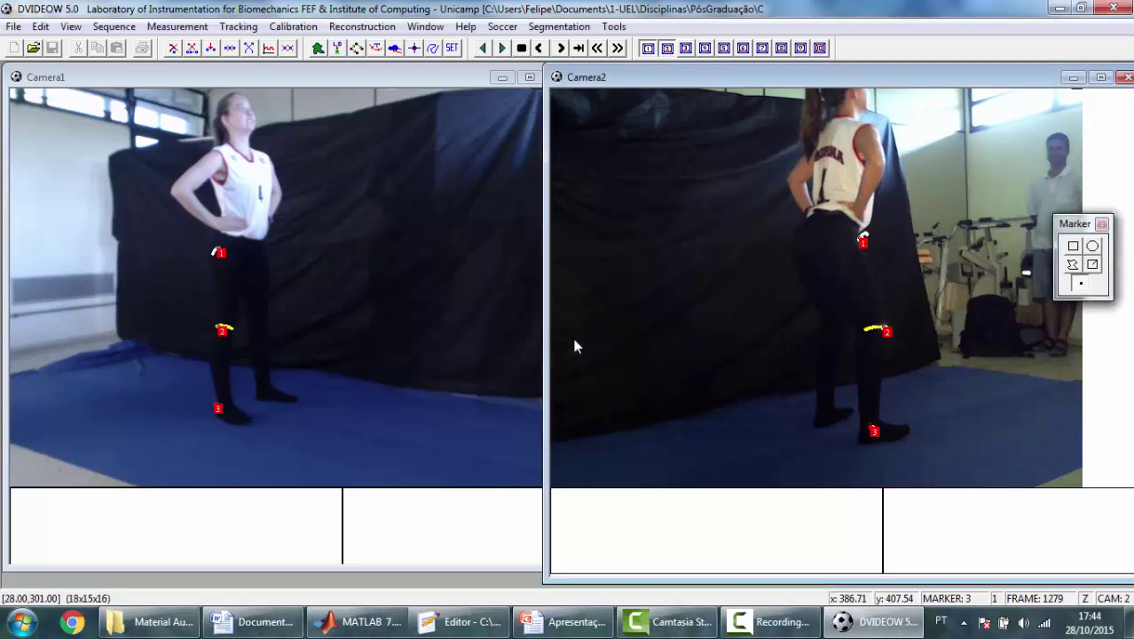
Set up a 3D reconstruction from Camera1 and Camera2, using frames 1000 to 1279 for Camera1 and limiting the Camera2 frame range
click(366, 29)
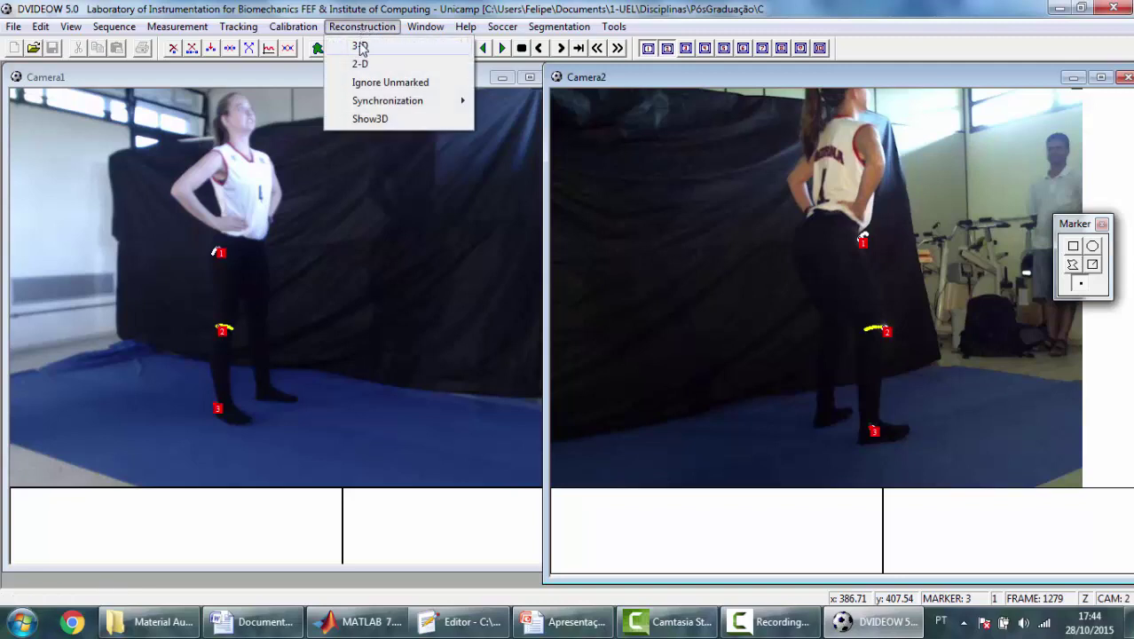
click(360, 47)
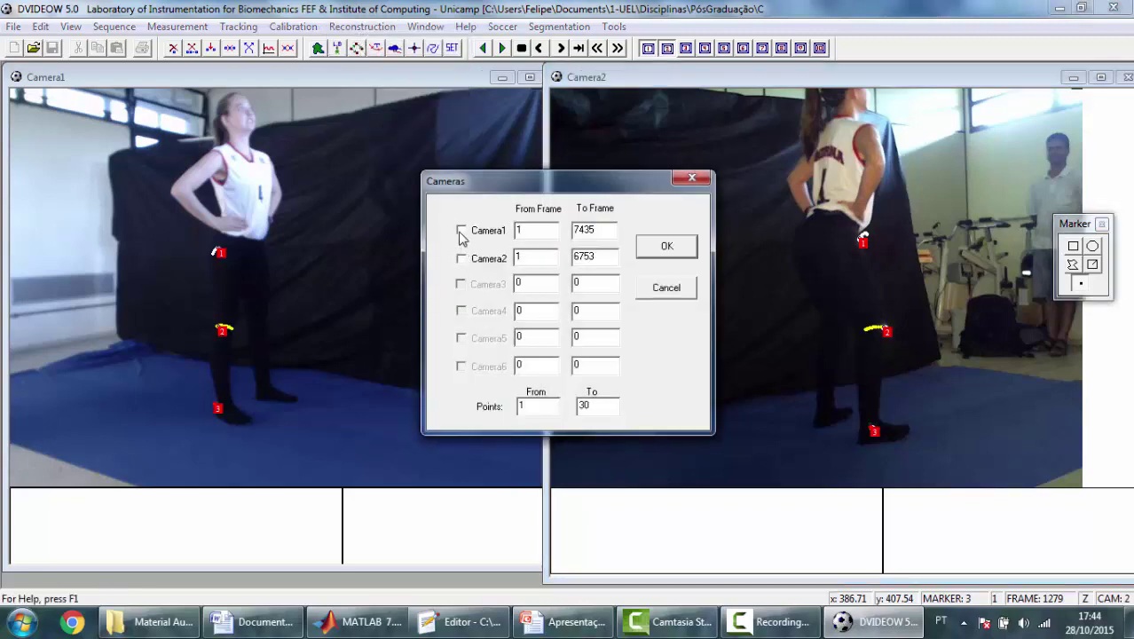
click(460, 232)
click(460, 260)
double_click(602, 232)
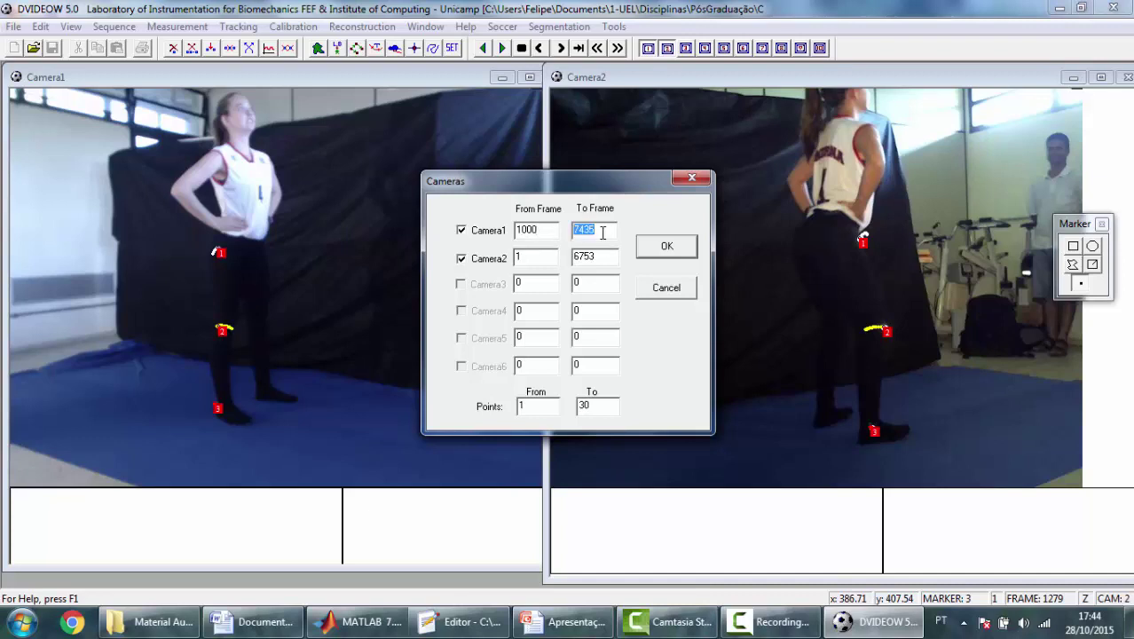
text(1279)
double_click(539, 262)
double_click(611, 256)
text(1)
click(661, 250)
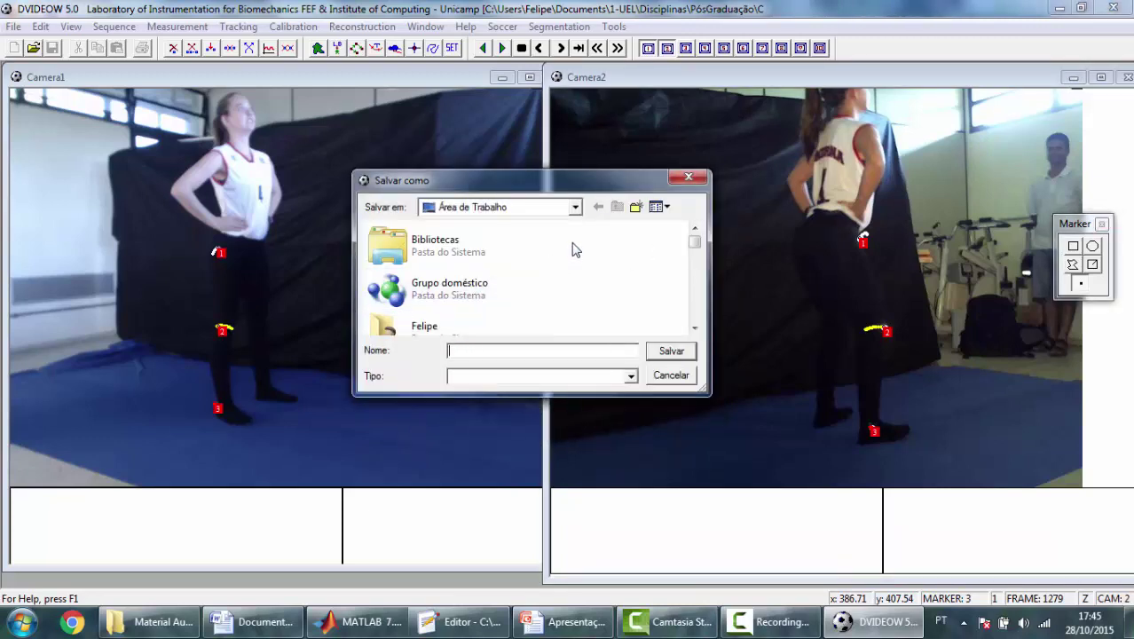
Set the save location for the 3D reconstruction to 1-UEL > Disciplinas > PósGraduação > Cinemetria > Material Aula5 - cinemetria in Documentos
click(575, 208)
click(575, 208)
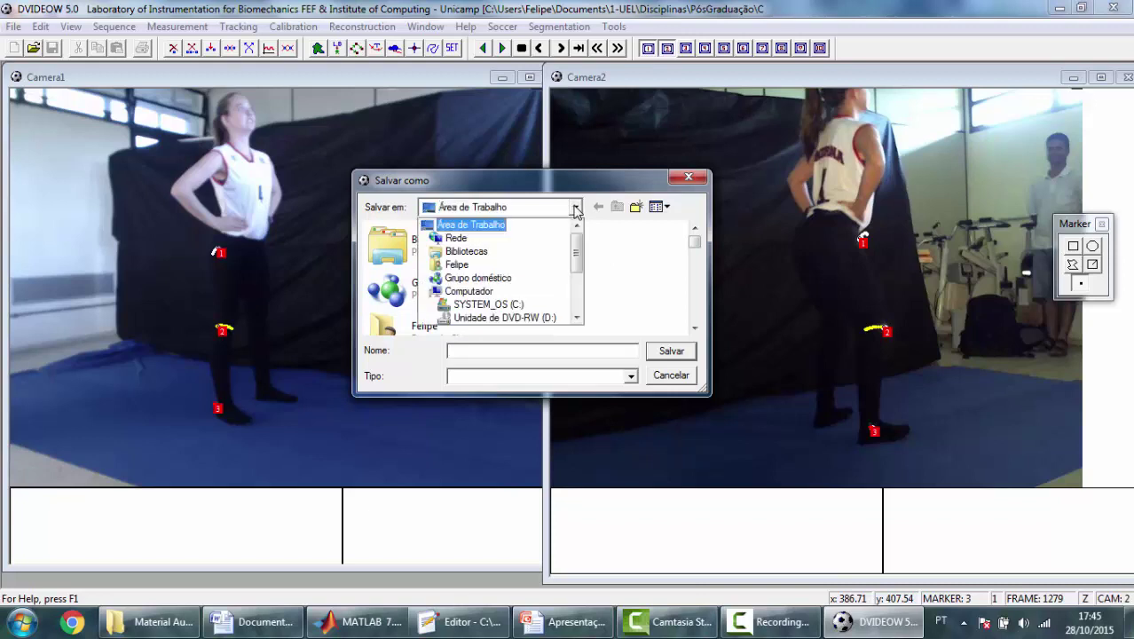
click(475, 264)
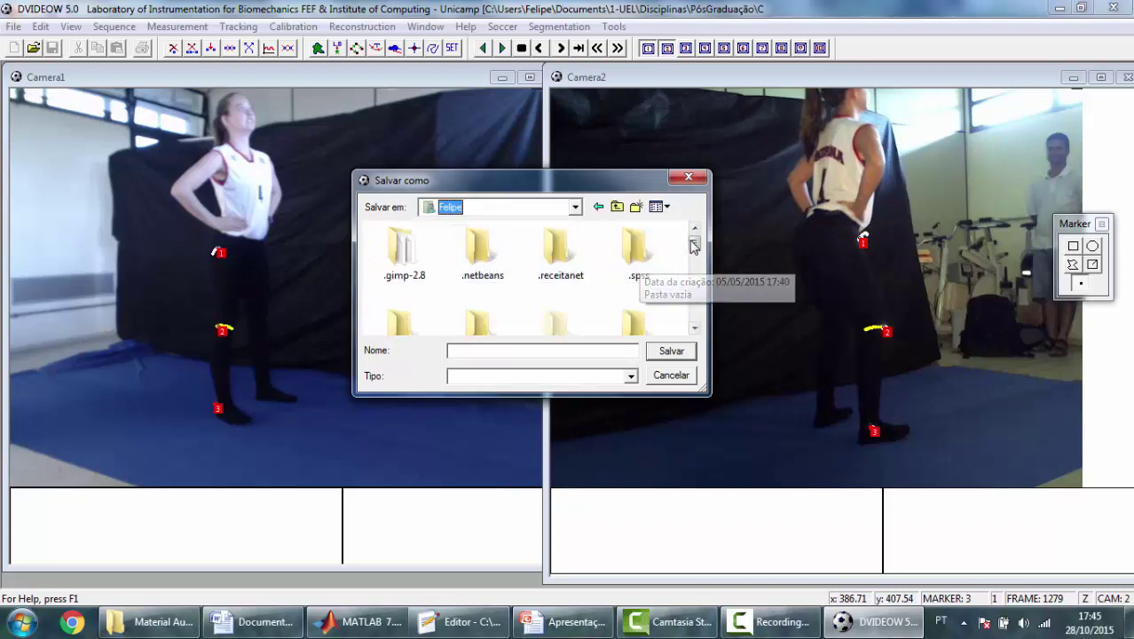
scroll(697, 253, down, 1)
scroll(696, 253, down, 3)
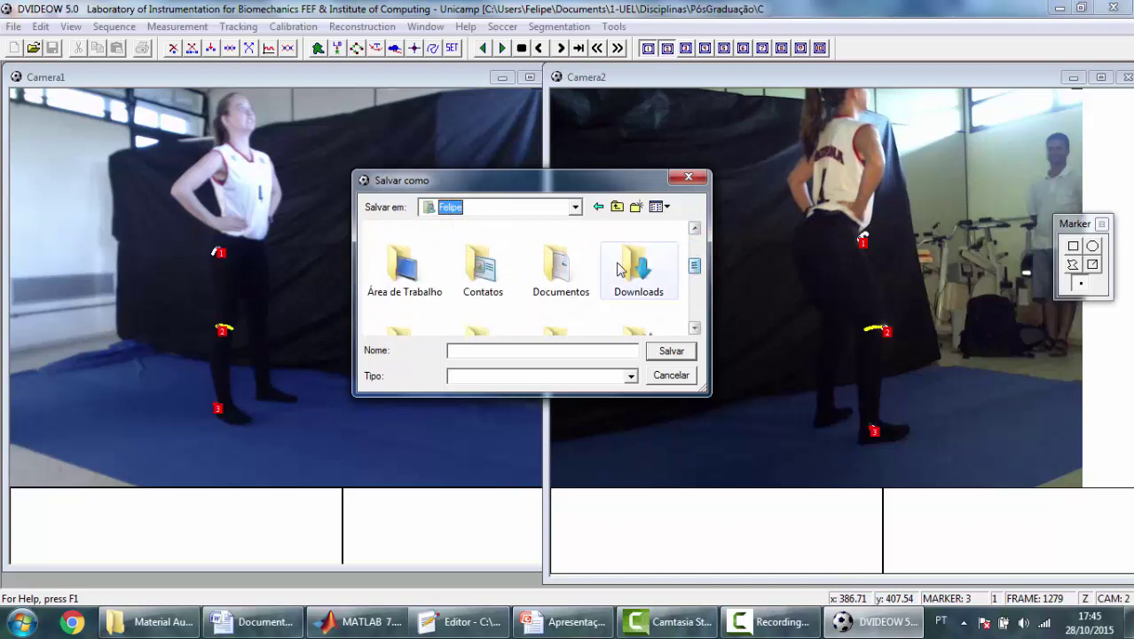
click(560, 271)
double_click(560, 271)
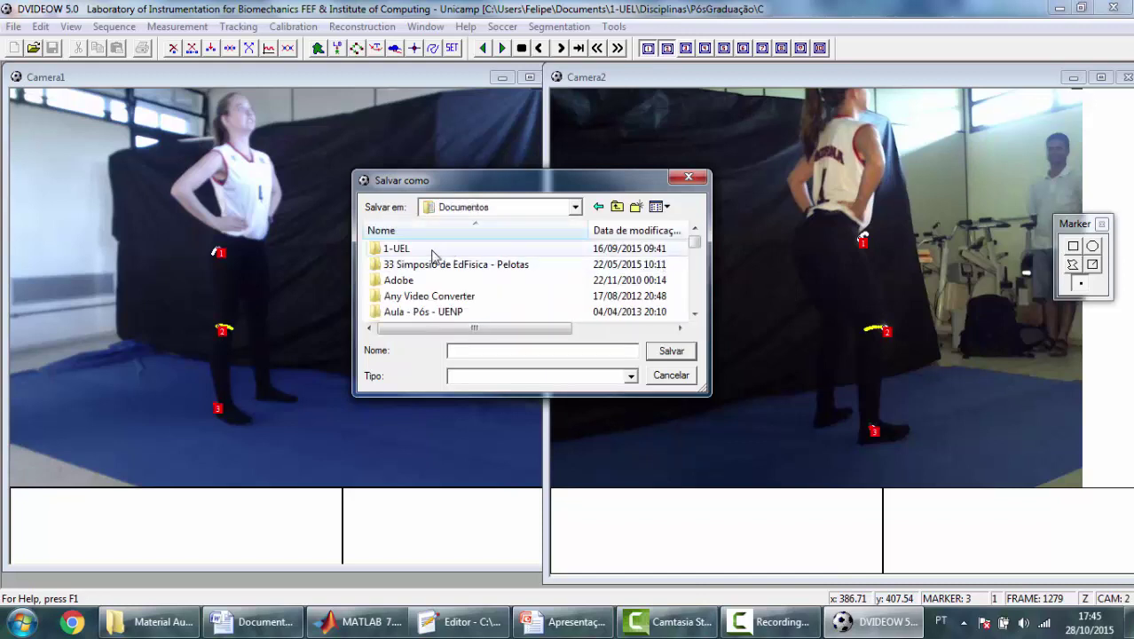
double_click(434, 253)
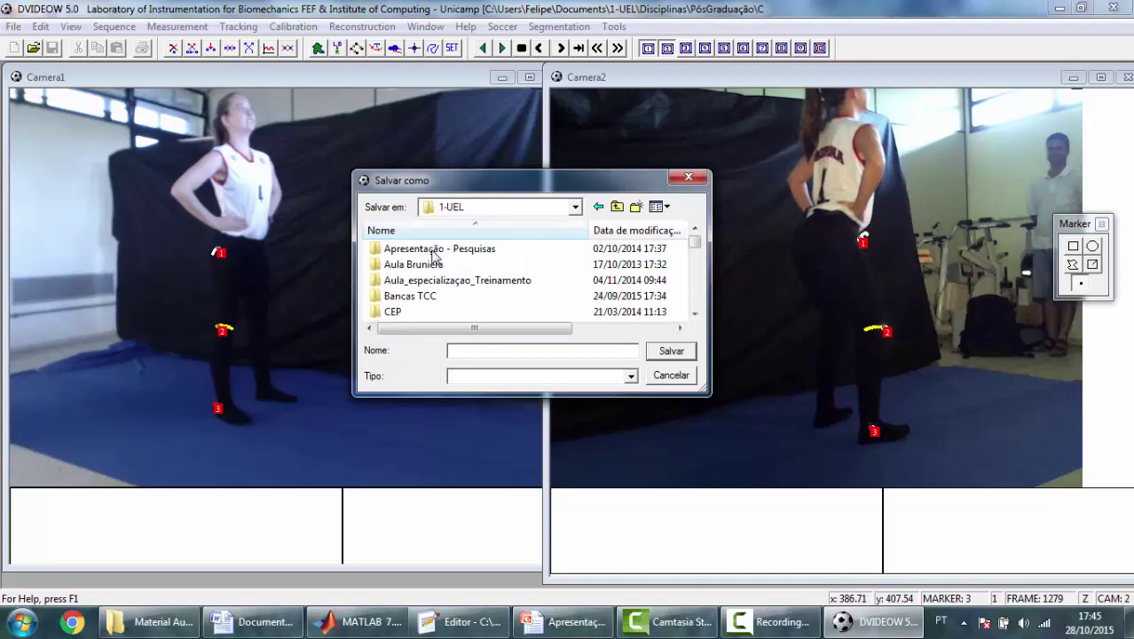
click(695, 315)
click(695, 315)
click(695, 315)
click(695, 315)
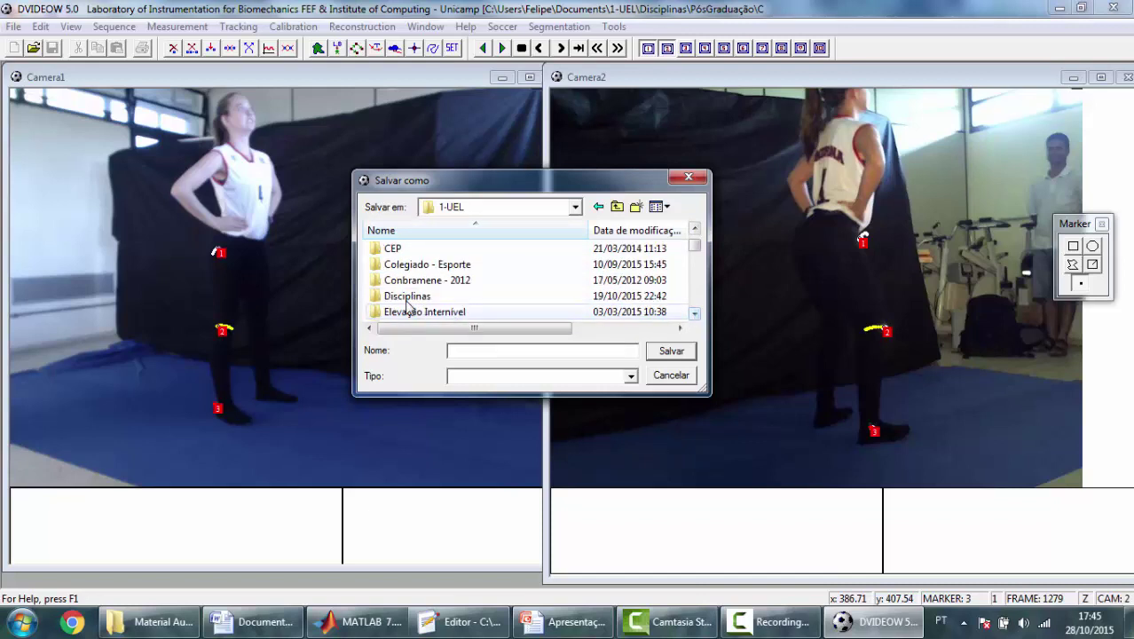
double_click(409, 307)
double_click(417, 296)
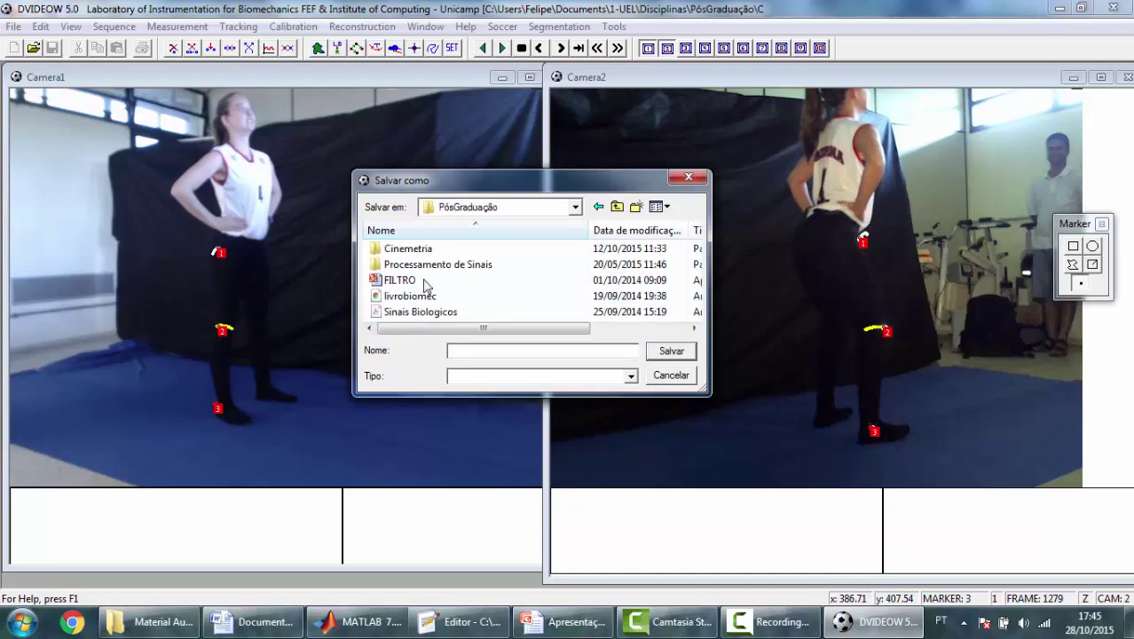
double_click(422, 254)
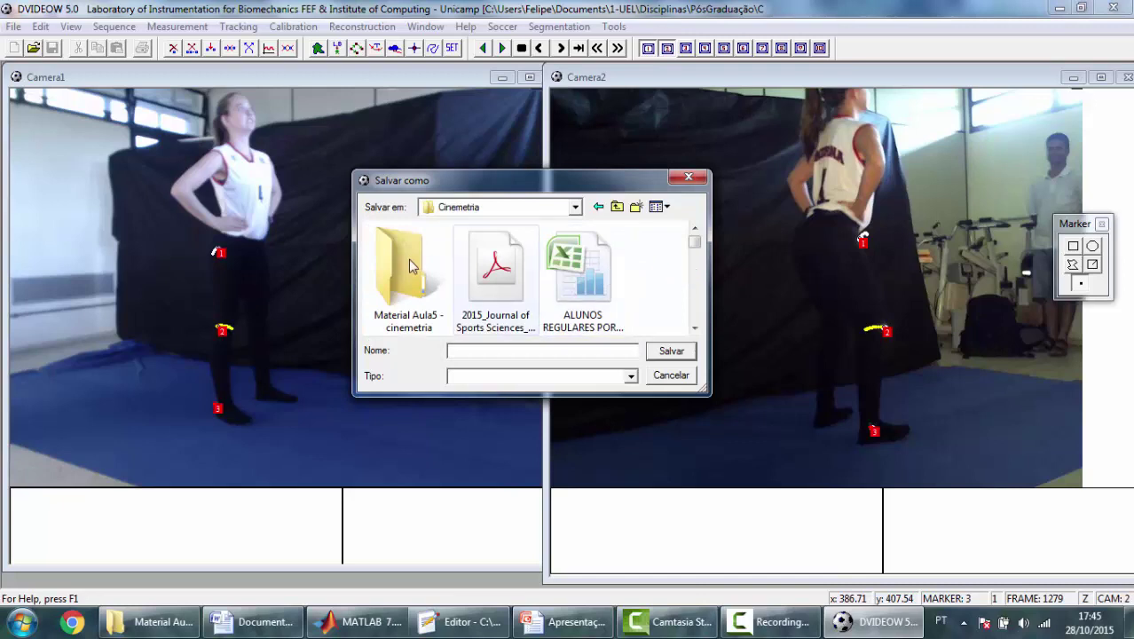
click(410, 267)
double_click(410, 267)
Save the 3D reconstruction under the file name agachamento
click(487, 351)
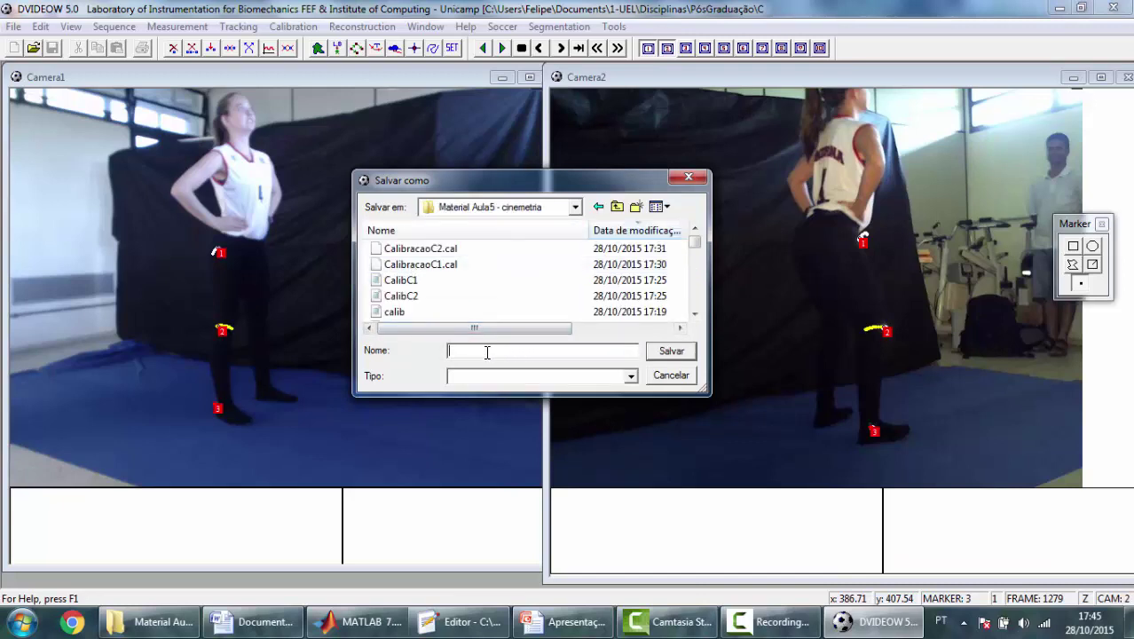
text(agachamento)
click(679, 351)
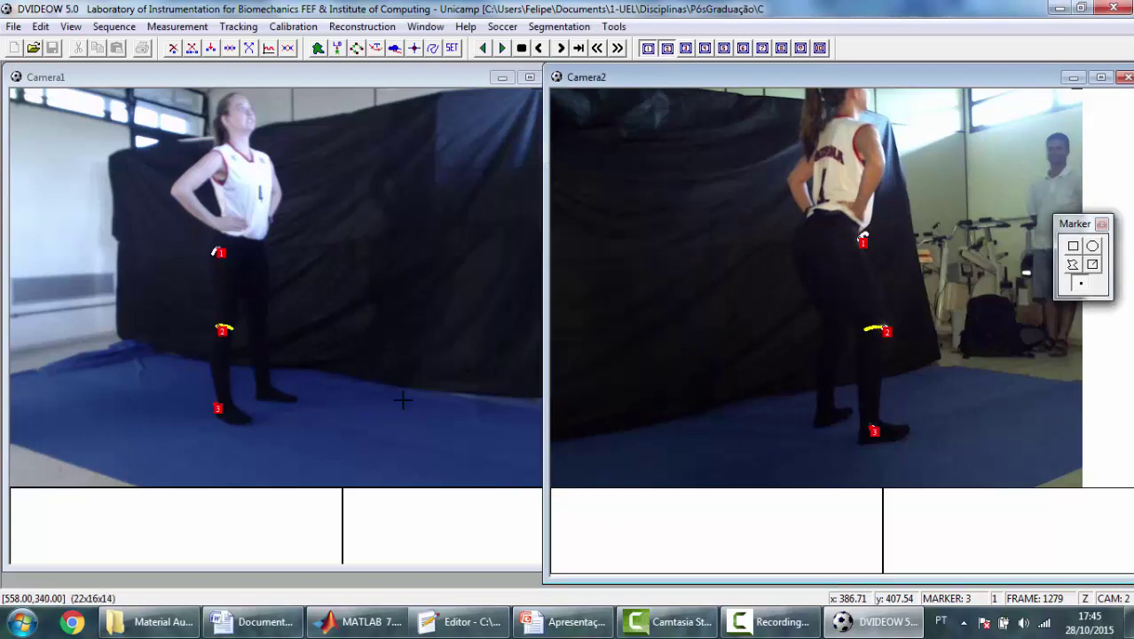
Open the agachamento 3D file from its folder, examine the marker coordinates from the first to the last row, and close it
click(164, 632)
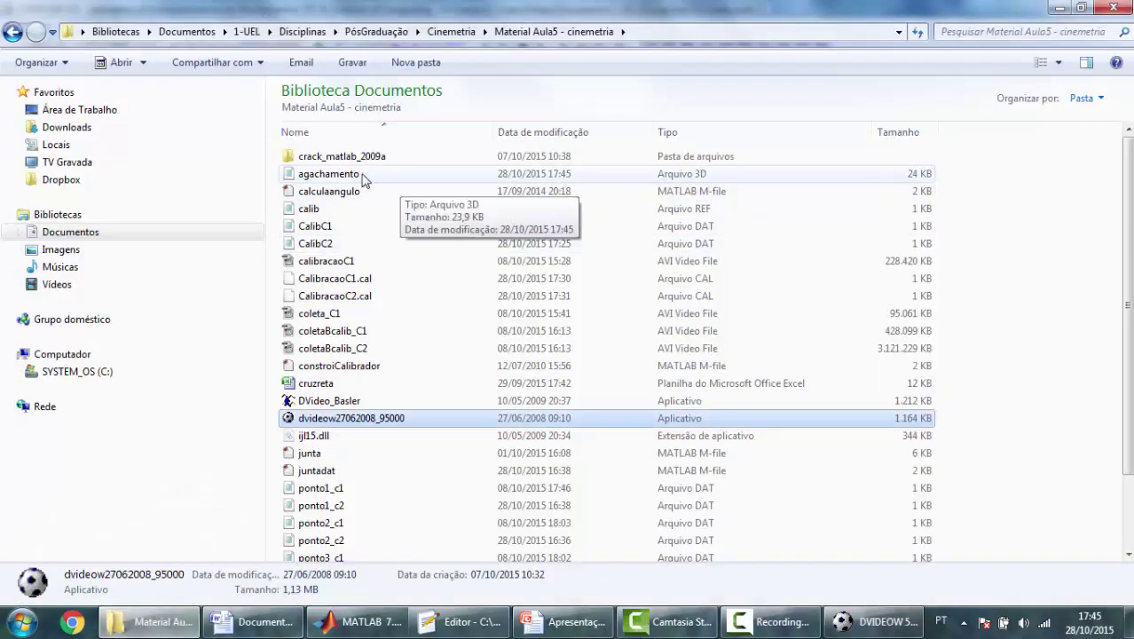
click(461, 175)
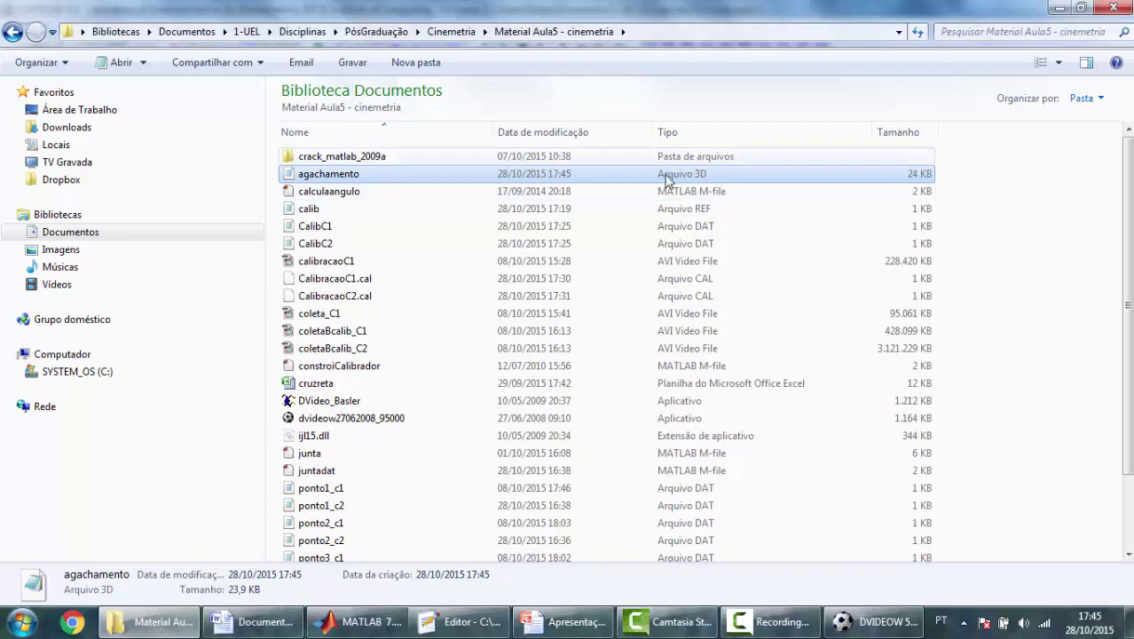
double_click(351, 178)
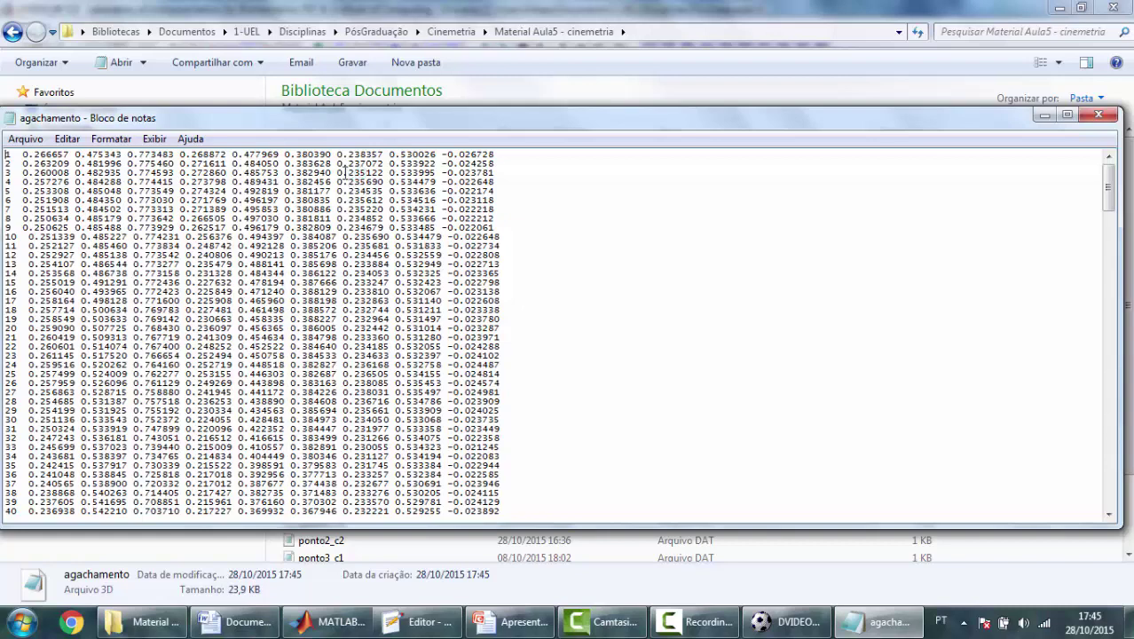
drag(5, 155, 7, 190)
click(5, 160)
click(89, 164)
scroll(448, 273, down, 20)
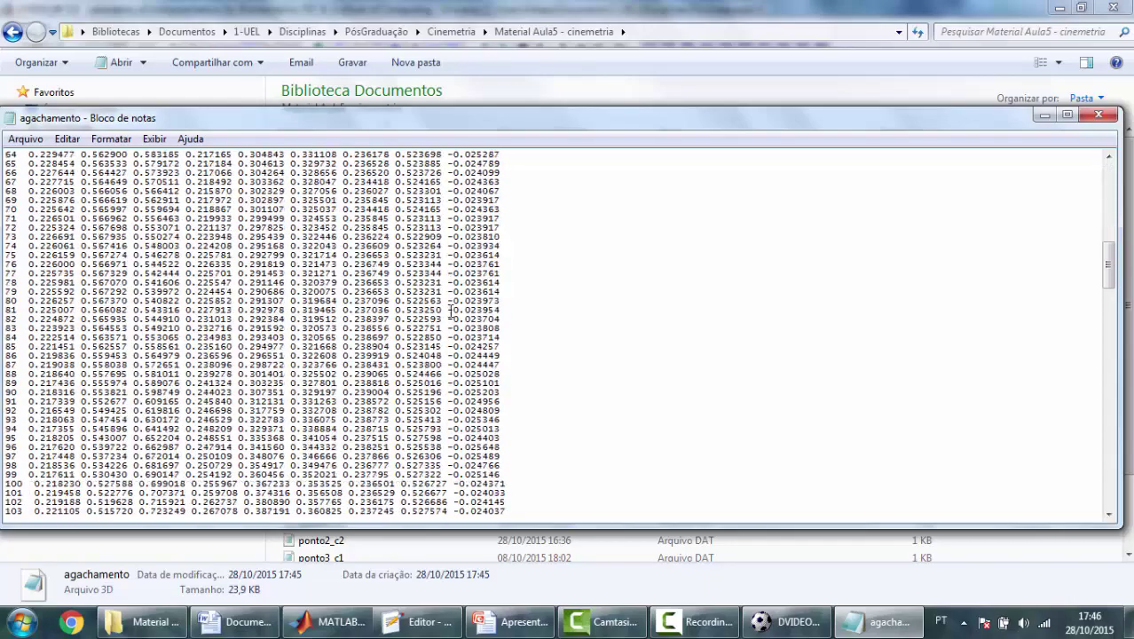
scroll(448, 340, down, 20)
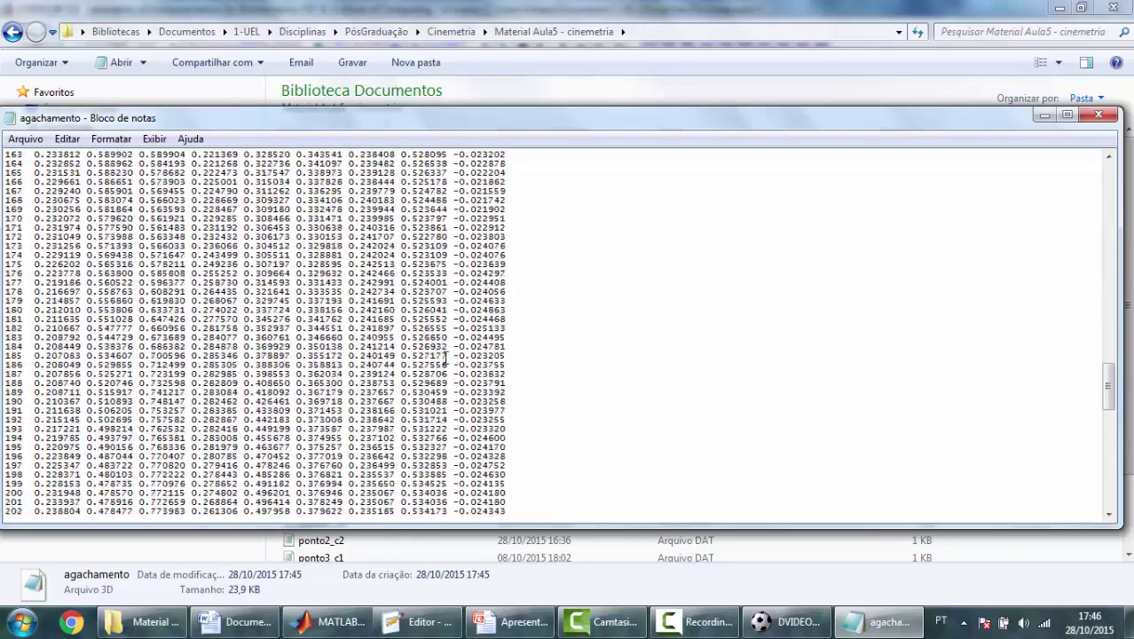
scroll(447, 365, down, 16)
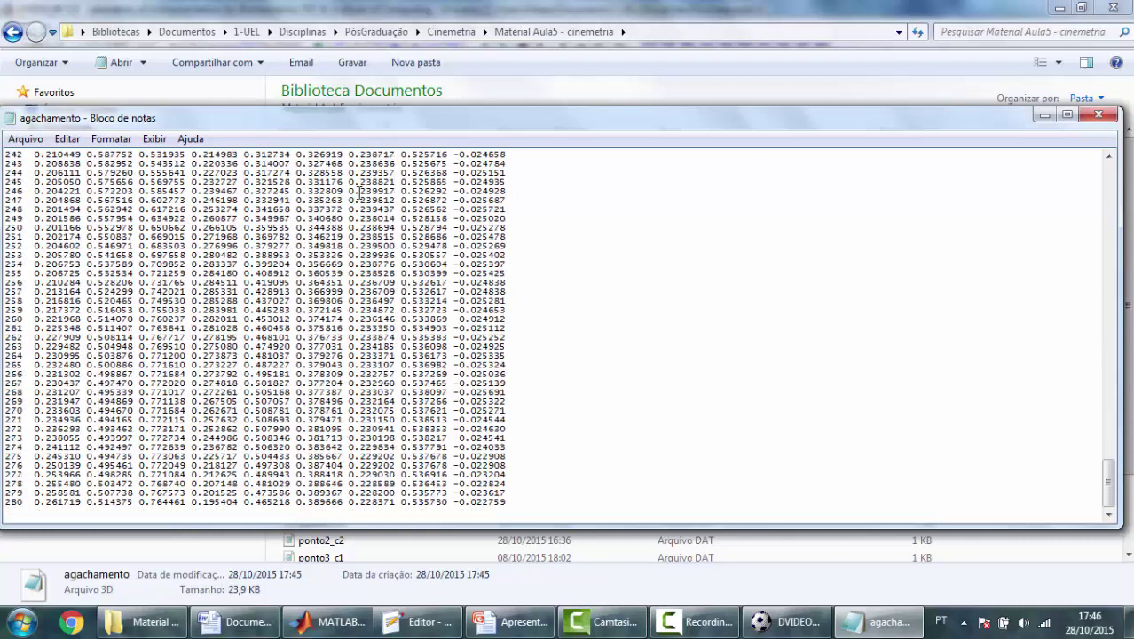
click(1097, 116)
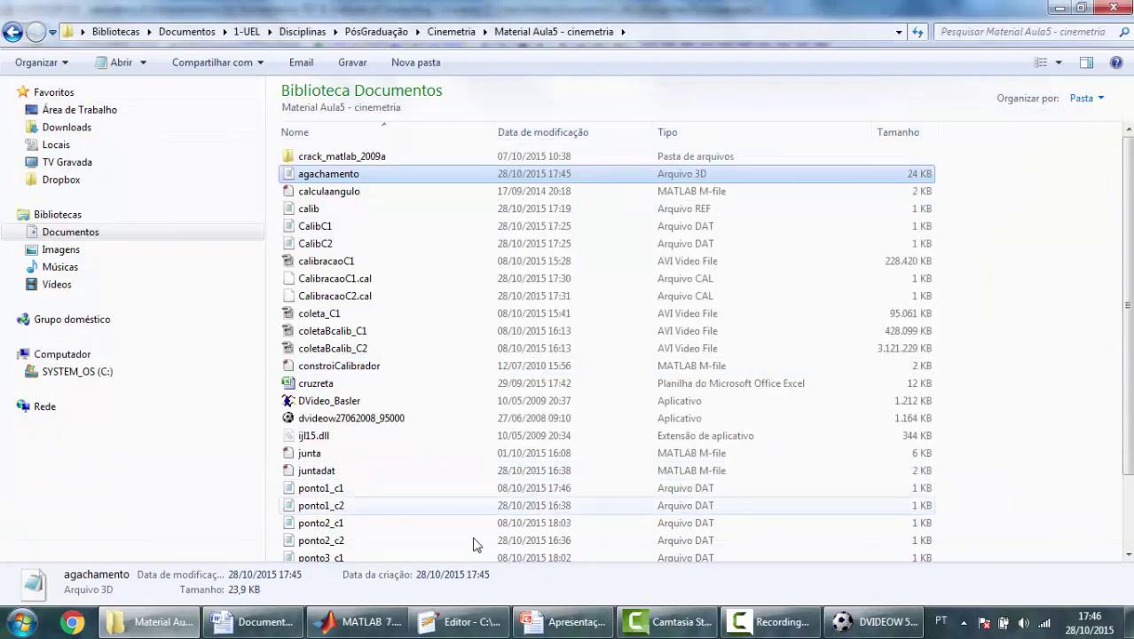
Switch back to DVIDEOW, move the Camera1 window further over, and rewind its video to frame 1000
click(859, 622)
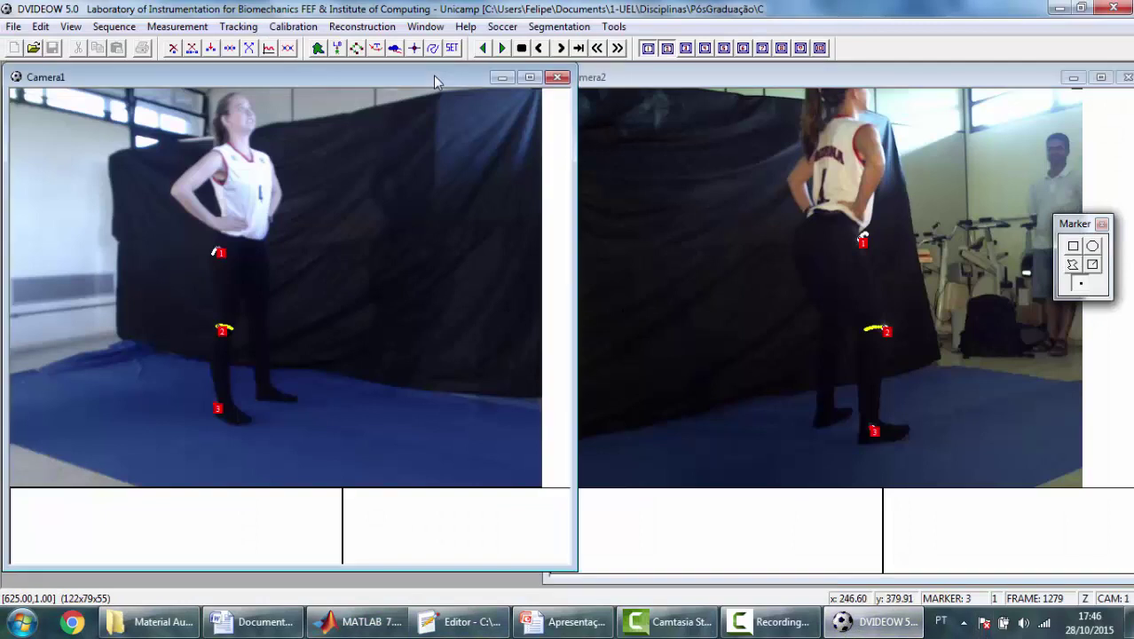
drag(433, 75, 573, 77)
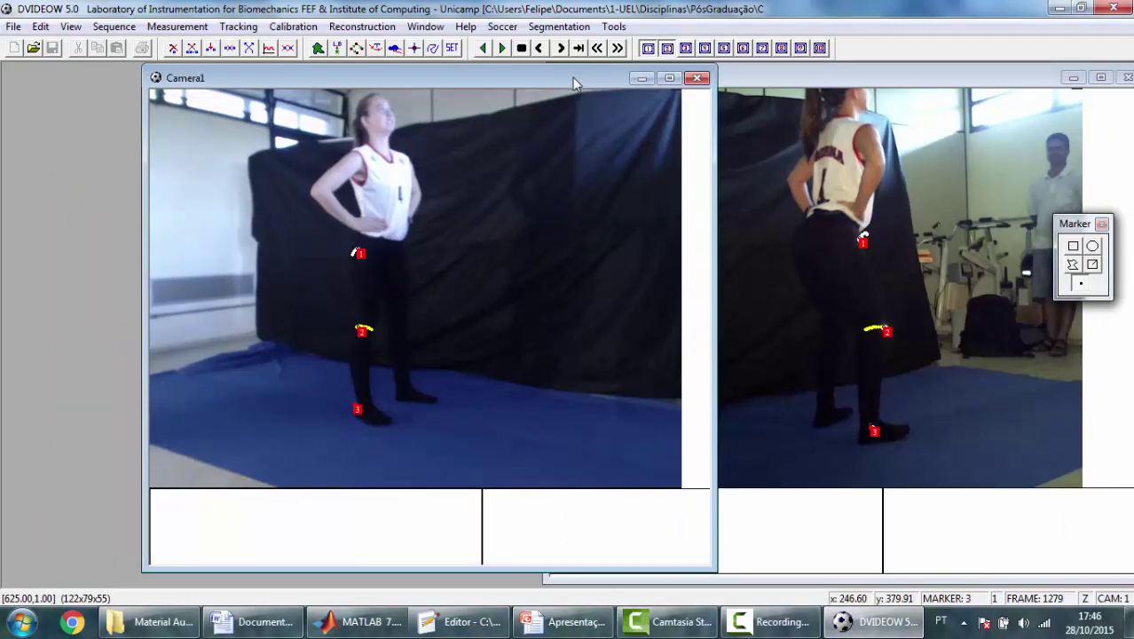
click(599, 50)
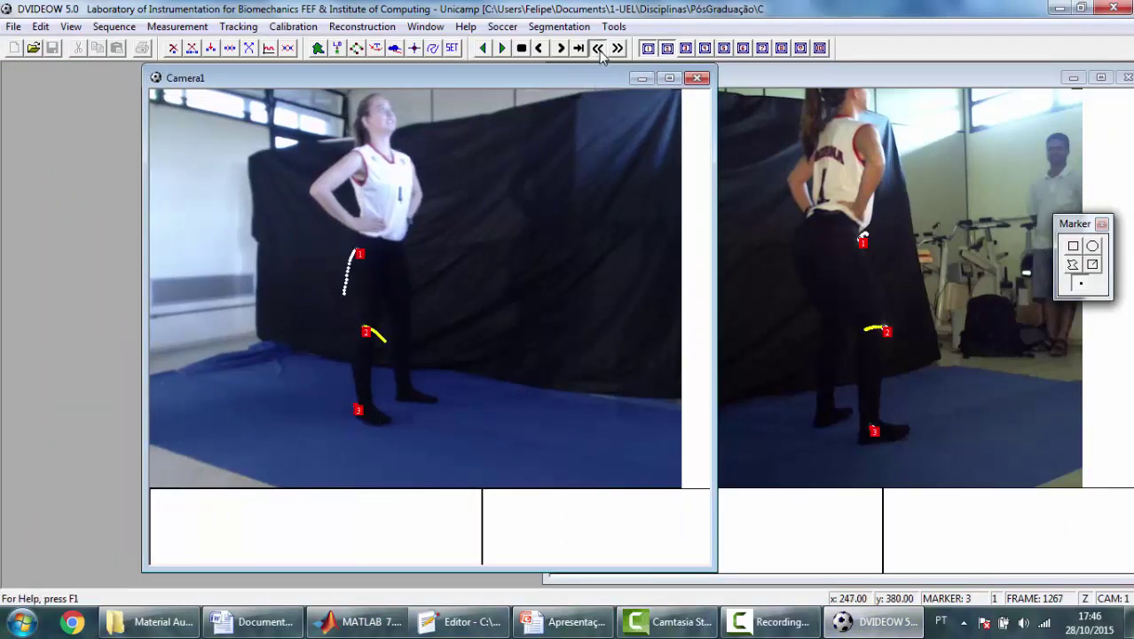
click(599, 50)
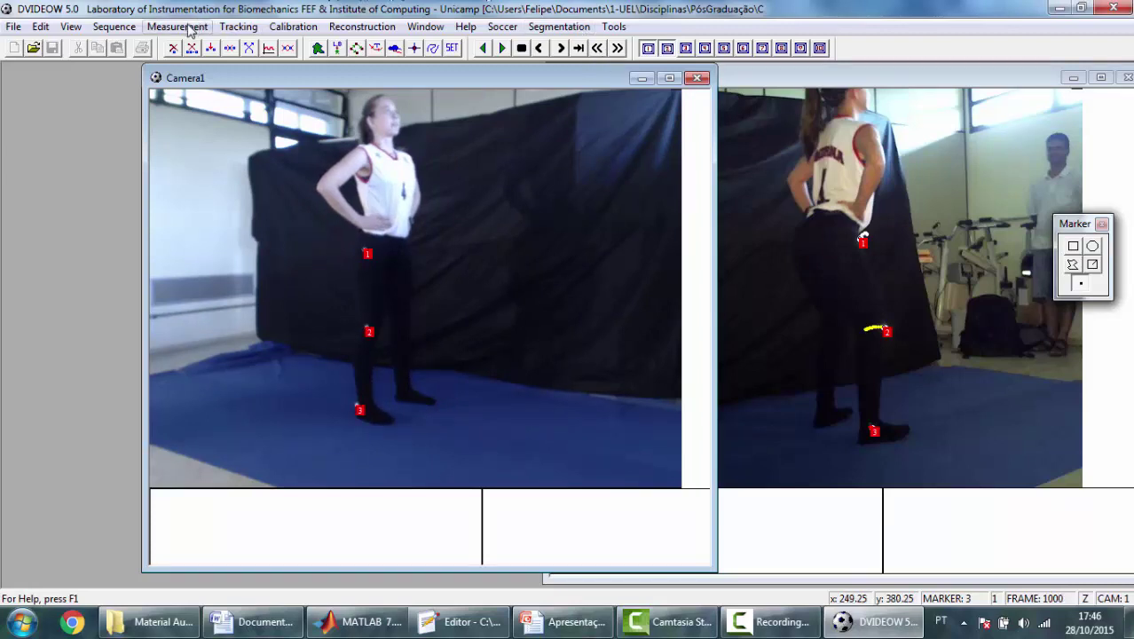
Show two body segments on the Camera1 video, Segment 1 from marker 1 to 2 and Segment 2 from marker 2 to 3
click(191, 28)
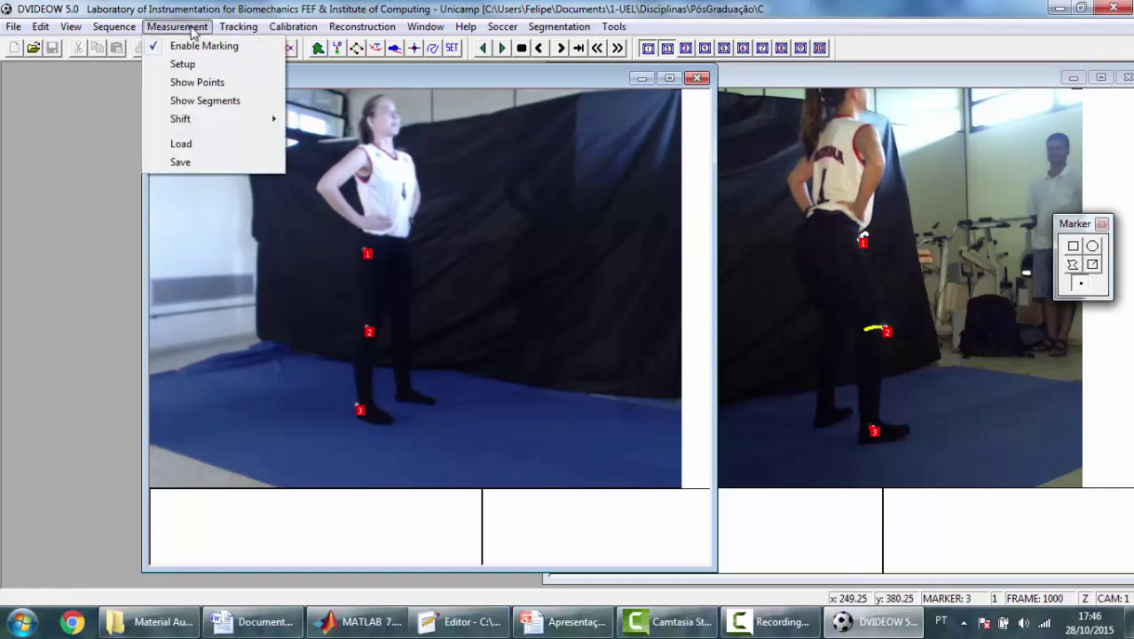
click(199, 103)
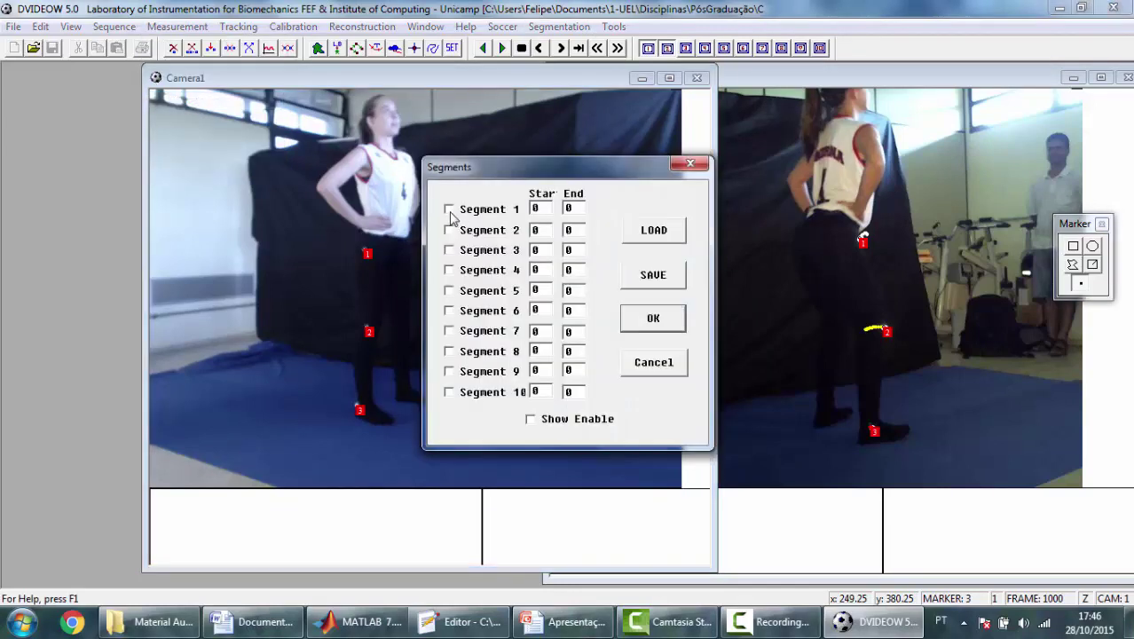
click(449, 210)
text(2)
click(449, 231)
click(652, 319)
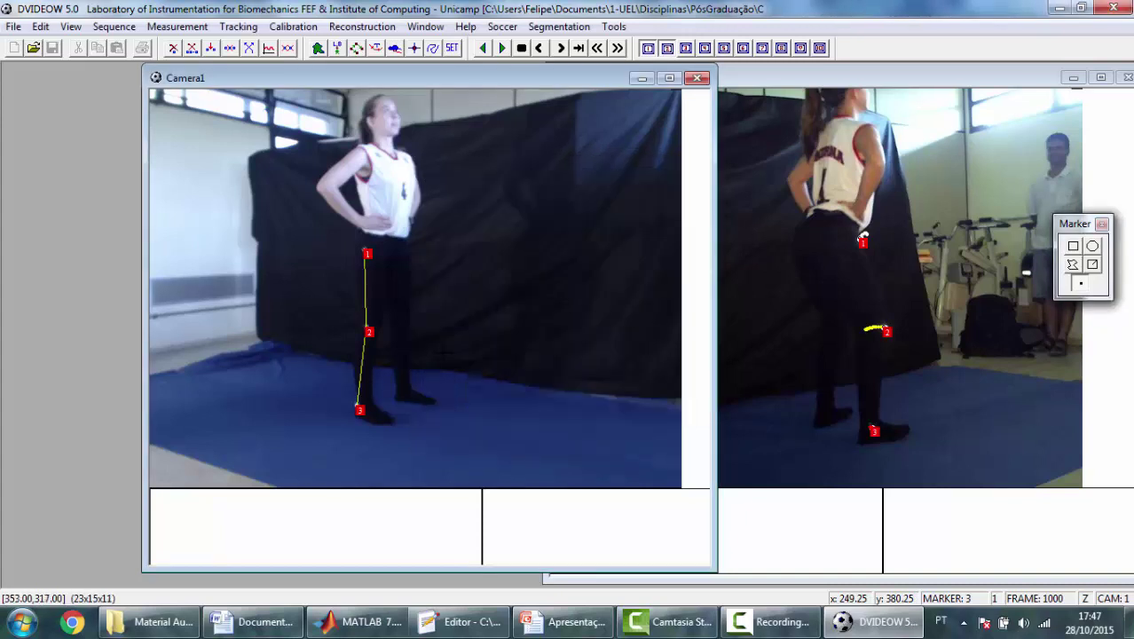
Advance the Camera1 video from frame 1000 to frame 1137 to examine the movement of the leg segments
key(Page_Down)
key(Page_Down)
key(Page_Down)
key(Page_Down)
key(Page_Down)
key(Page_Down)
key(Page_Down)
key(Page_Down)
key(Page_Down)
key(Page_Down)
key(Page_Down)
key(Page_Down)
key(Page_Down)
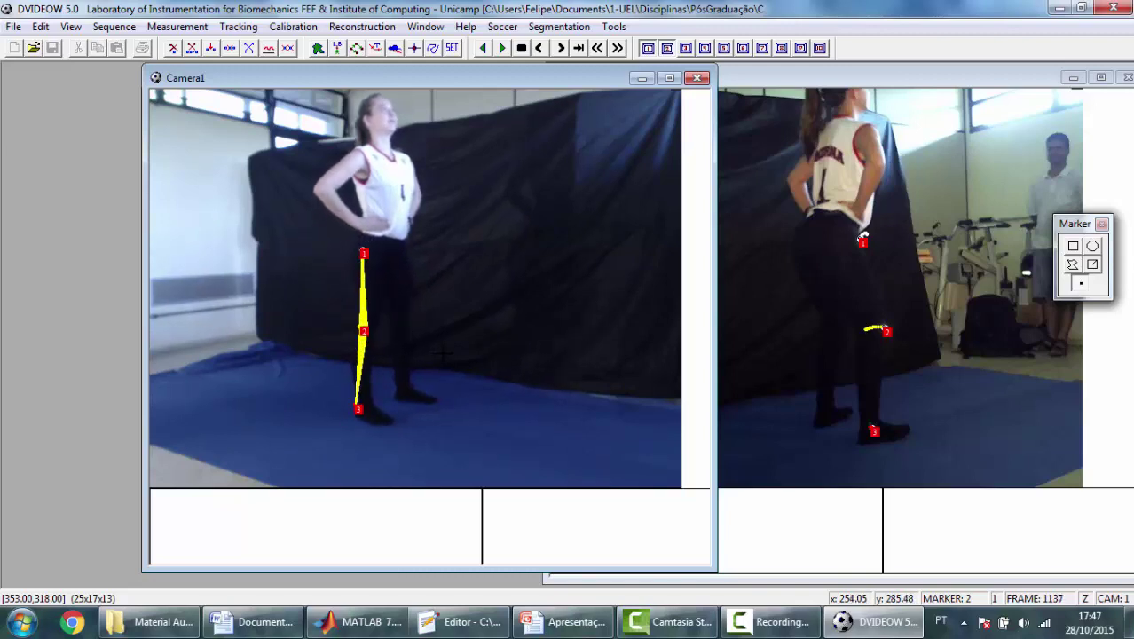
Close DVIDEOW, switch to MATLAB, and open the calculaangulo M-file from the Material Aula5 - cinemetria folder
click(1114, 7)
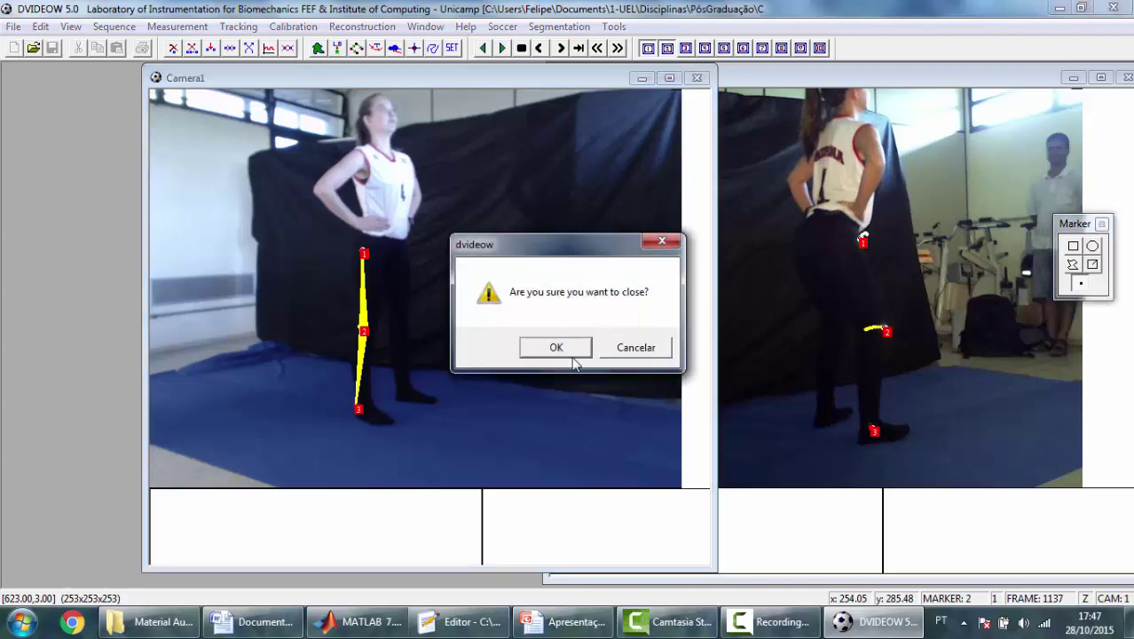
click(556, 347)
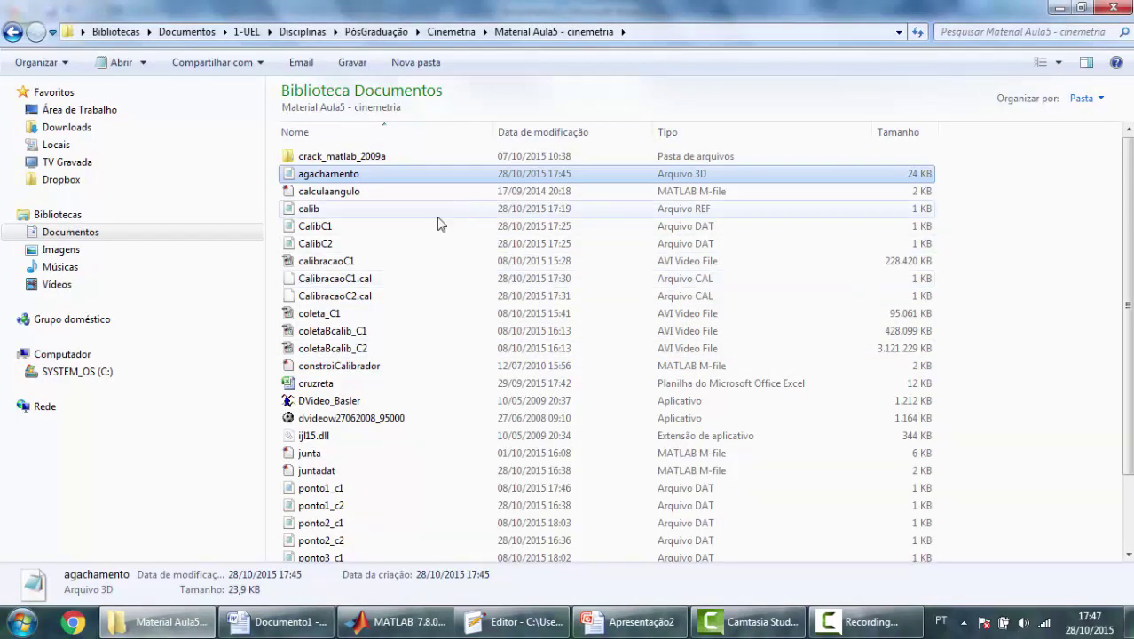
click(410, 631)
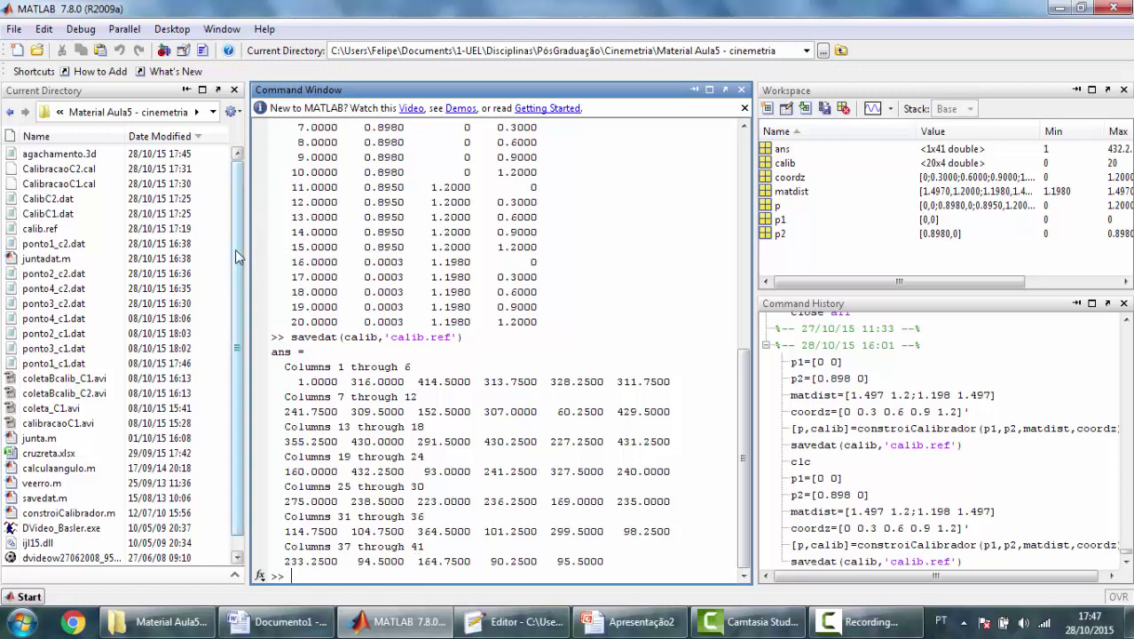
click(36, 50)
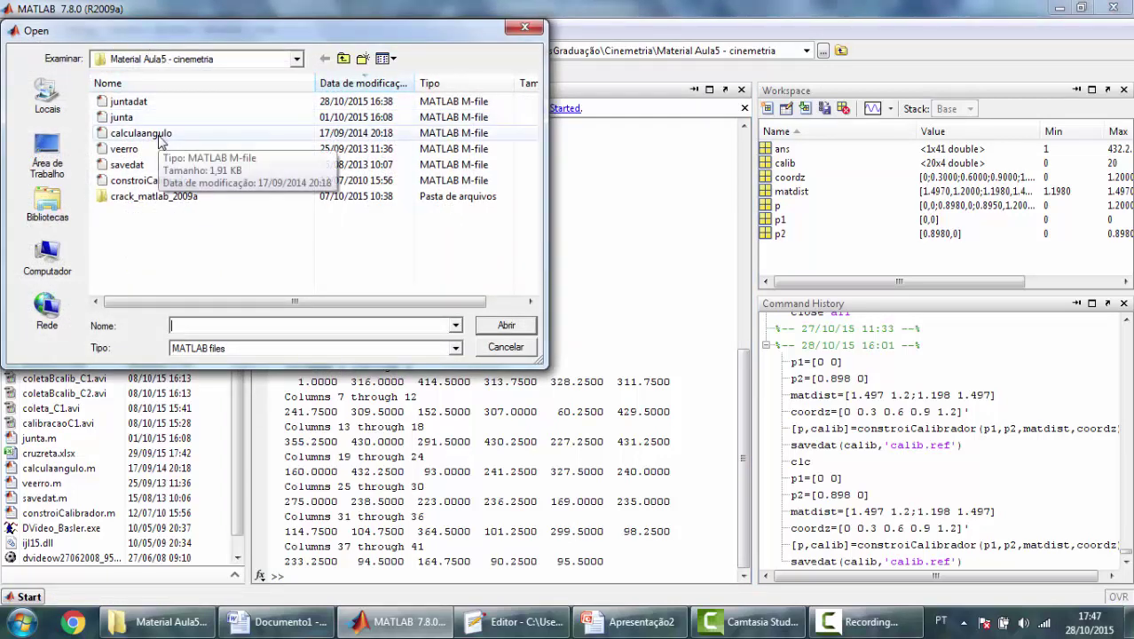
double_click(160, 135)
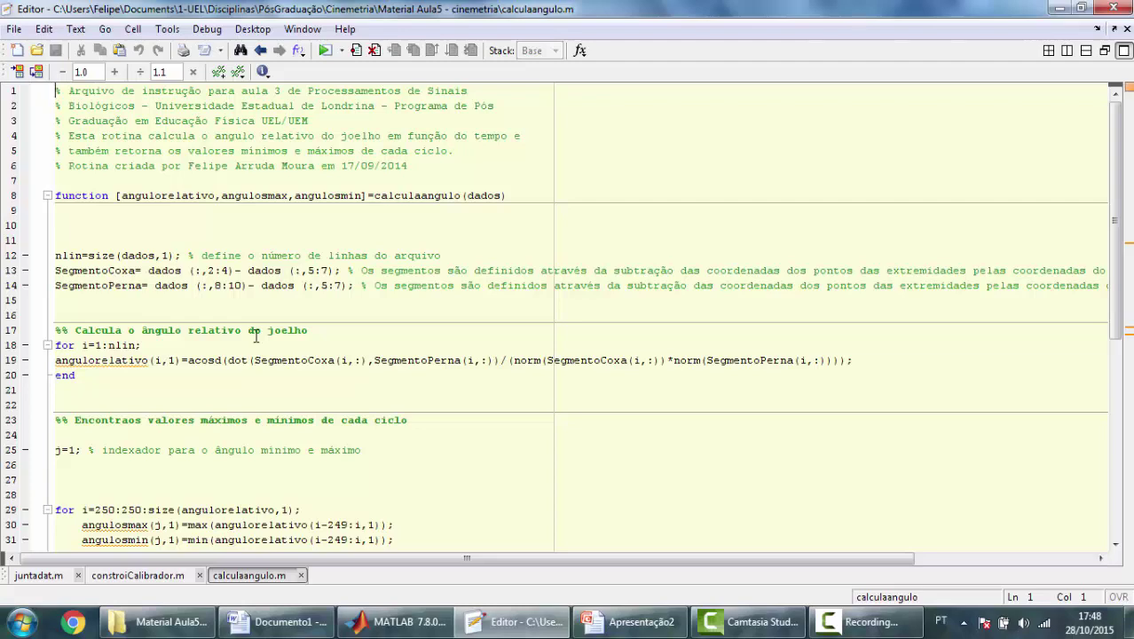
Review the calculaangulo script and copy [angulorelativo,angulosmax,angulosmin]=calculaangulo(dados) from its function line
scroll(256, 335, down, 9)
scroll(255, 336, up, 4)
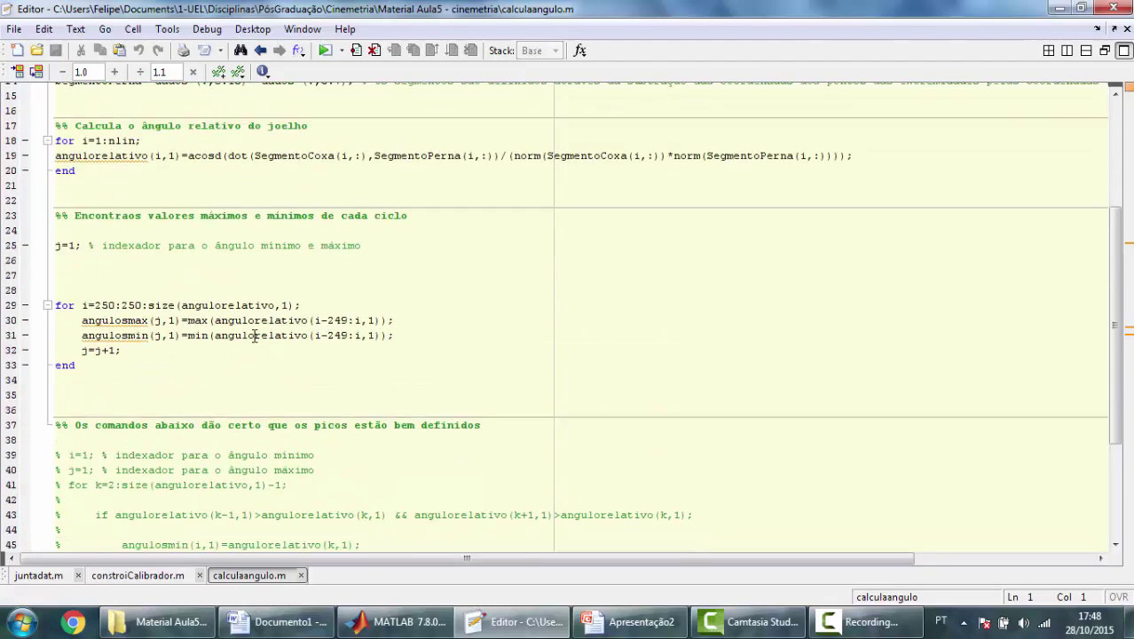
scroll(255, 336, up, 5)
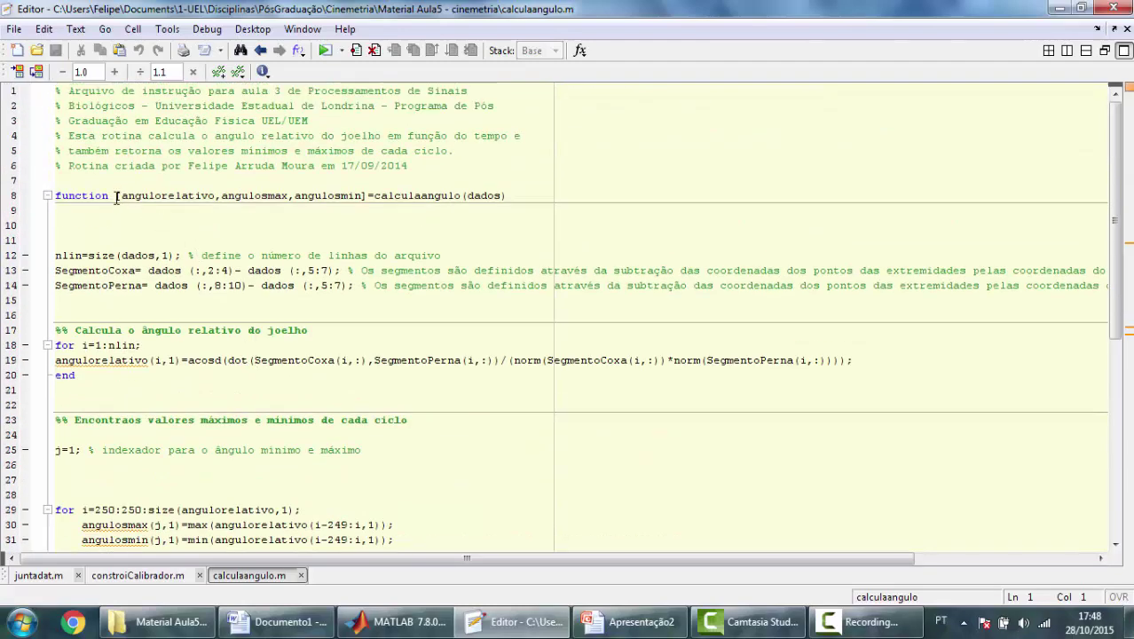
drag(115, 195, 516, 197)
key(ctrl+c)
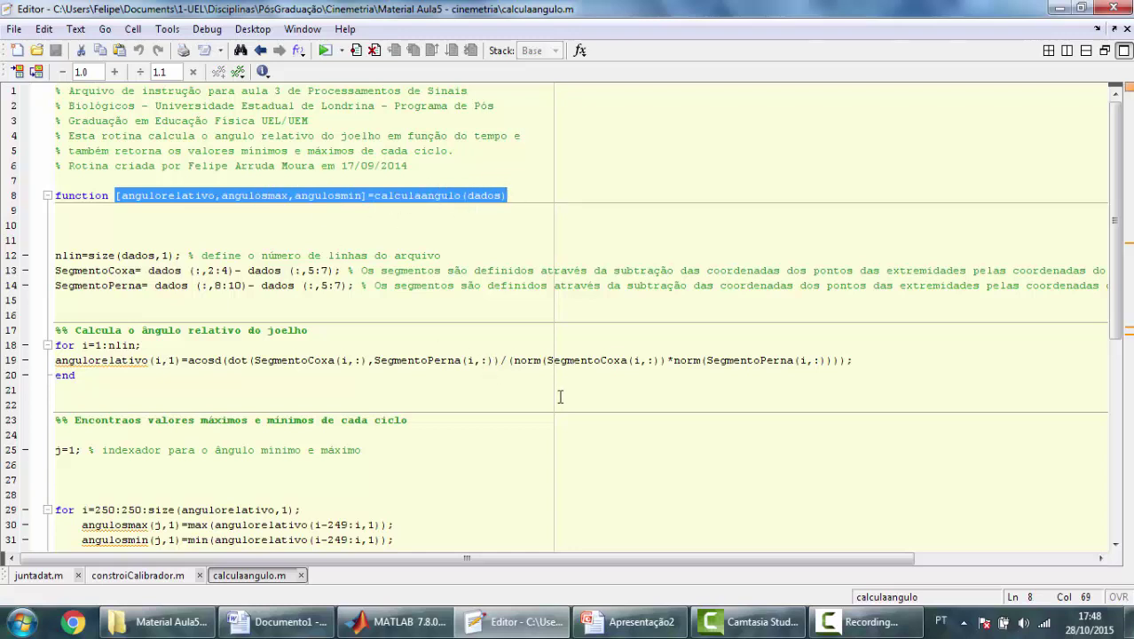
Return to the main MATLAB window, discard the unfinished load command, and clear the Command Window with clc
click(415, 626)
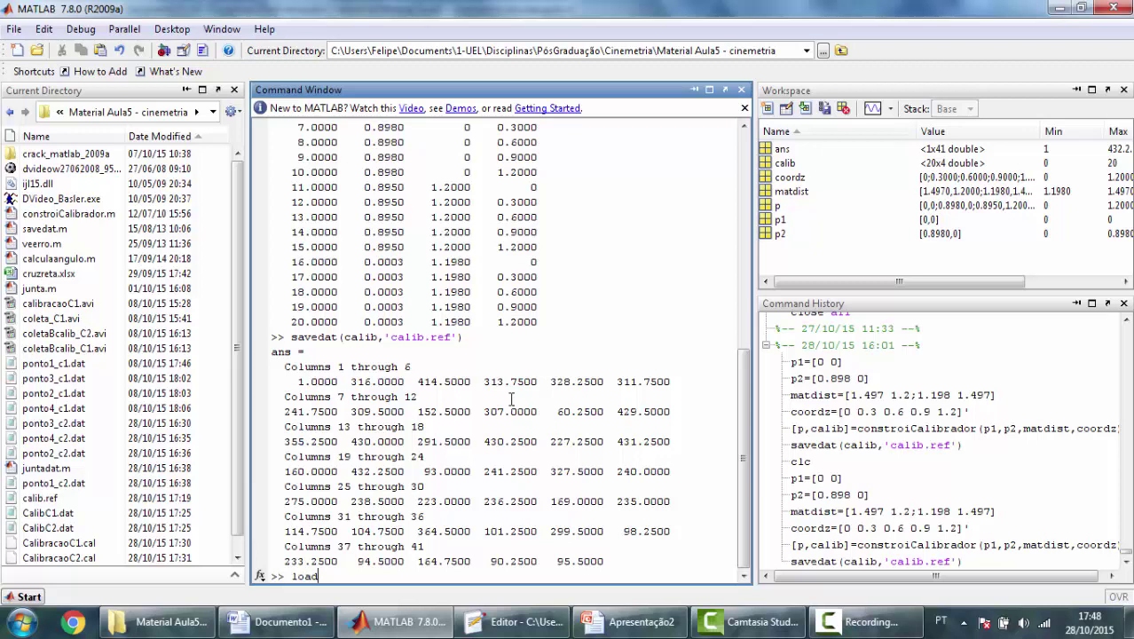
key(BackSpace)
key(BackSpace)
key(BackSpace)
key(BackSpace)
text(clc)
key(Return)
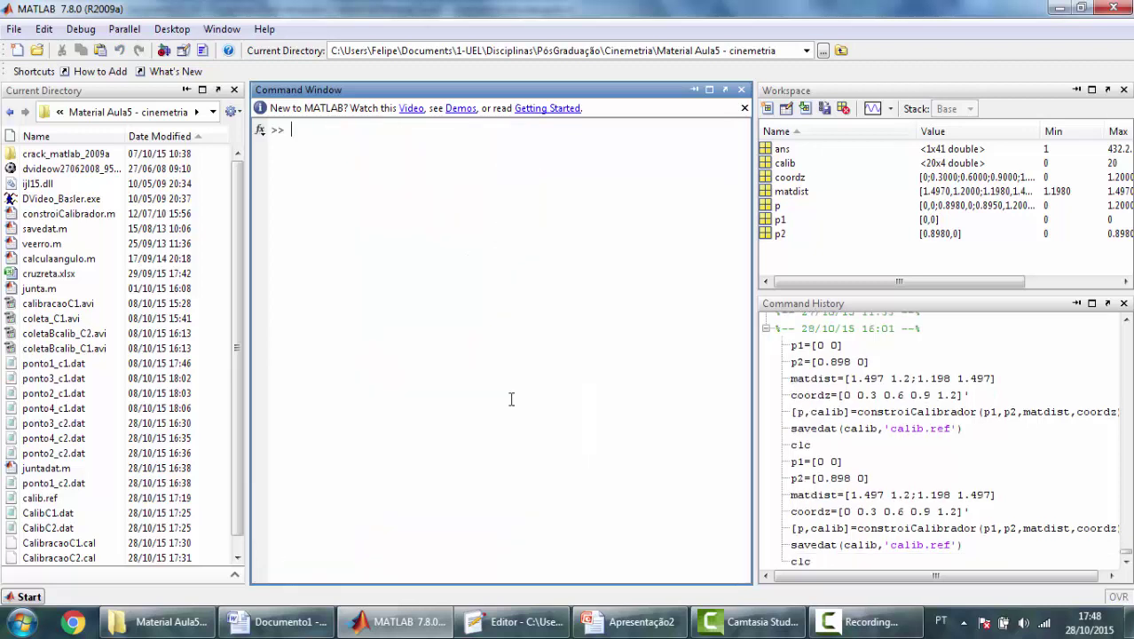
Load the 3D squat data file agachamento.3d into the MATLAB workspace
text(load agachamento)
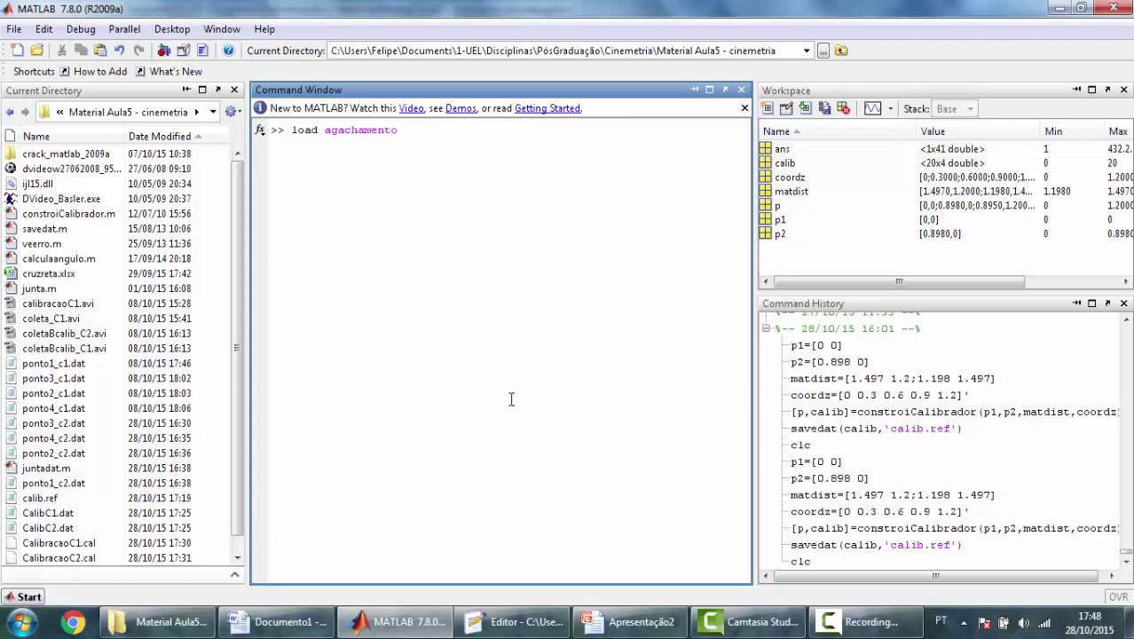
text(.3d)
key(Return)
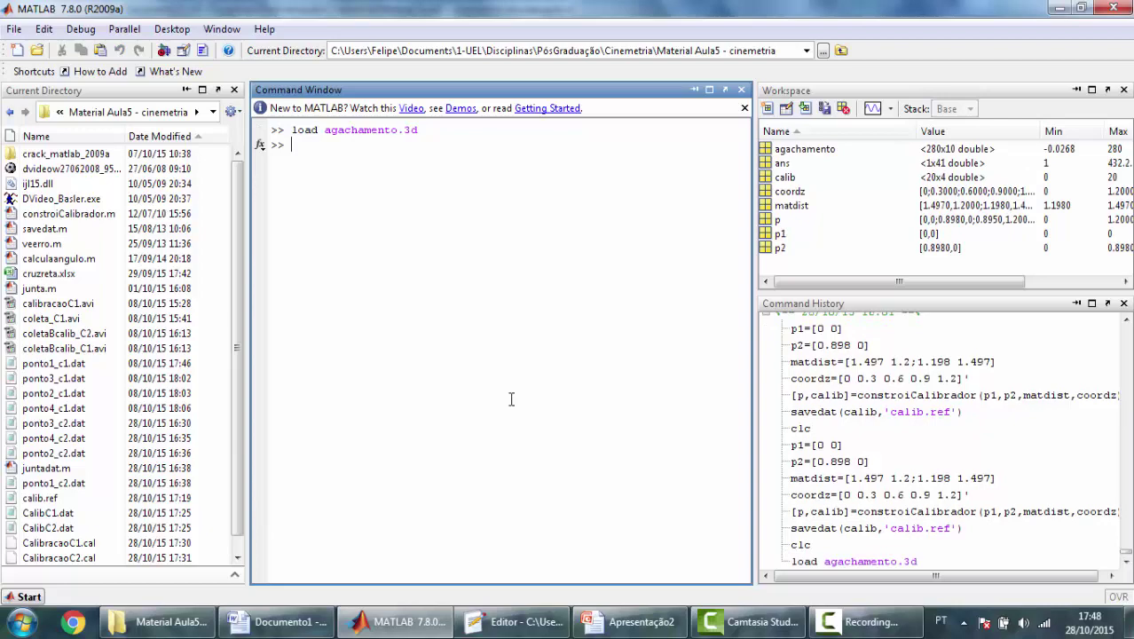
Check the calculaangulo script, then run [angulorelativo,angulosmax,angulosmin]=calculaangulo(agachamento); in the Command Window
mouse_move(524, 621)
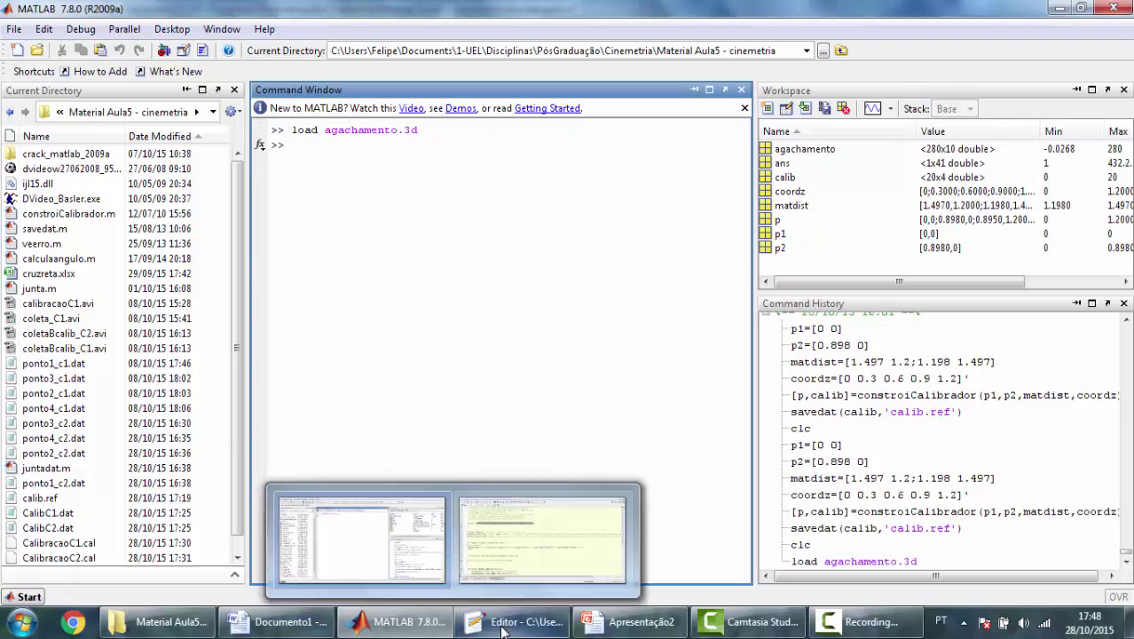
click(492, 542)
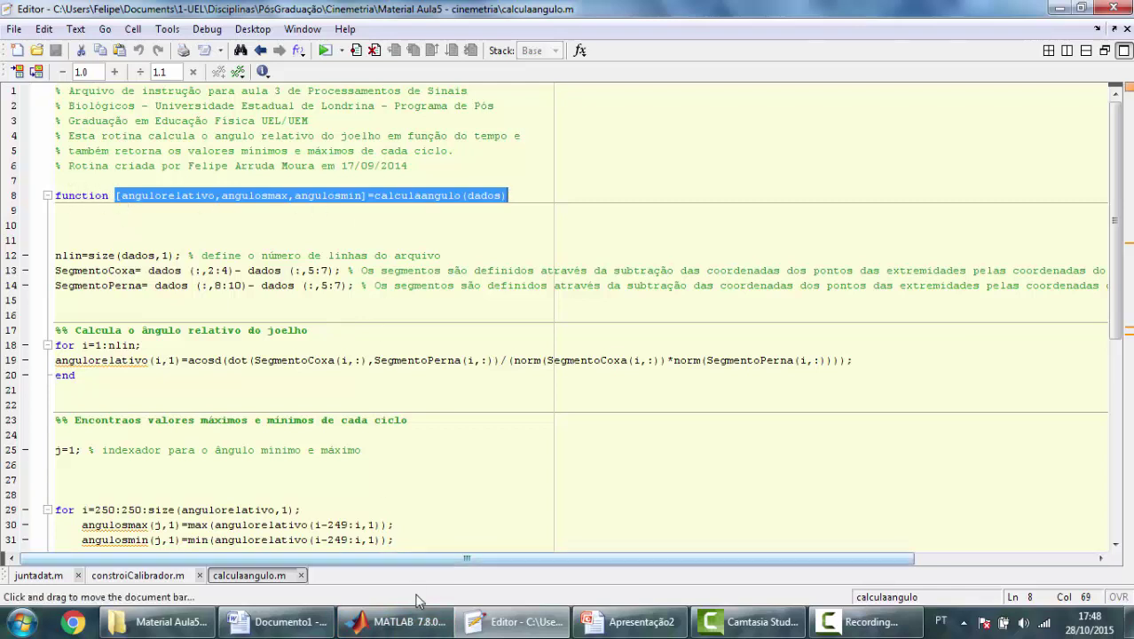
click(400, 621)
key(ctrl+v)
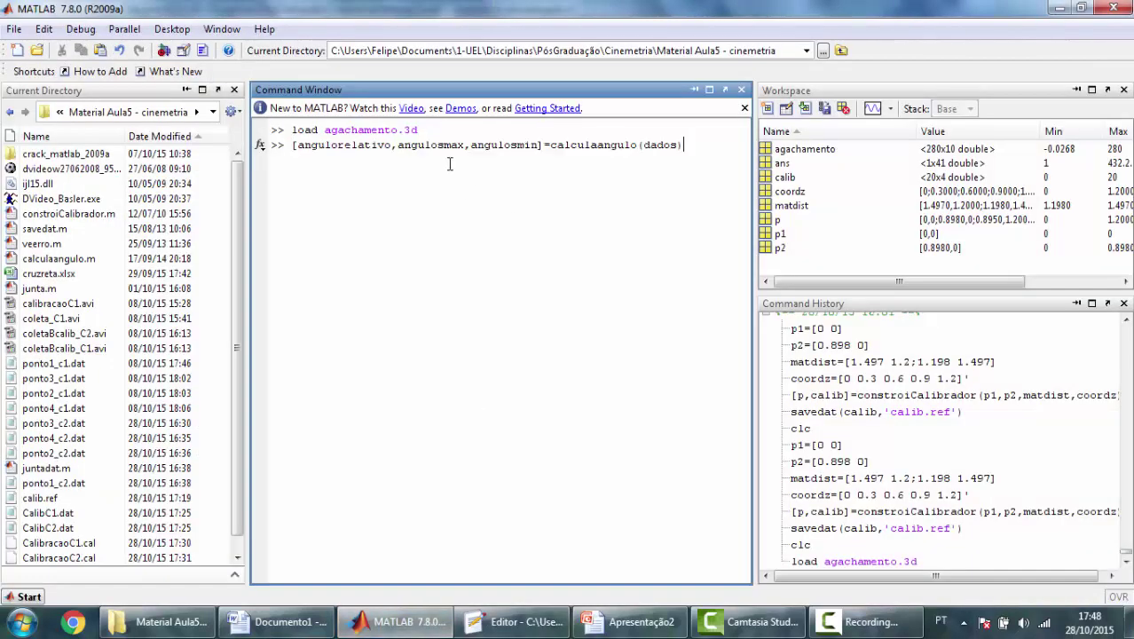
double_click(667, 144)
key(BackSpace)
text(agachamento)
key(Return)
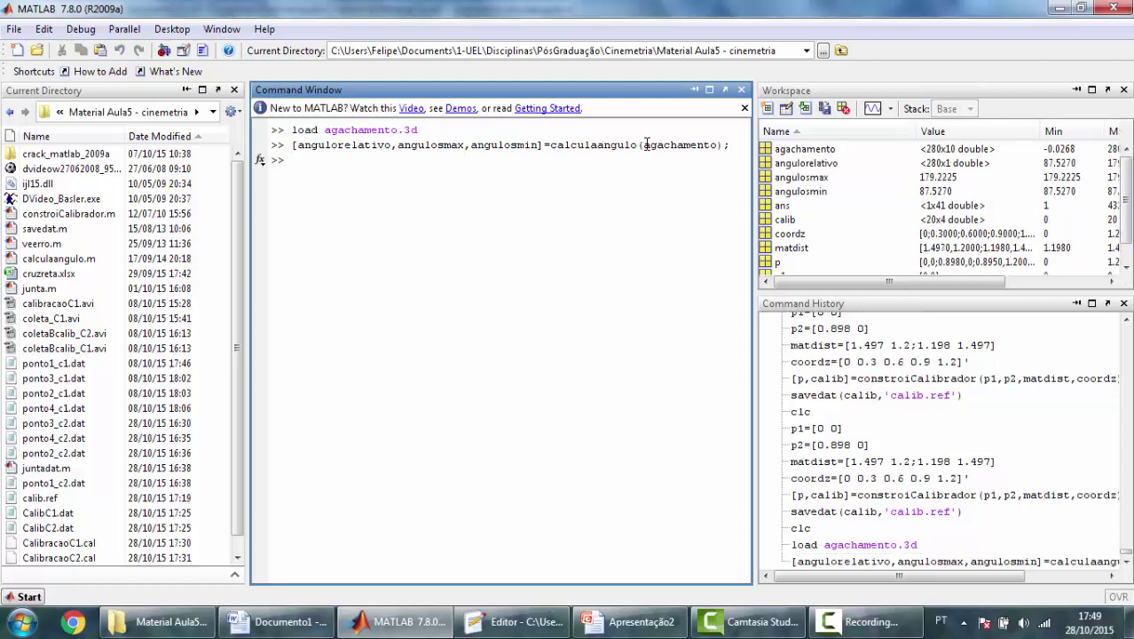
Open the angulorelativo variable from the workspace and examine the knee angle values in its first rows
click(818, 166)
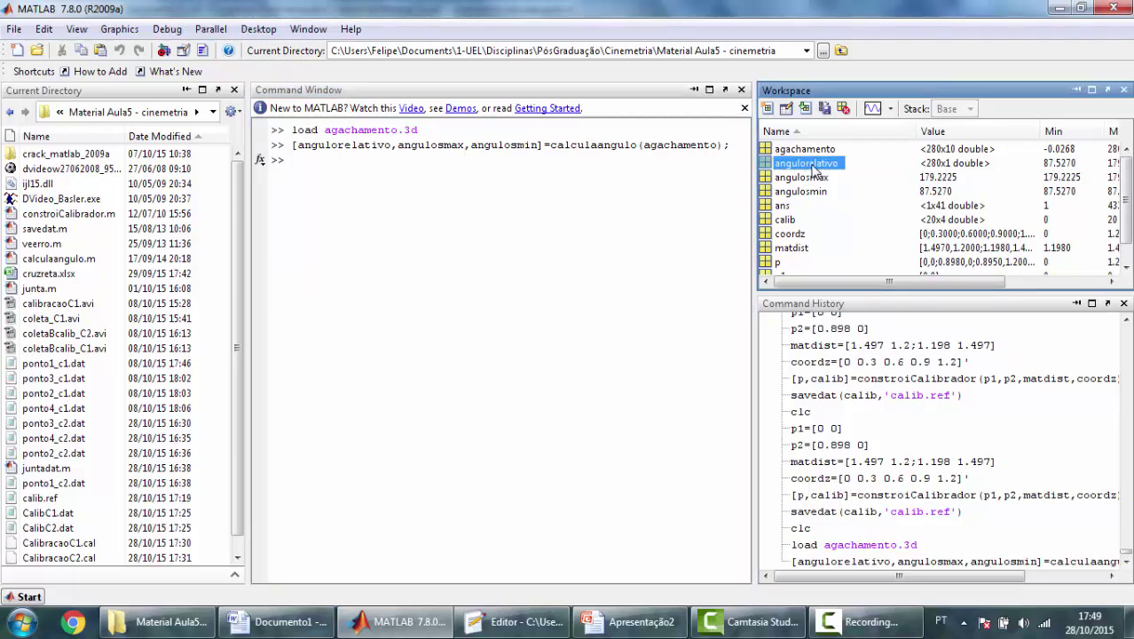
double_click(814, 171)
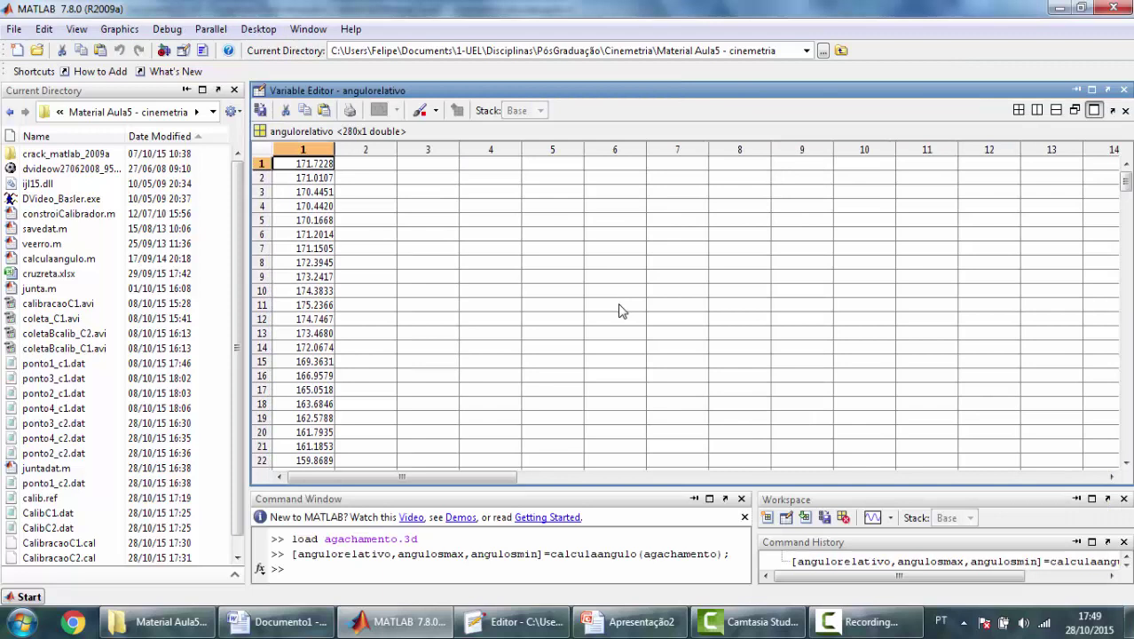
click(317, 178)
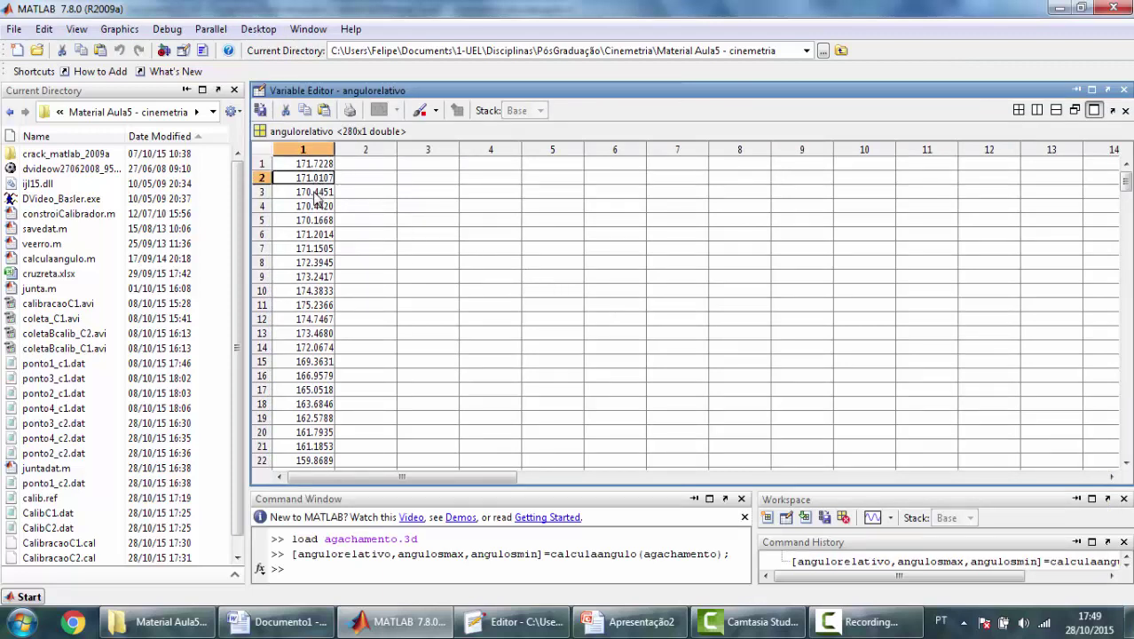
click(317, 191)
click(317, 209)
click(317, 222)
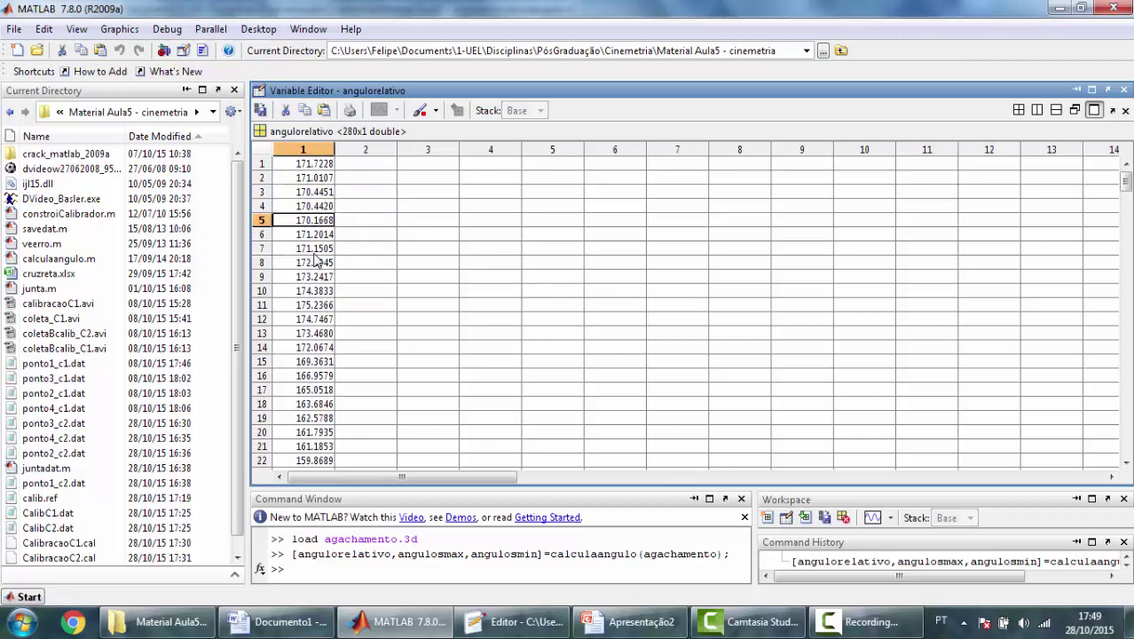
Plot the whole angulorelativo column as a line graph to examine the knee angle curve, then close the figure
click(319, 151)
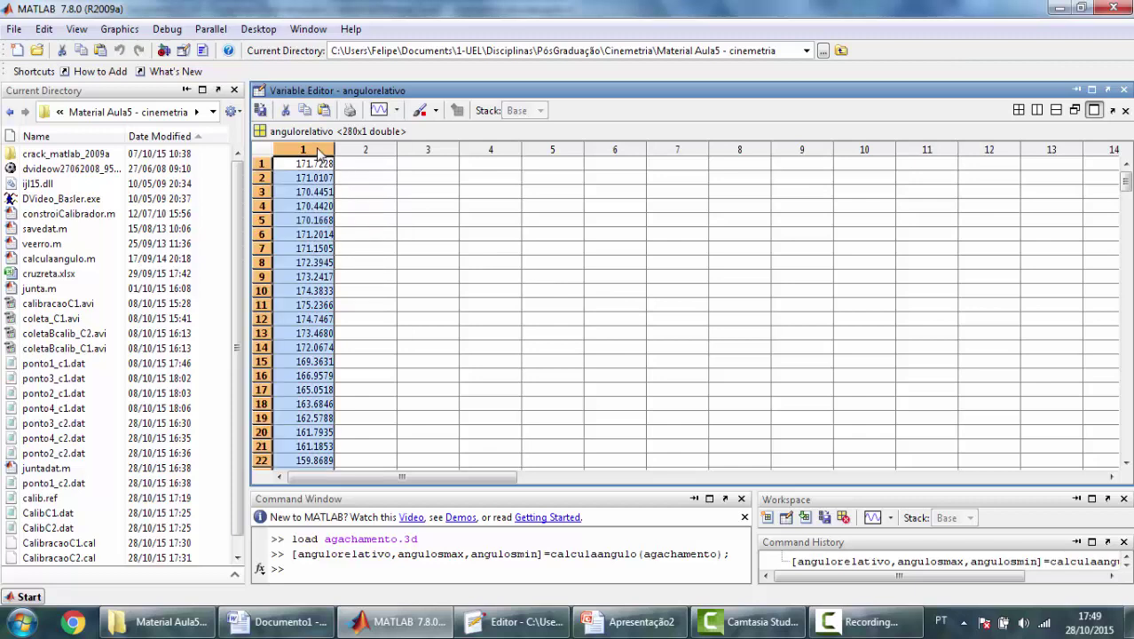
click(380, 110)
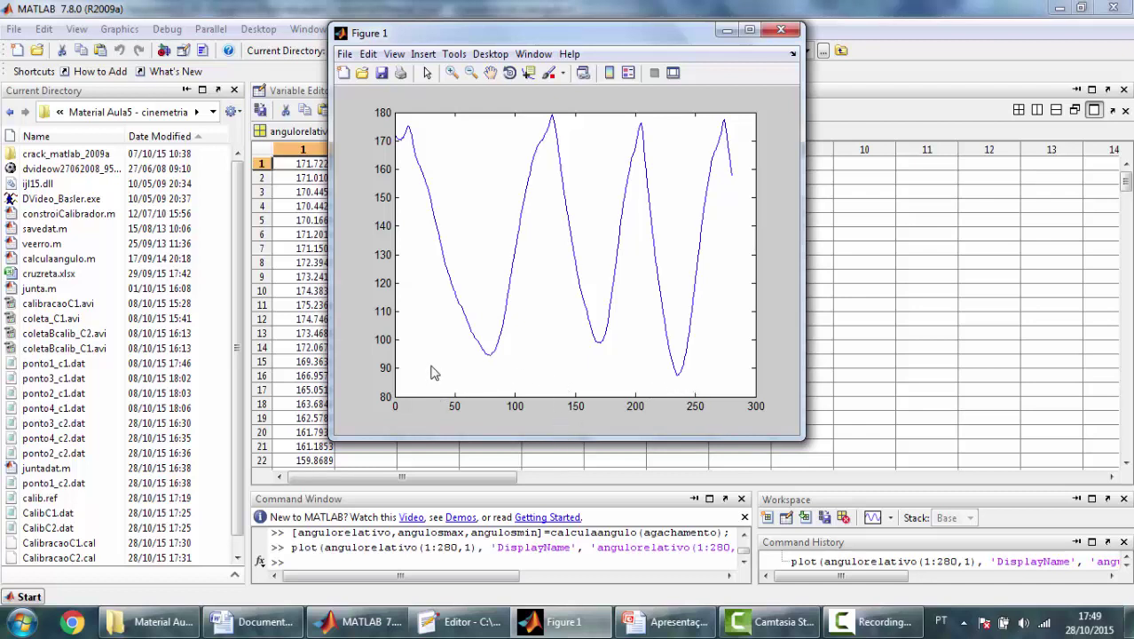
click(781, 30)
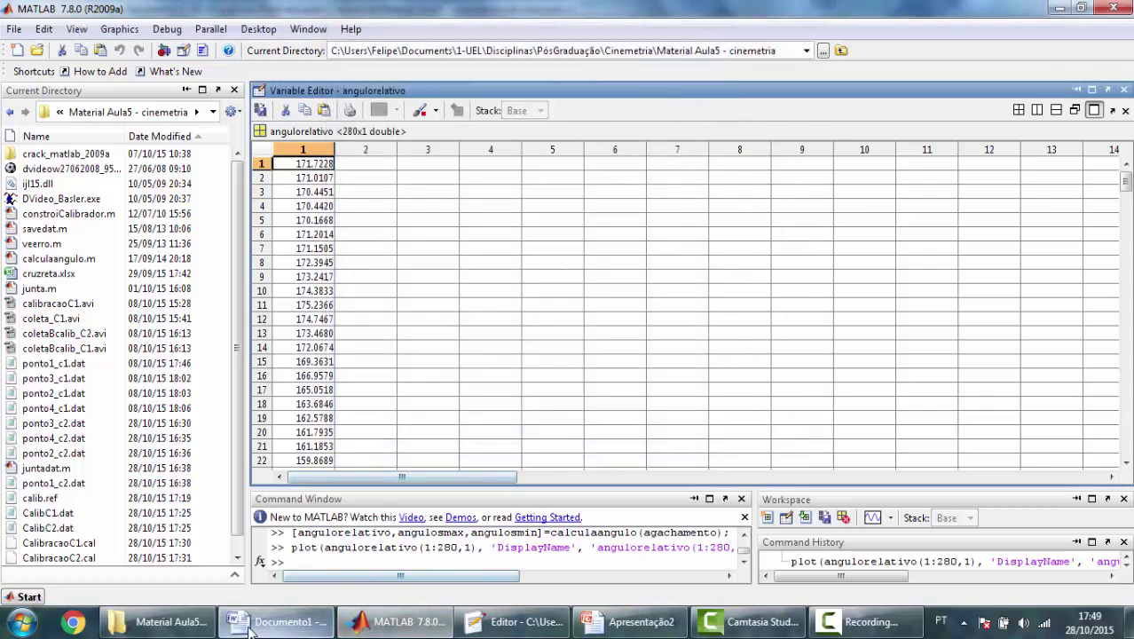
Switch to Documento1 in Word and review the remaining items 6 to 8 of the Etapas list
click(277, 621)
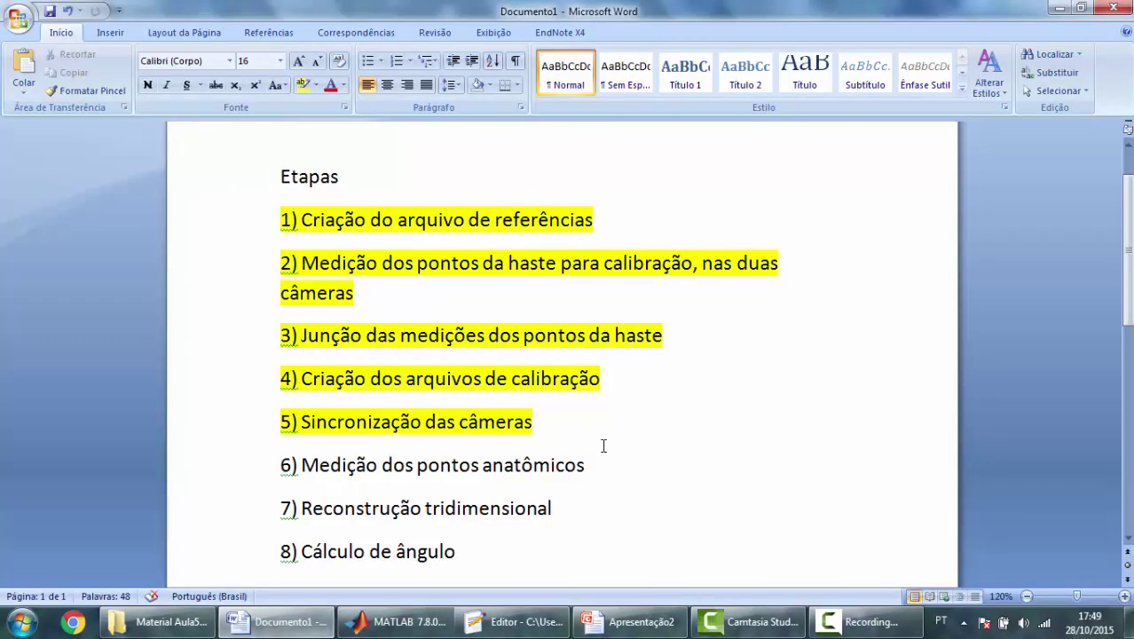
scroll(552, 429, down, 1)
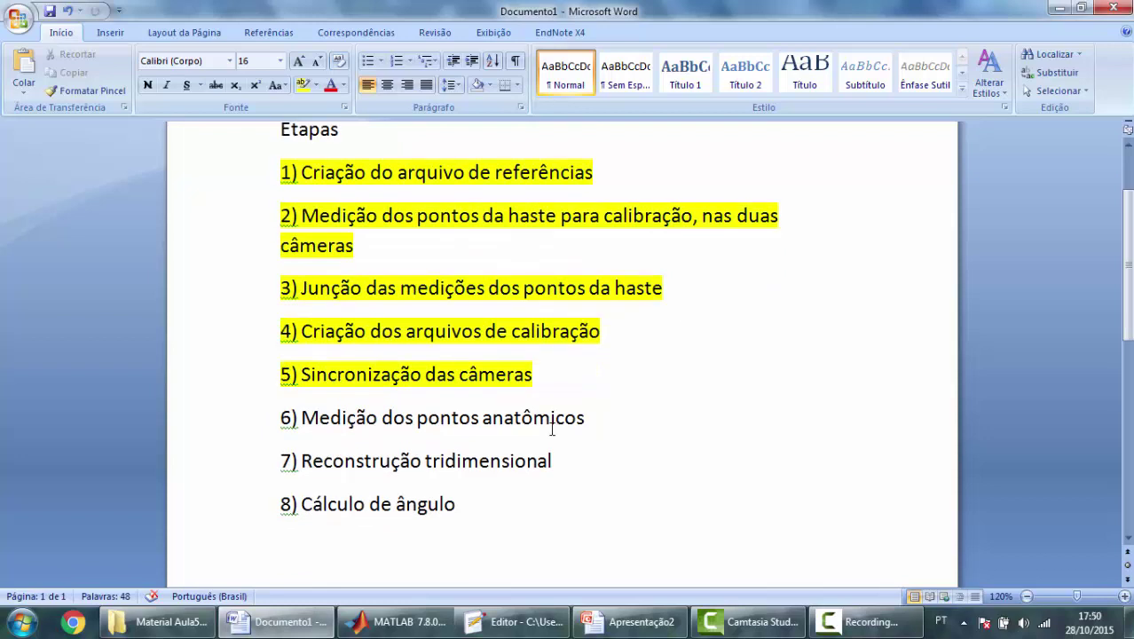